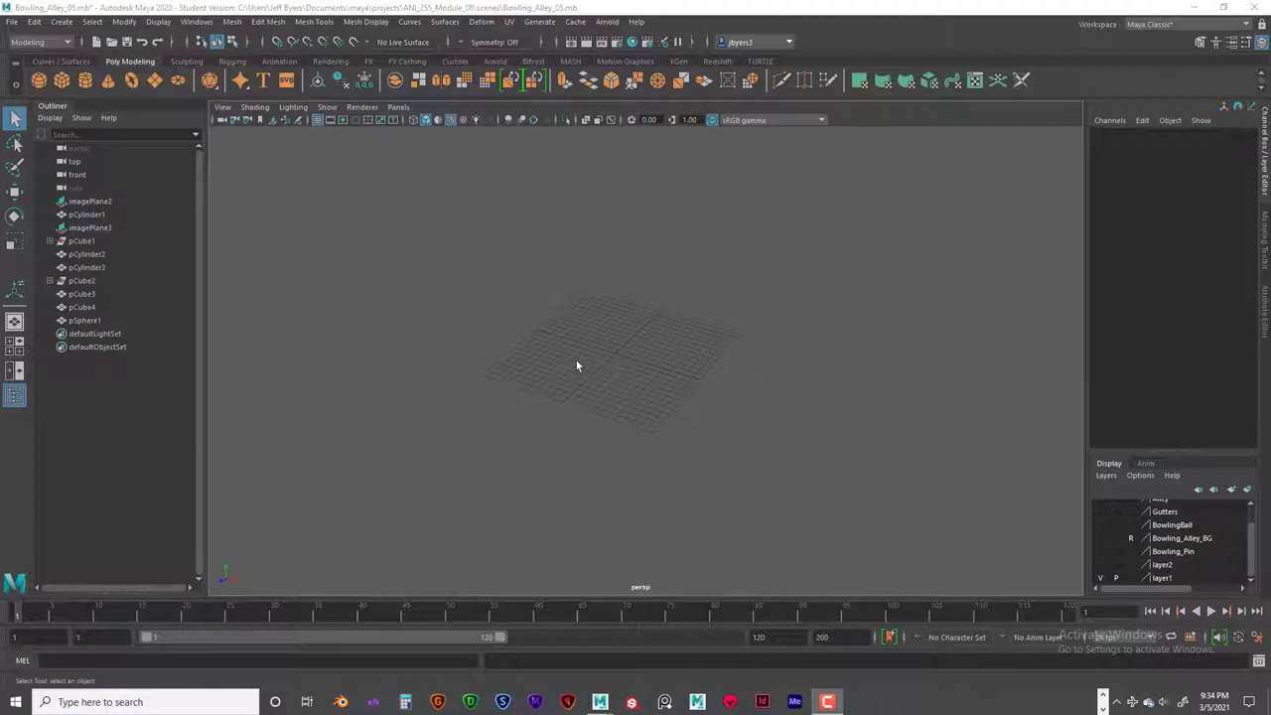
Switch to the top view and make the Bowling_Alley_BG layer visible, framing the whole lane reference image
key("space")
key("space")
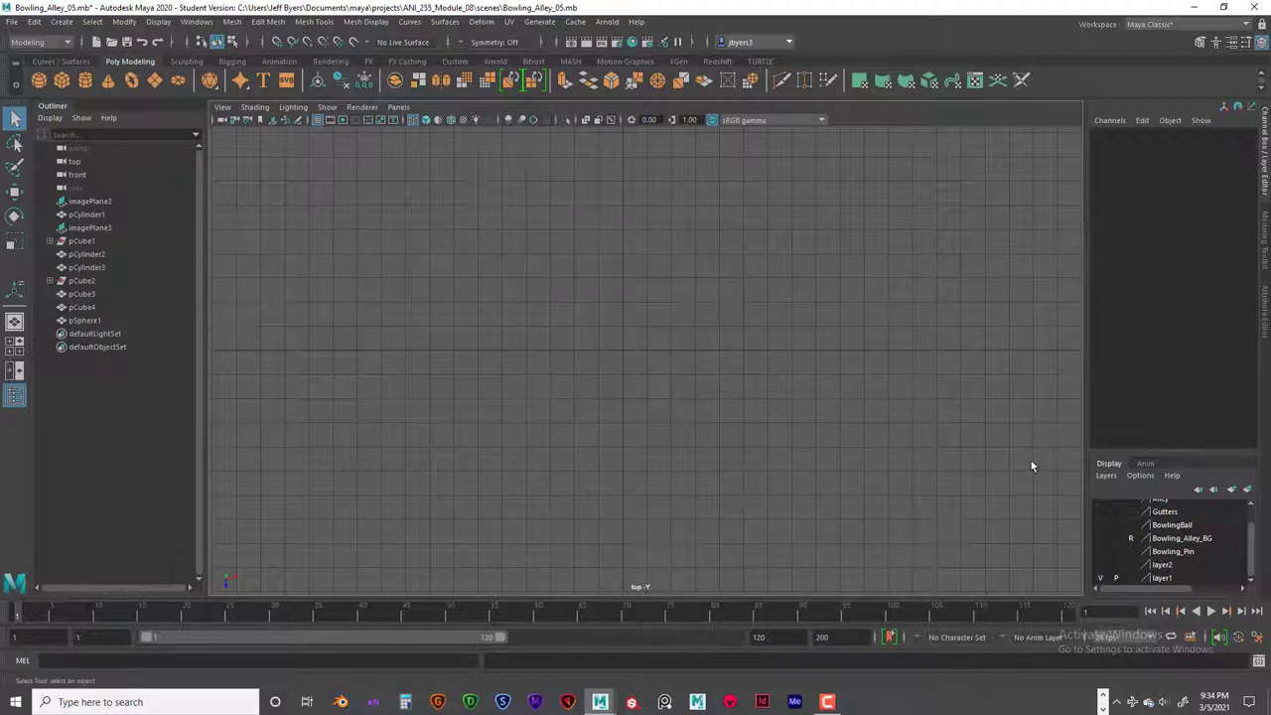
left_click(1099, 537)
scroll(645, 357, "down", 10)
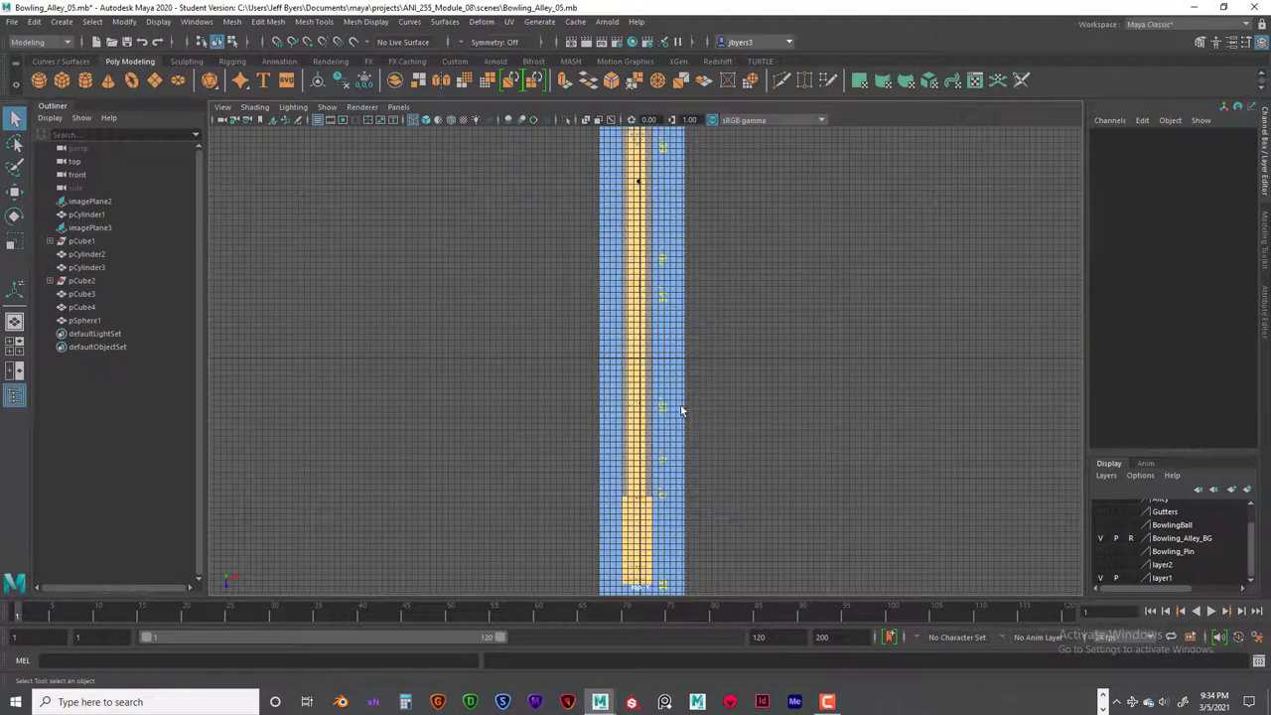
middle_click_drag(681, 408, 639, 388, "alt")
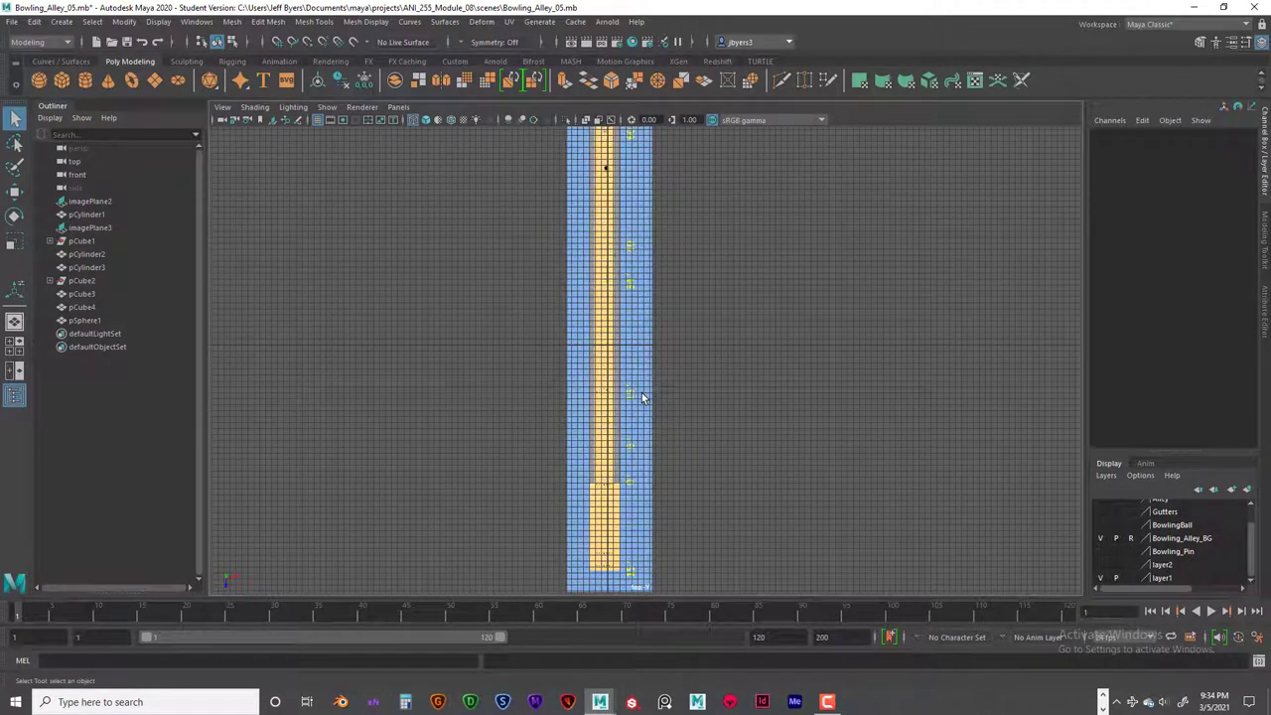
scroll(641, 398, "down", 2)
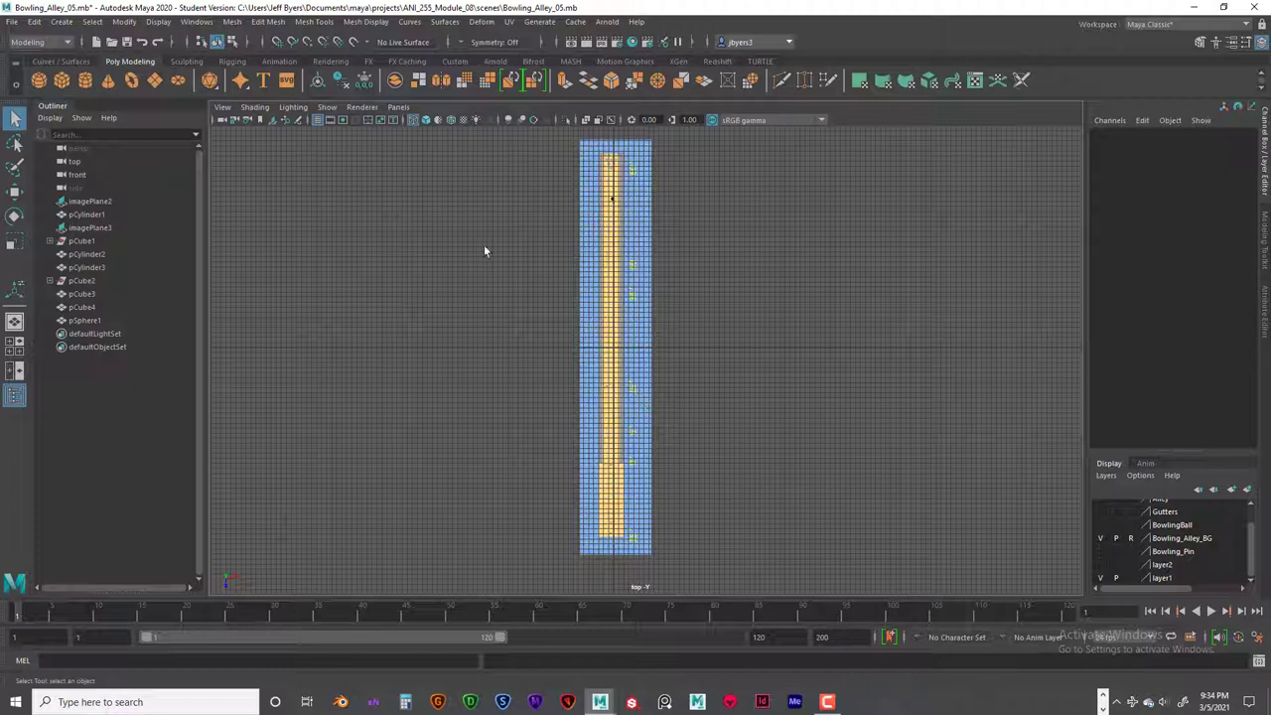
left_click(222, 107)
mouse_move(248, 405)
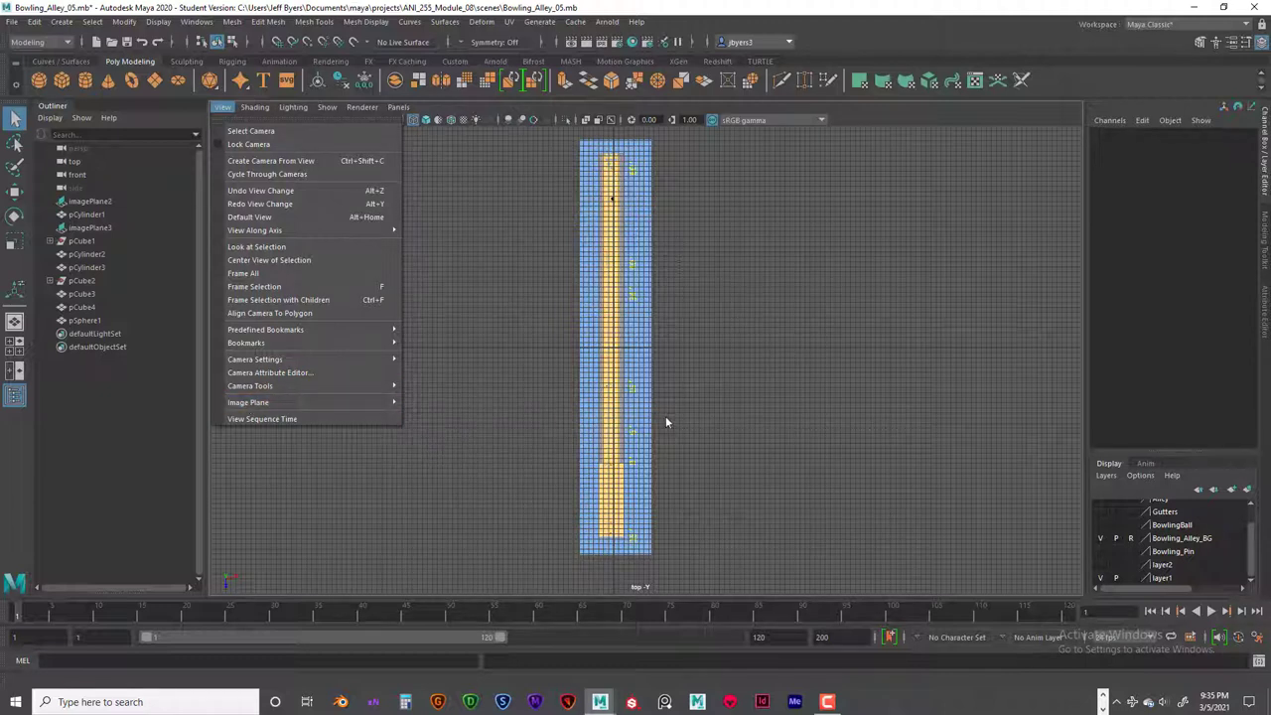
left_click(728, 412)
Examine the lane reference image in the top view, from the -15' approach area to the 60' pin end
scroll(727, 411, "up", 5)
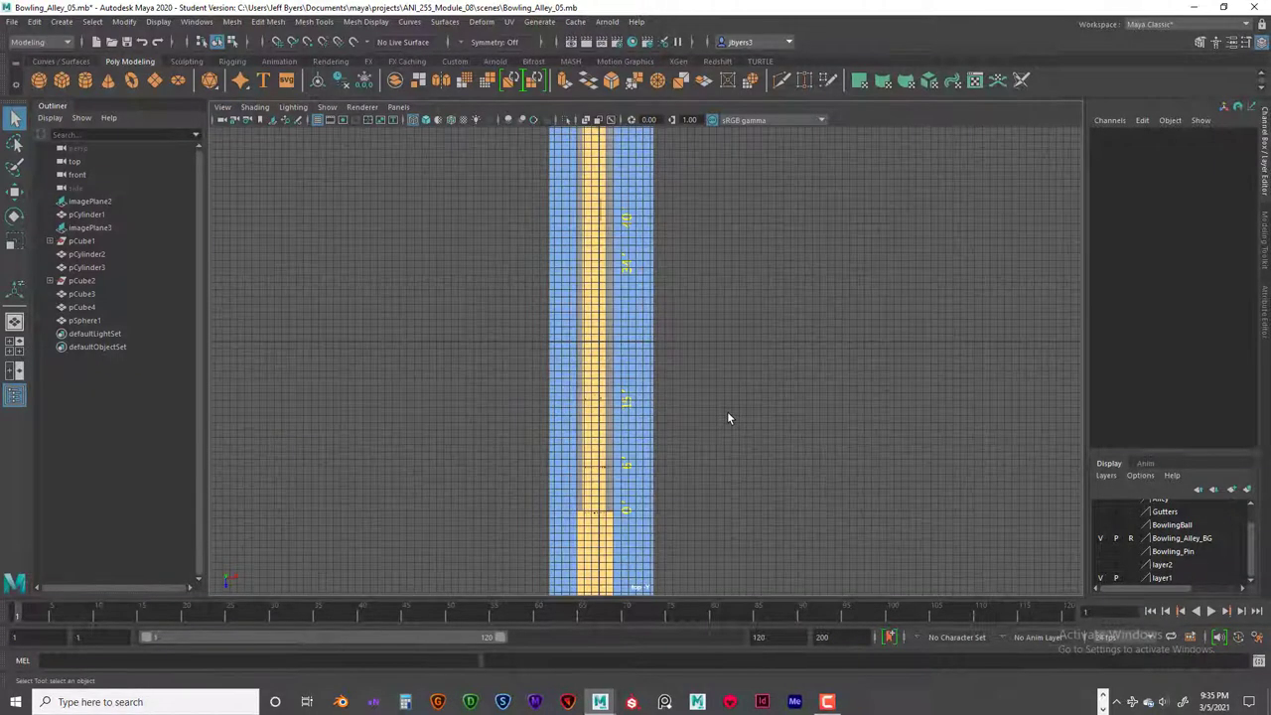
scroll(712, 395, "down", 3)
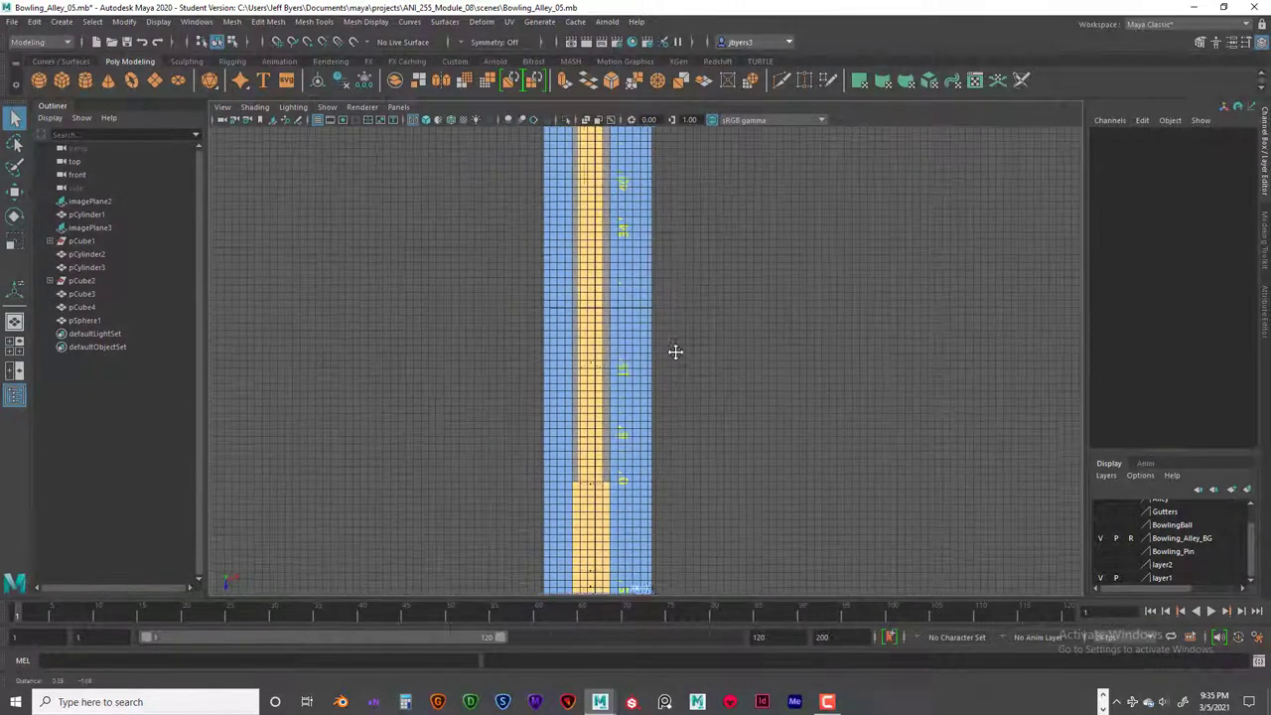
scroll(676, 341, "down", 3)
mouse_move(696, 388)
middle_mouse_down("alt")
mouse_move(692, 428)
mouse_move(672, 343)
mouse_move(707, 534)
mouse_move(686, 383)
middle_mouse_up("alt")
scroll(693, 406, "down", 2)
scroll(686, 403, "up", 4)
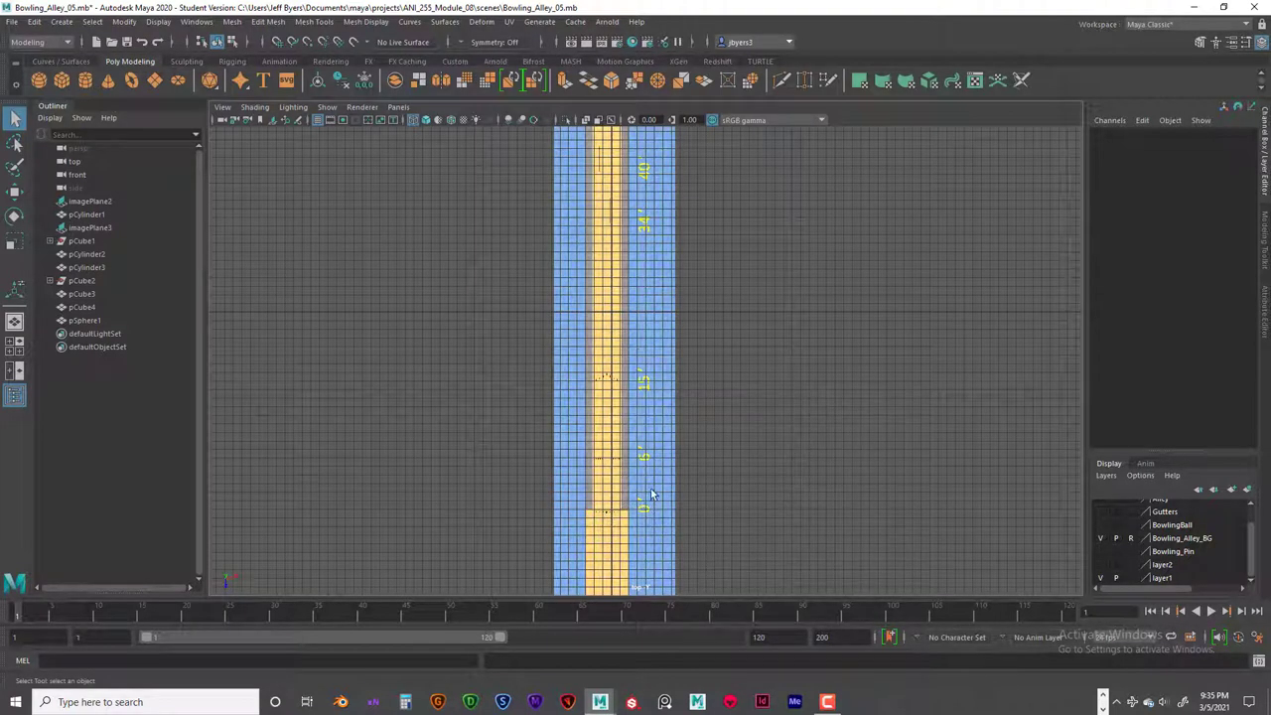
scroll(675, 394, "down", 3)
middle_click_drag(700, 265, 695, 346, "alt")
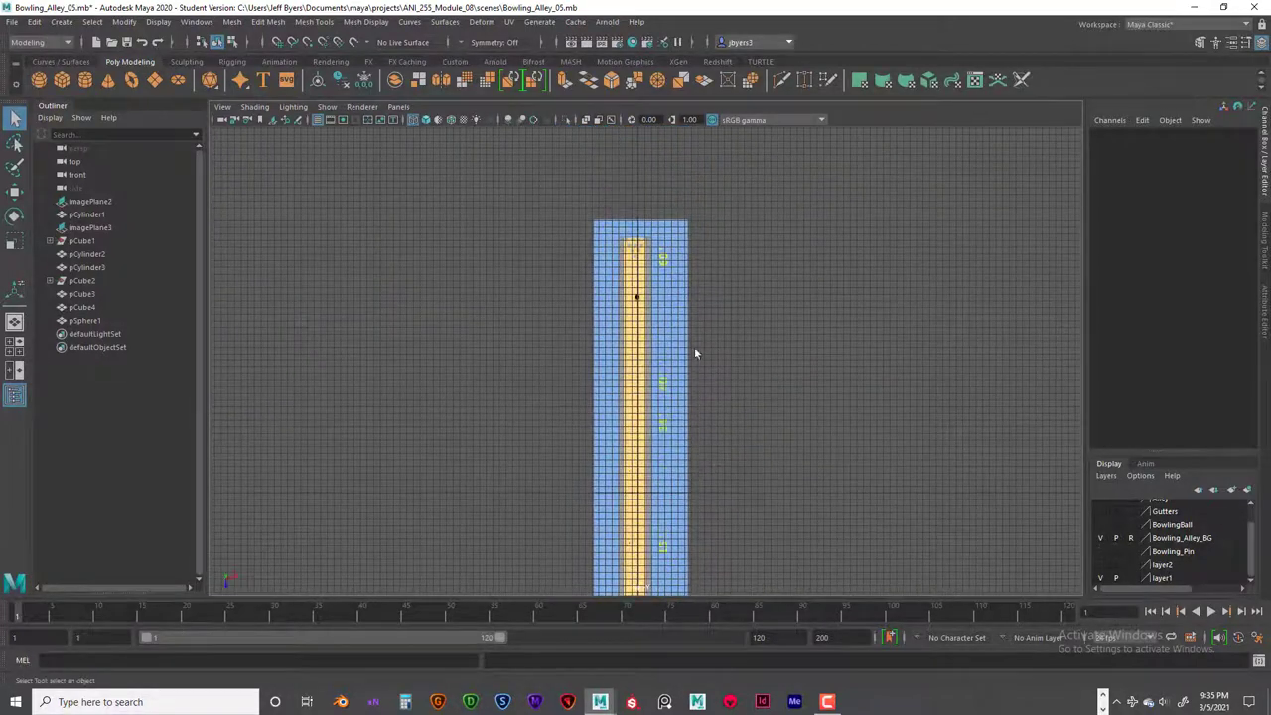
scroll(743, 393, "up", 2)
scroll(735, 328, "down", 3)
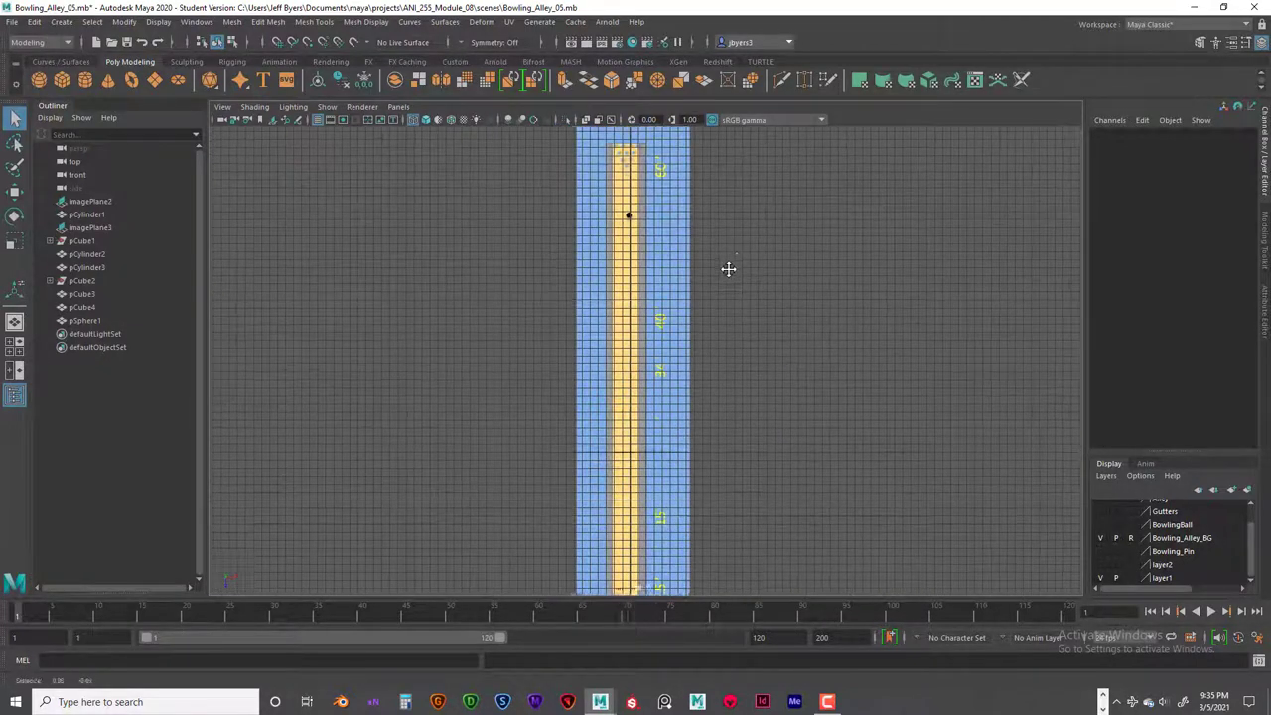
middle_click_drag(701, 348, 692, 344, "alt")
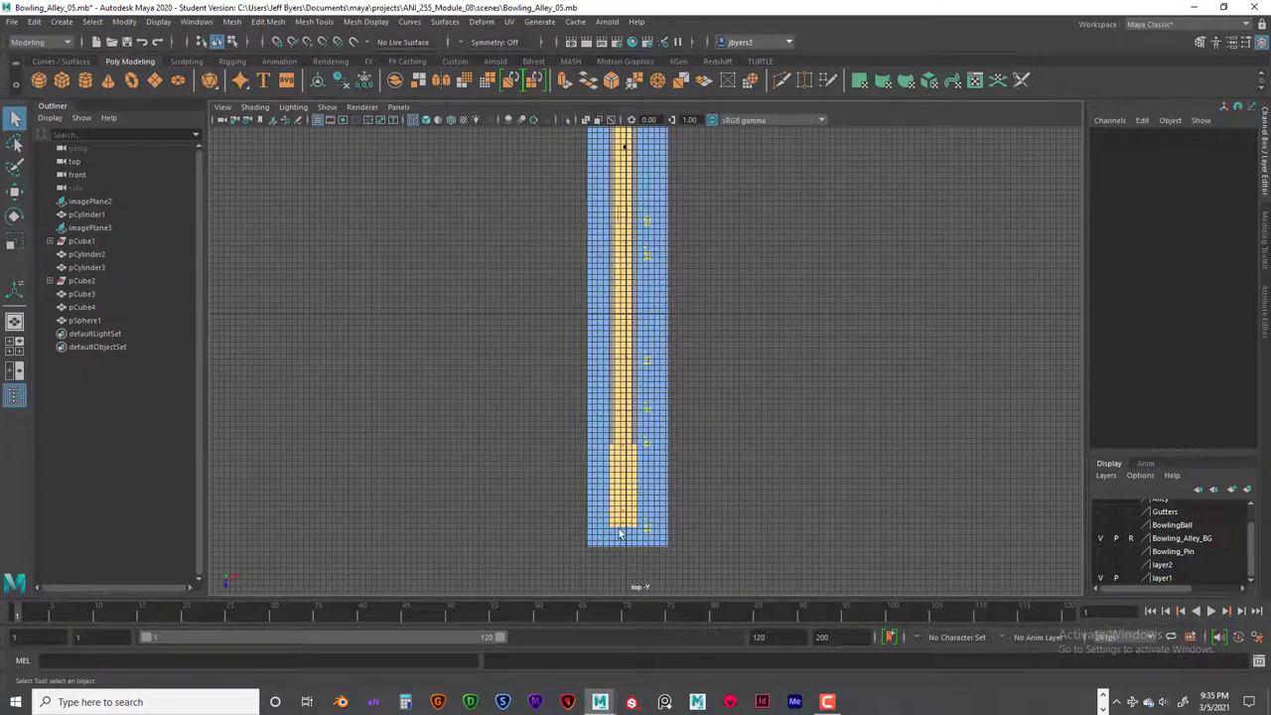
scroll(650, 466, "up", 2)
scroll(653, 467, "up", 4)
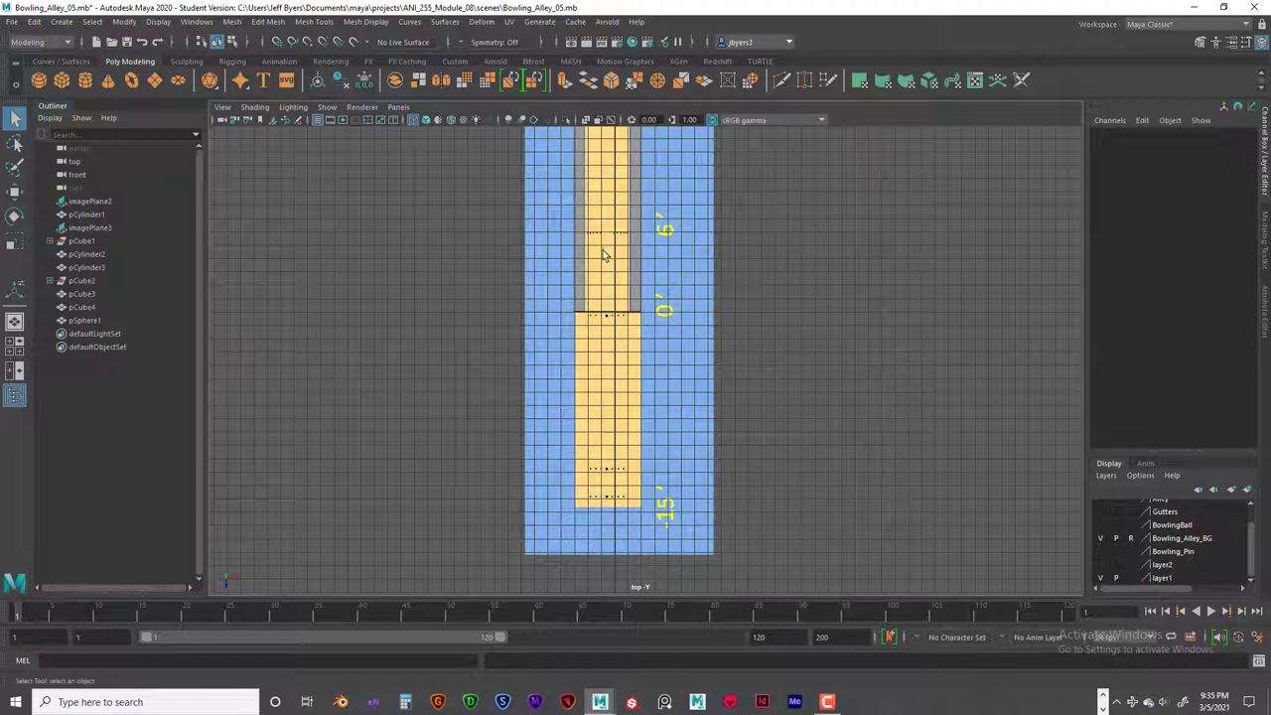
scroll(610, 253, "down", 3)
middle_click_drag(615, 241, 614, 347, "alt")
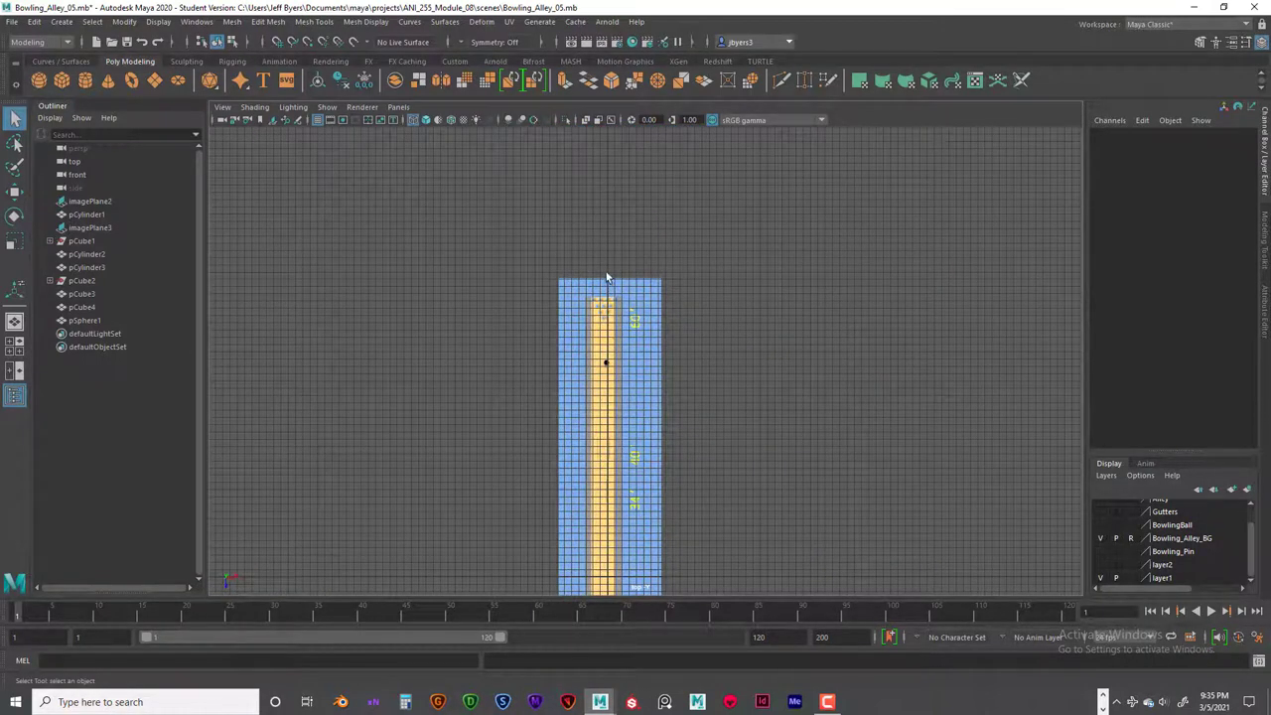
right_click_drag(657, 355, 710, 391, "alt")
middle_click_drag(709, 392, 729, 269, "alt")
scroll(723, 304, "down", 2)
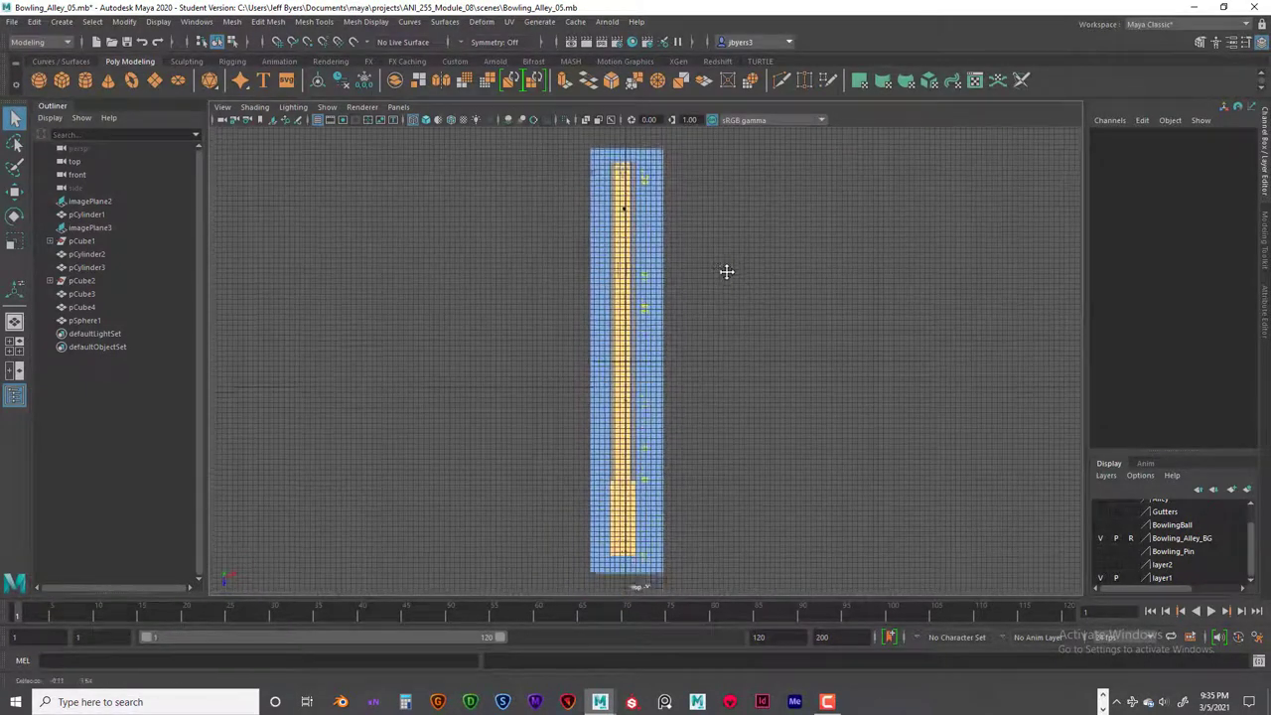
scroll(723, 289, "down", 1)
scroll(723, 289, "up", 2)
scroll(724, 289, "down", 3)
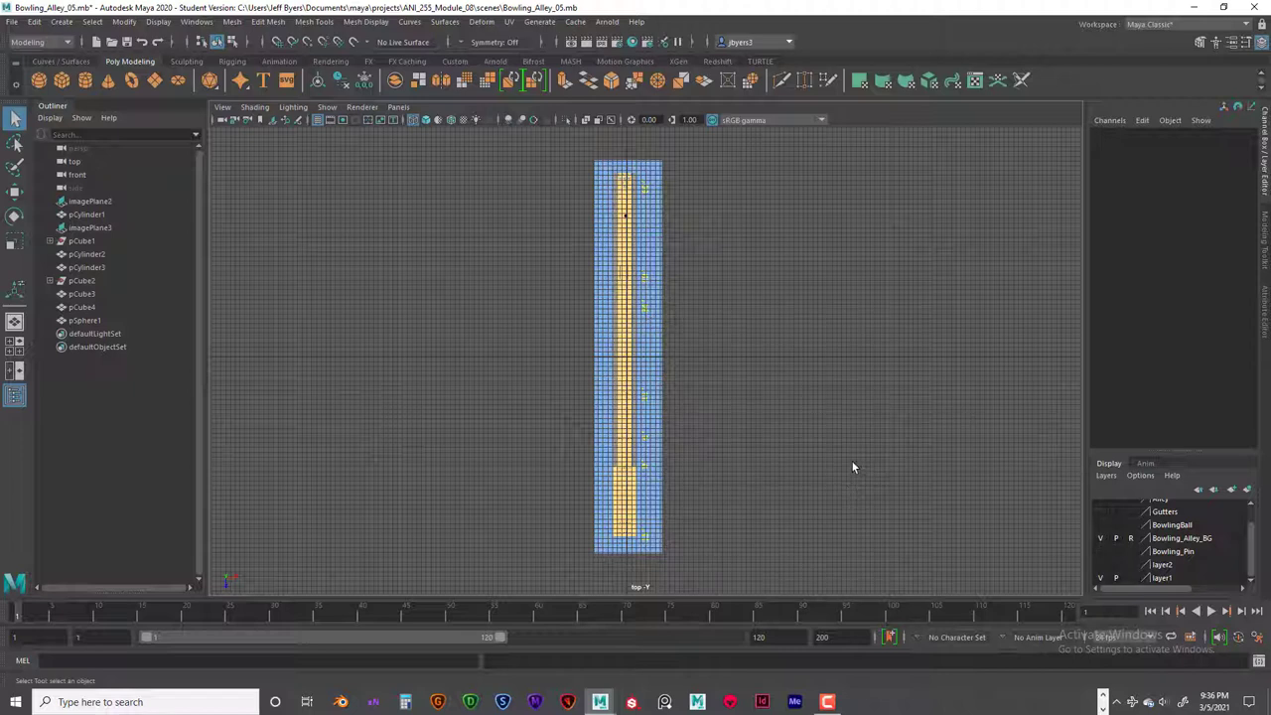
In the perspective view, lower the lane reference image plane to about -1.68 in Translate Y
key("space")
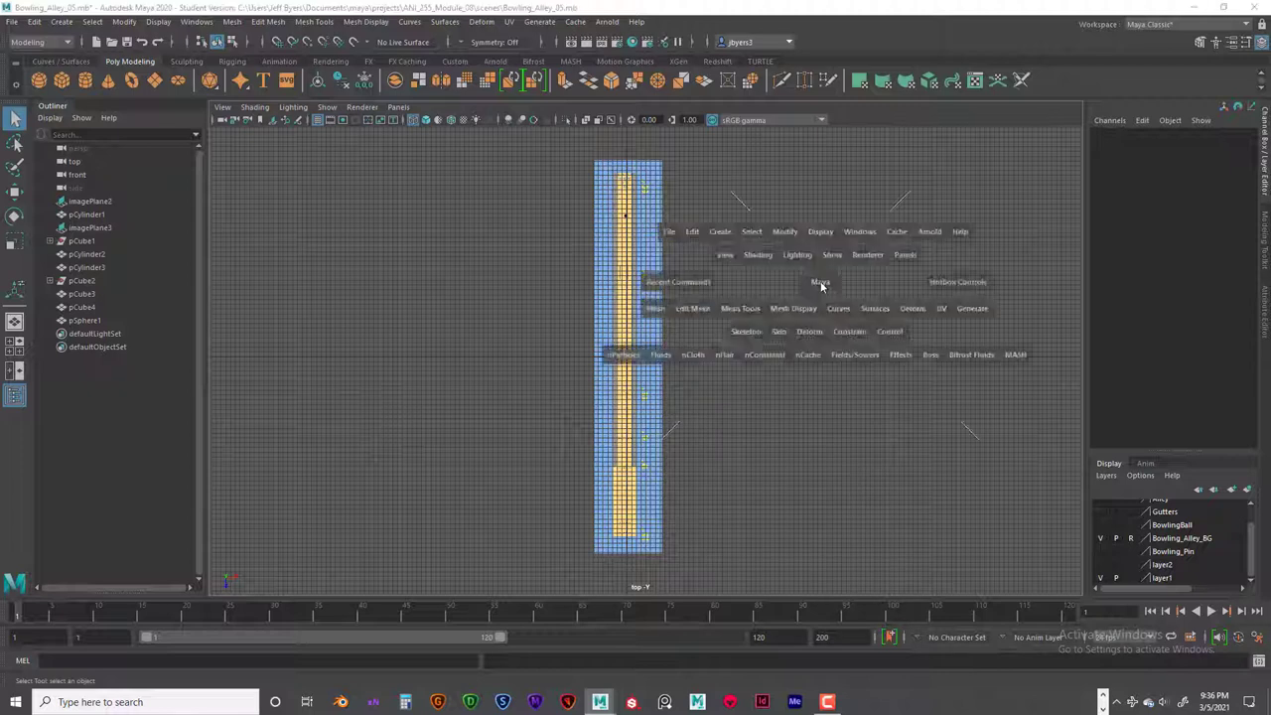
key("space")
left_click_drag(800, 318, 685, 353, "alt")
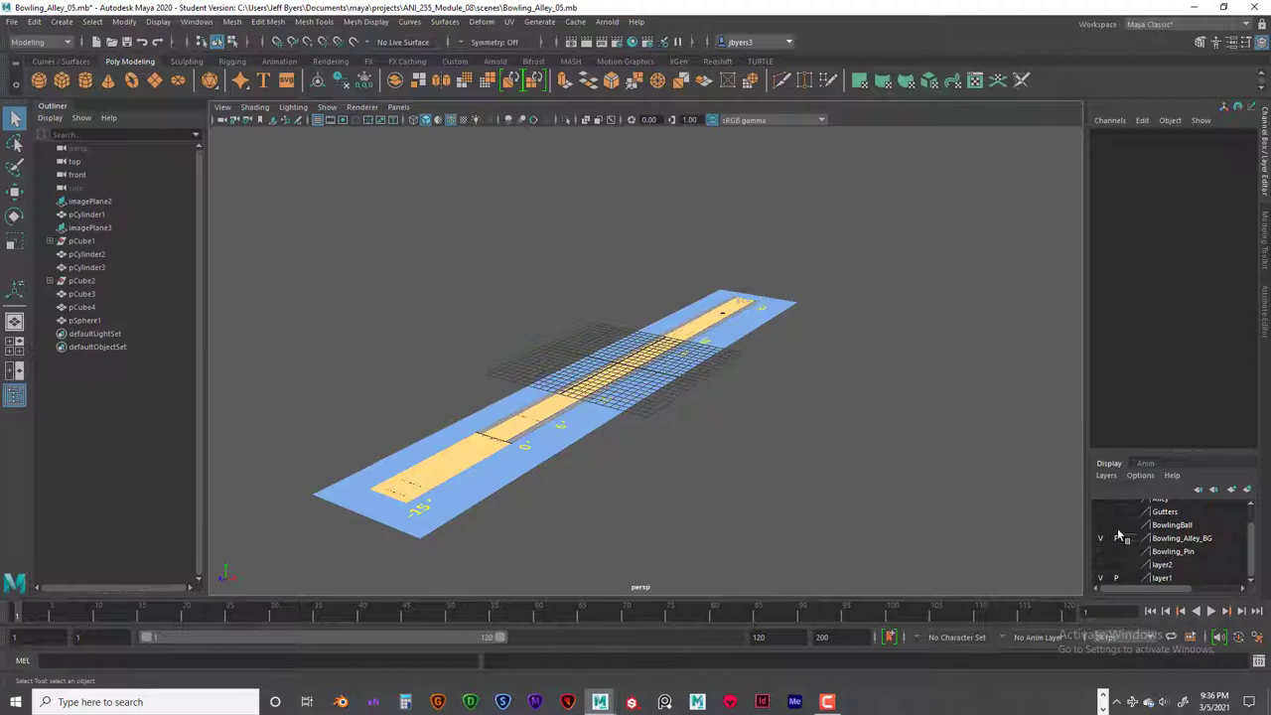
left_click(568, 435)
key("w")
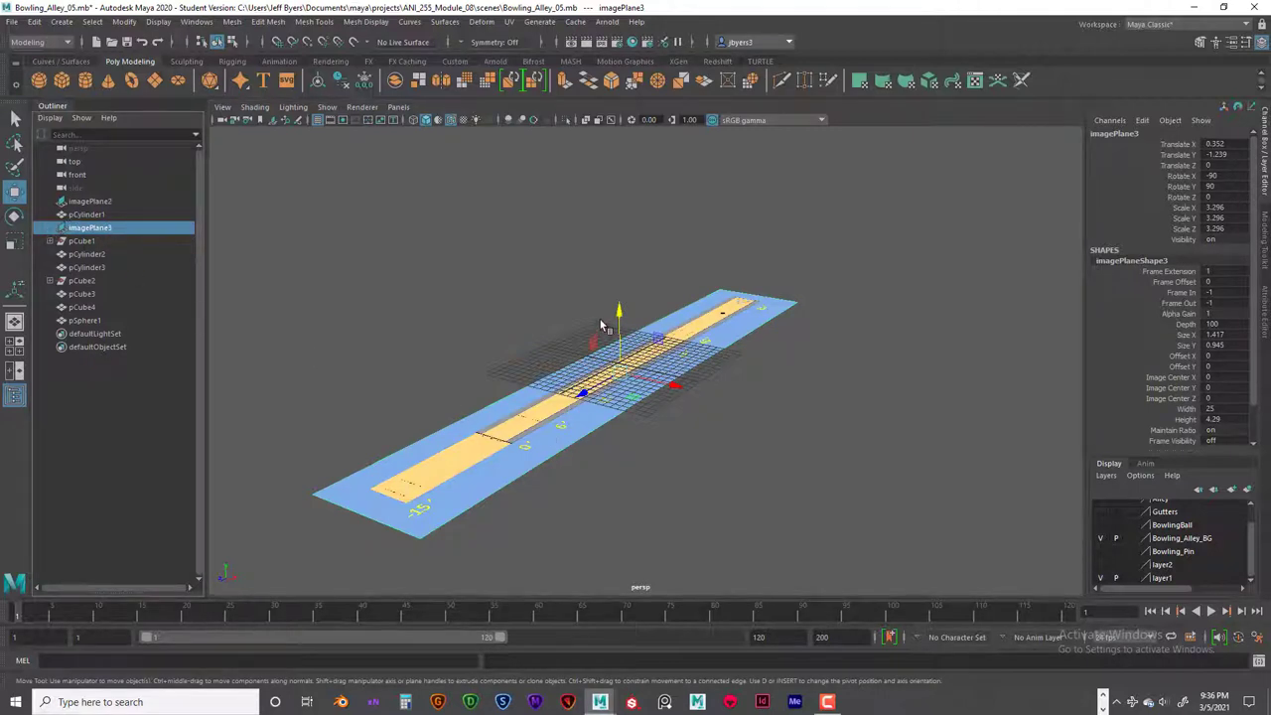
left_click_drag(618, 308, 624, 309)
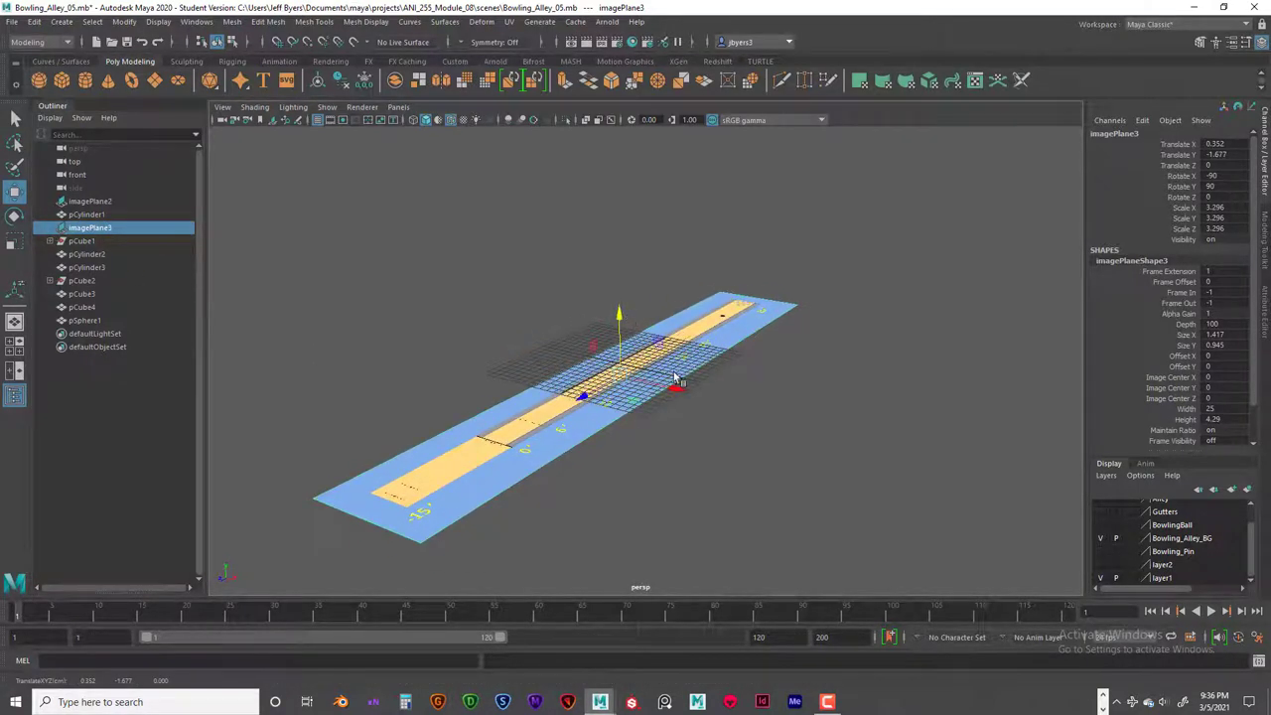
Make the Alley layer visible and select the alley mesh above the reference image
left_click_drag(679, 380, 601, 389, "alt")
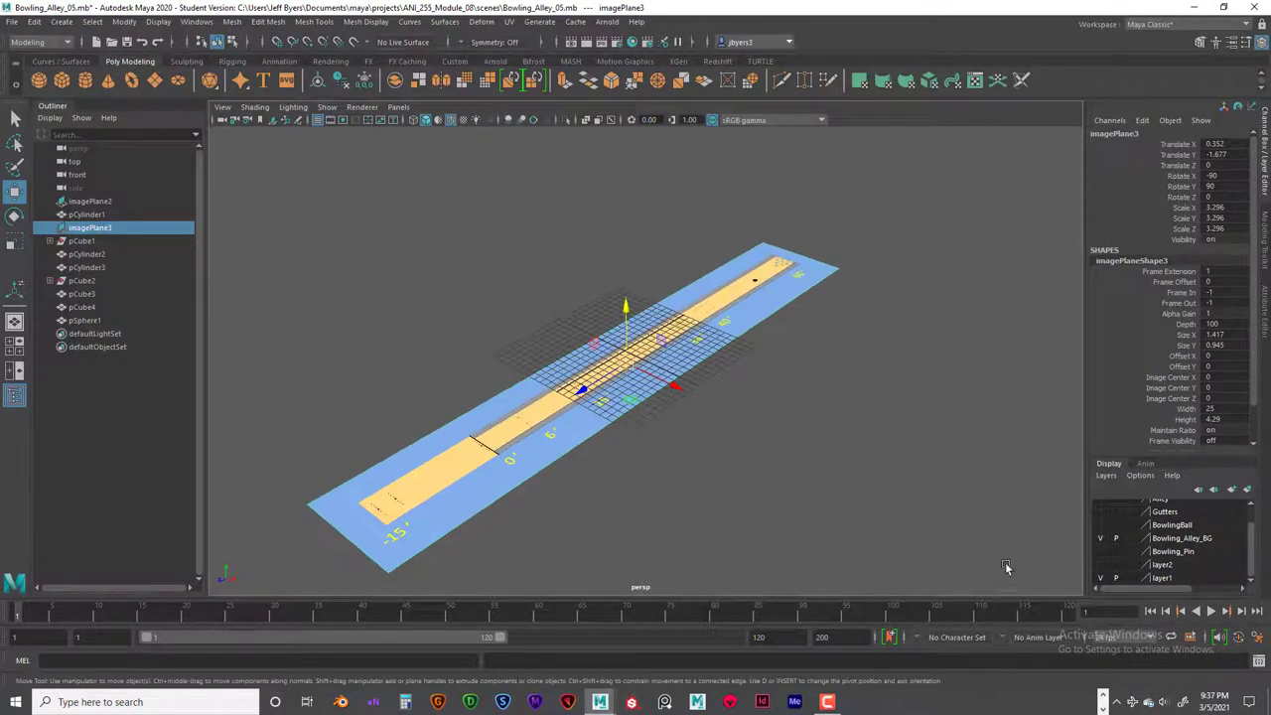
scroll(1175, 576, "up", 3)
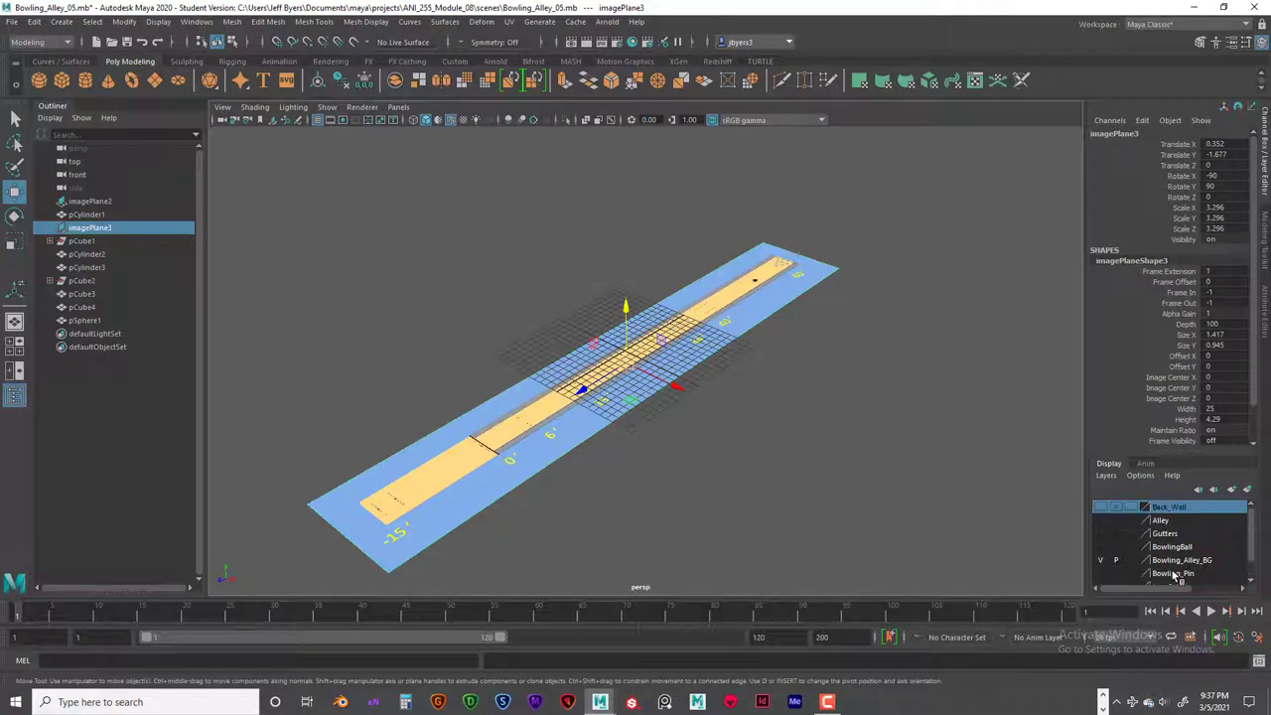
left_click(1101, 520)
left_click_drag(1031, 496, 911, 415, "alt")
scroll(914, 500, "up", 3)
left_click(702, 430)
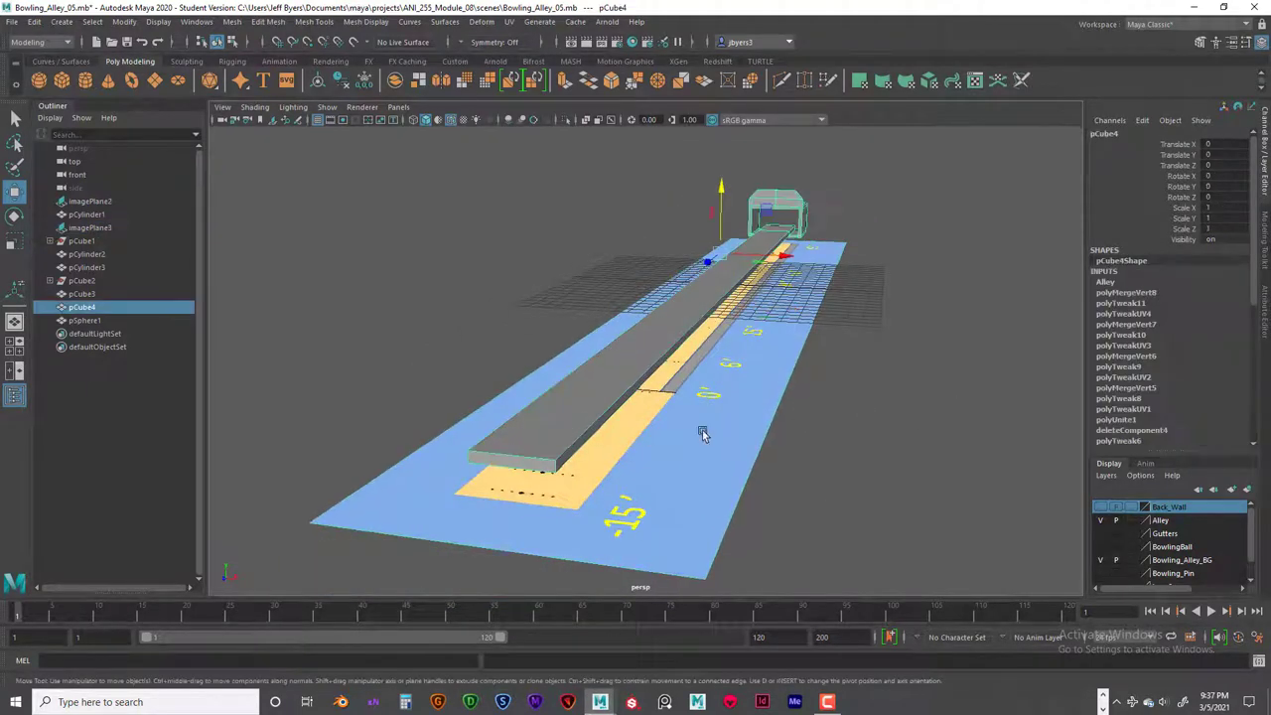
Examine the alley mesh from several sides, including the pin housing at the 60' end and its alignment with the reference image
left_click_drag(702, 430, 746, 437, "alt")
middle_click_drag(746, 437, 863, 430, "alt")
scroll(863, 430, "up", 4)
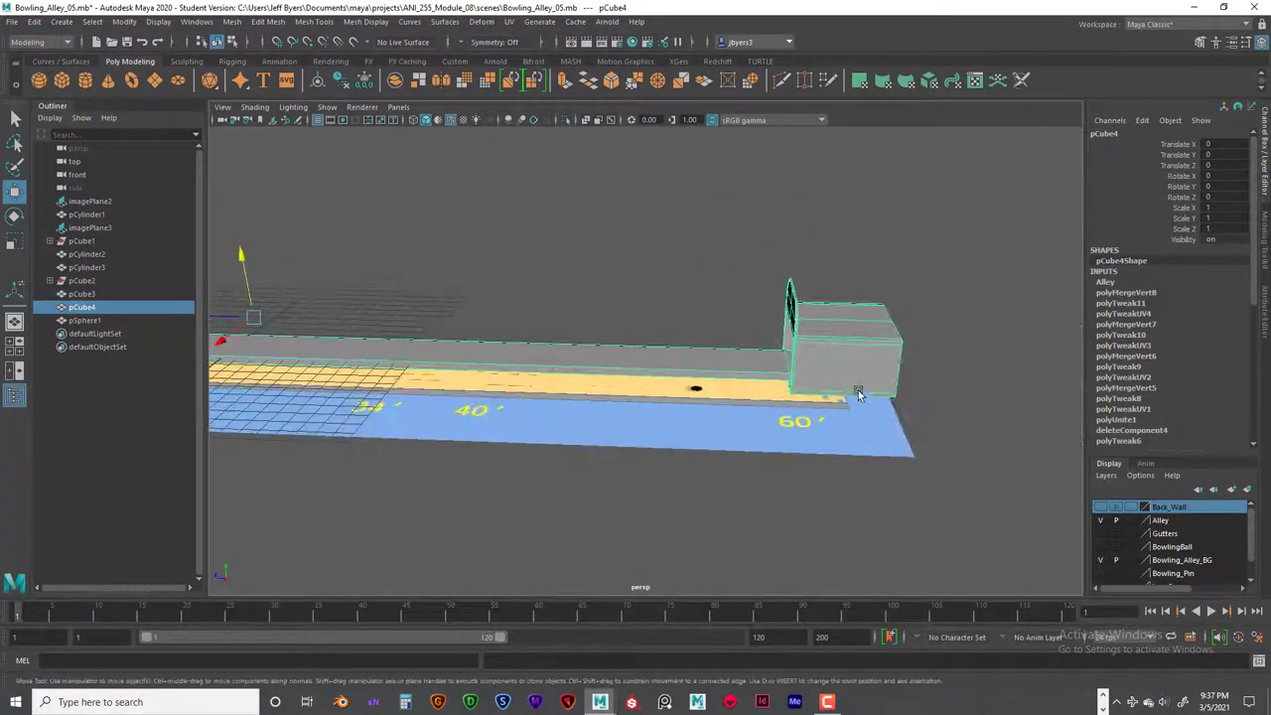
scroll(891, 363, "down", 3)
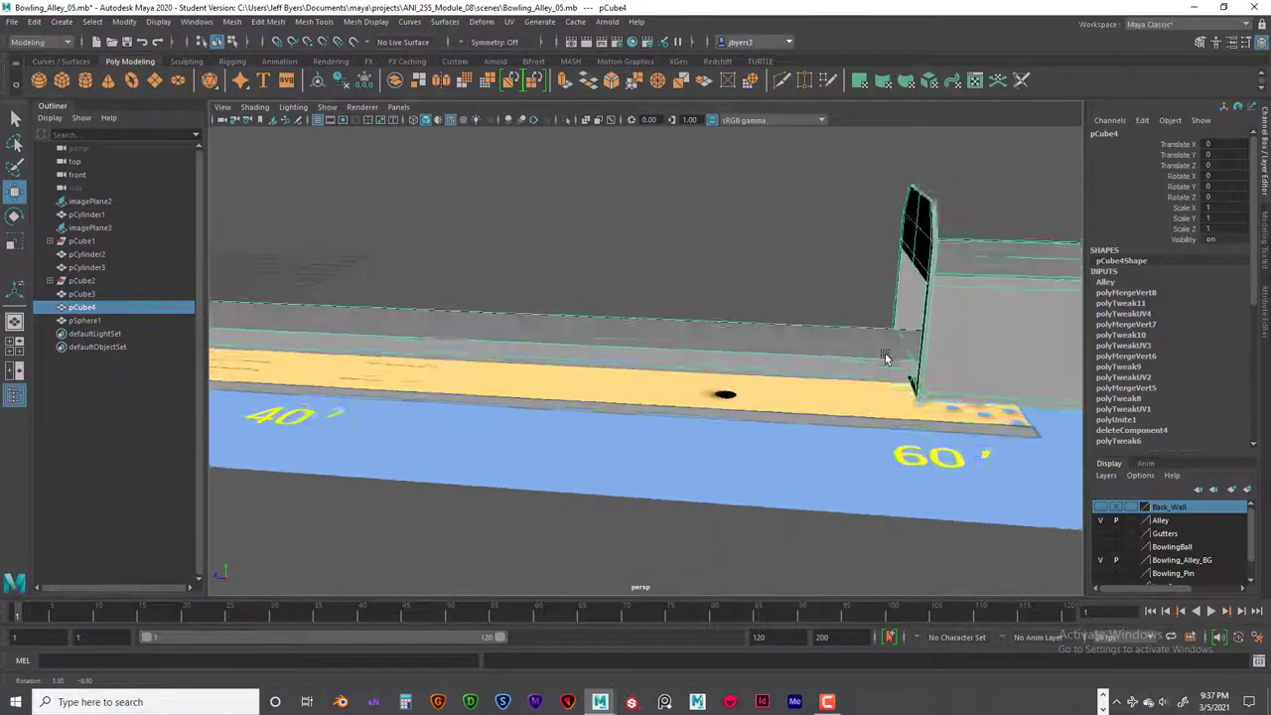
left_click_drag(900, 361, 897, 397, "alt")
scroll(950, 363, "up", 2)
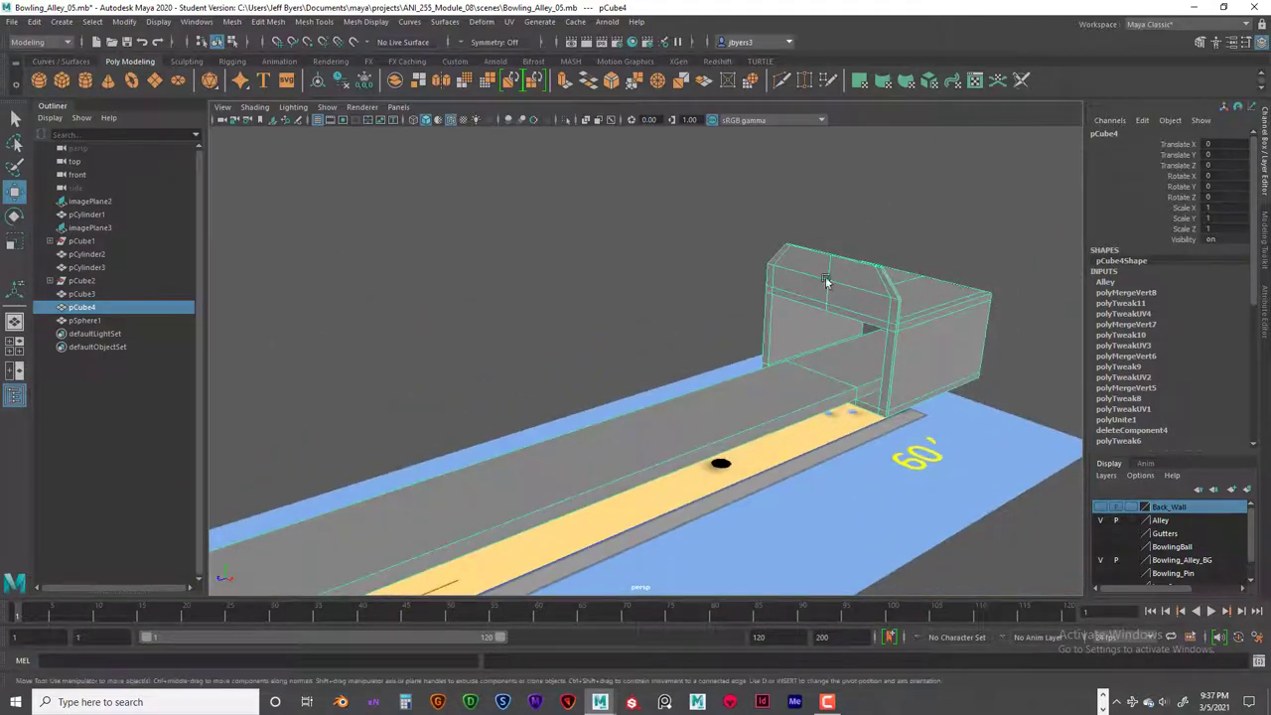
left_click_drag(852, 297, 569, 387, "alt")
key("w")
left_click_drag(615, 388, 732, 363, "alt")
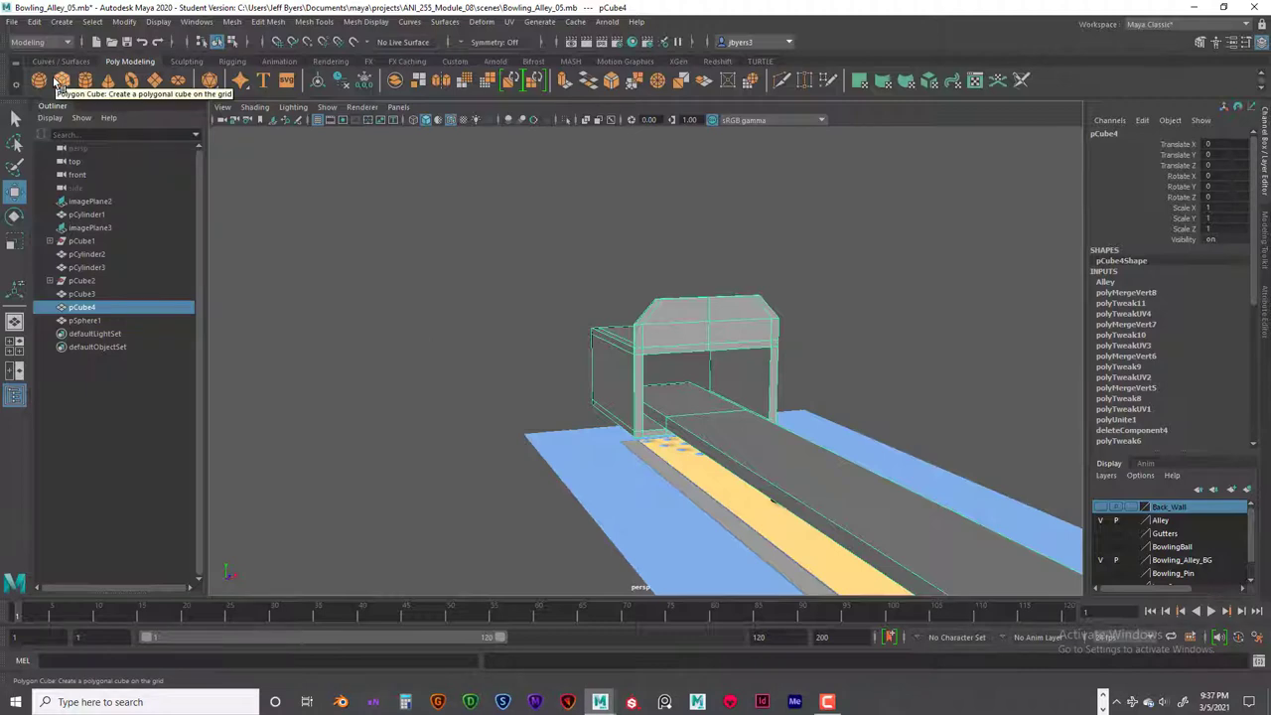
scroll(610, 417, "down", 2)
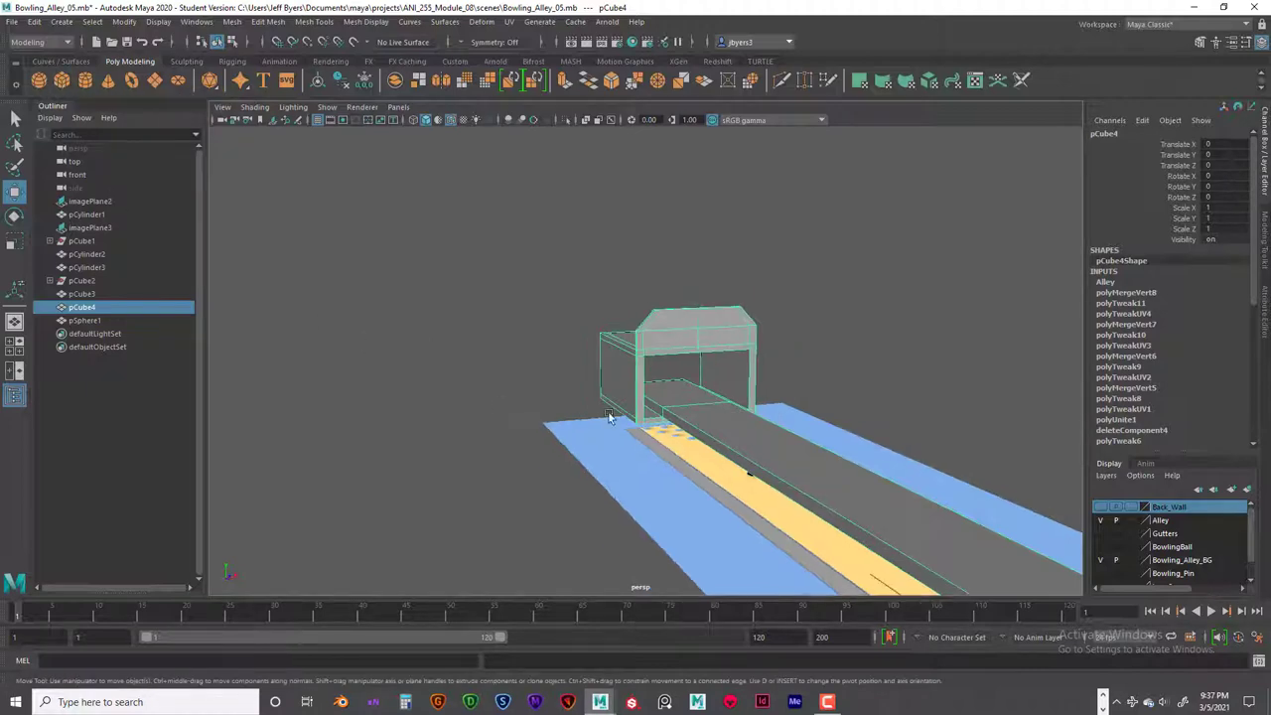
left_click_drag(610, 417, 749, 343, "alt")
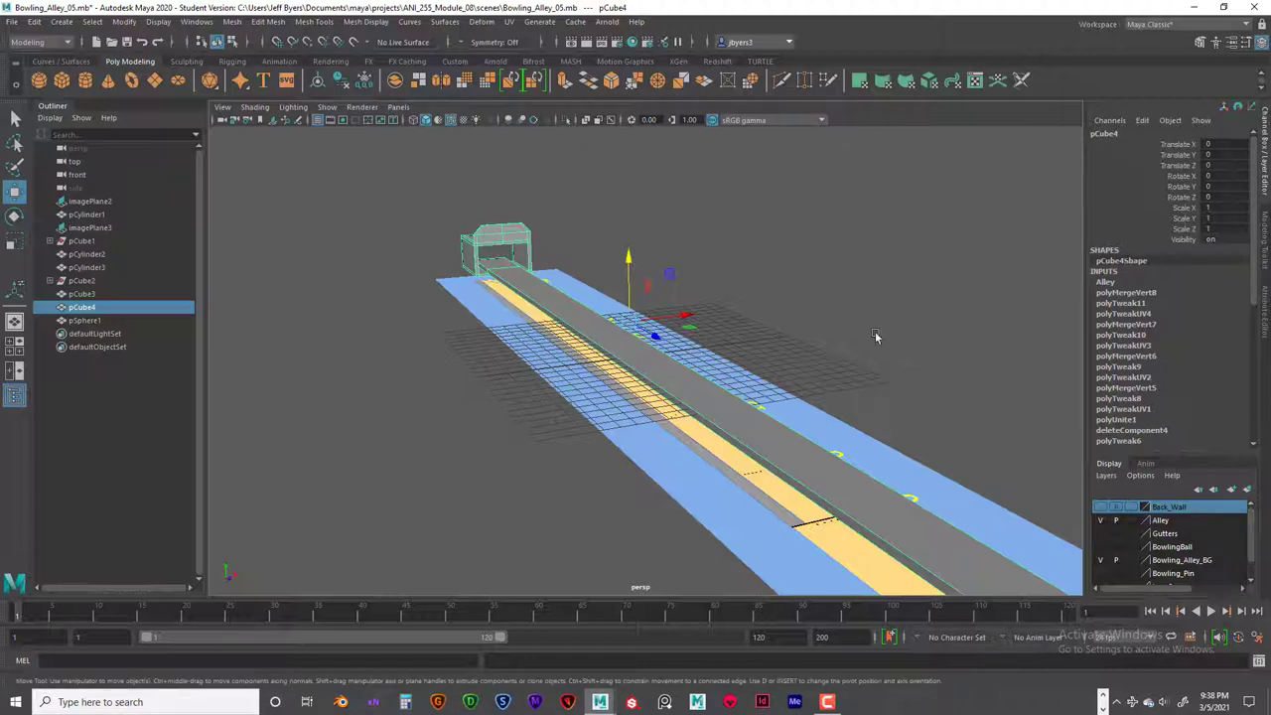
left_click_drag(874, 336, 685, 422, "alt")
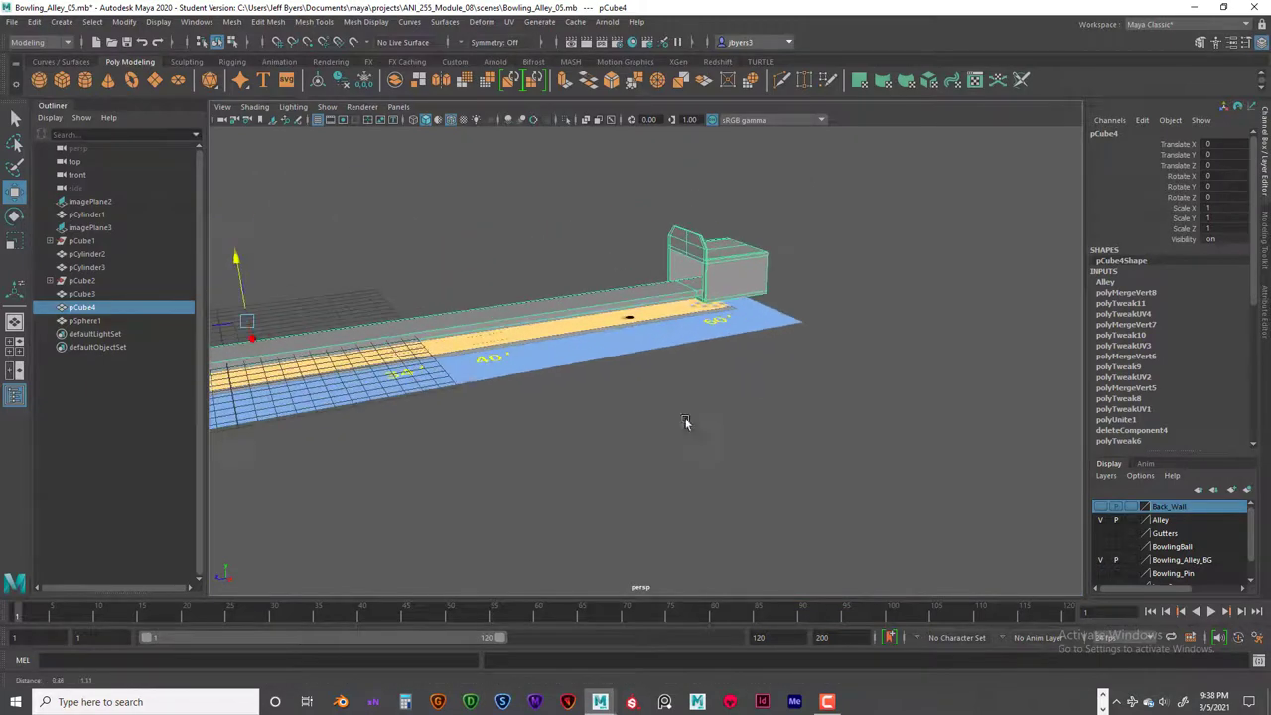
scroll(686, 422, "up", 6)
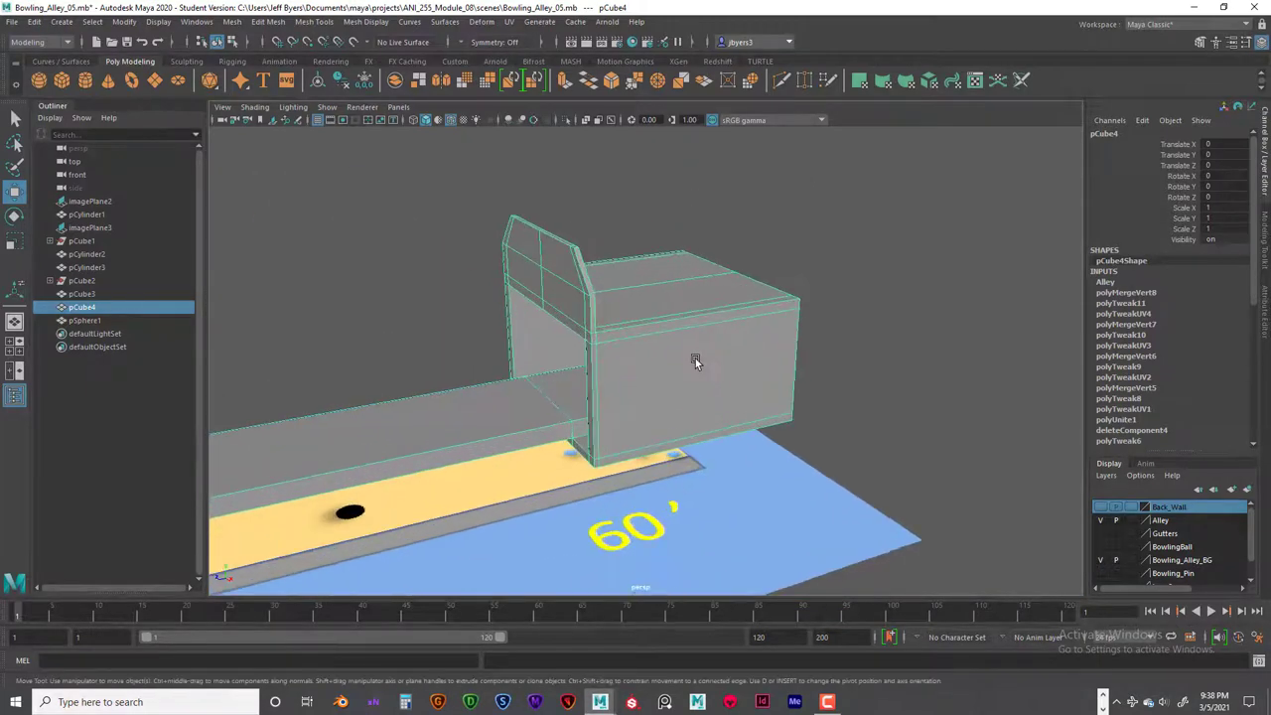
mouse_move(695, 363)
left_mouse_down("alt")
mouse_move(894, 284)
mouse_move(556, 370)
left_mouse_up("alt")
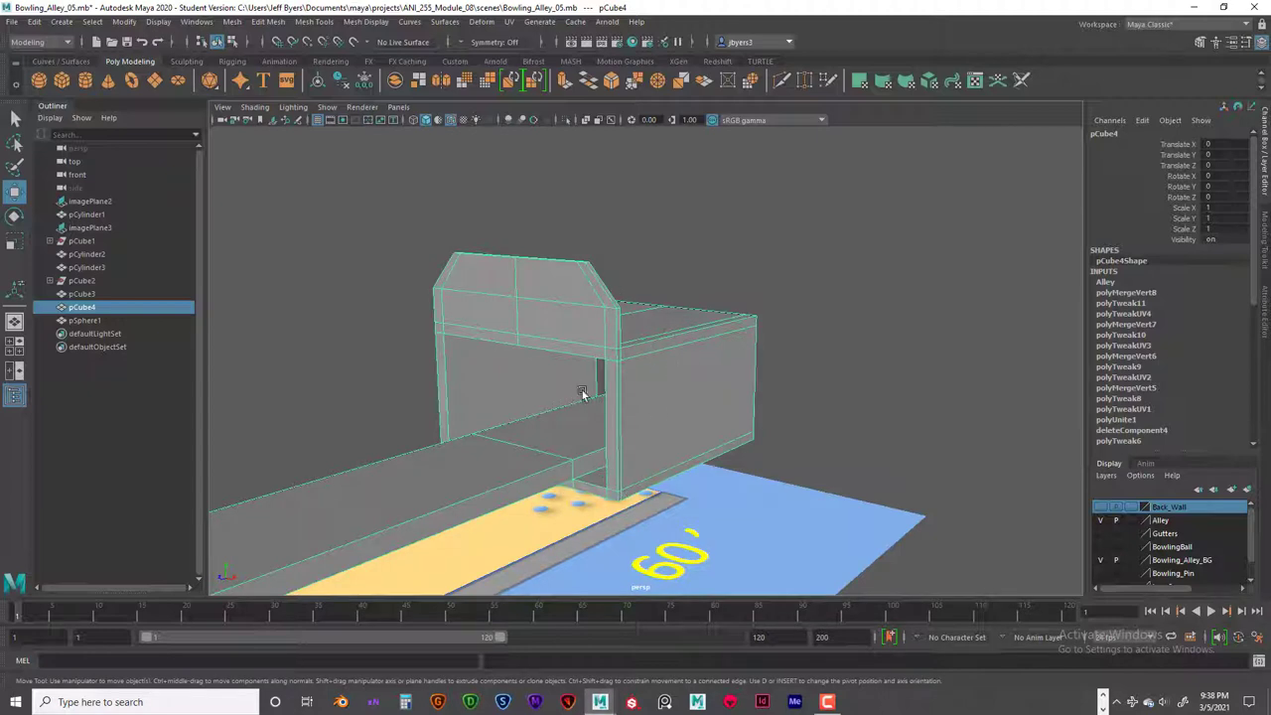
Delete the construction history of the selected alley mesh
scroll(715, 344, "down", 8)
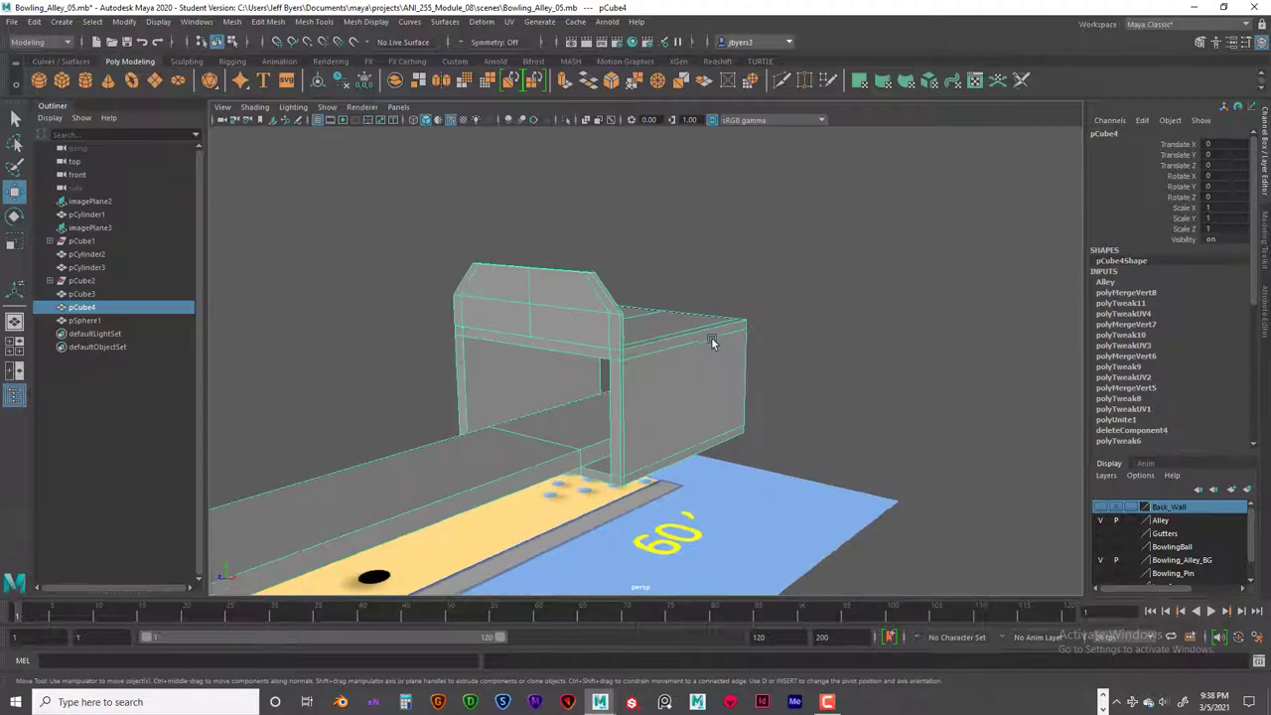
left_click_drag(628, 410, 629, 379, "alt")
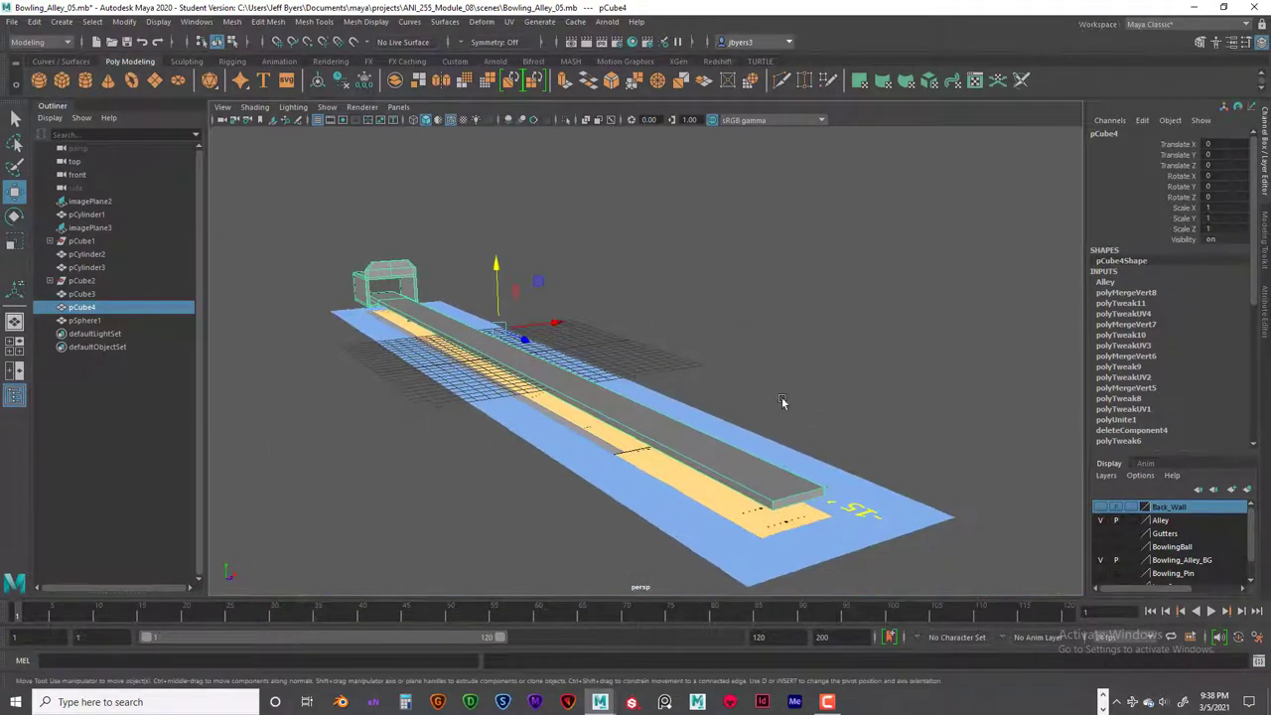
scroll(790, 351, "up", 2)
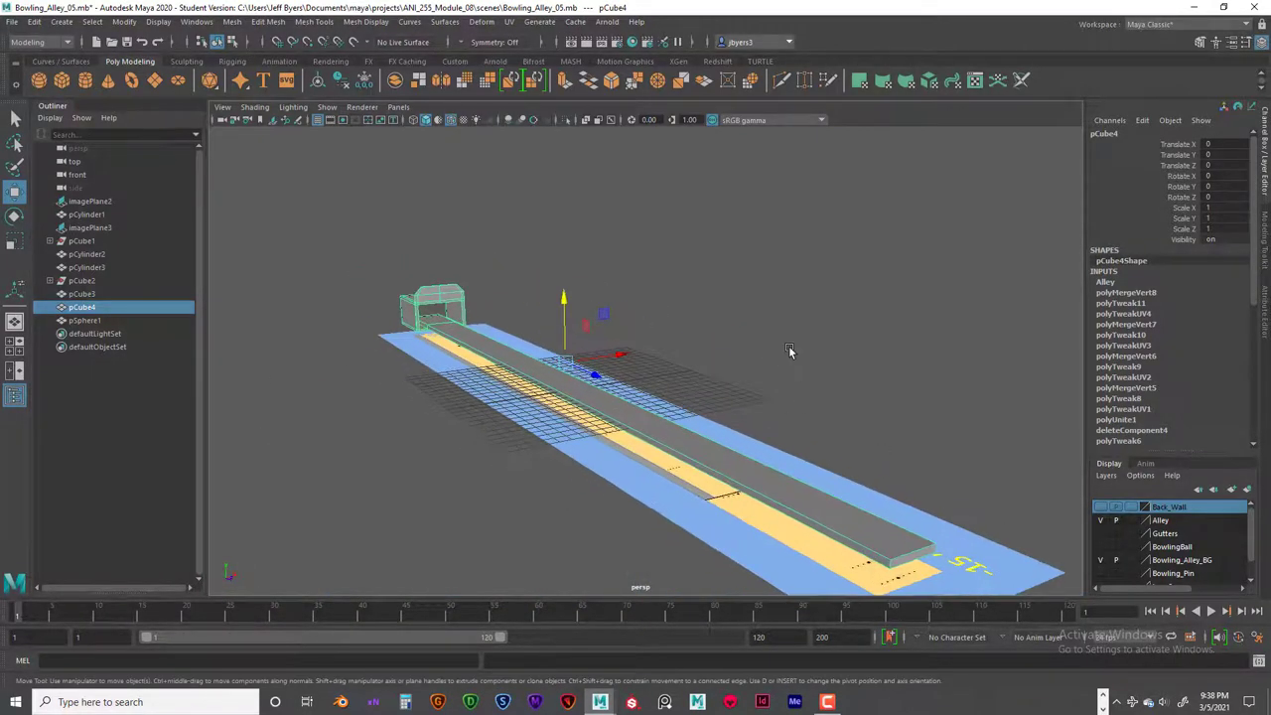
left_click(338, 79)
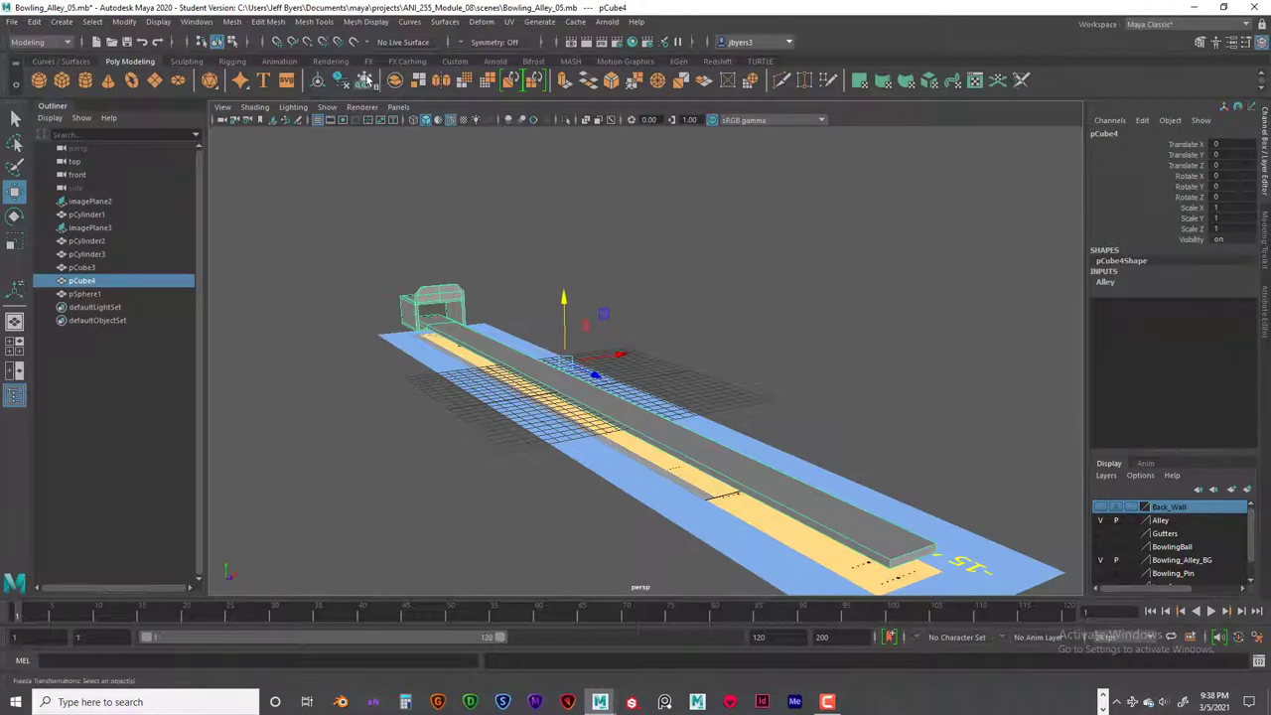
Freeze the transformations of the selected alley mesh
left_click(365, 79)
left_click_drag(680, 360, 730, 350, "alt")
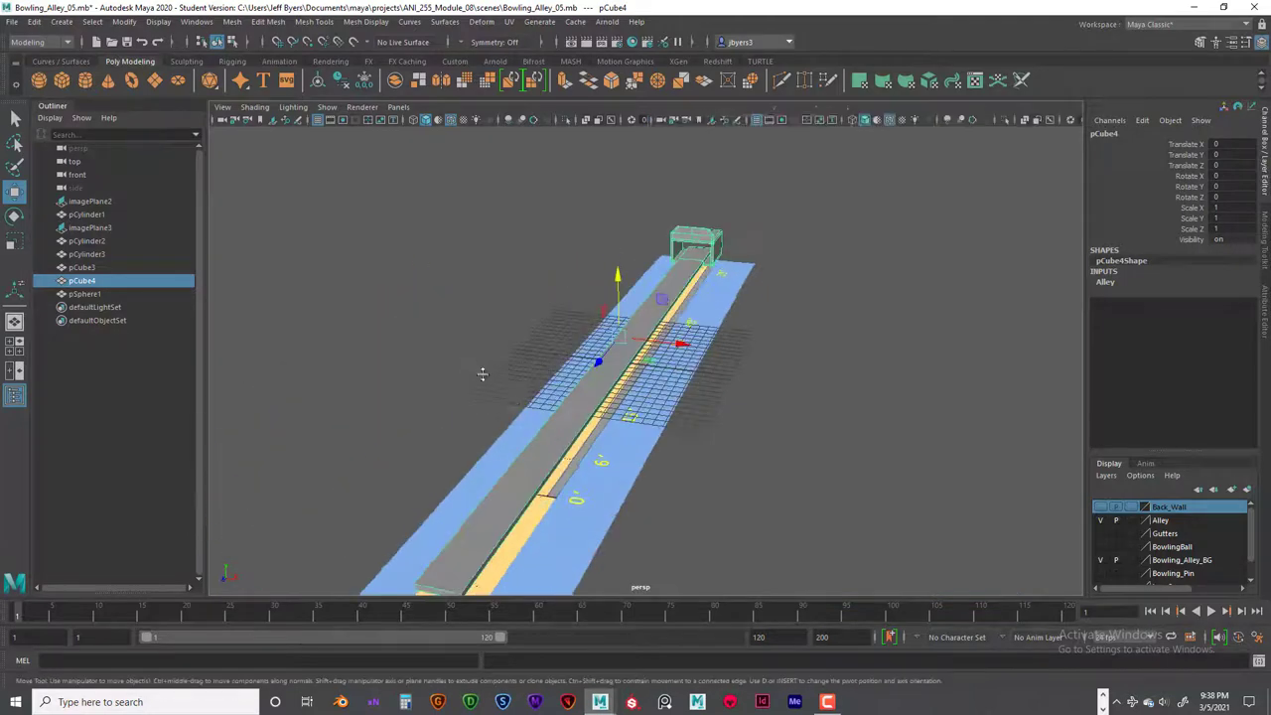
Compare the alley mesh with the lane reference image in the top view, from the middle up to the 60' end
key("space")
key("space")
scroll(630, 364, "up", 2)
scroll(629, 363, "up", 4)
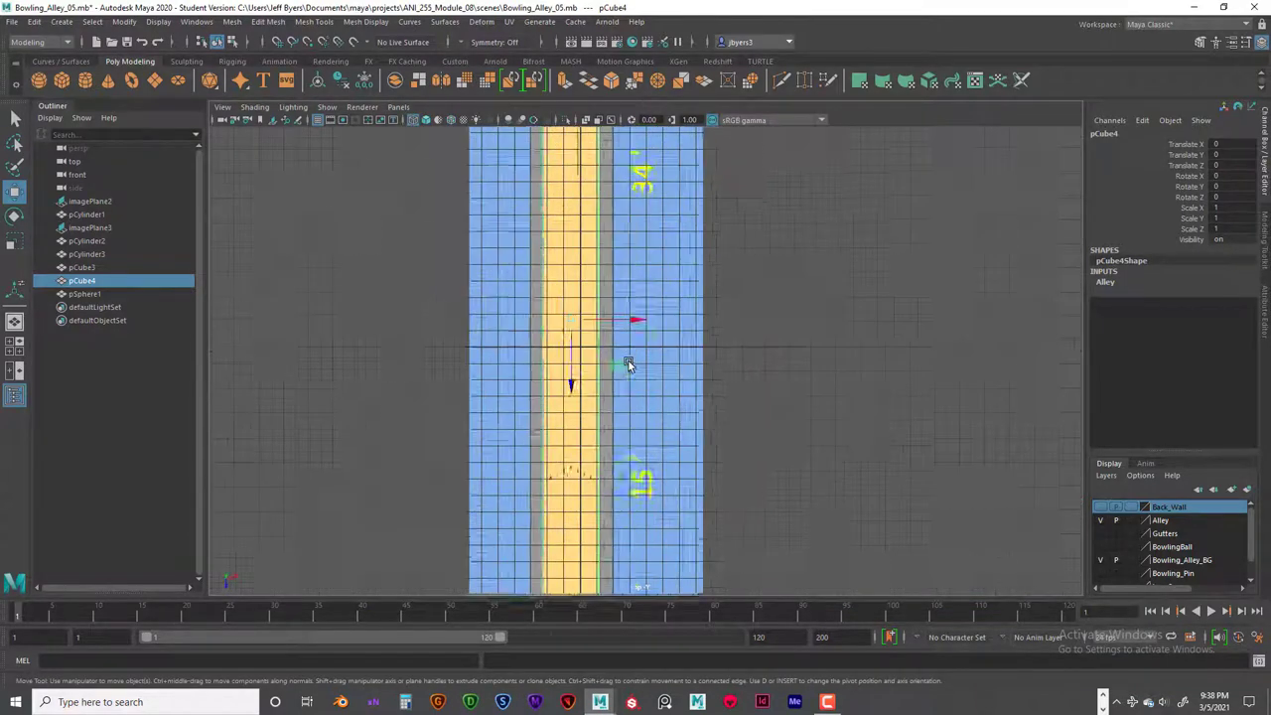
scroll(544, 314, "down", 4)
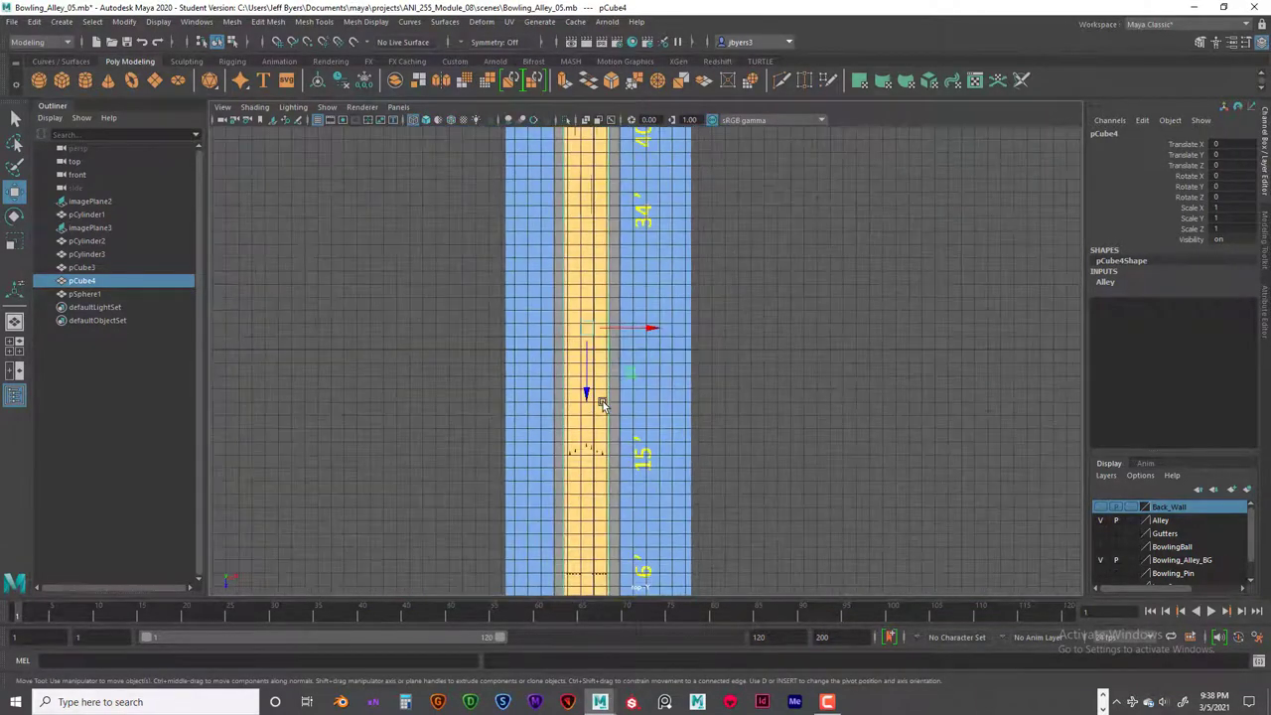
middle_click_drag(598, 401, 623, 315, "alt")
scroll(605, 383, "down", 1)
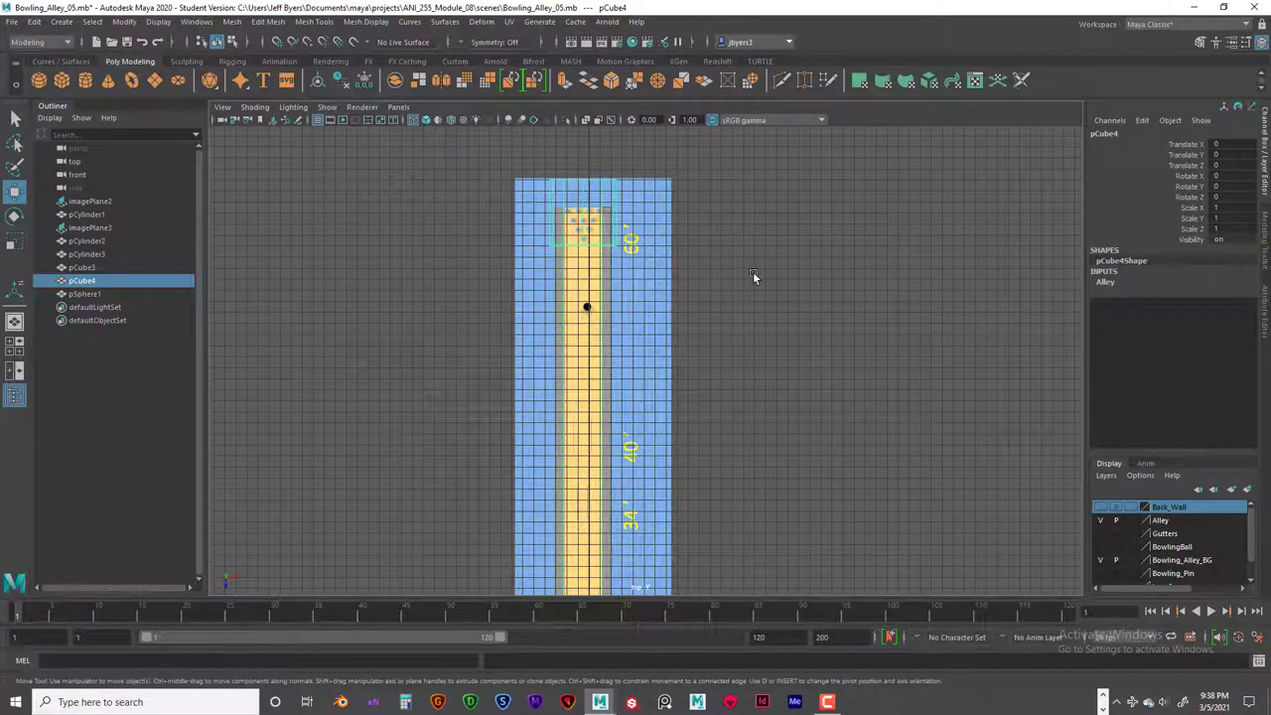
key("space")
key("space")
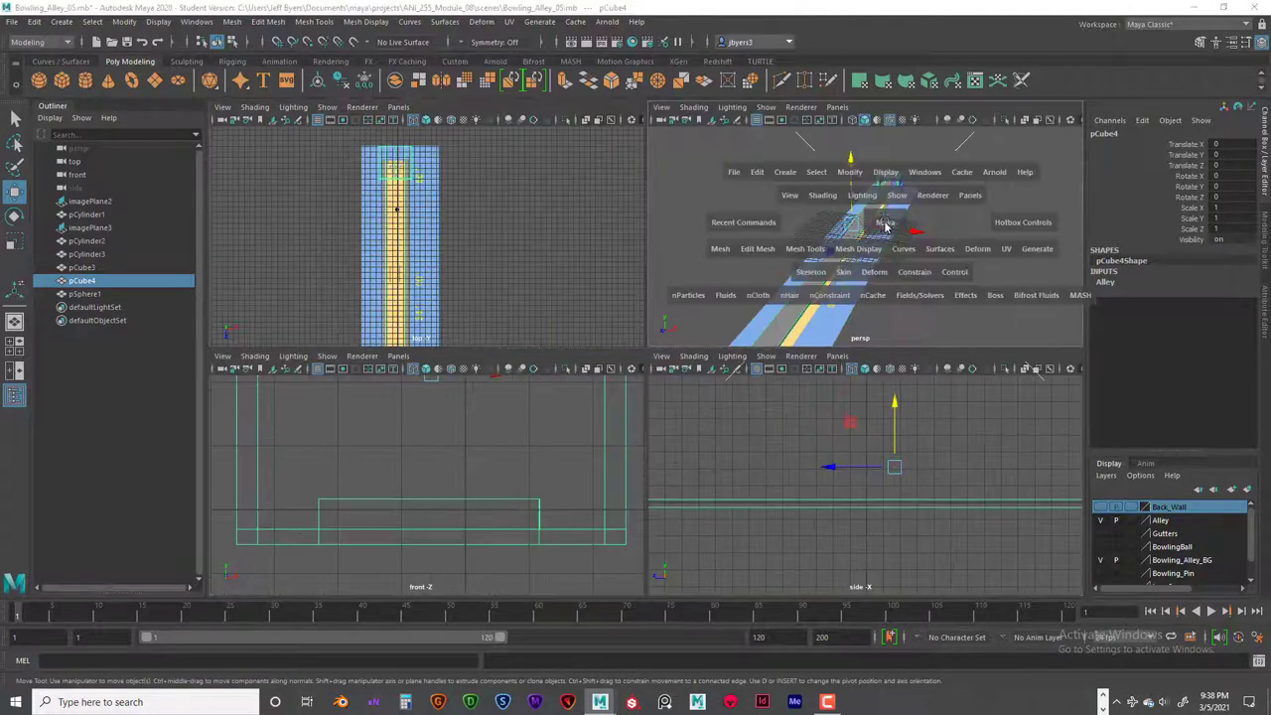
Make the Back_Wall layer visible and inspect the wall closing off the rear of the pin housing
left_click_drag(842, 242, 990, 553, "alt")
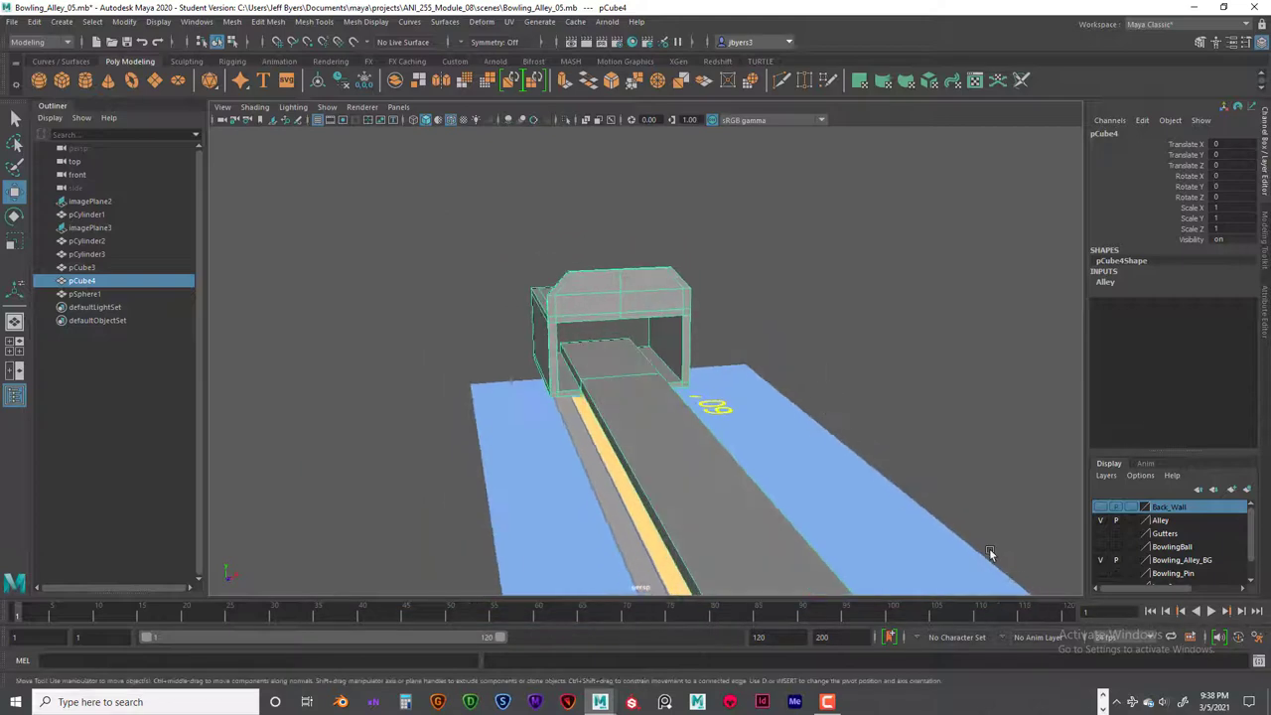
left_click(1099, 507)
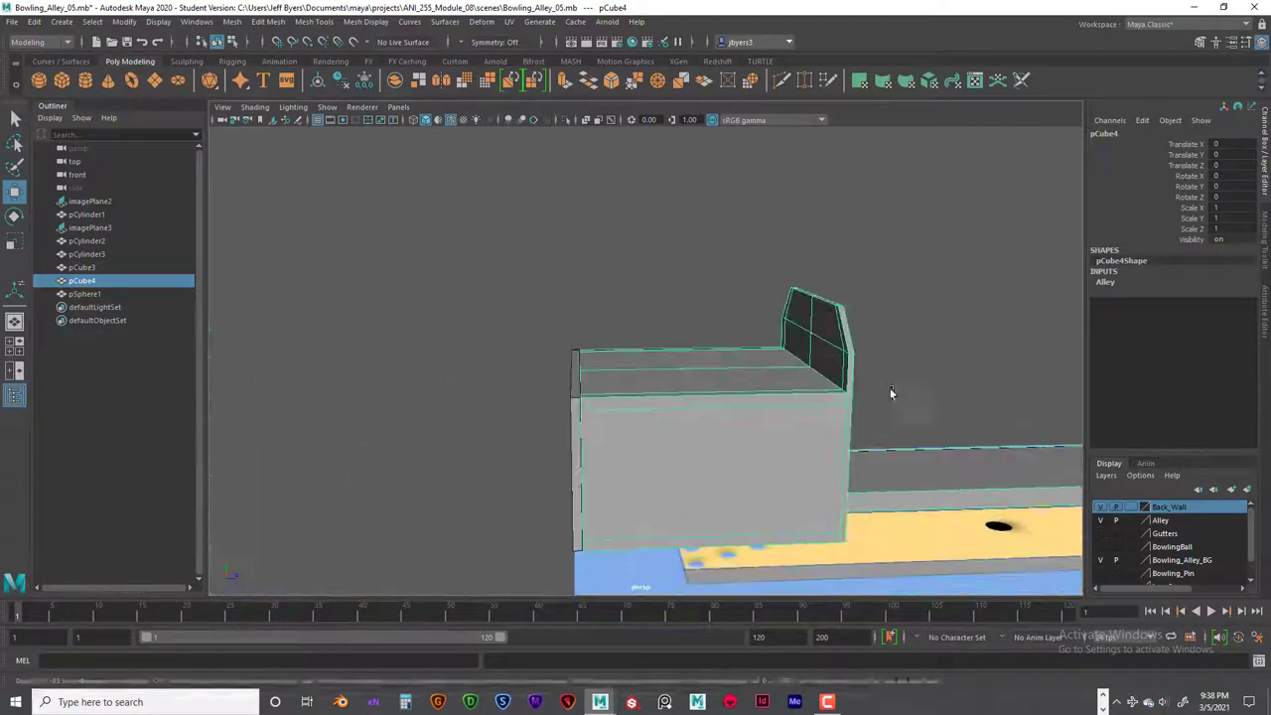
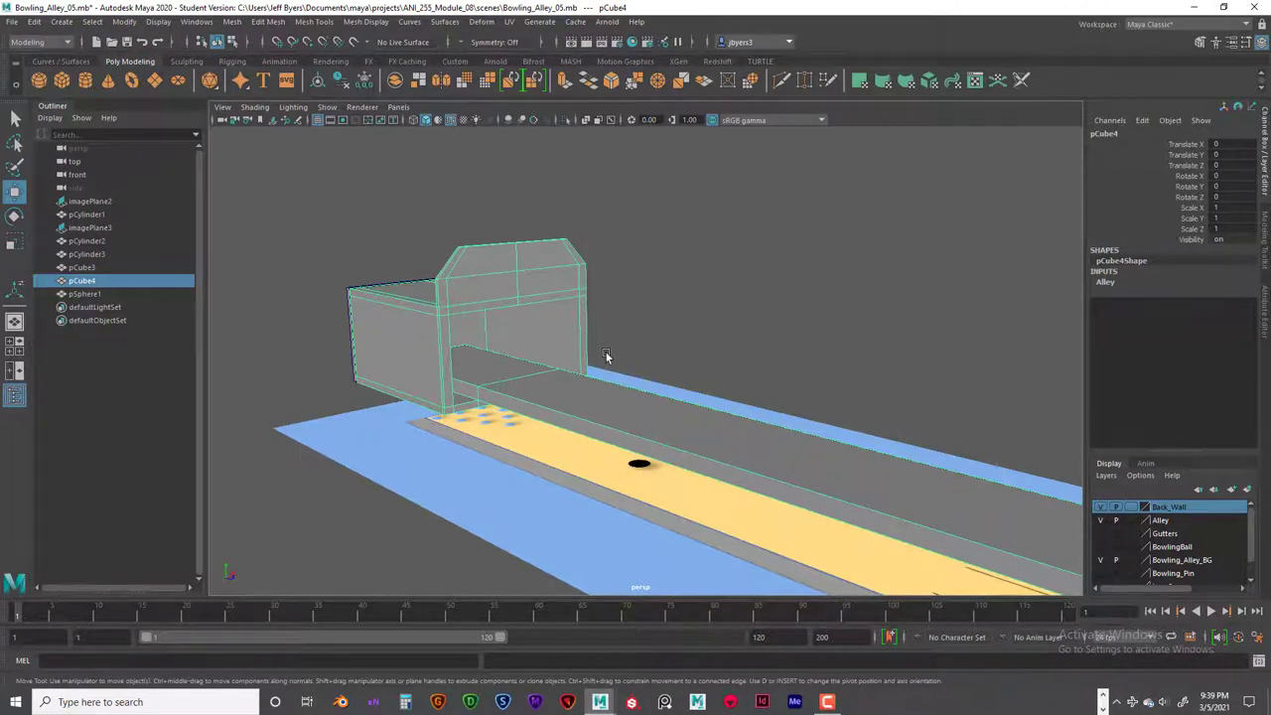
left_click_drag(603, 357, 407, 313, "alt")
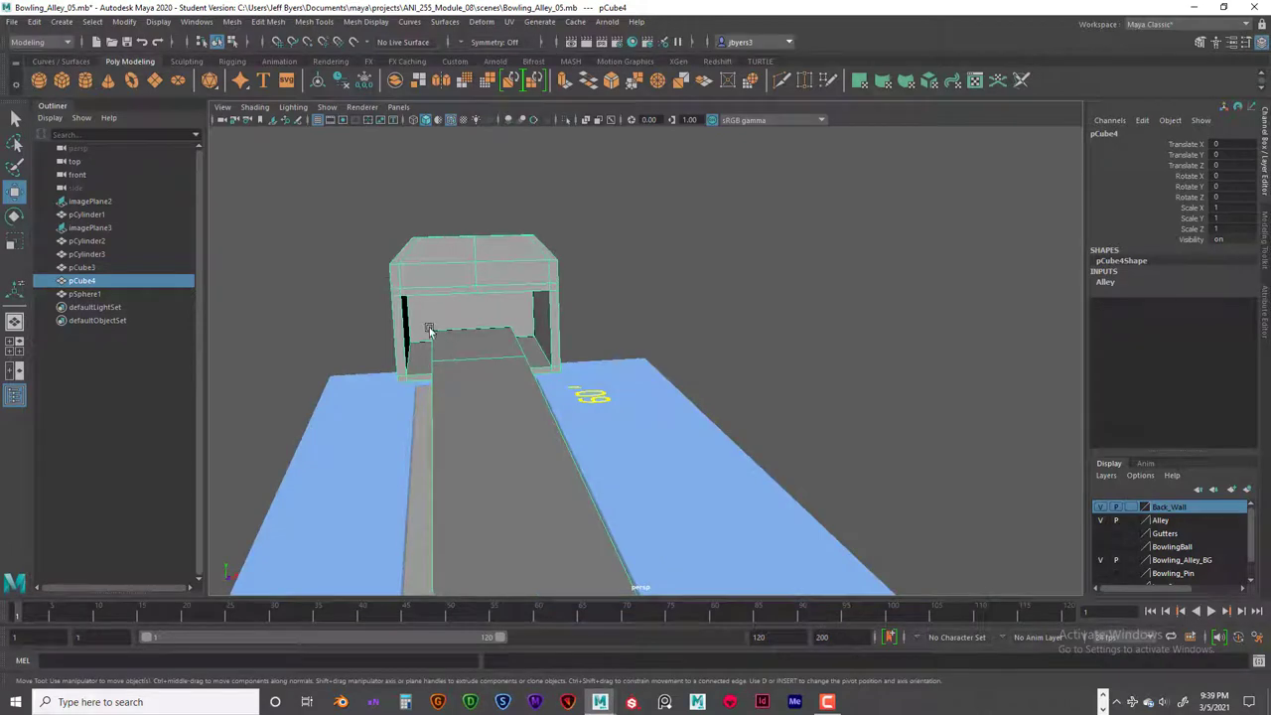
left_click_drag(533, 297, 588, 288, "alt")
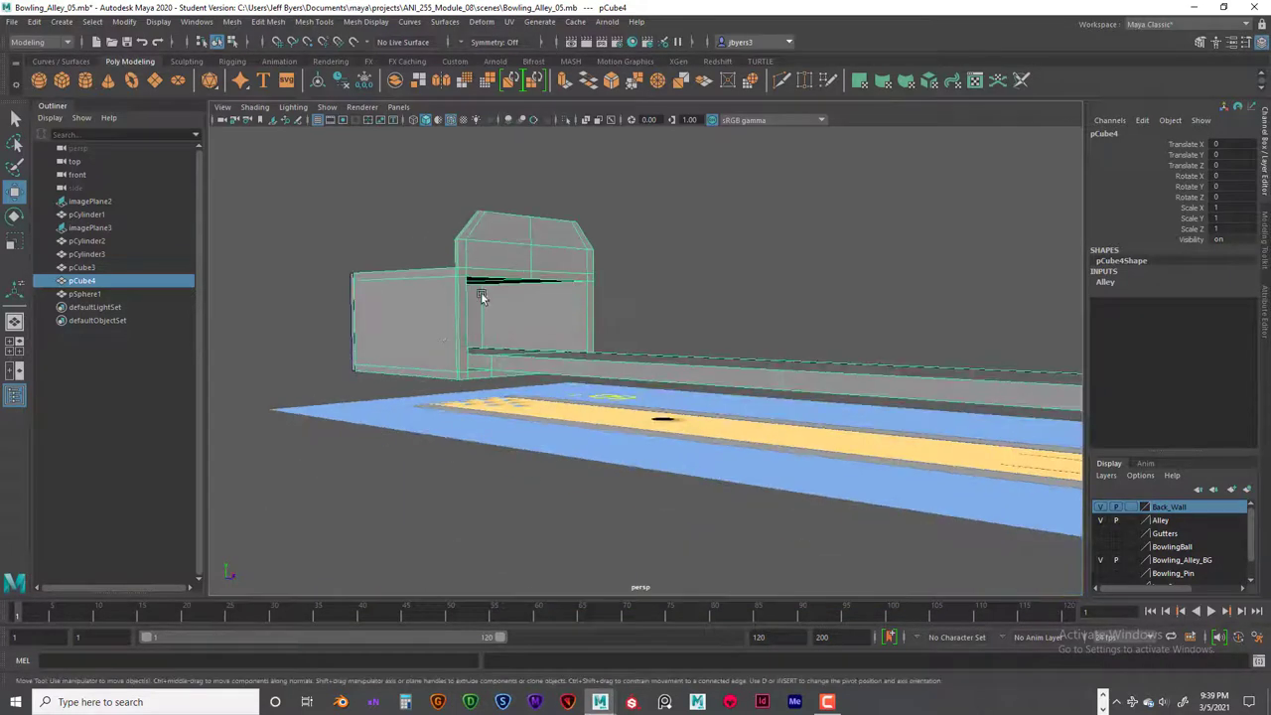
left_click_drag(483, 295, 532, 339, "alt")
Try pulling the back wall away from the pin housing to about -42.2 in Translate Z, and undo the move
left_click(482, 307)
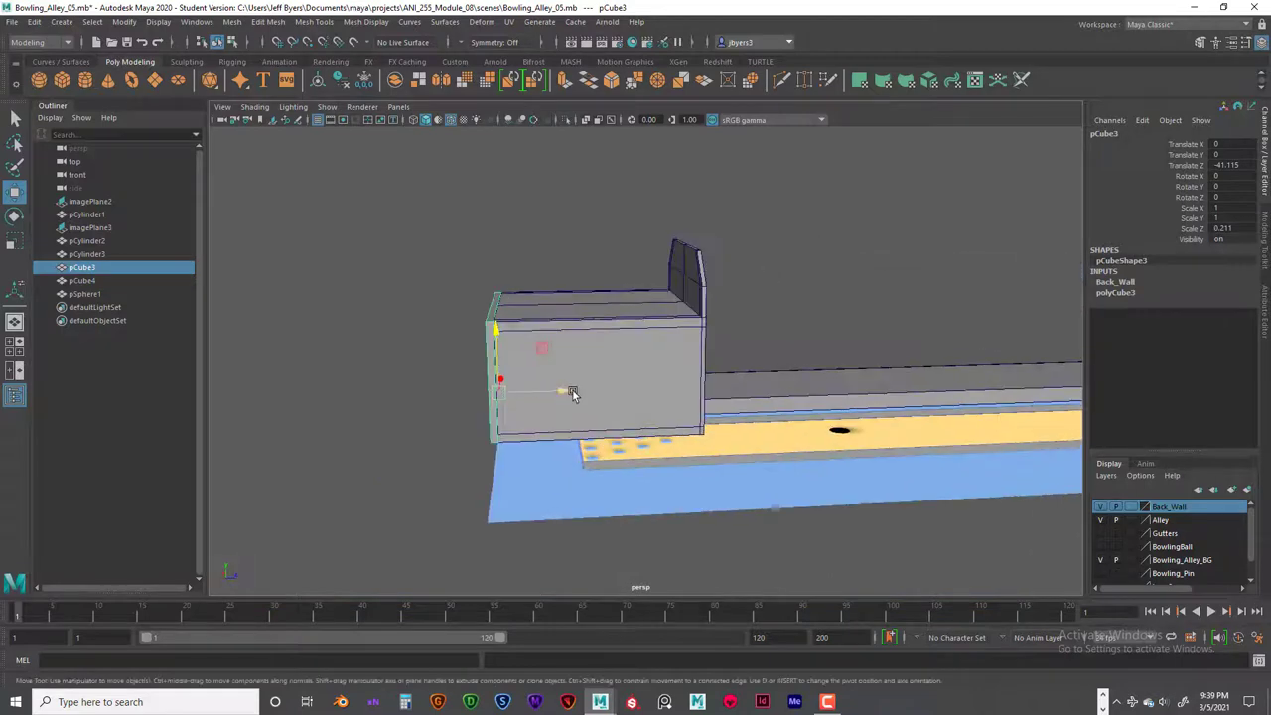
left_click_drag(570, 392, 537, 395)
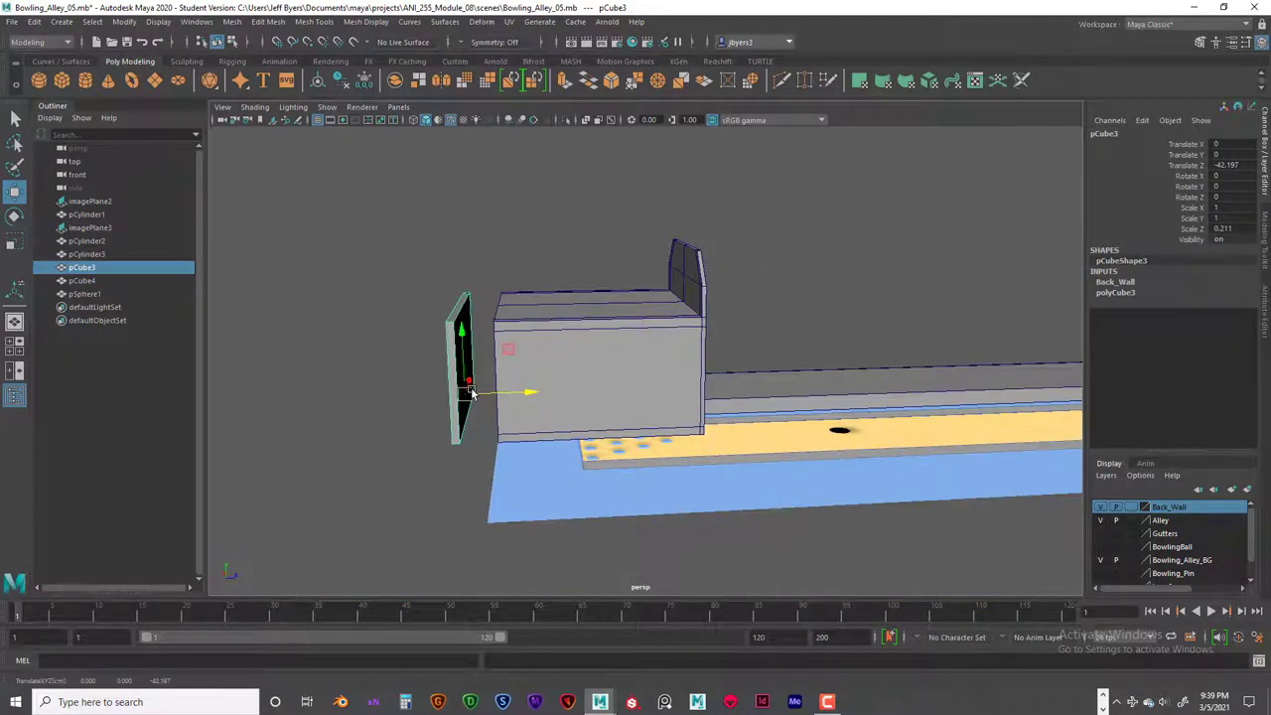
key("ctrl+z")
Examine the pin housing and its back wall from the lane side, from the flank and from low angles
left_click_drag(510, 398, 449, 360, "alt")
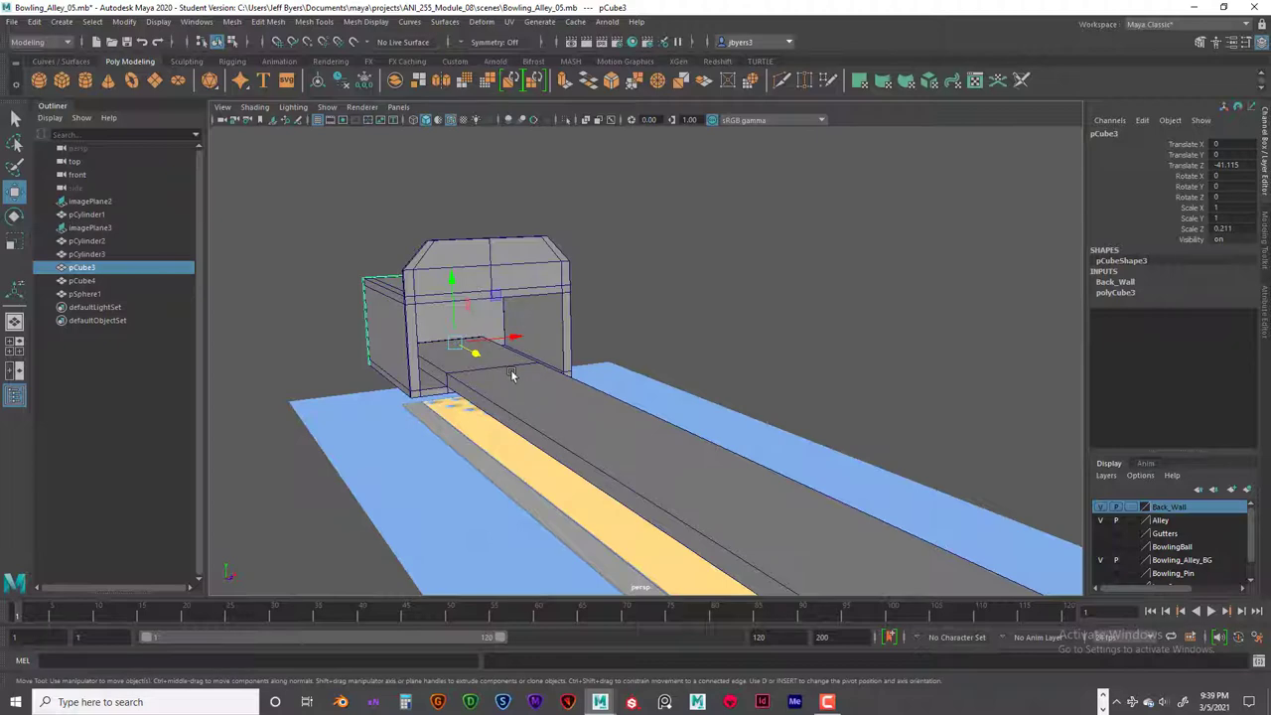
left_click_drag(542, 405, 581, 412, "alt")
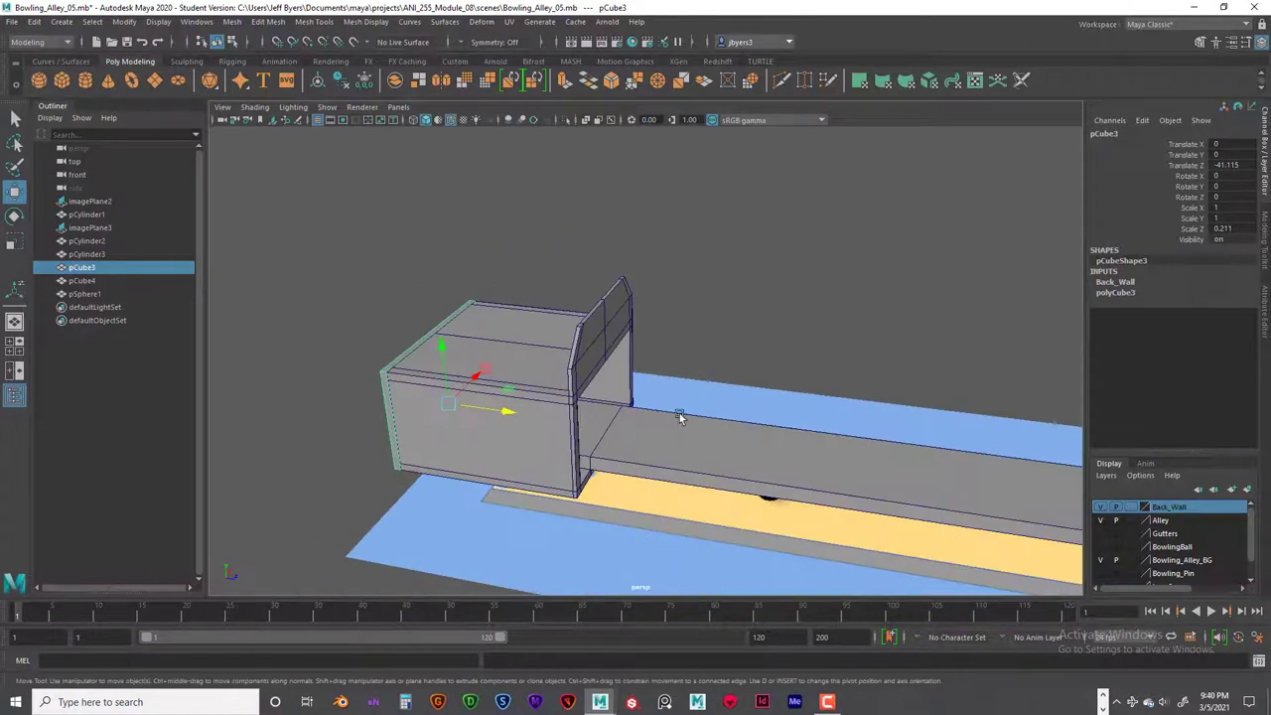
left_click_drag(1041, 491, 452, 316, "alt")
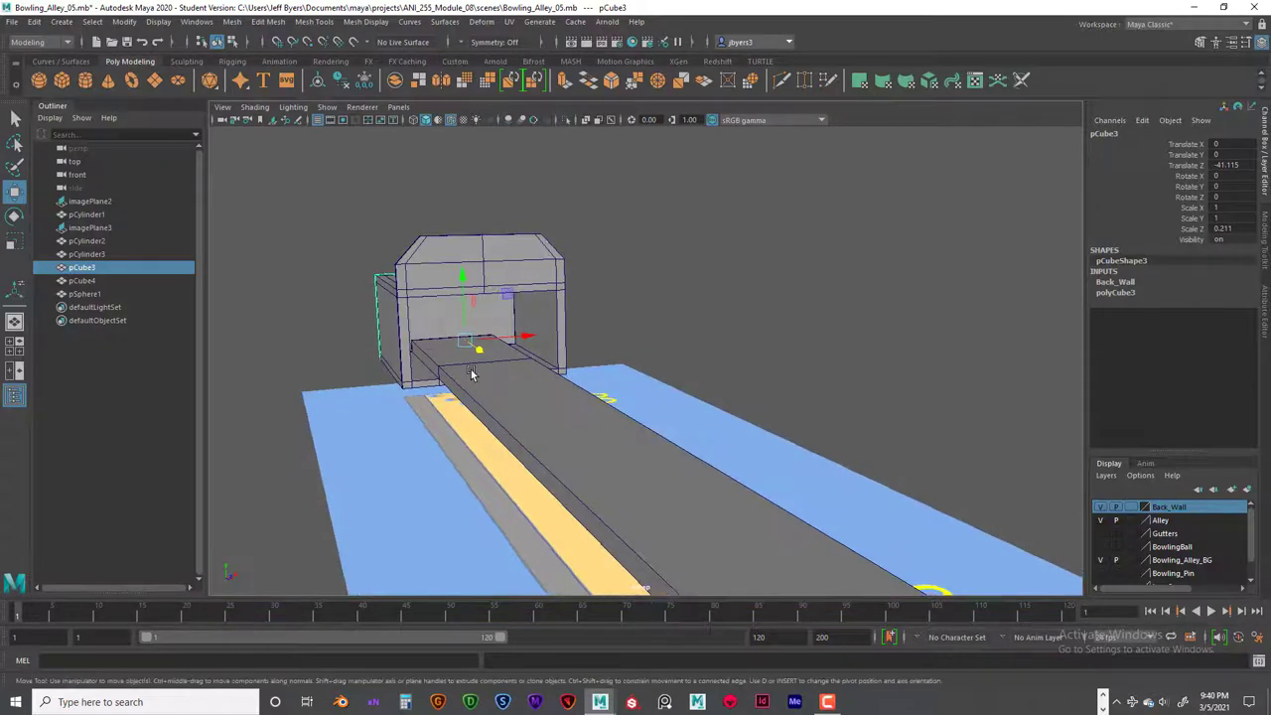
left_click_drag(474, 374, 434, 337, "alt")
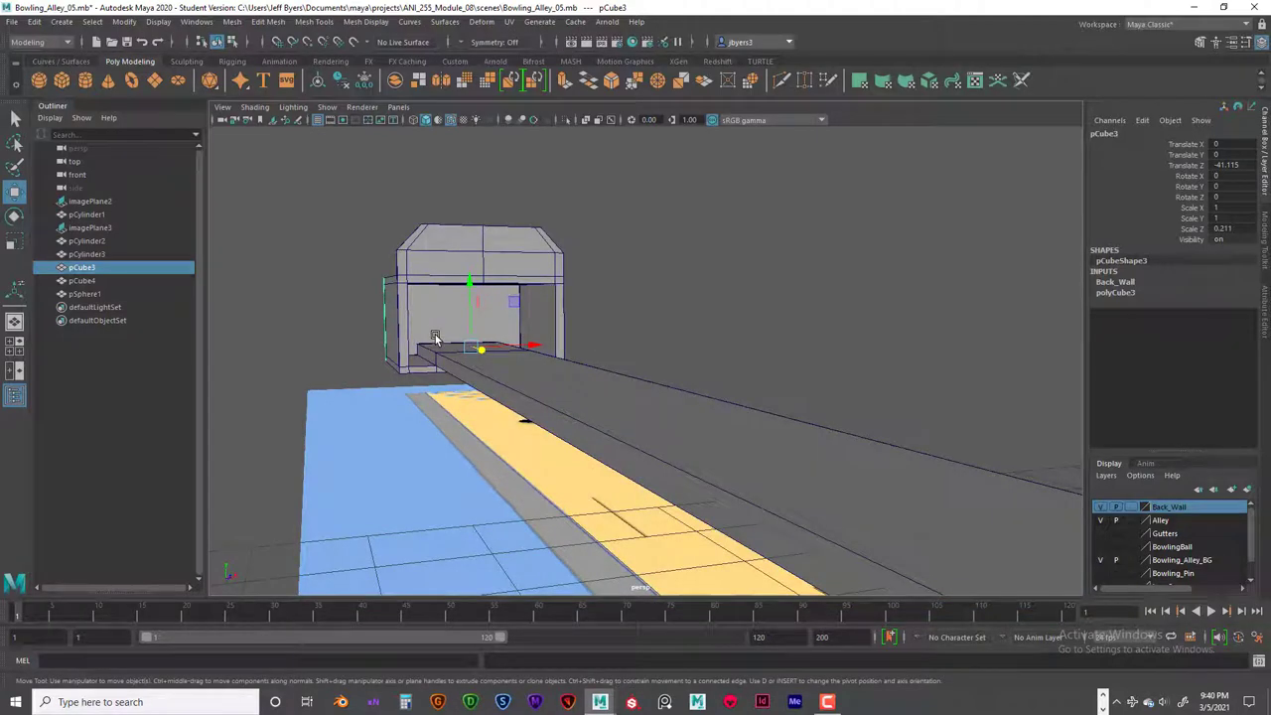
mouse_move(476, 390)
left_mouse_down("alt")
mouse_move(531, 401)
mouse_move(455, 385)
mouse_move(528, 391)
mouse_move(478, 396)
mouse_move(520, 394)
mouse_move(471, 382)
left_mouse_up("alt")
scroll(681, 424, "down", 3)
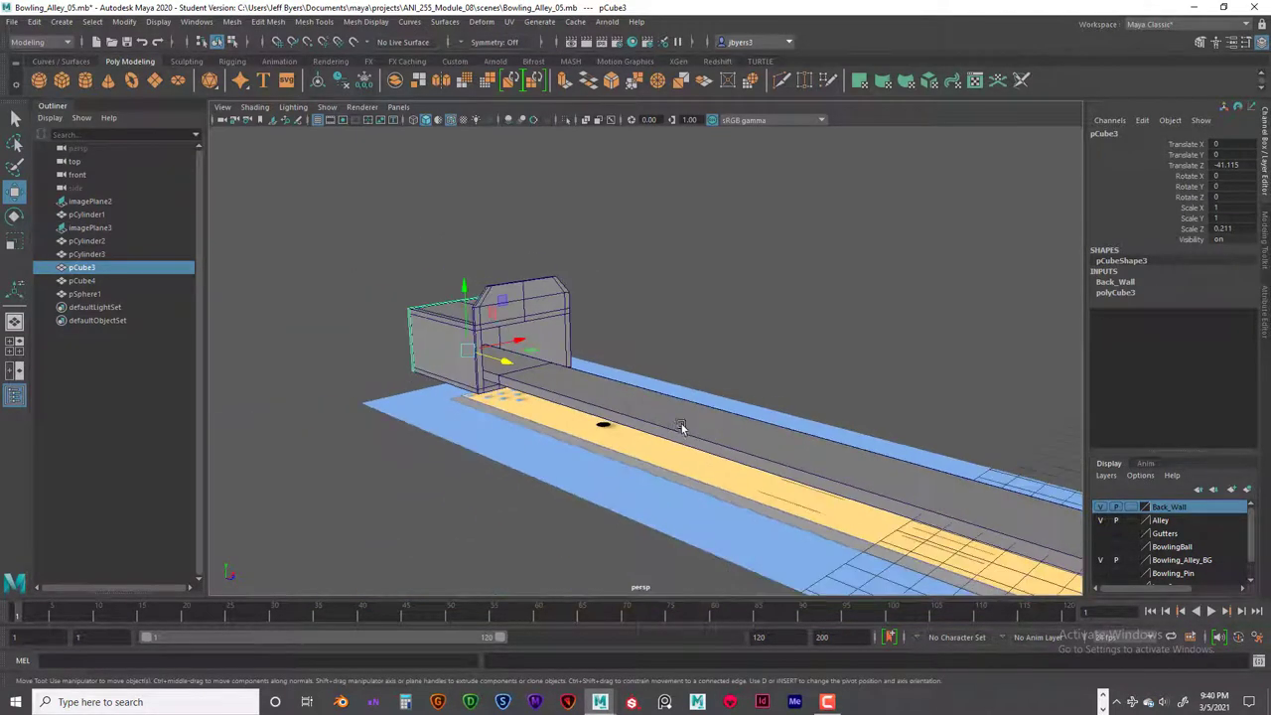
left_click_drag(655, 474, 638, 440, "alt")
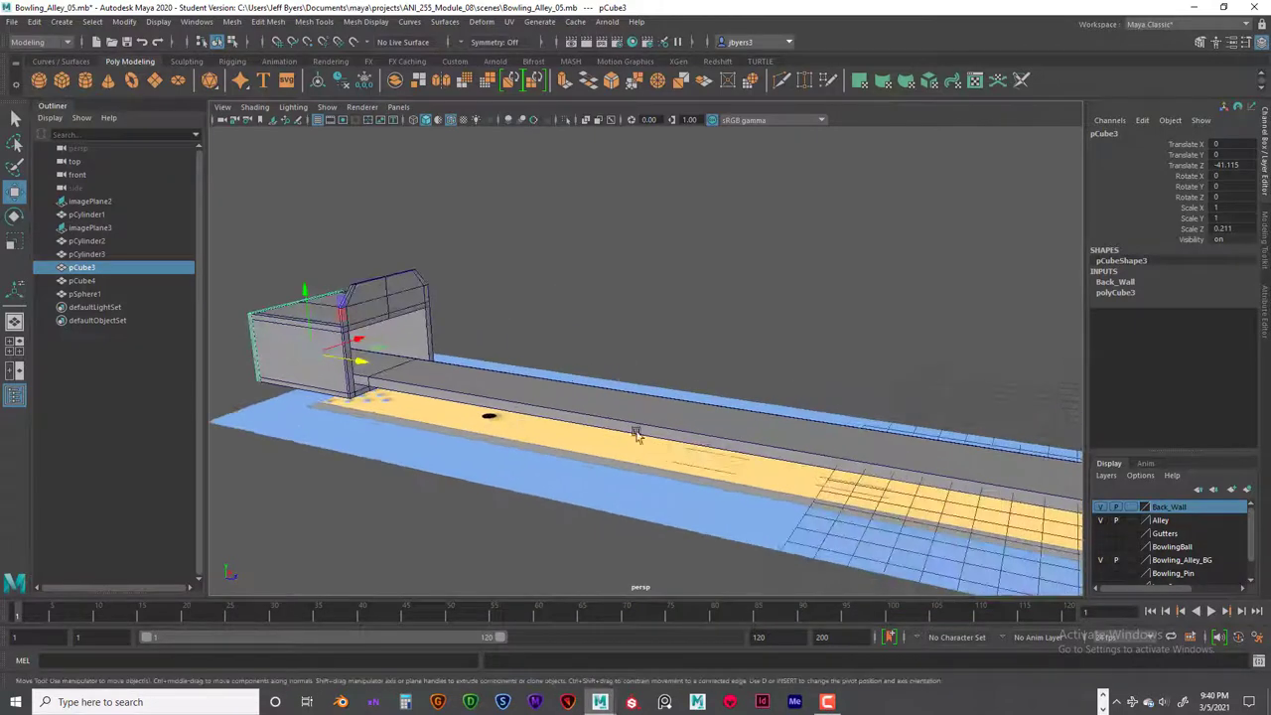
Select the alley mesh and inspect its full length from the pin housing to the -15' end
left_click(805, 472)
left_click_drag(805, 472, 870, 506, "alt")
scroll(795, 473, "down", 2)
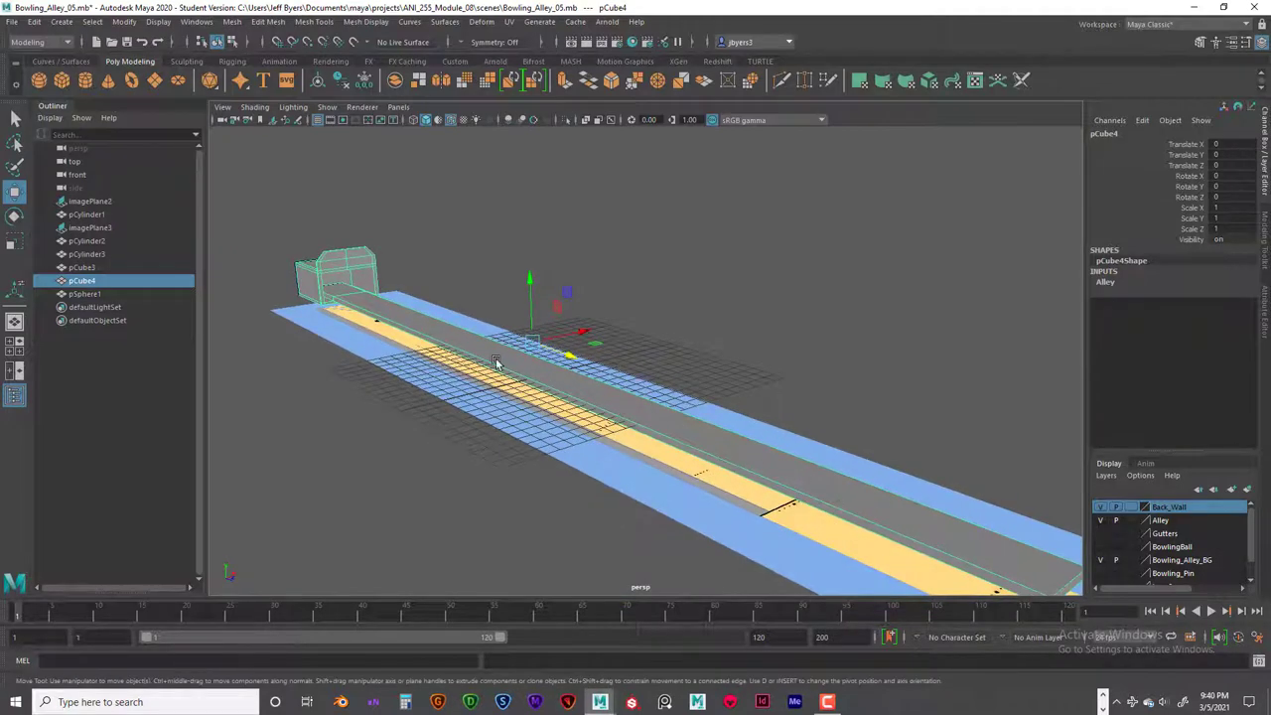
left_click_drag(517, 348, 583, 346, "alt")
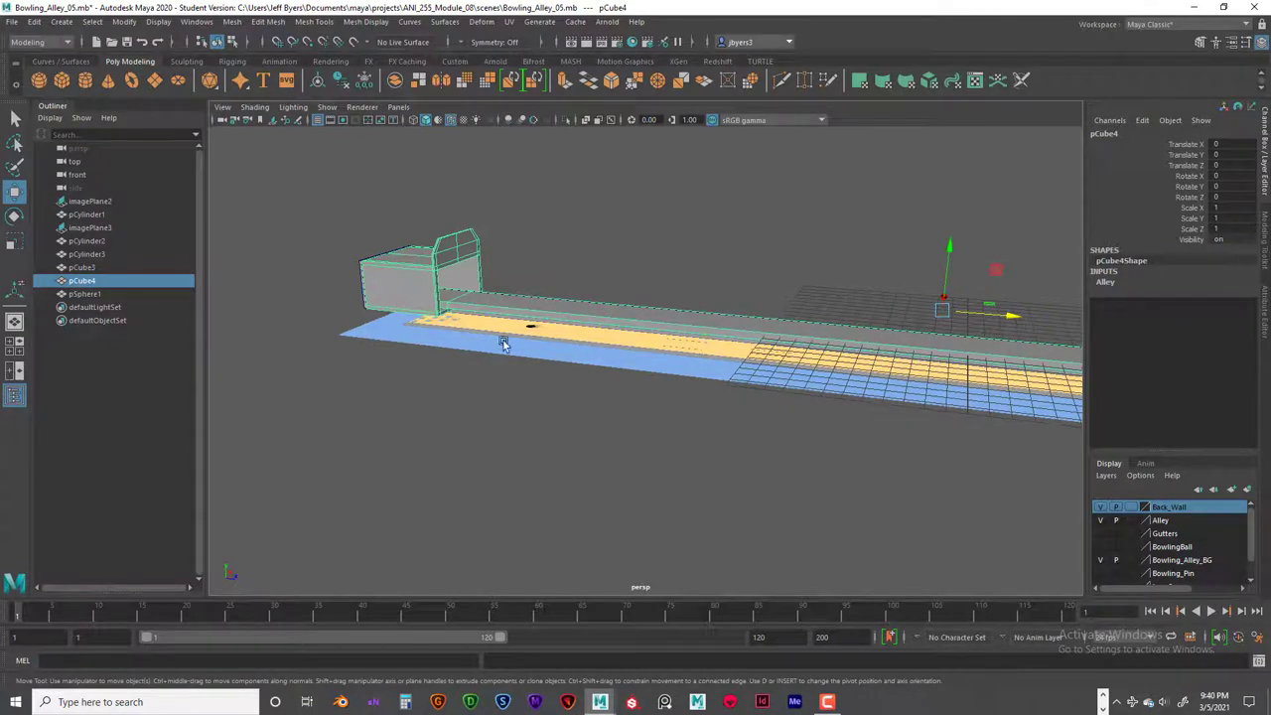
left_click_drag(532, 345, 730, 454, "alt")
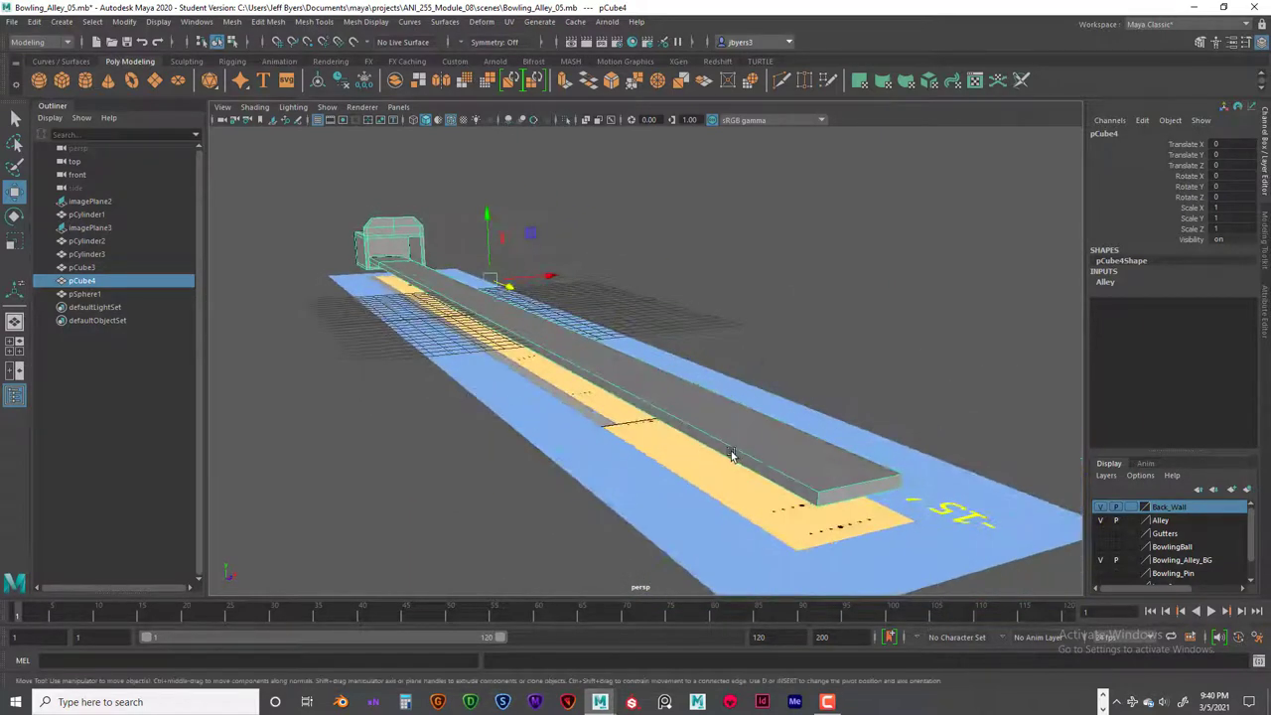
Make the Gutters layer visible and inspect both gutters running along the alley mesh
left_click(1102, 534)
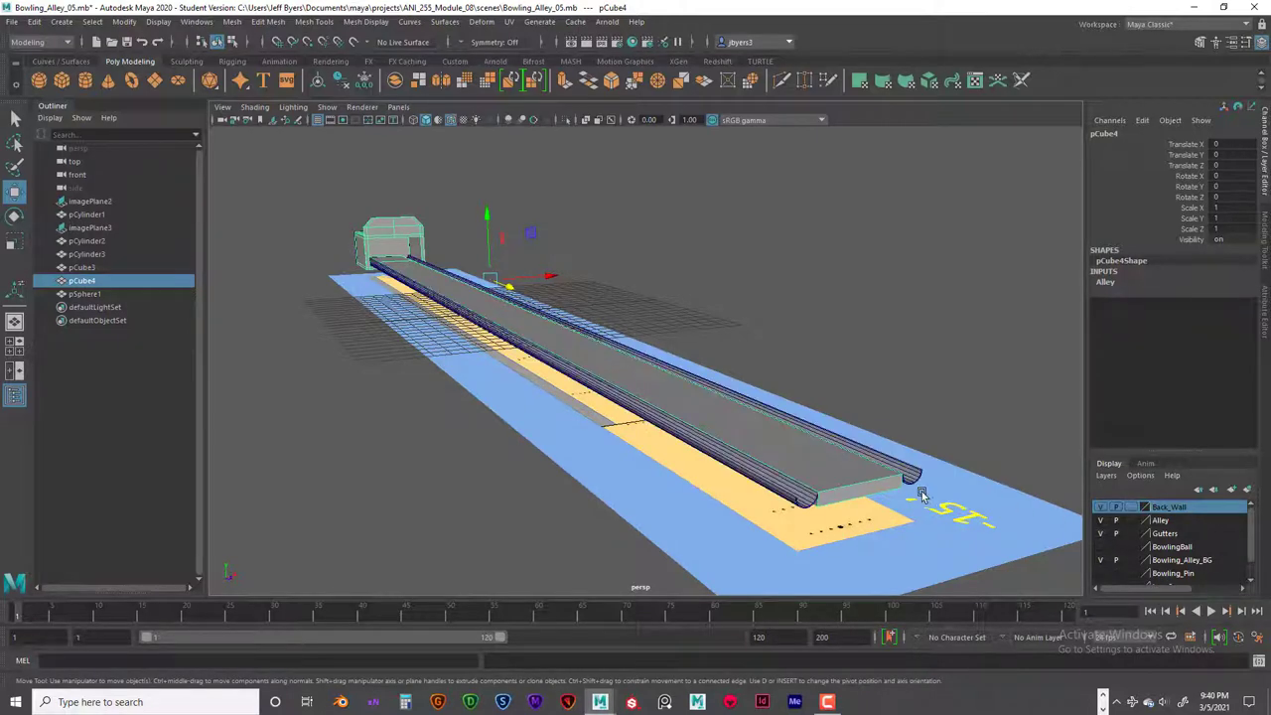
left_click_drag(922, 495, 757, 498, "alt")
right_click_drag(757, 494, 840, 510, "alt")
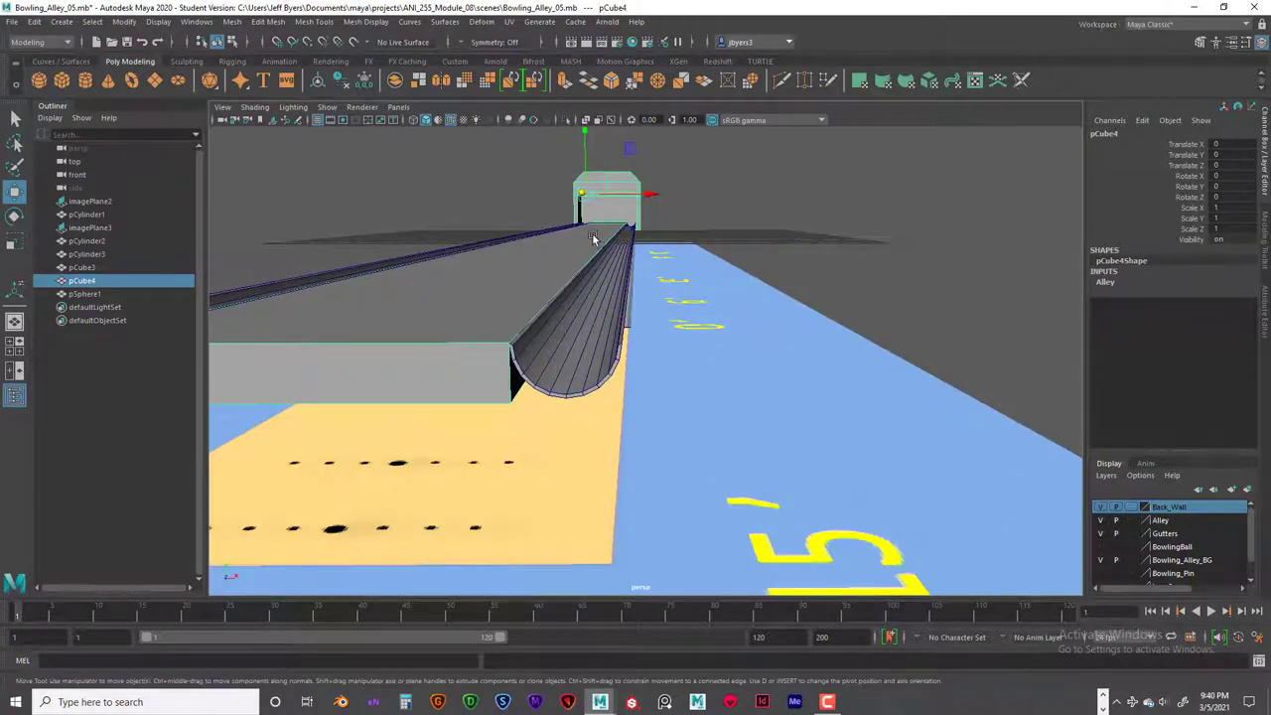
left_click_drag(501, 286, 514, 278, "alt")
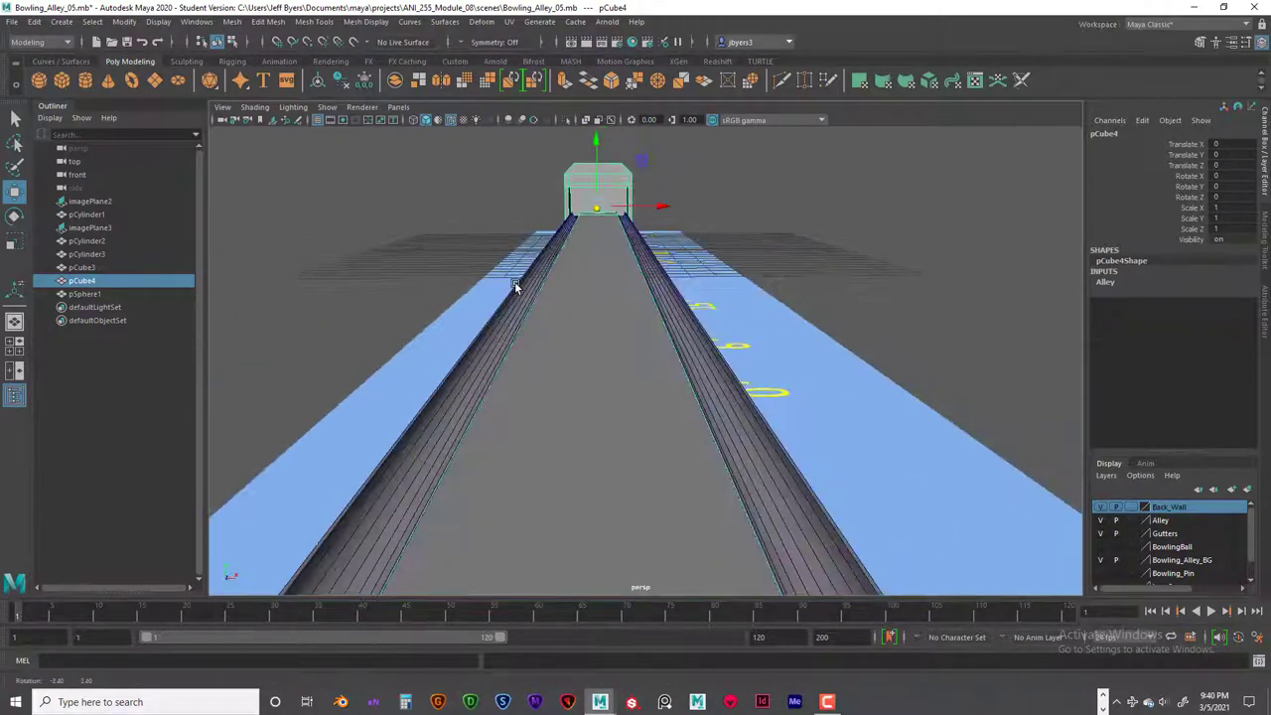
left_click_drag(609, 274, 602, 409, "alt")
Select the right-hand gutter and compare its curved profile with the alley mesh's cross-section in the front view
left_click(627, 370)
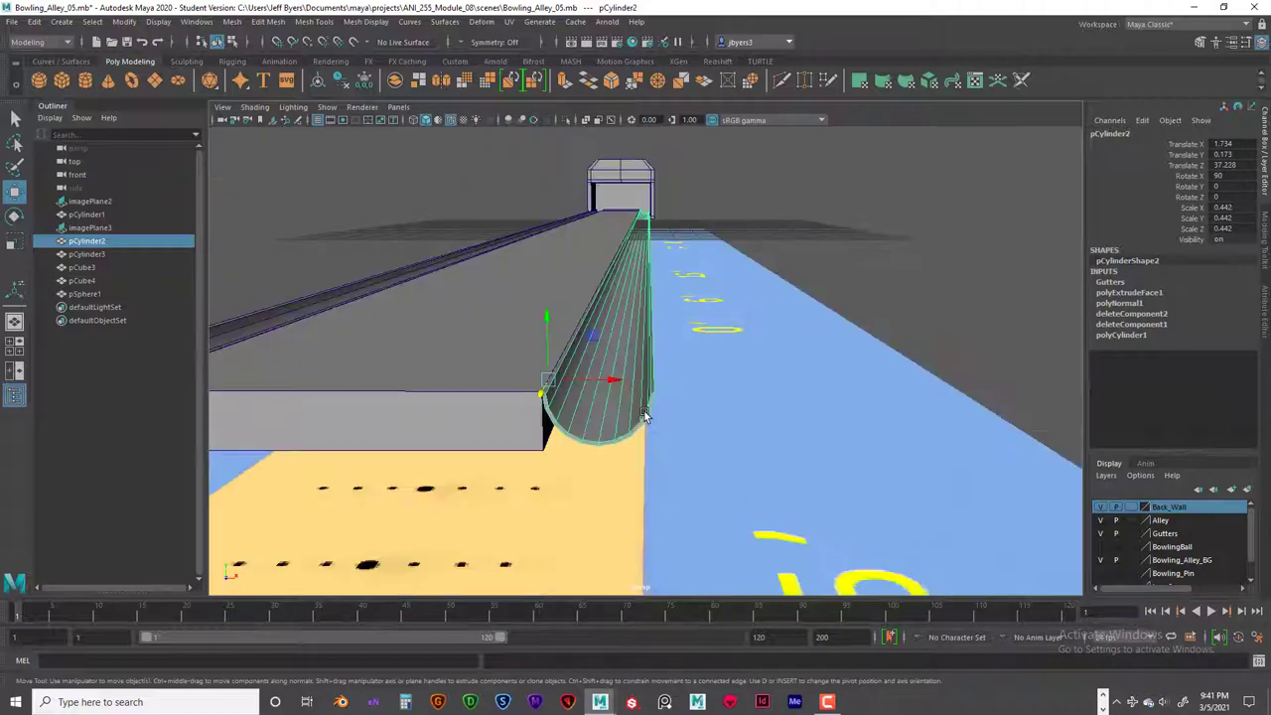
left_click_drag(645, 412, 641, 406, "alt")
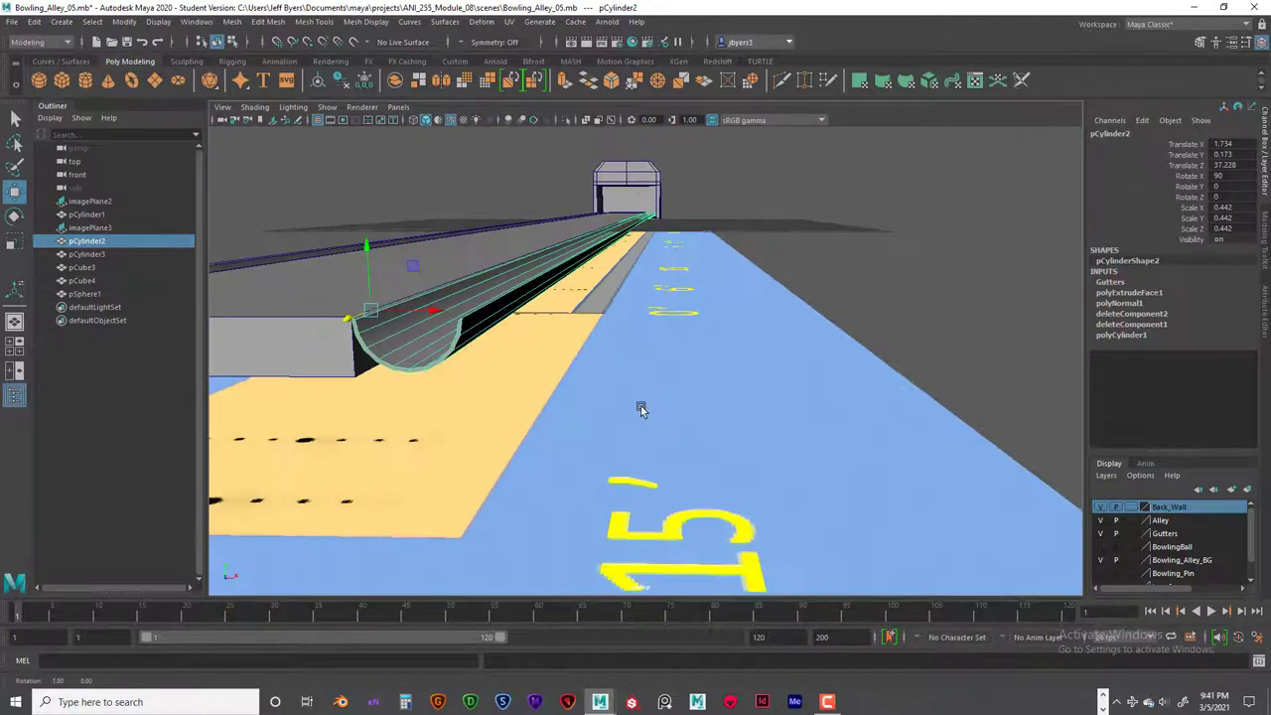
key("space")
key("space")
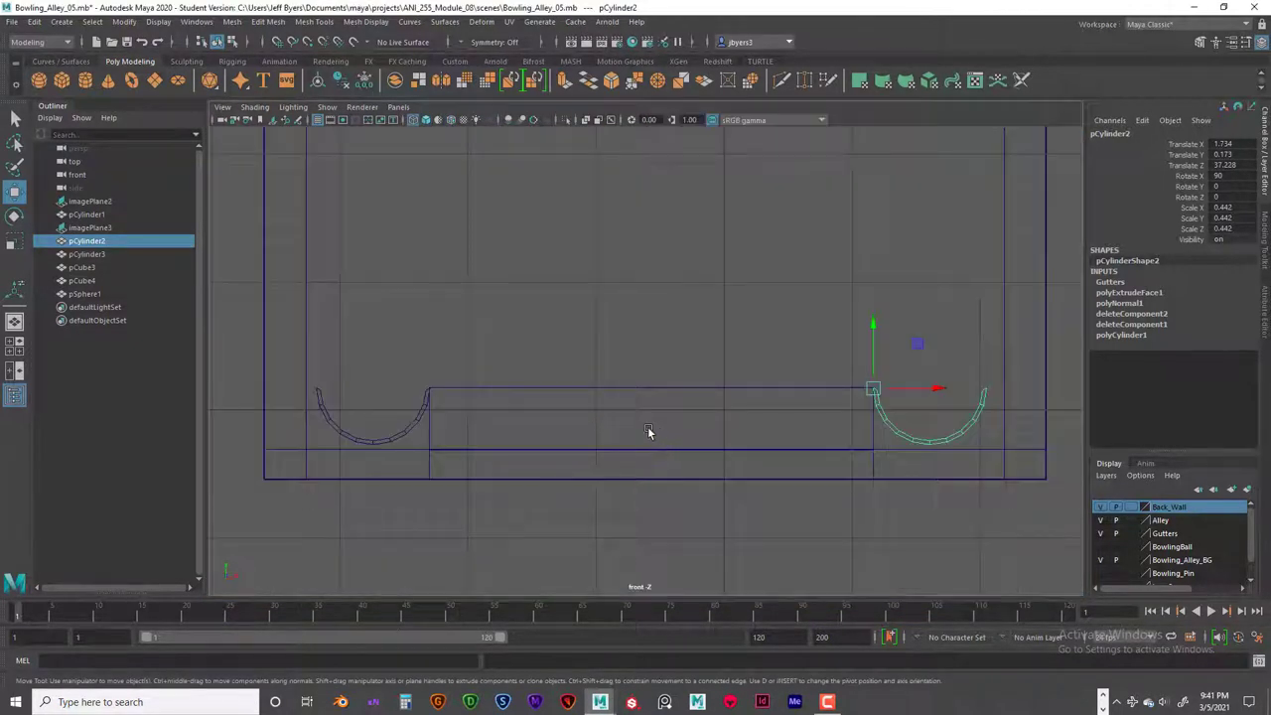
scroll(617, 395, "up", 2)
left_click(681, 398)
scroll(701, 428, "up", 2)
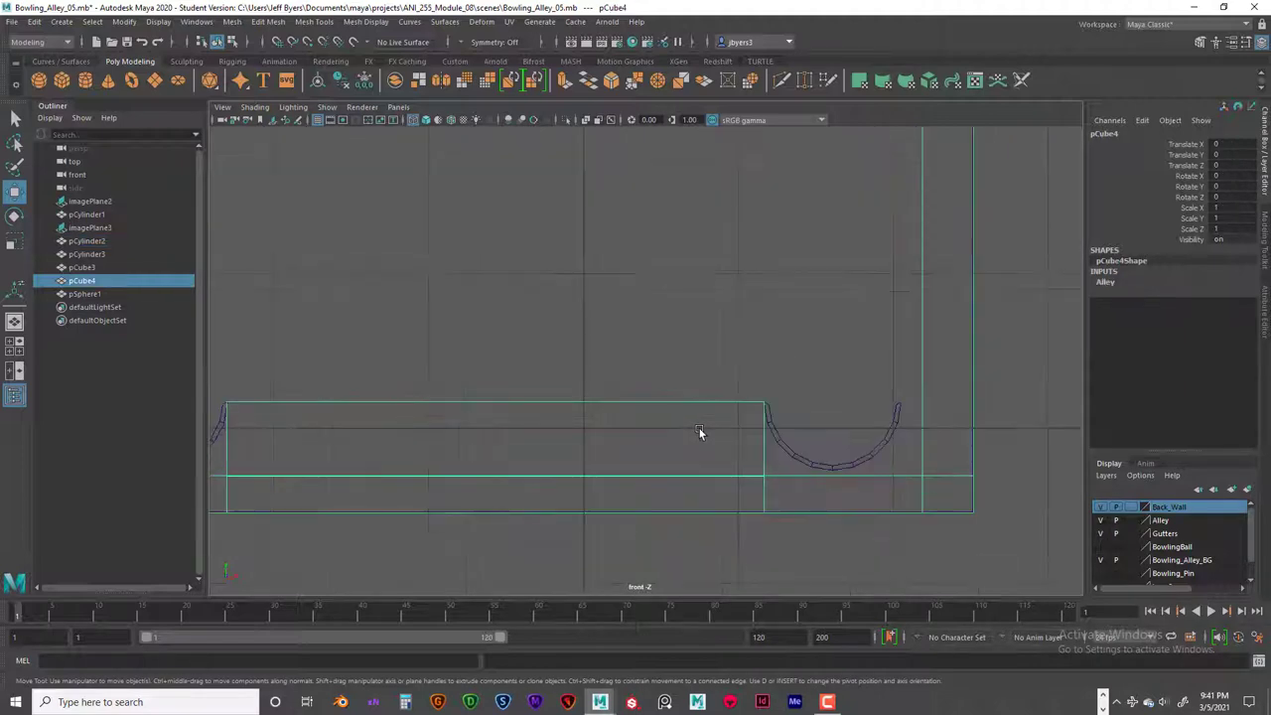
middle_click_drag(701, 428, 536, 335, "alt")
Examine up close the corner where the right-hand gutter's inner rim meets the alley's top edge, selecting each mesh to compare them
scroll(503, 408, "up", 2)
scroll(520, 416, "up", 2)
scroll(520, 418, "up", 1)
left_click(441, 334)
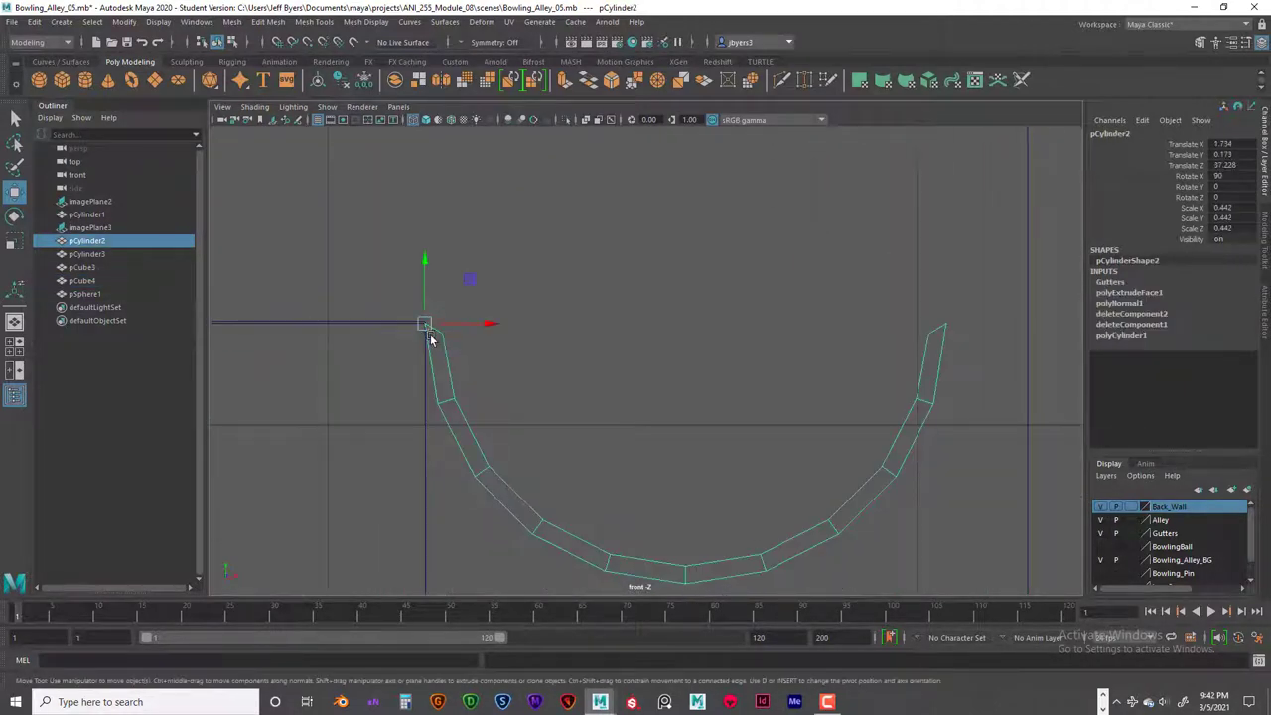
middle_click_drag(460, 368, 589, 411, "alt")
scroll(529, 423, "up", 2)
middle_click_drag(484, 405, 574, 394, "alt")
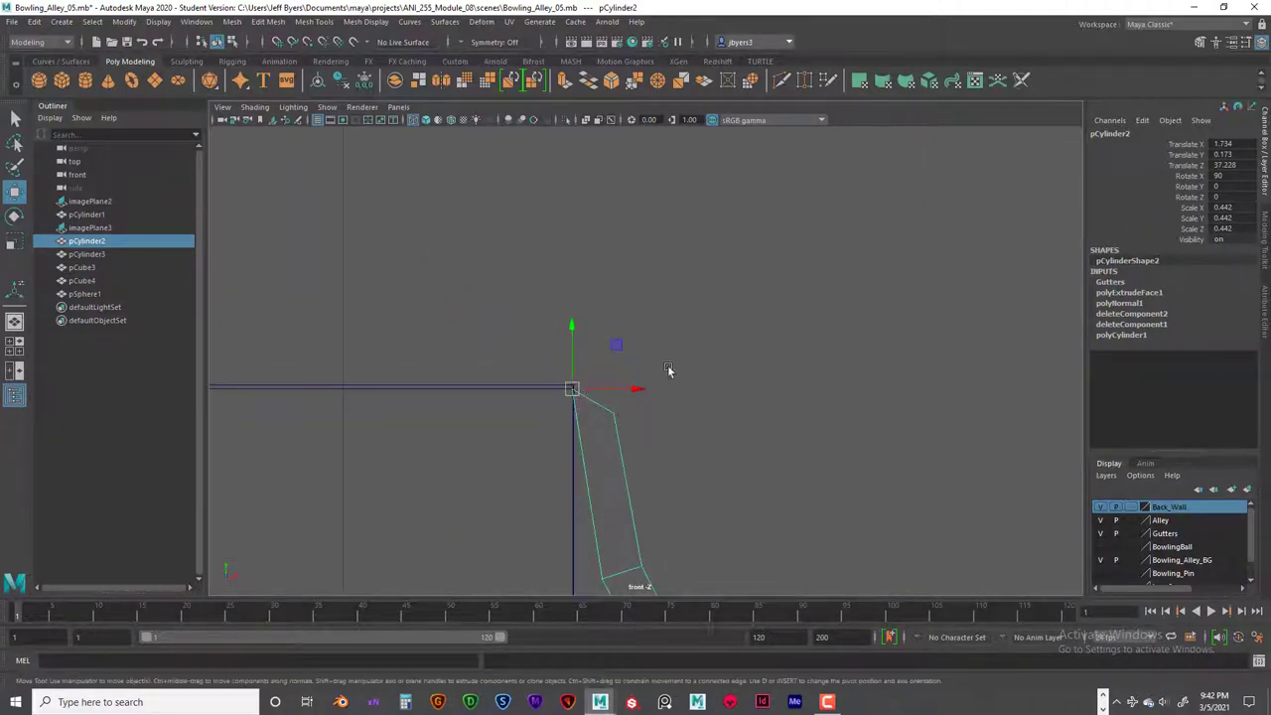
left_click(668, 370)
left_click(556, 386)
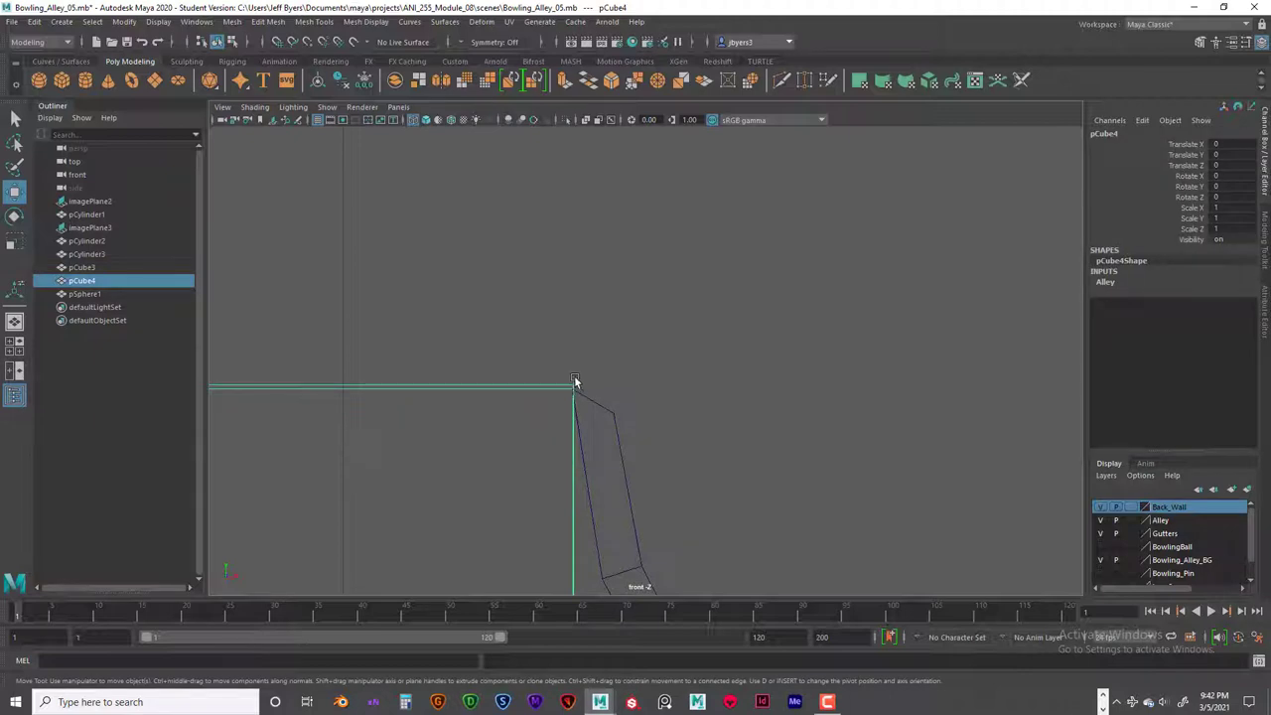
left_click(576, 392)
left_click(539, 383)
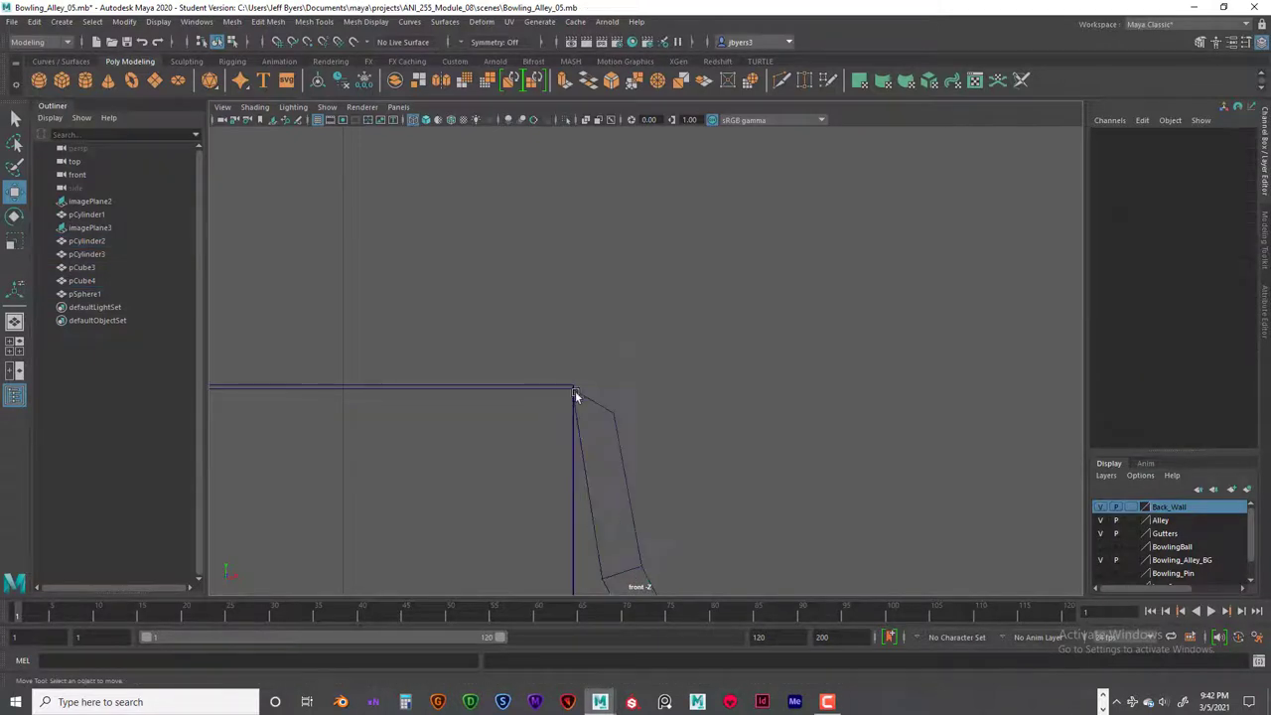
Check the right-hand gutter's fit between the alley and the pin housing wall in the front view, and select the gutter
scroll(689, 431, "down", 5)
scroll(685, 427, "up", 3)
scroll(686, 422, "up", 5)
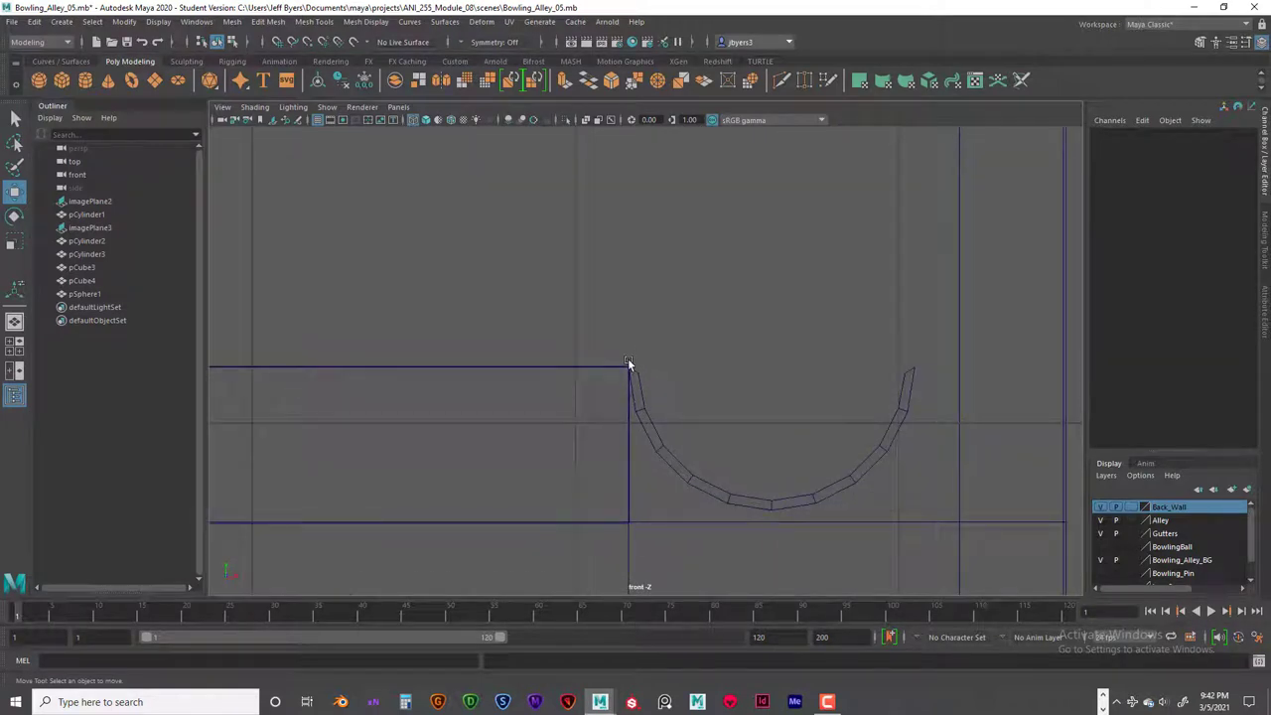
scroll(761, 478, "down", 6)
scroll(761, 477, "up", 4)
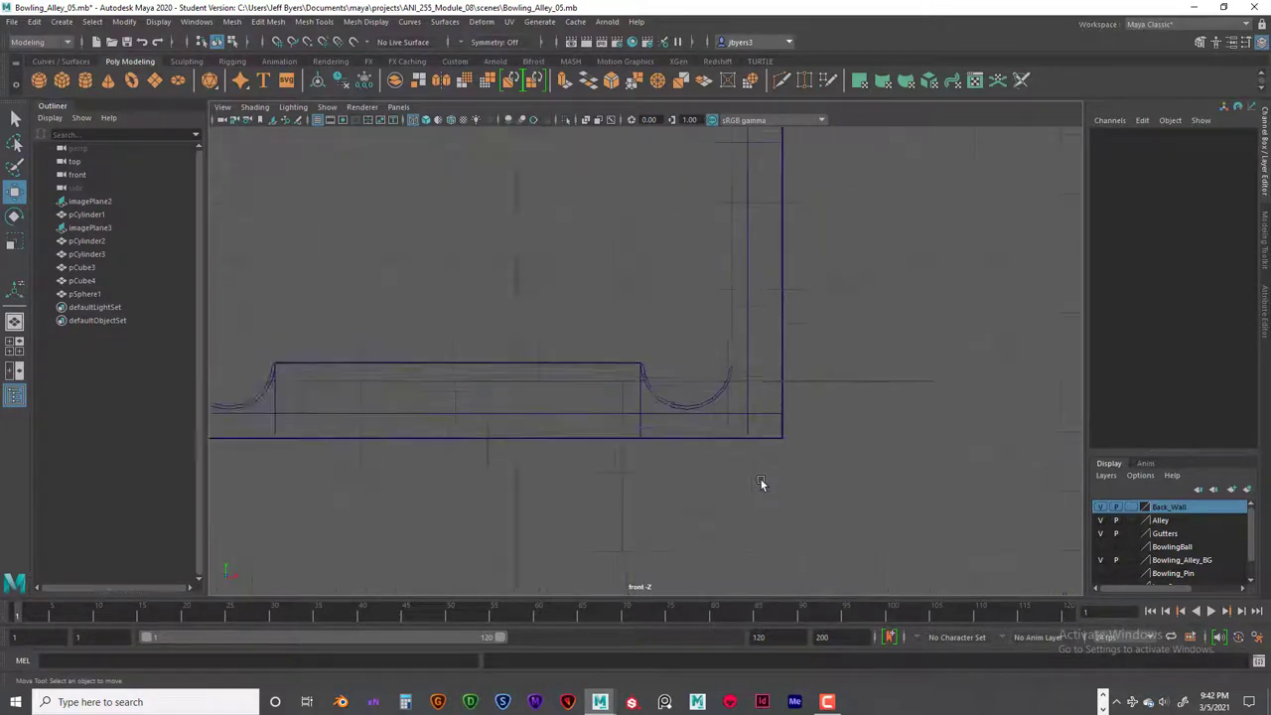
left_click(759, 418)
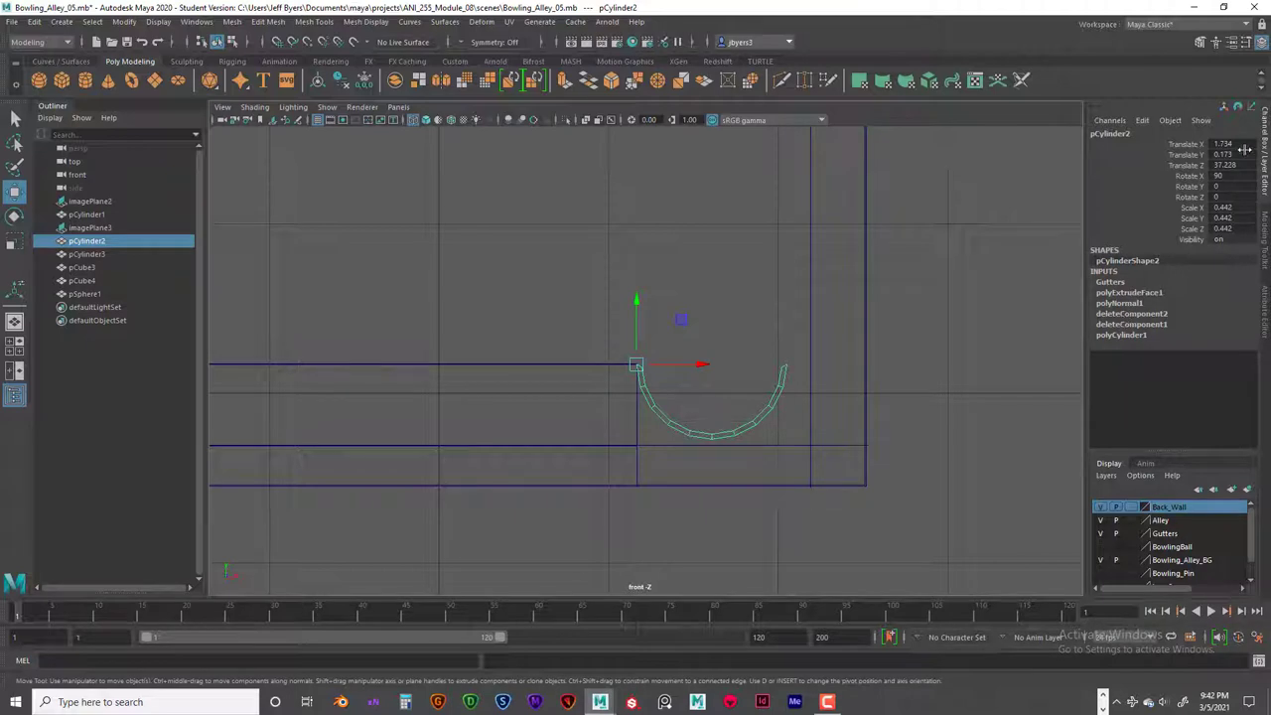
Select both gutters and check their placement against the lane reference in the top view
scroll(741, 344, "down", 5)
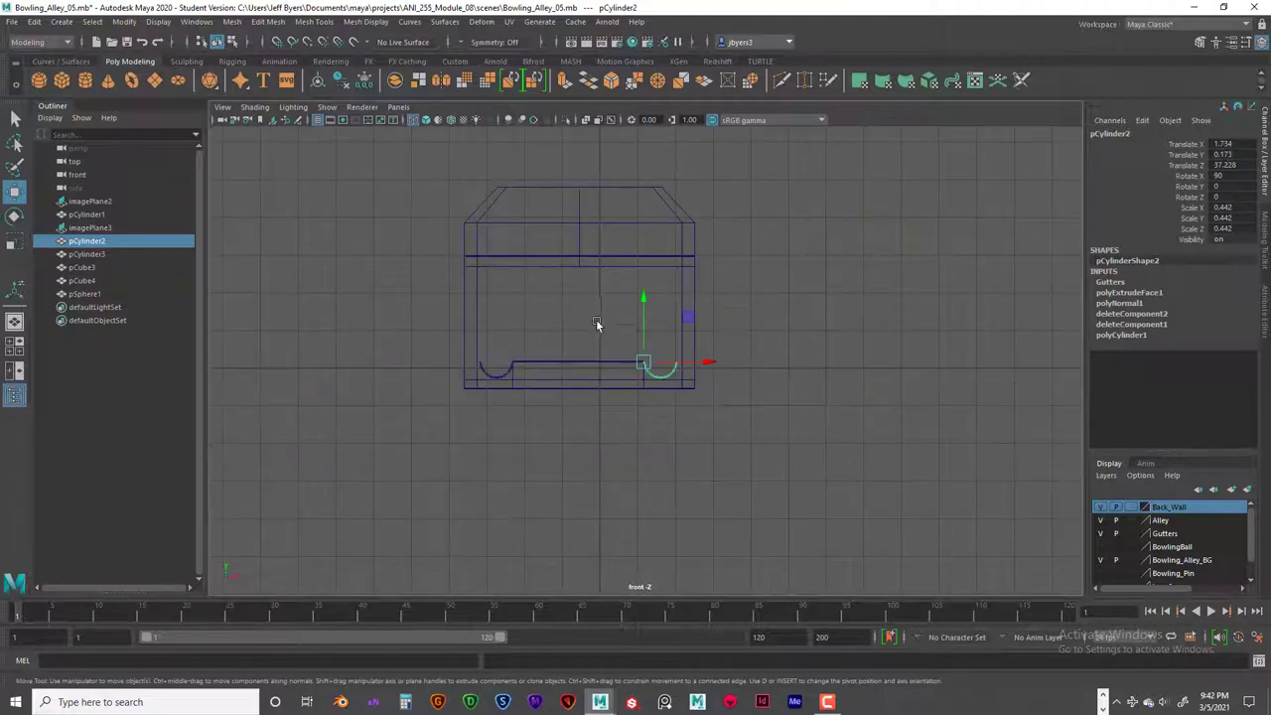
left_click(505, 367, "shift")
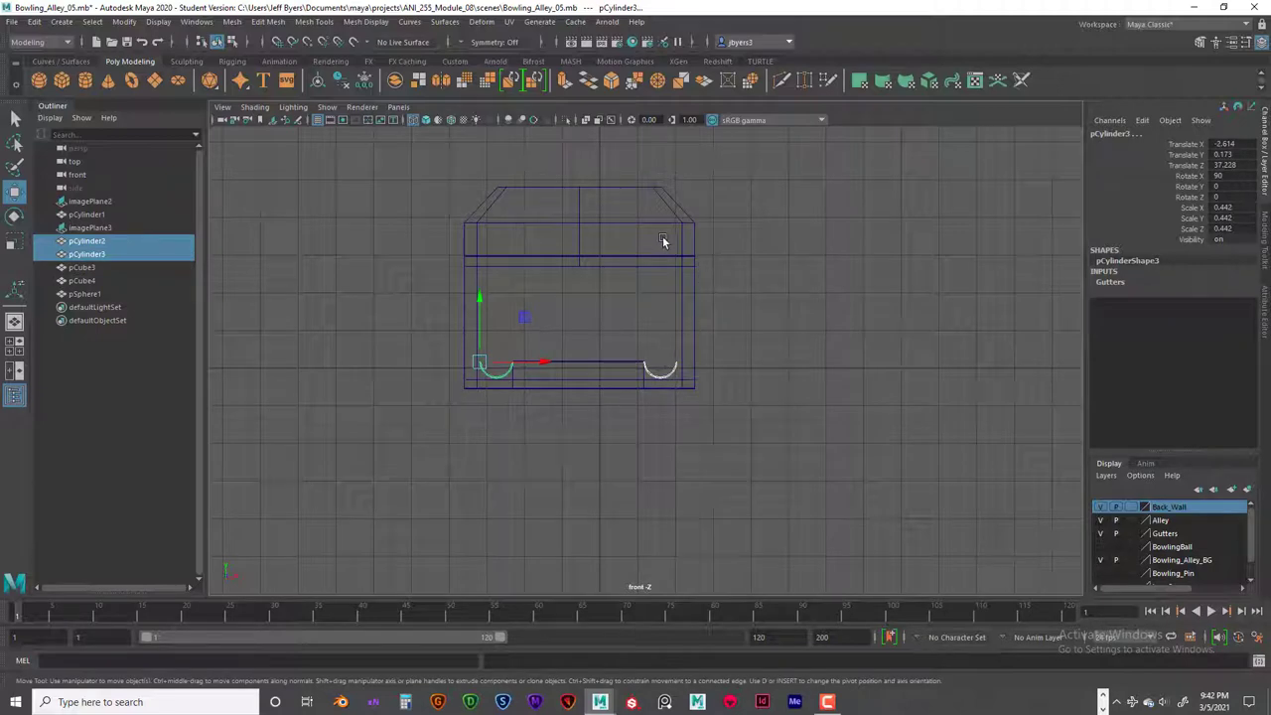
key("space")
key("space")
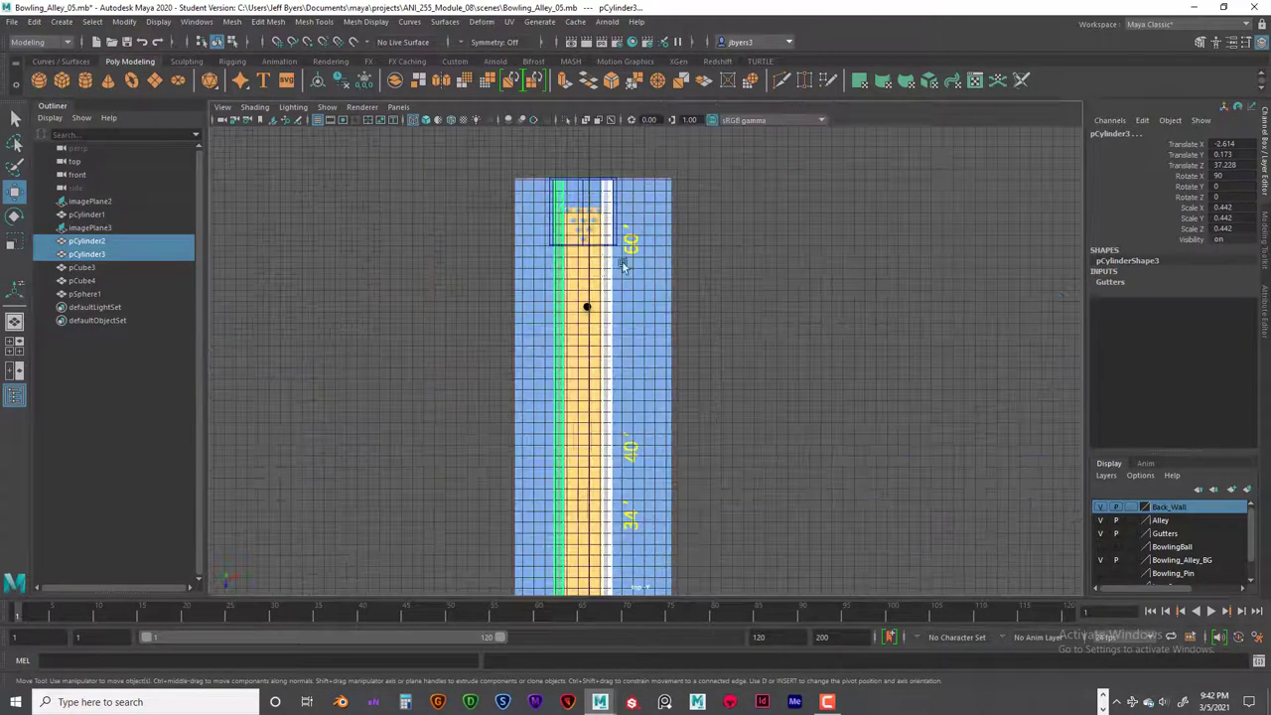
Inspect both selected gutters along the full length of the alley in perspective, including their open front ends
key("space")
key("space")
scroll(808, 227, "down", 4)
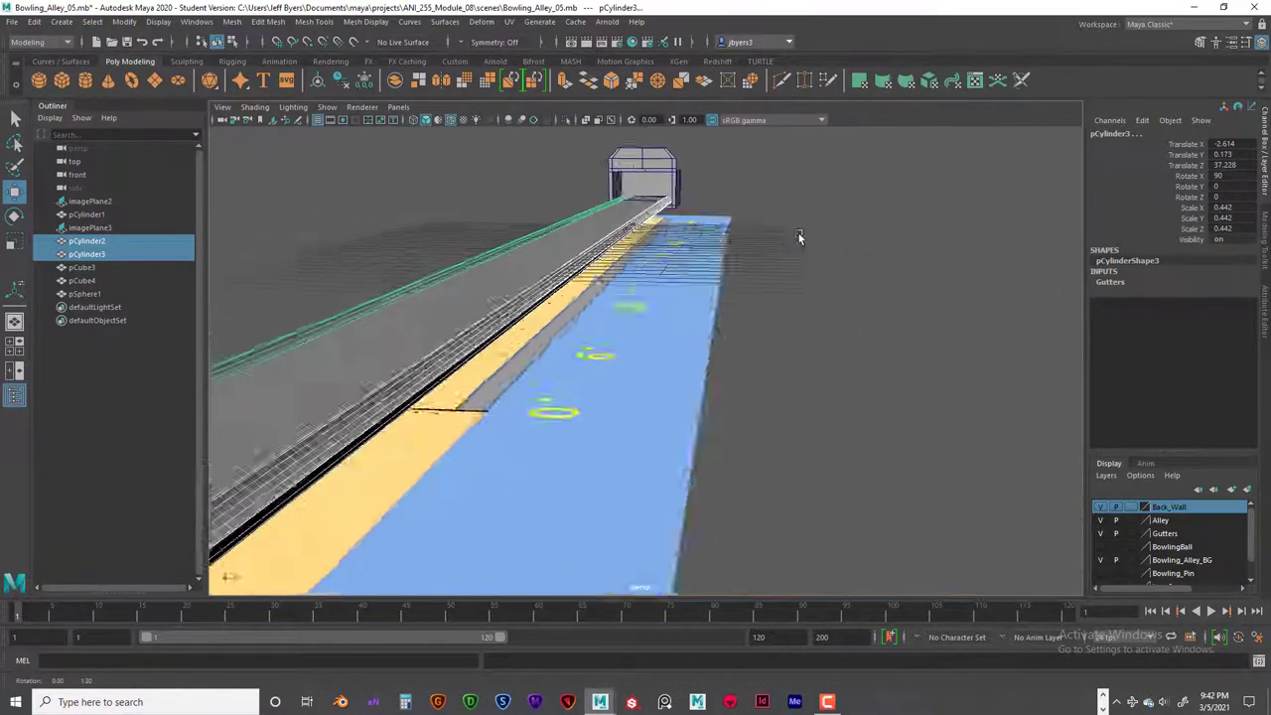
scroll(791, 234, "up", 6)
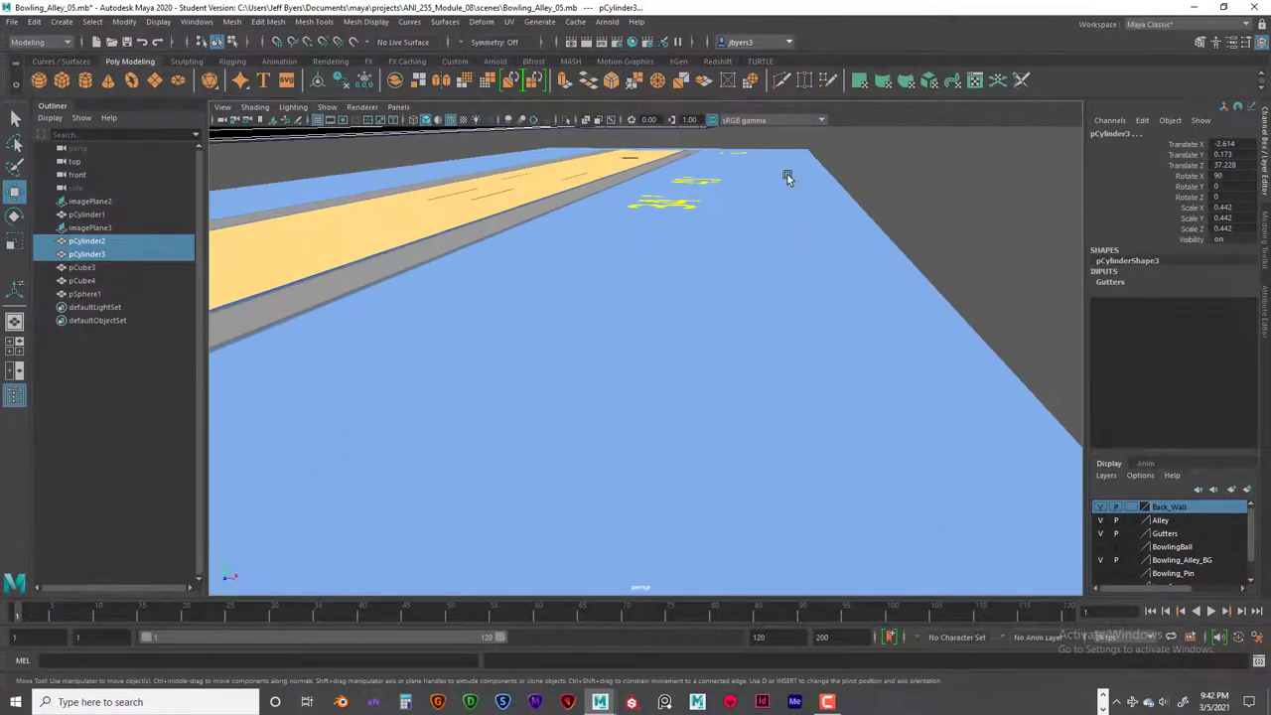
scroll(745, 318, "down", 2)
scroll(745, 318, "up", 6)
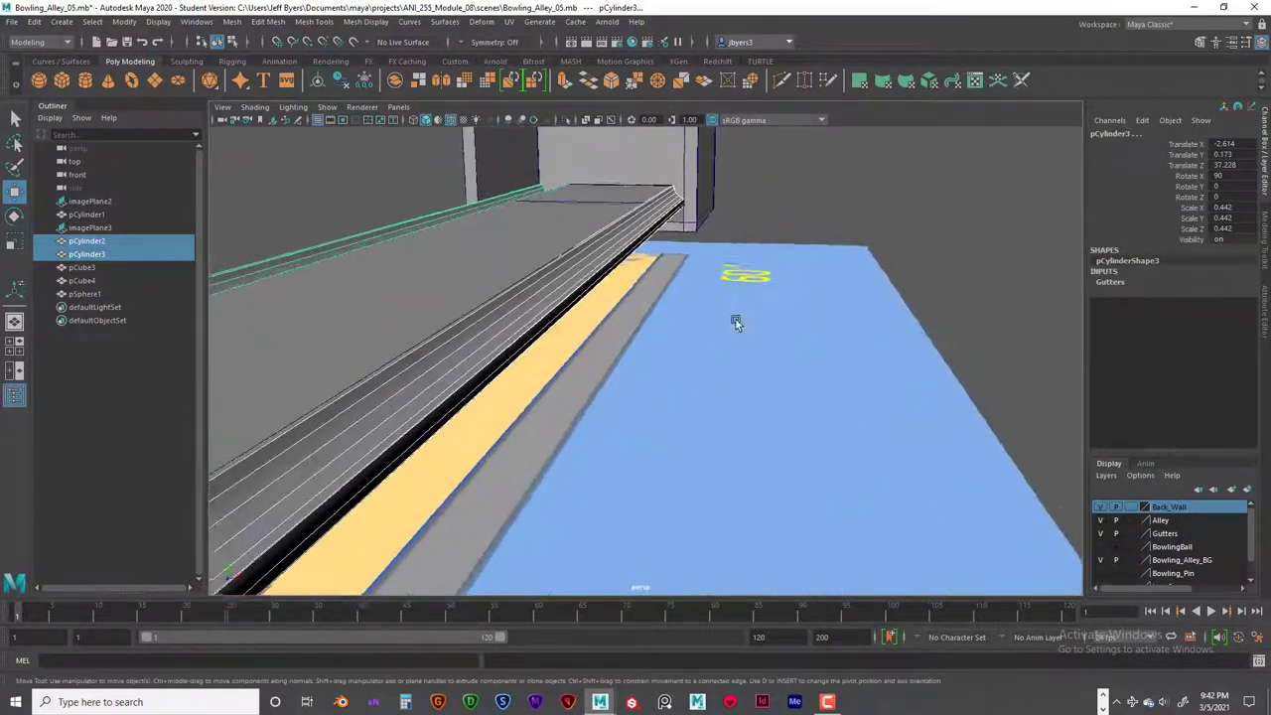
scroll(758, 347, "down", 10)
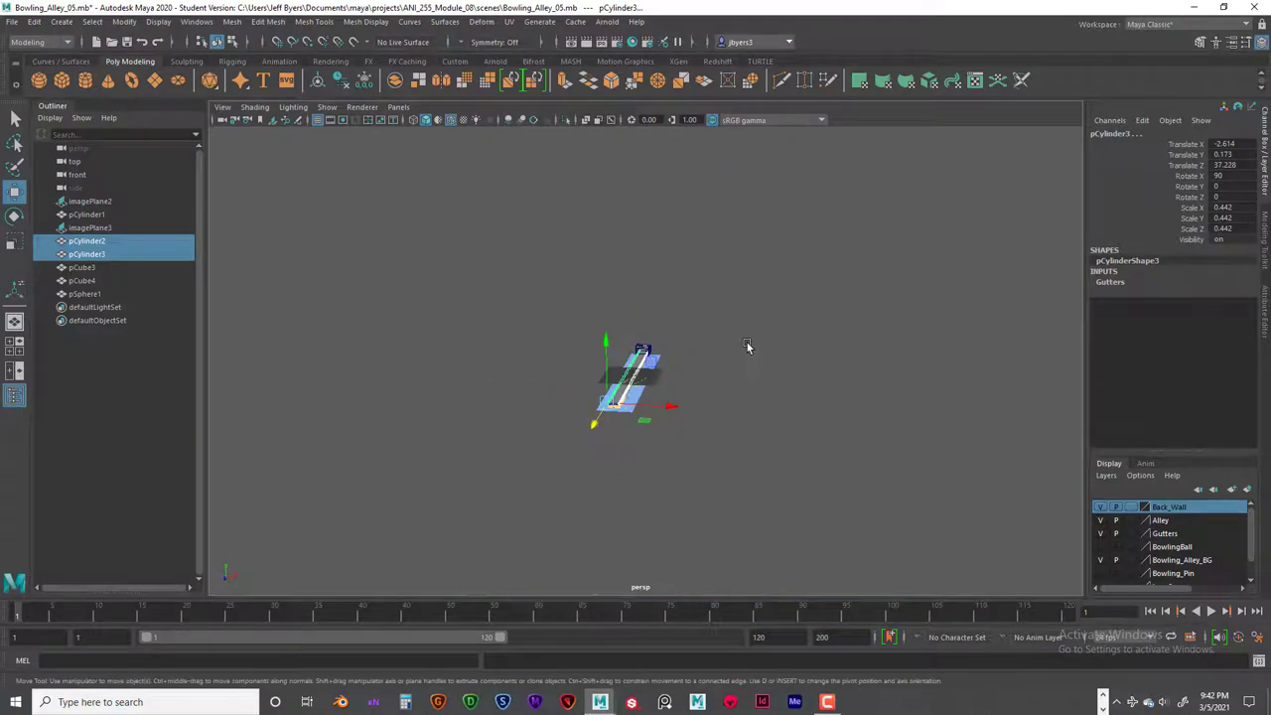
left_click_drag(685, 255, 789, 305, "alt")
scroll(660, 338, "up", 8)
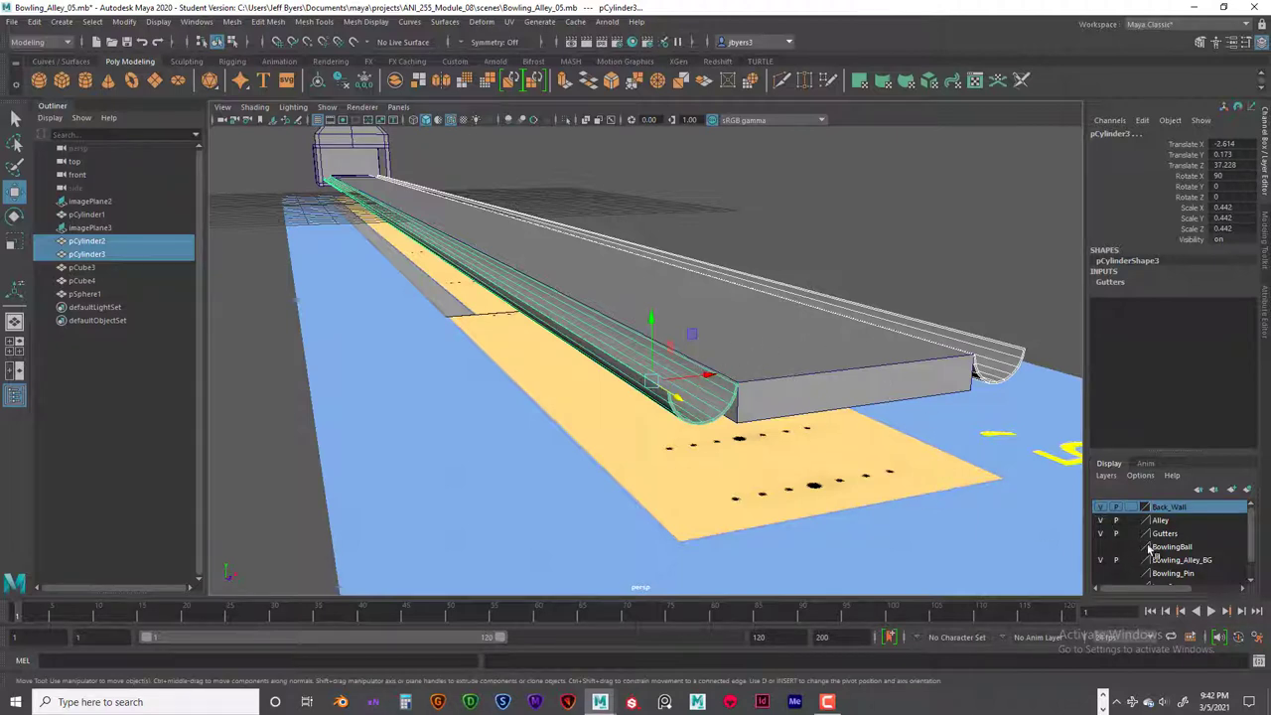
Make the Bowling_Pin layer visible, then select the bowling pin and frame it in the perspective view
left_click(1100, 573)
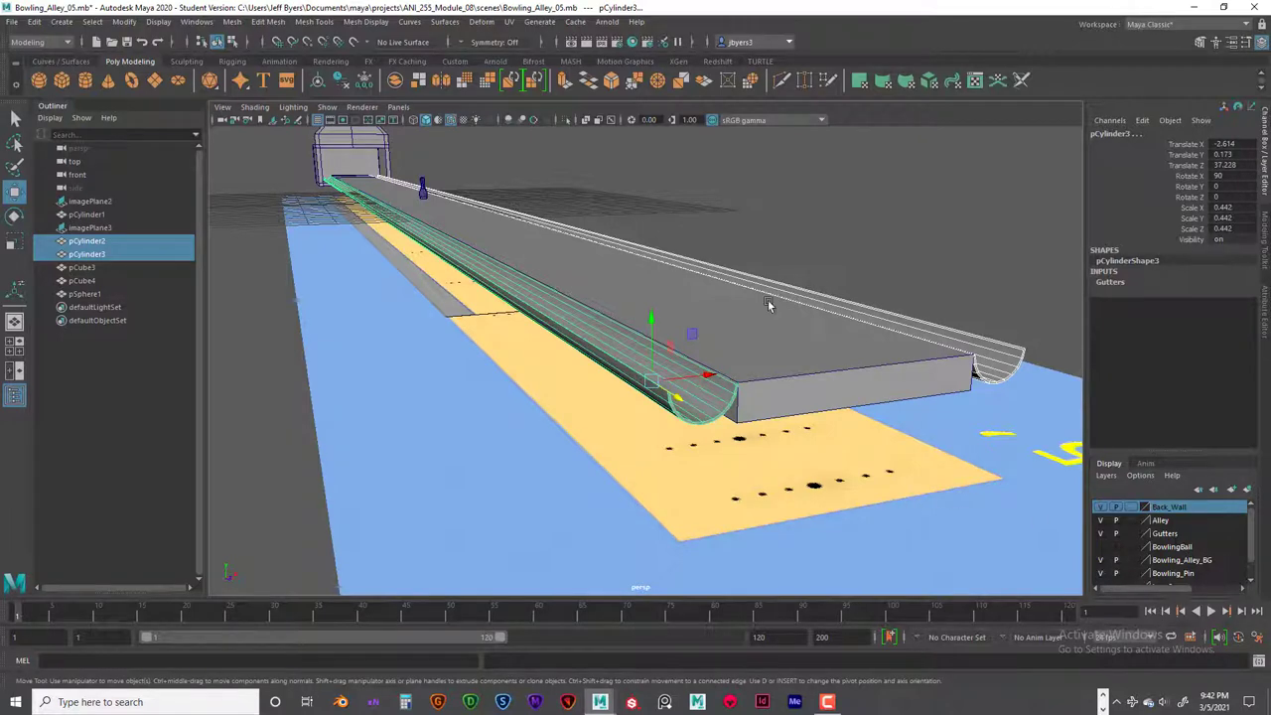
left_click_drag(602, 295, 645, 341, "alt")
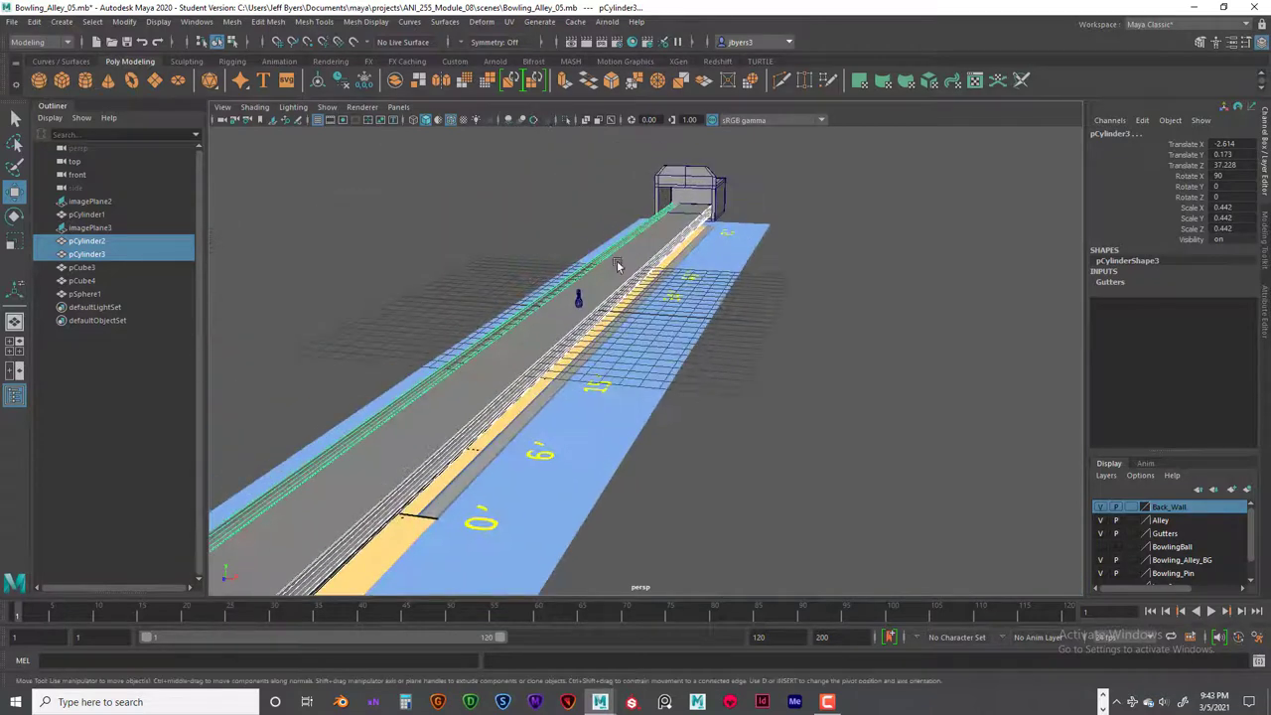
left_click(580, 297)
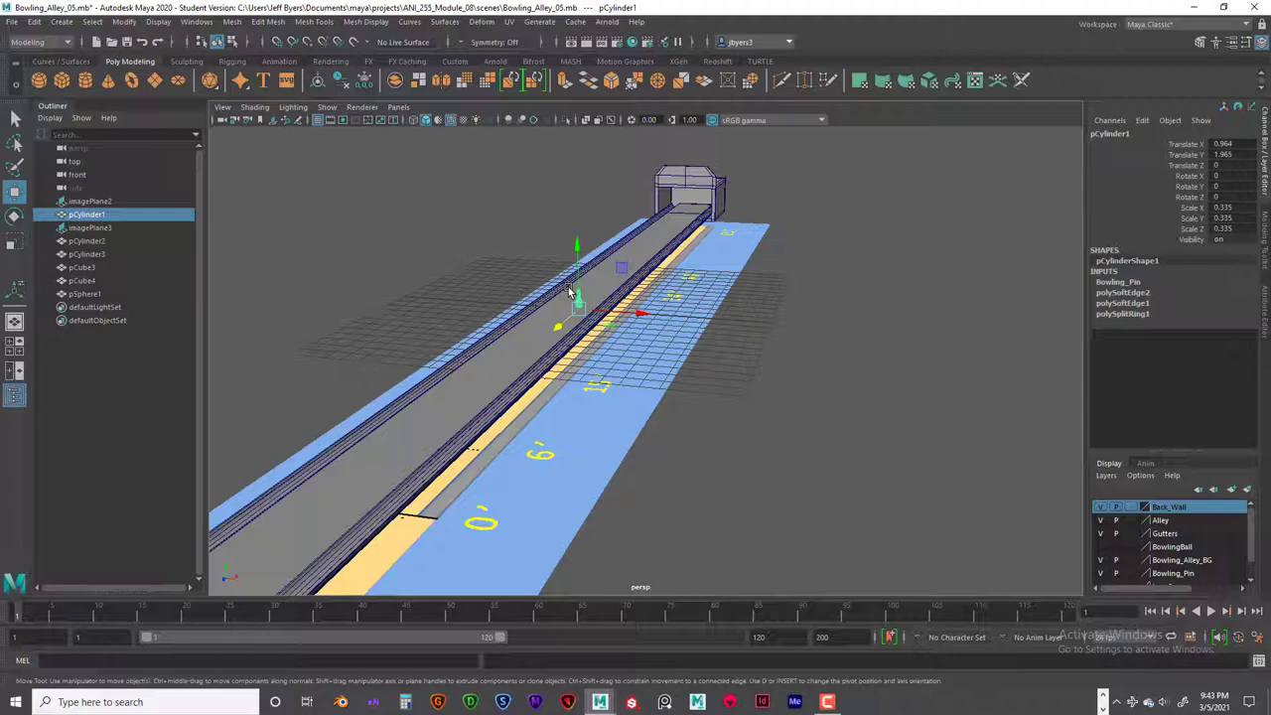
key("f")
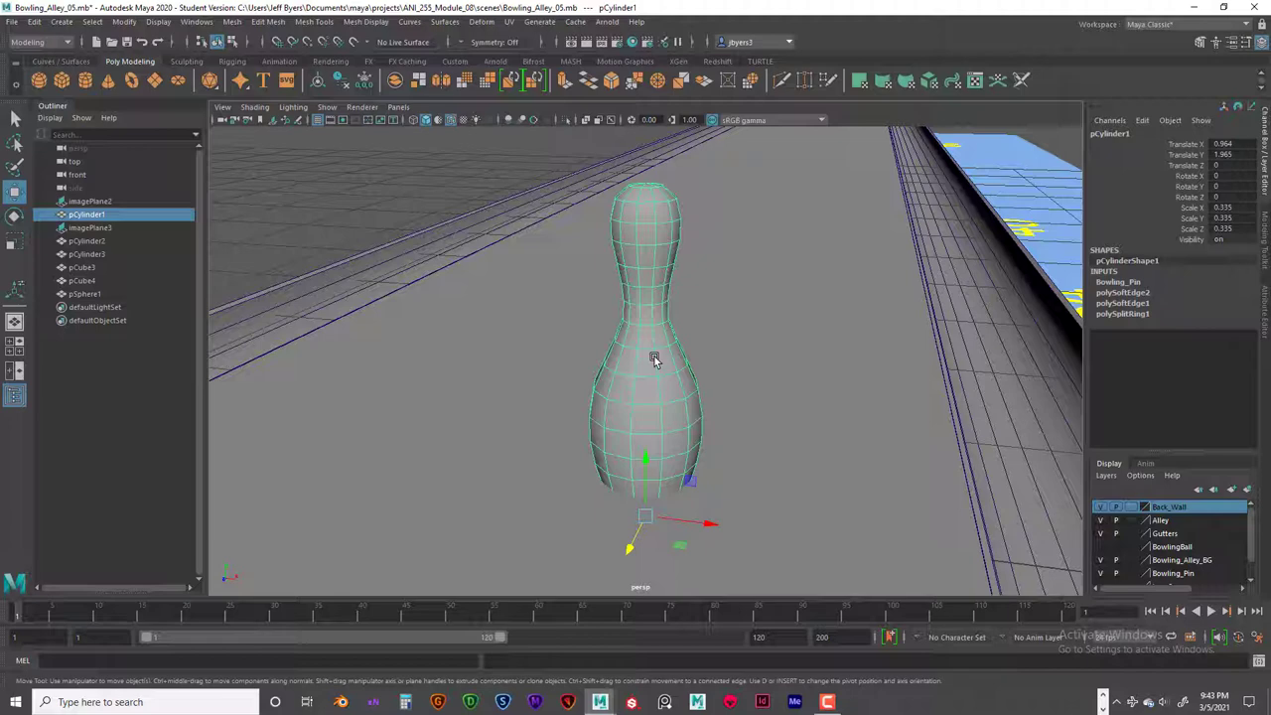
Raise the bowling pin in the front view to a Translate Y of about 2.146 so its base rests on the alley's surface
key("space")
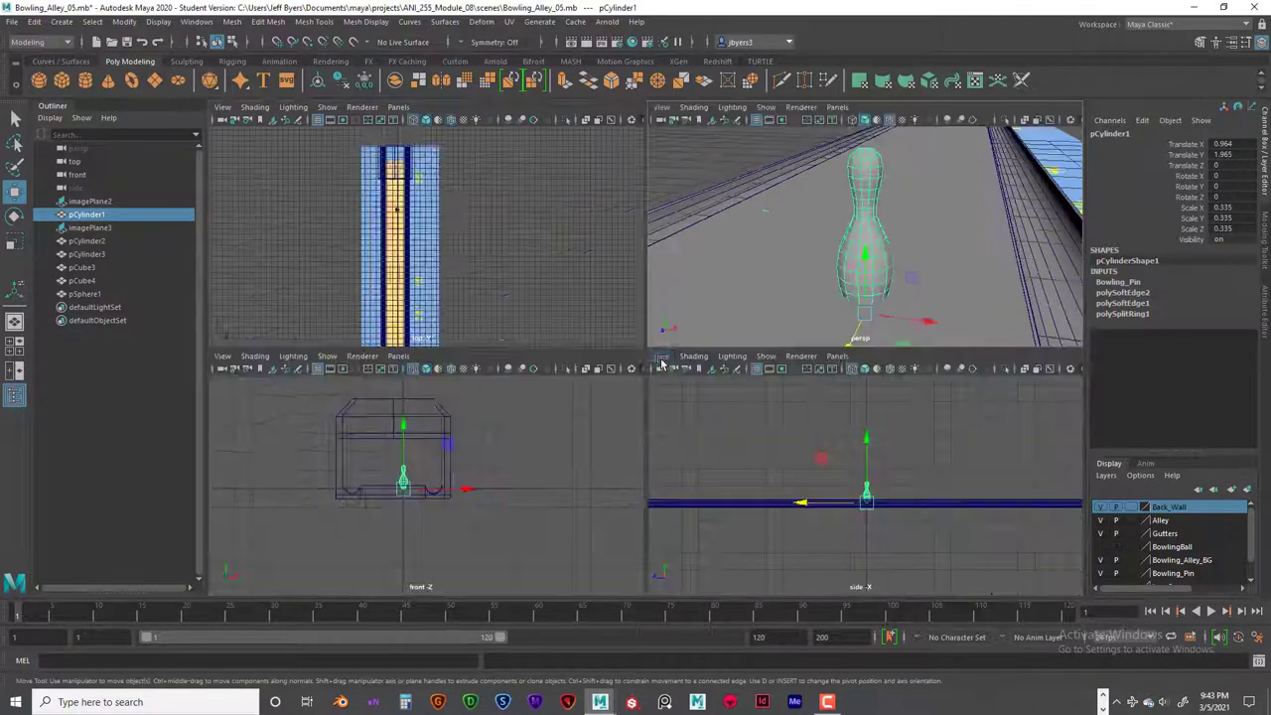
key("space")
scroll(571, 420, "up", 12)
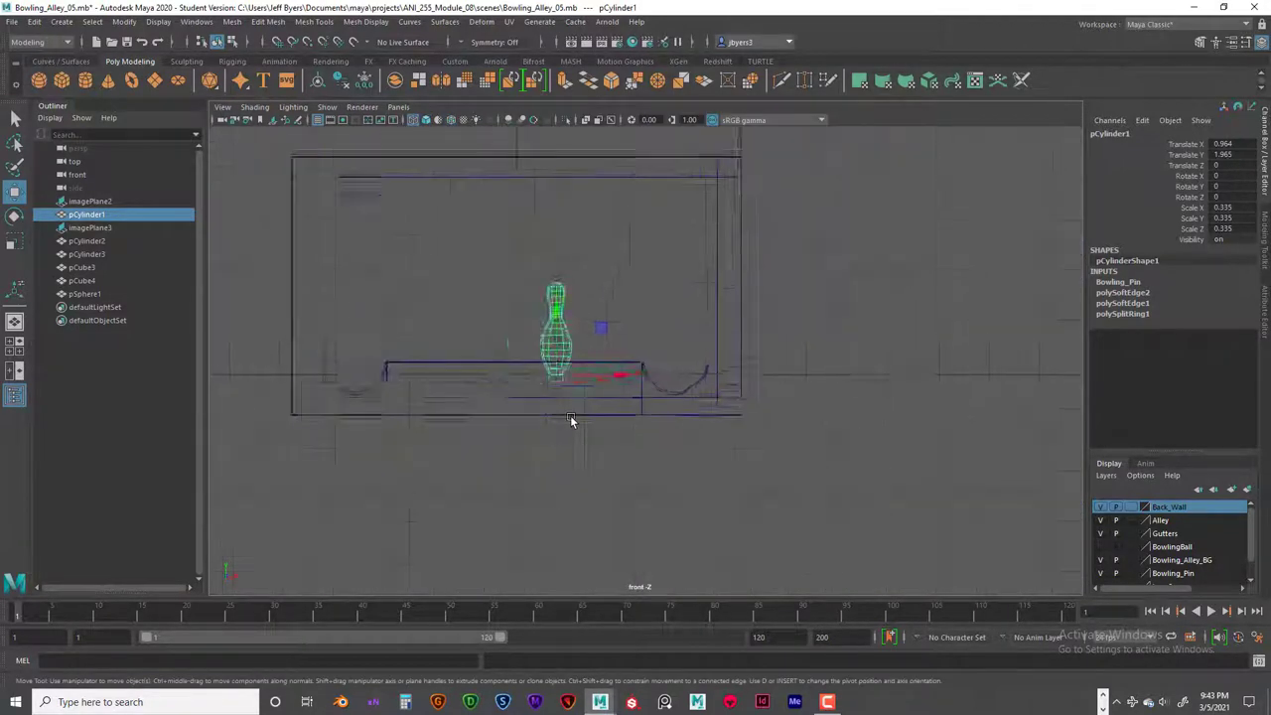
middle_click_drag(553, 345, 774, 384, "alt")
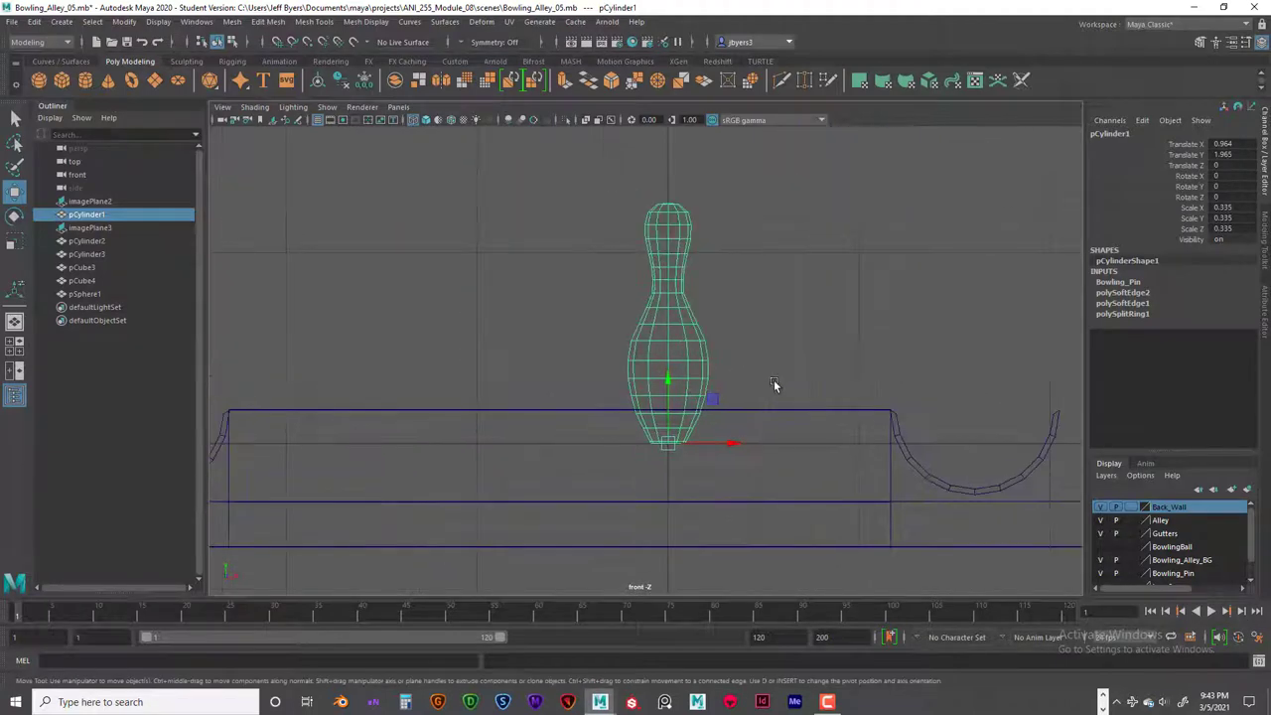
left_click_drag(663, 374, 667, 341)
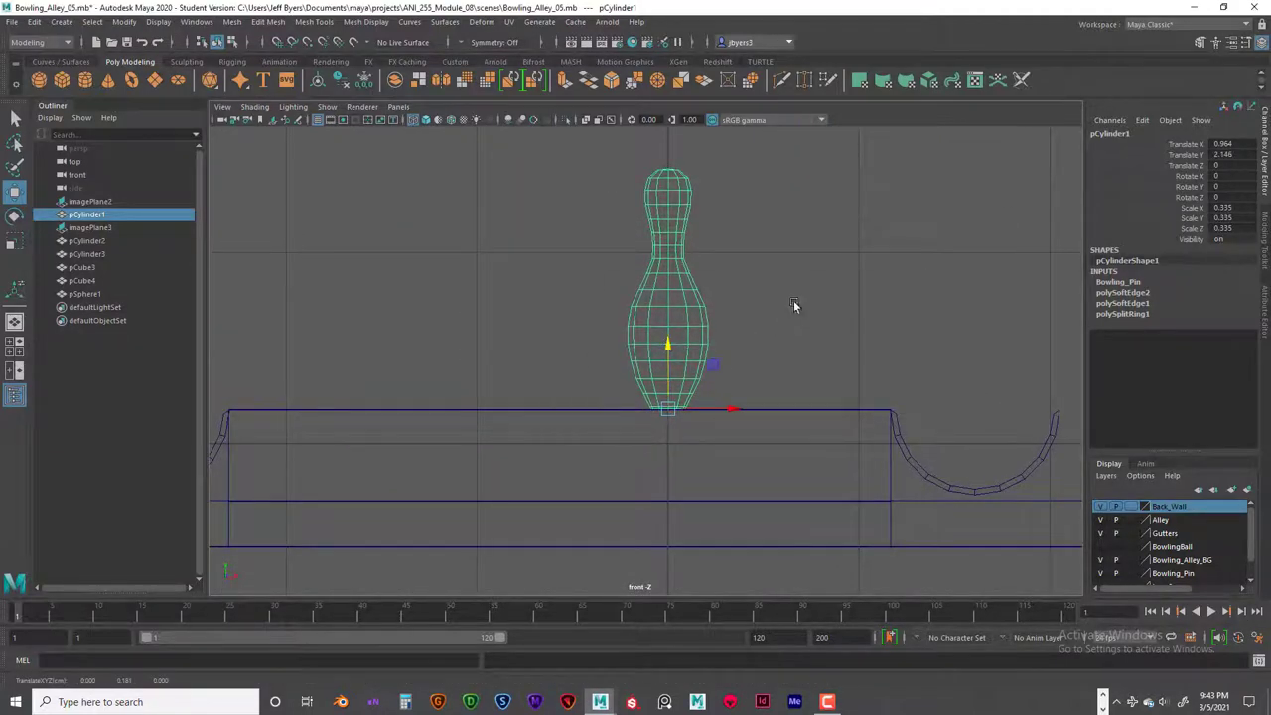
Deselect the bowling pin and review how it stands on the alley in the perspective view, up close and from afar
key("space")
key("space")
key("space")
left_click_drag(707, 389, 695, 357)
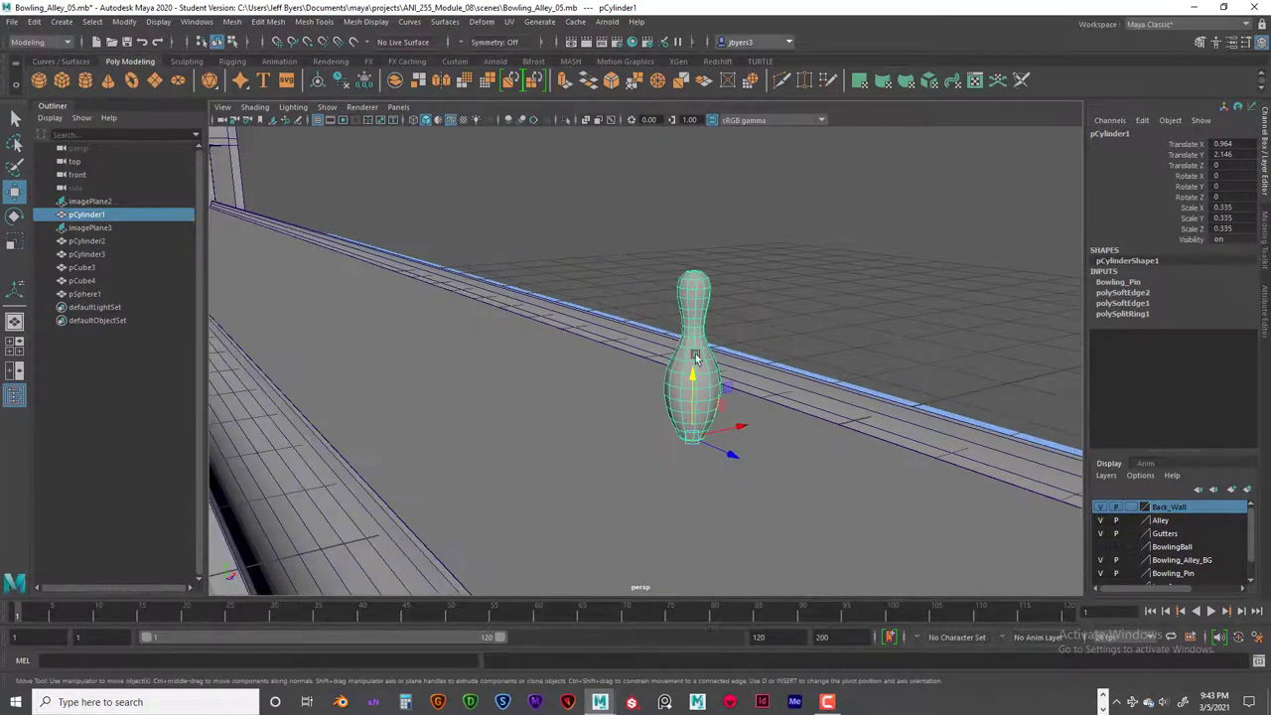
left_click(795, 261)
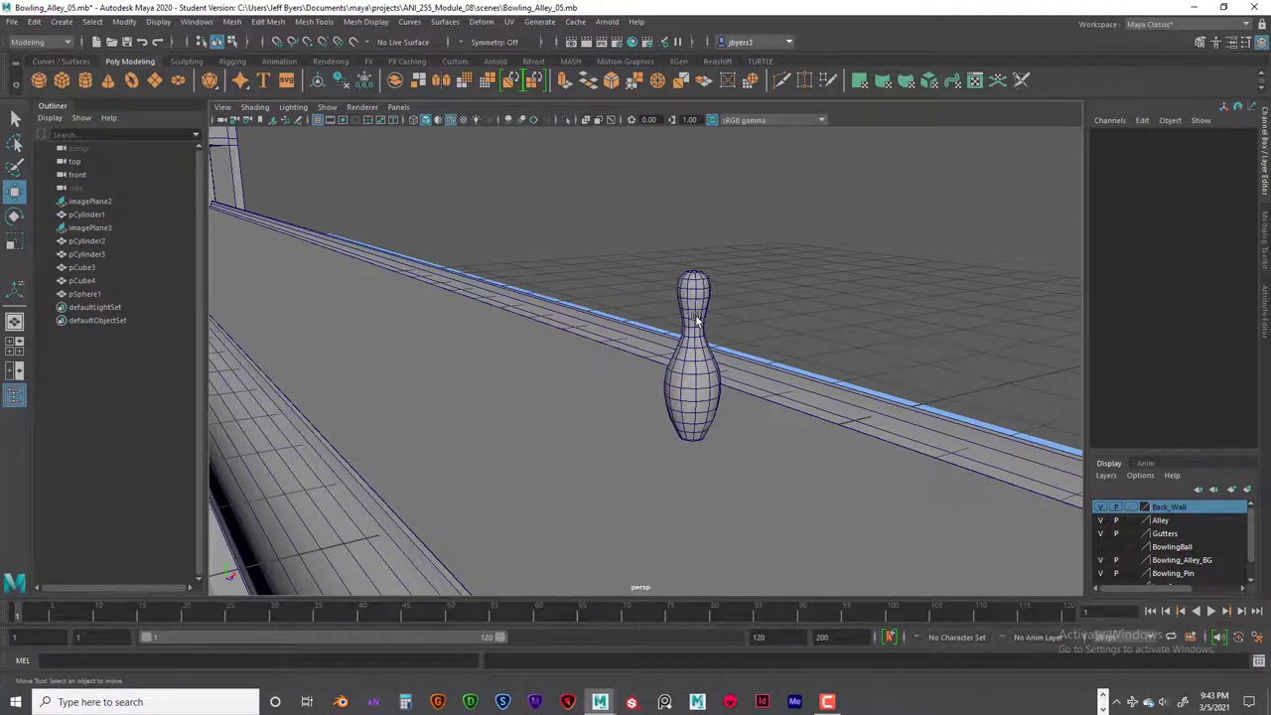
scroll(695, 326, "down", 5)
left_click_drag(687, 339, 755, 297, "alt")
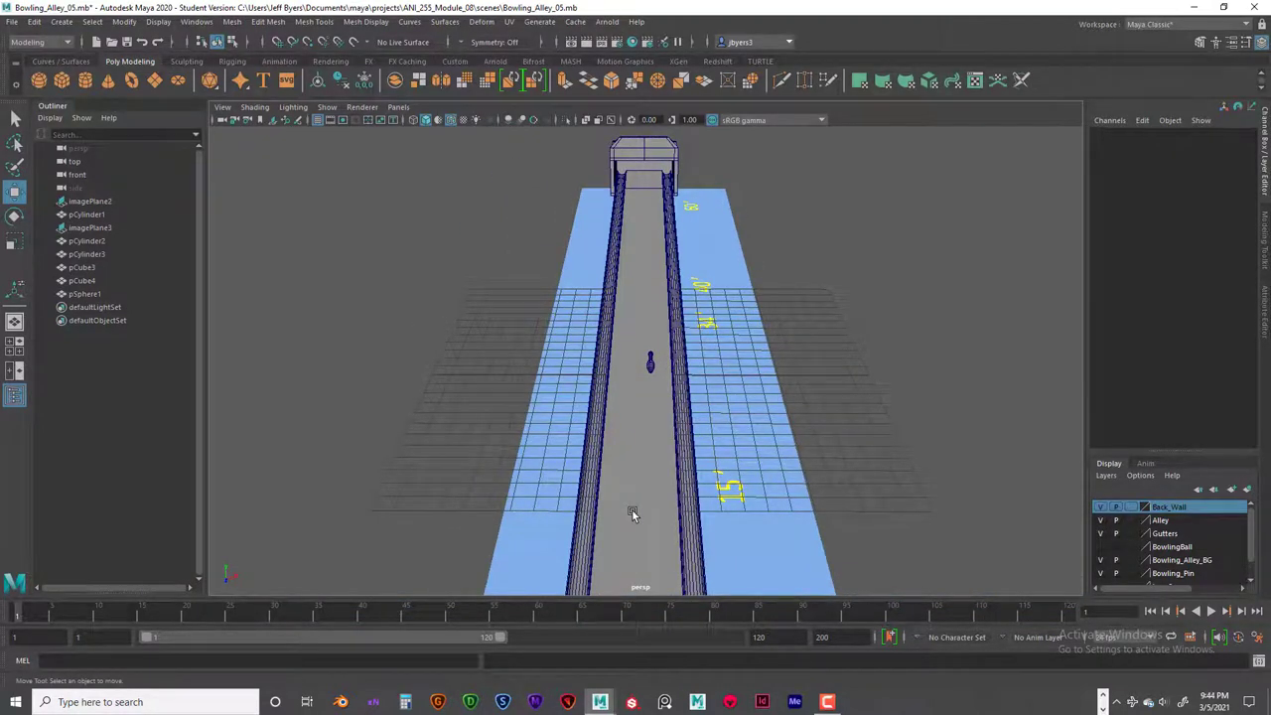
Compare the alley model with the lane reference in the top and perspective views, selecting the reference image plane
key("space")
key("space")
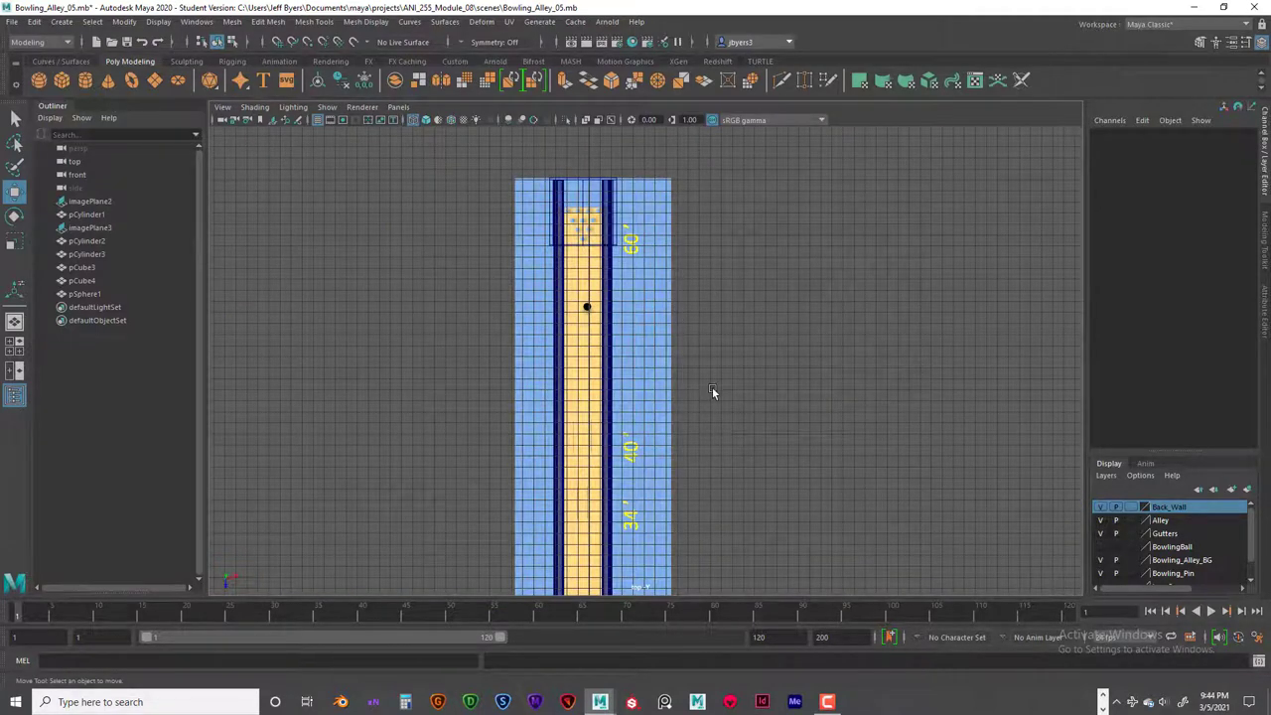
key("space")
key("space")
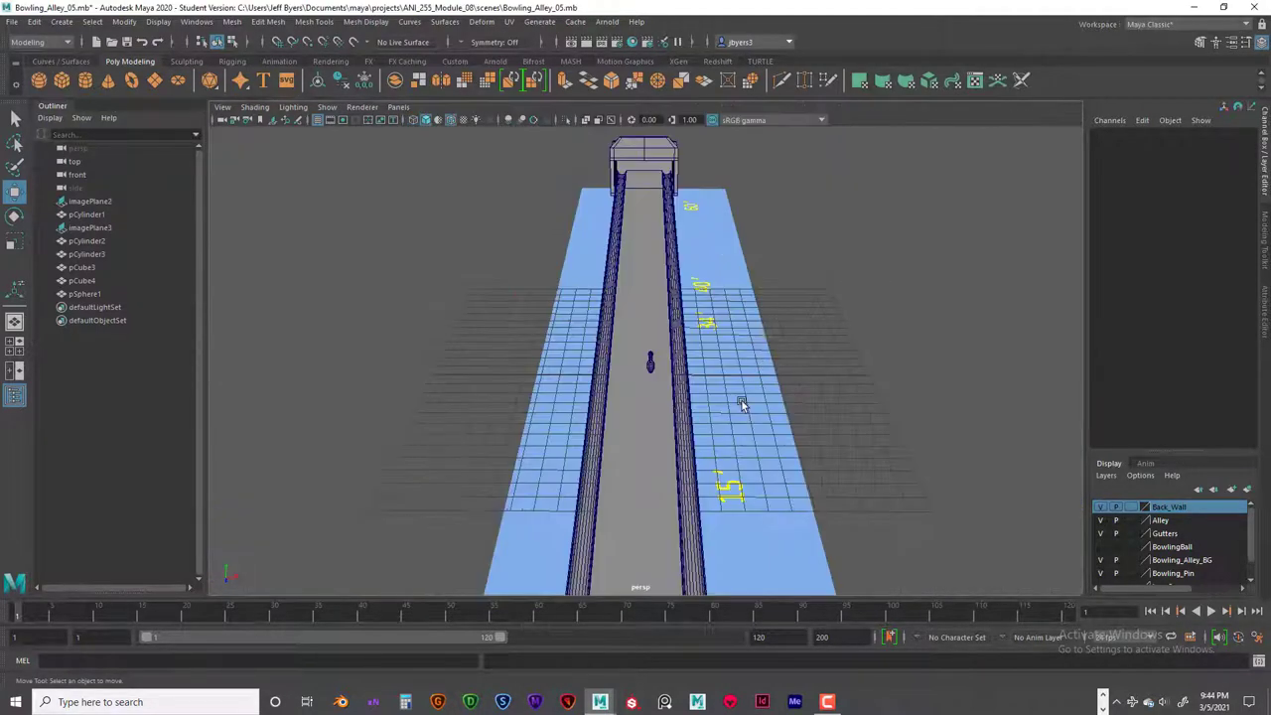
left_click_drag(745, 402, 799, 387, "alt")
left_click(706, 541)
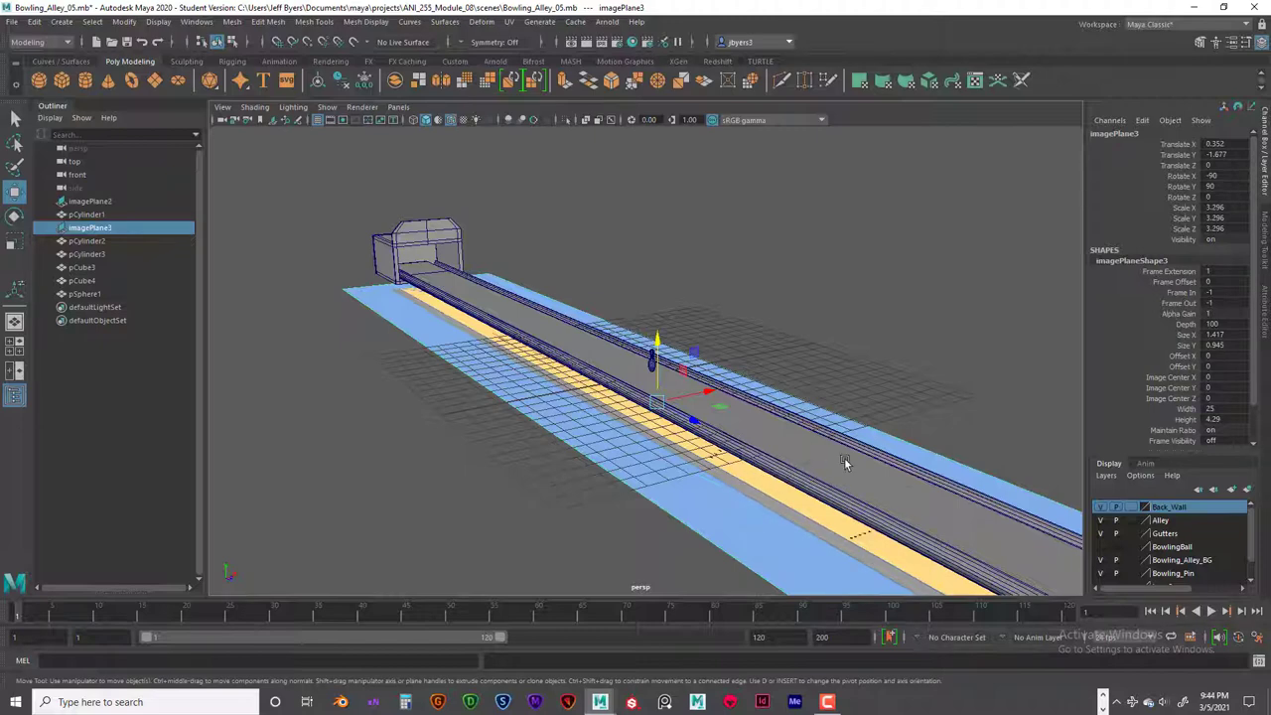
mouse_move(844, 463)
left_mouse_down("alt")
mouse_move(870, 454)
mouse_move(793, 482)
mouse_move(859, 475)
left_mouse_up("alt")
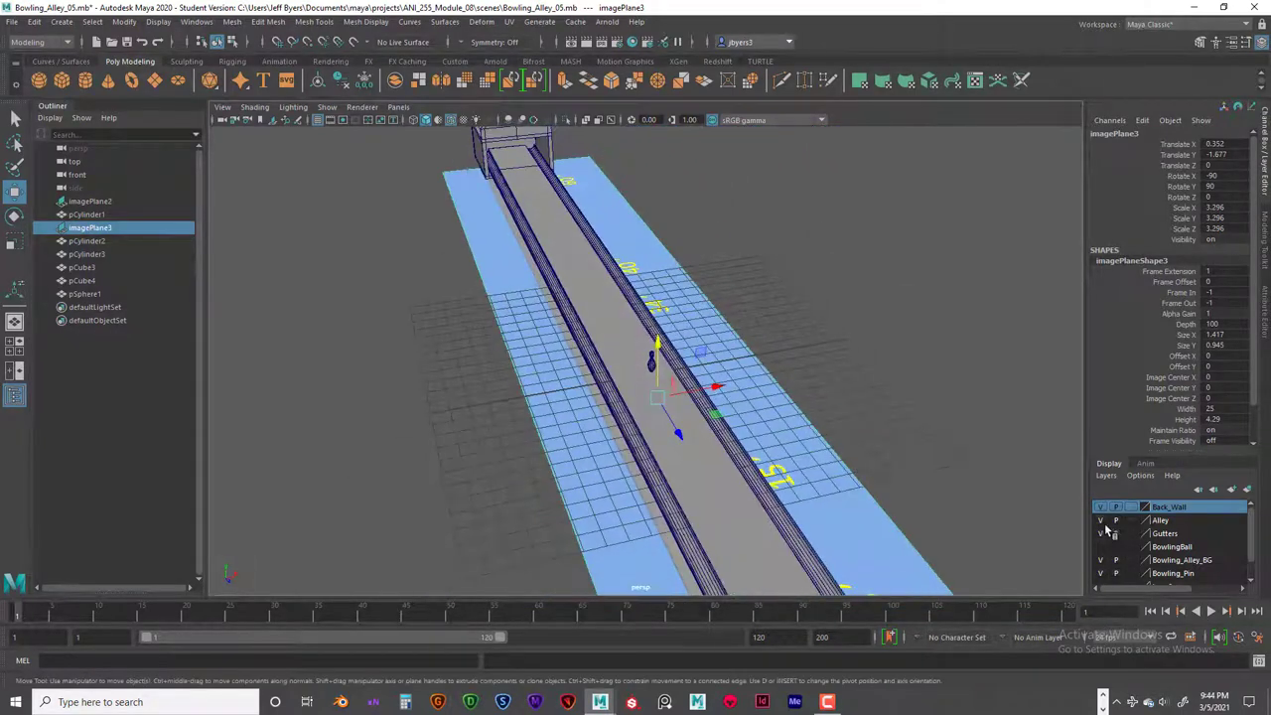
Hide the Alley, Gutters, Back_Wall and Bowling_Pin layers, leaving only the lane reference displayed
left_click(1101, 521)
left_click(1100, 533)
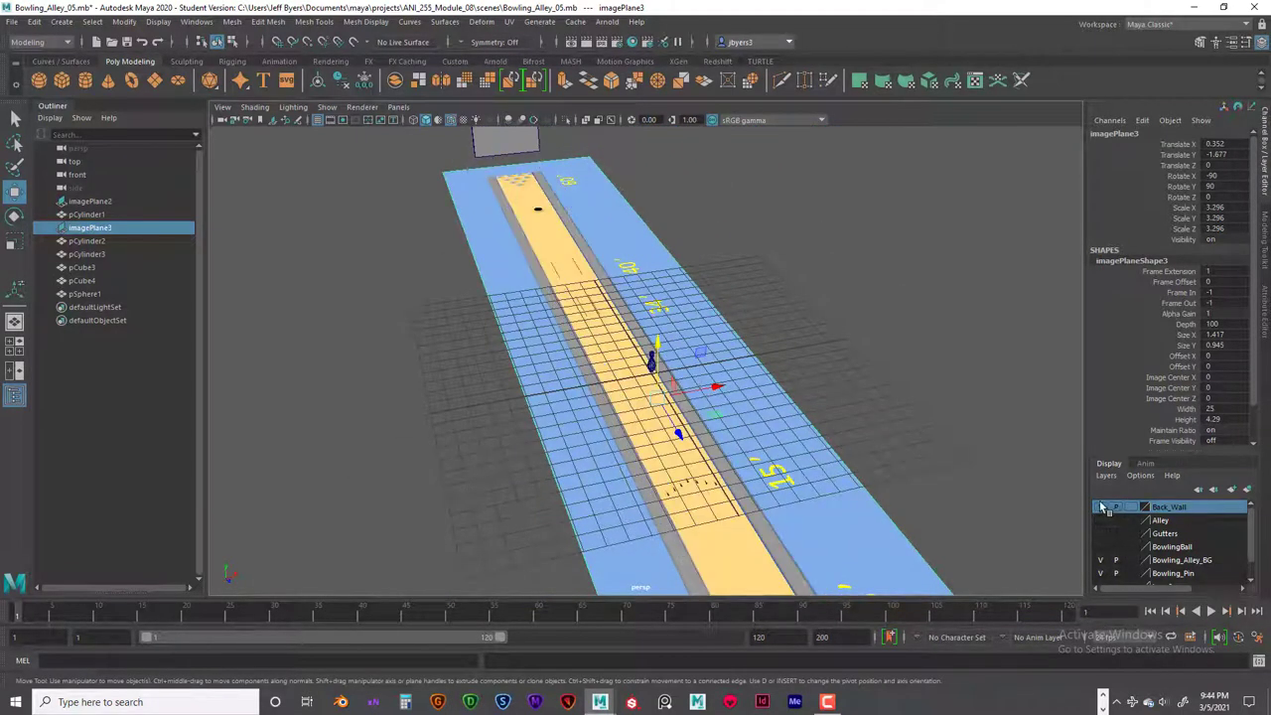
left_click(1100, 507)
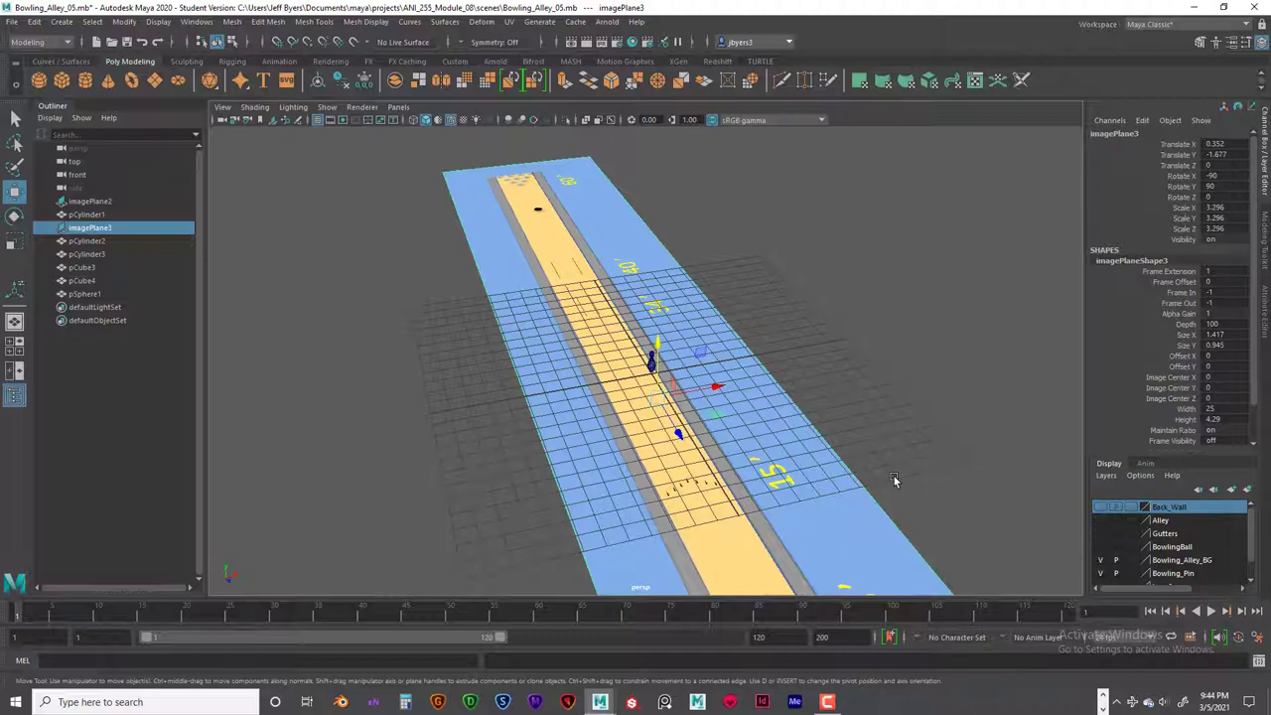
left_click(1100, 573)
Examine the lane reference in the top view, focusing on the foul line at 0' and the wider approach area, and return to perspective
key("space")
key("space")
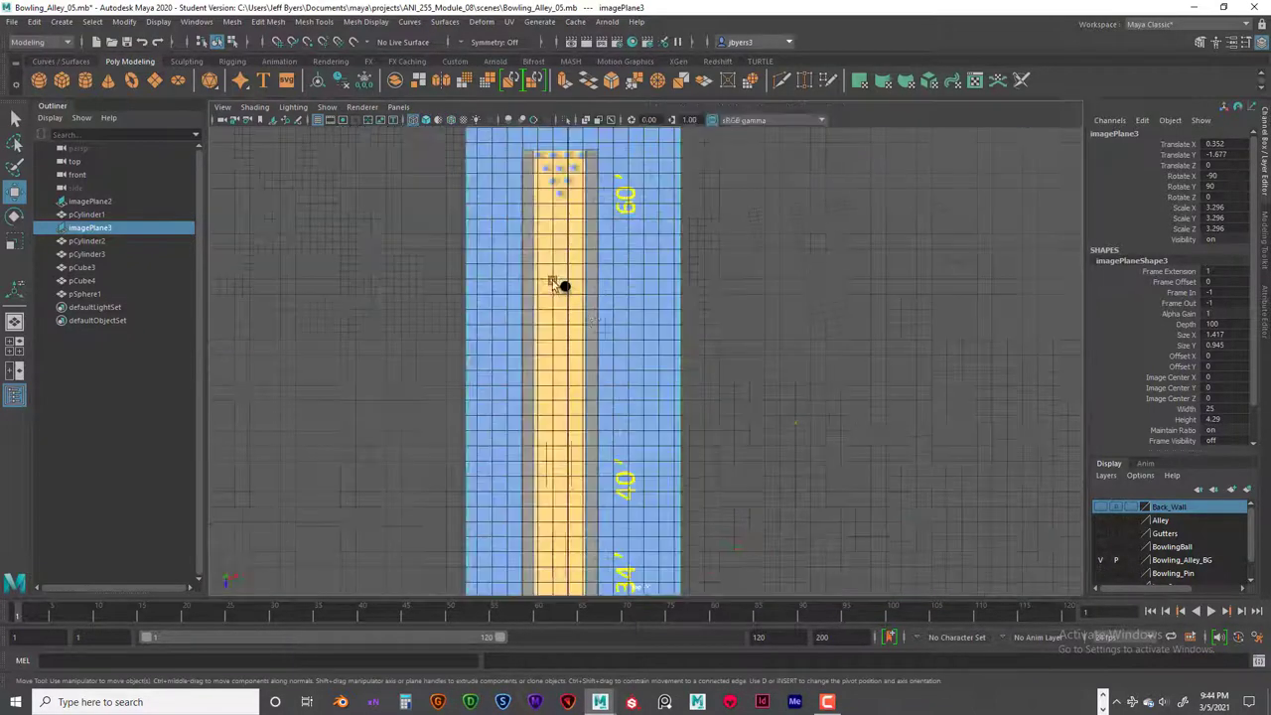
mouse_move(626, 376)
middle_mouse_down("alt")
mouse_move(596, 553)
mouse_move(610, 374)
mouse_move(652, 426)
mouse_move(621, 364)
middle_mouse_up("alt")
scroll(610, 397, "up", 5)
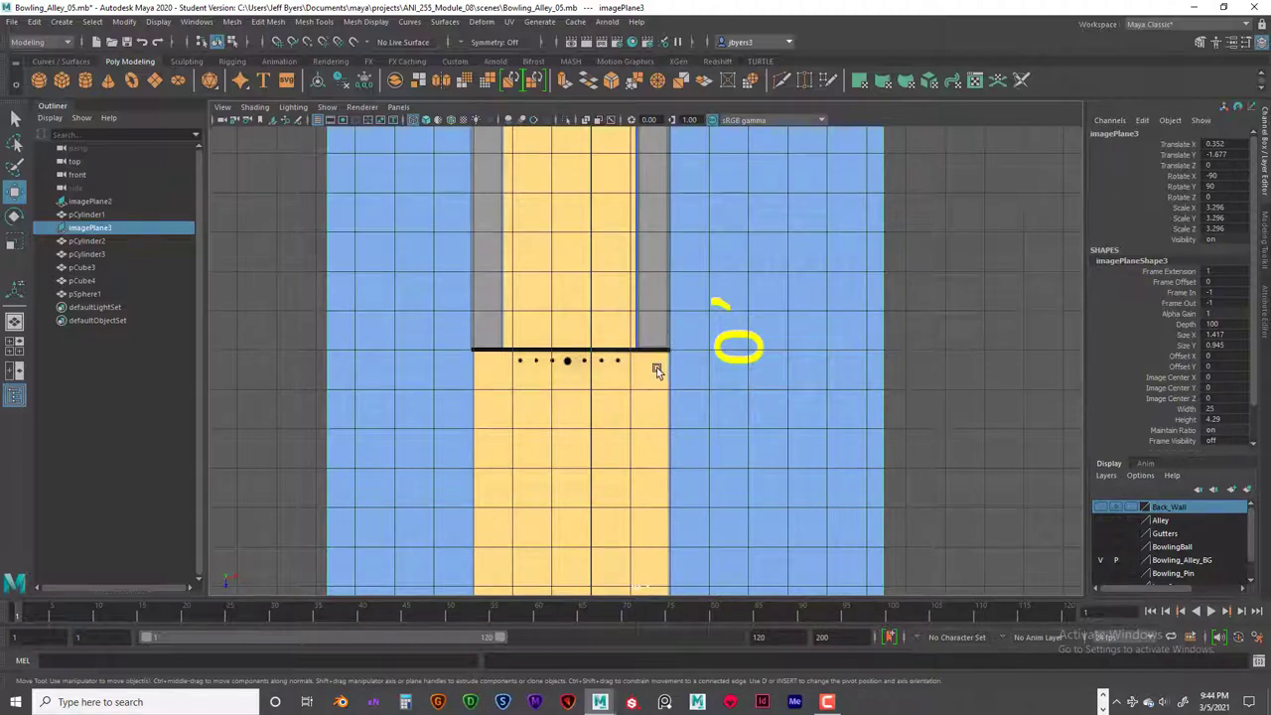
scroll(649, 399, "down", 8)
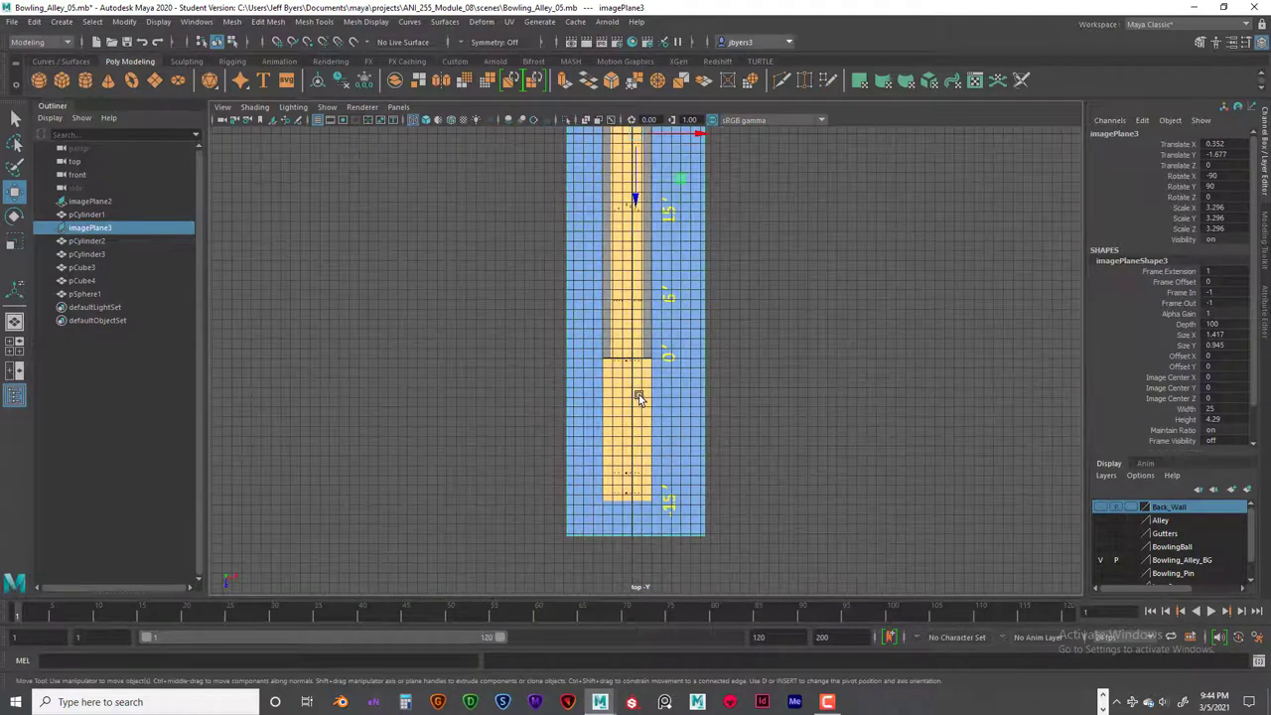
scroll(637, 379, "up", 5)
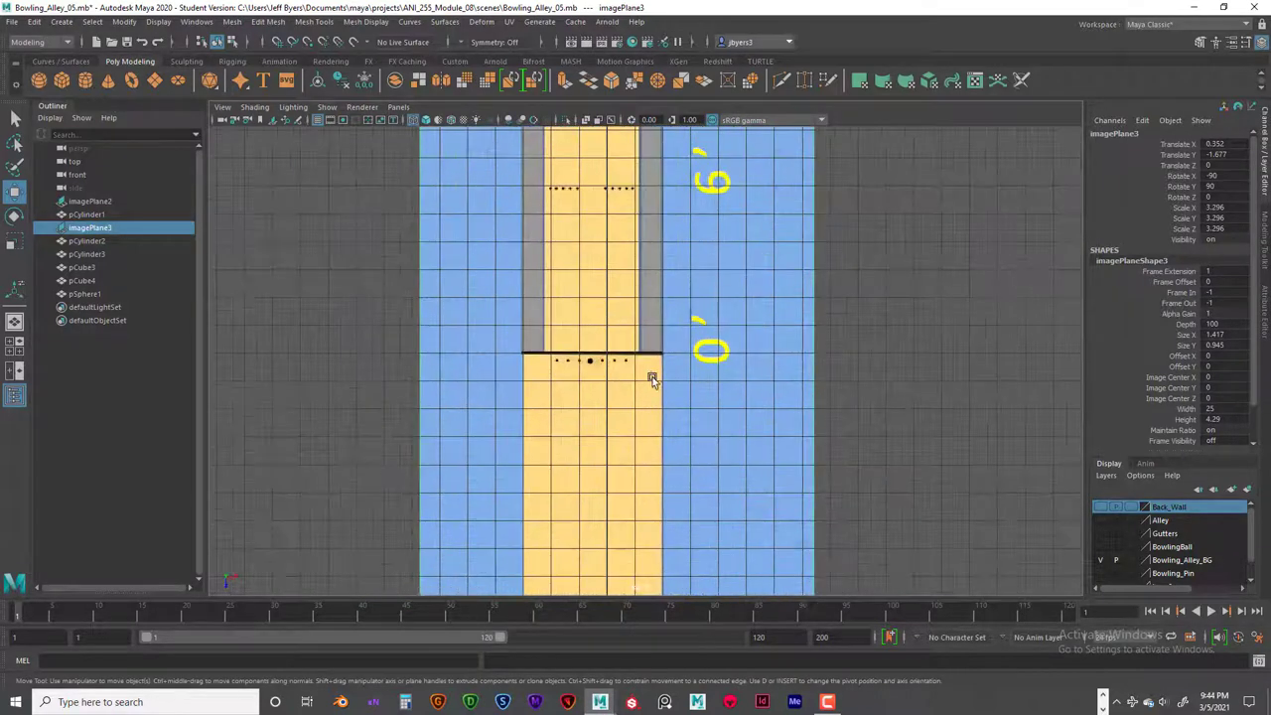
scroll(817, 372, "down", 2)
scroll(816, 371, "down", 3)
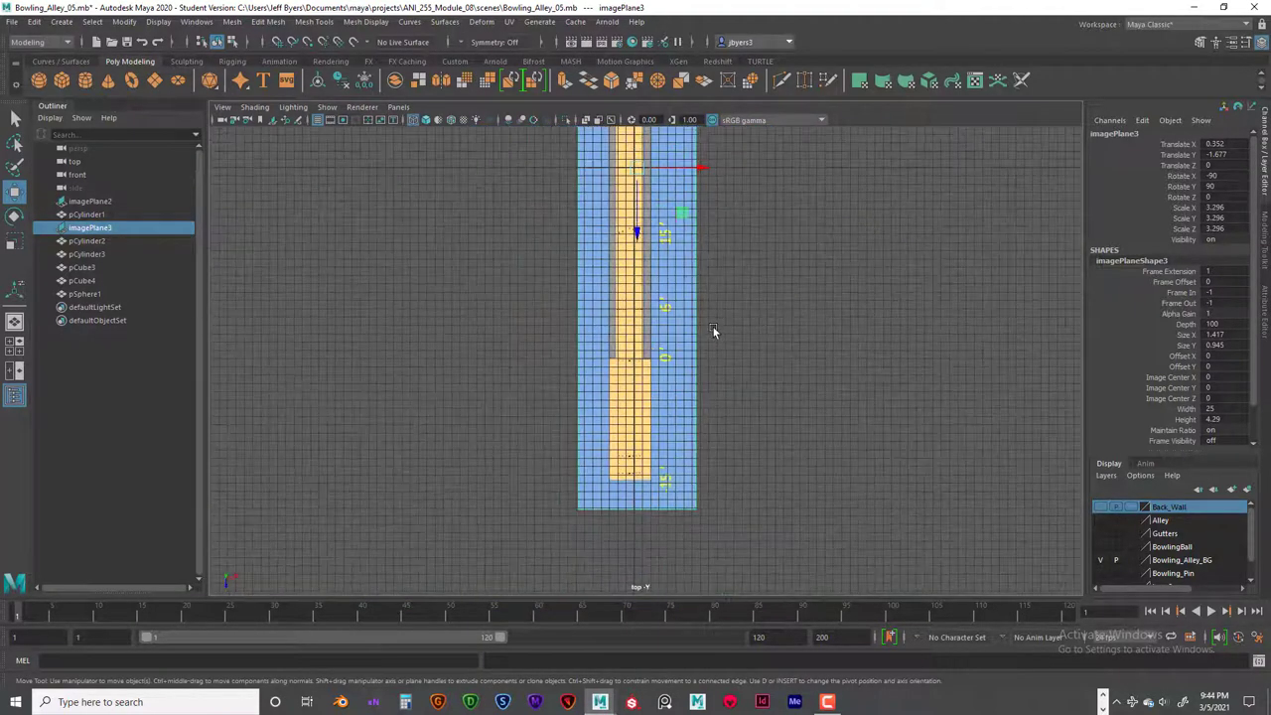
scroll(688, 300, "up", 6)
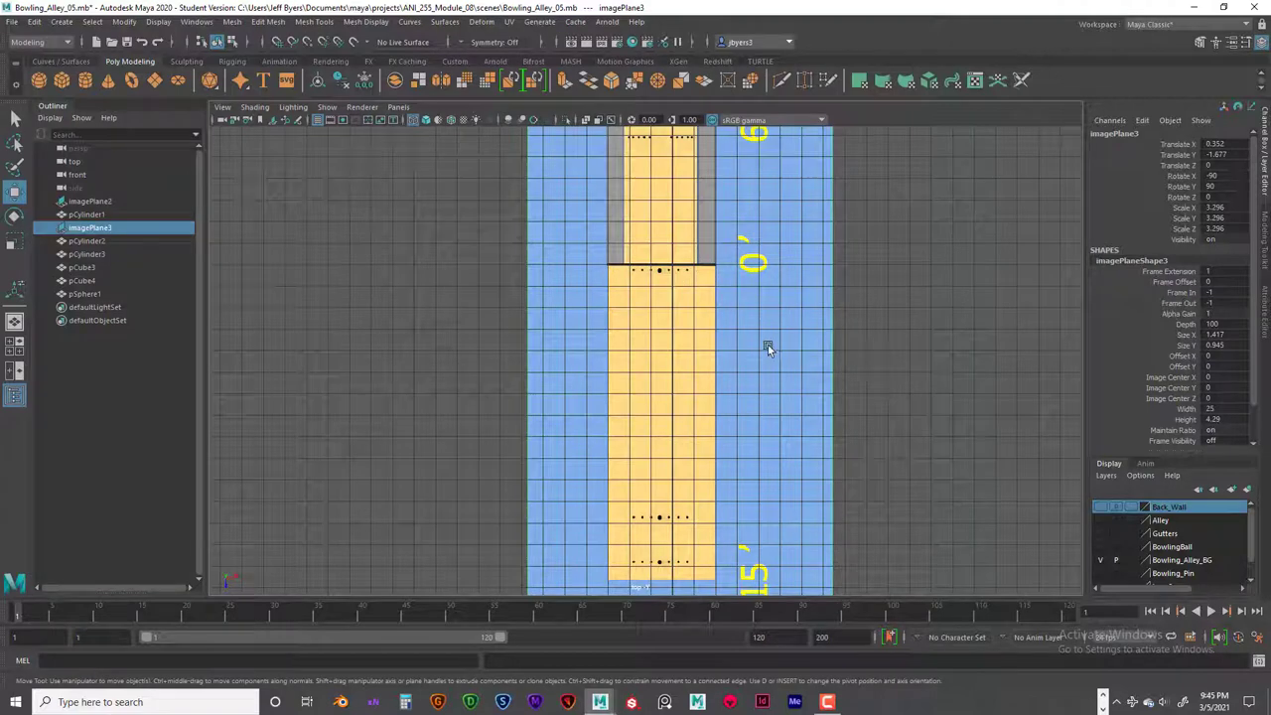
scroll(704, 378, "down", 8)
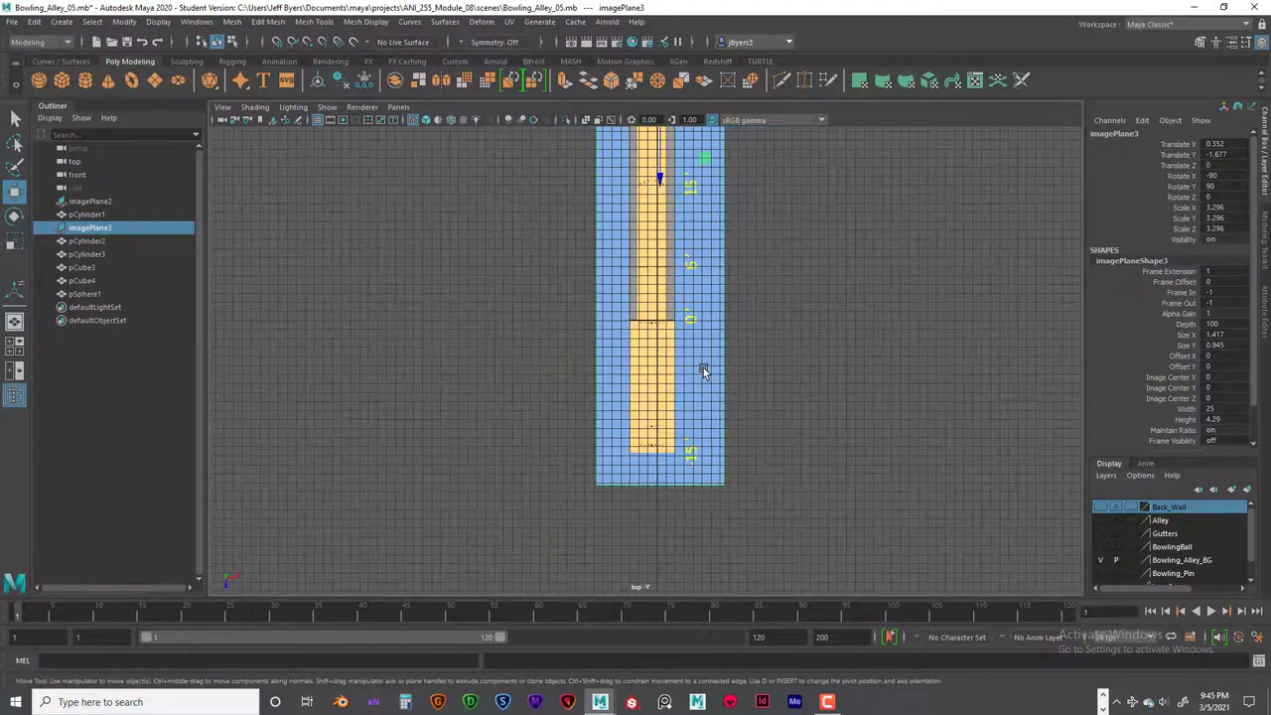
middle_click_drag(679, 321, 676, 417, "alt")
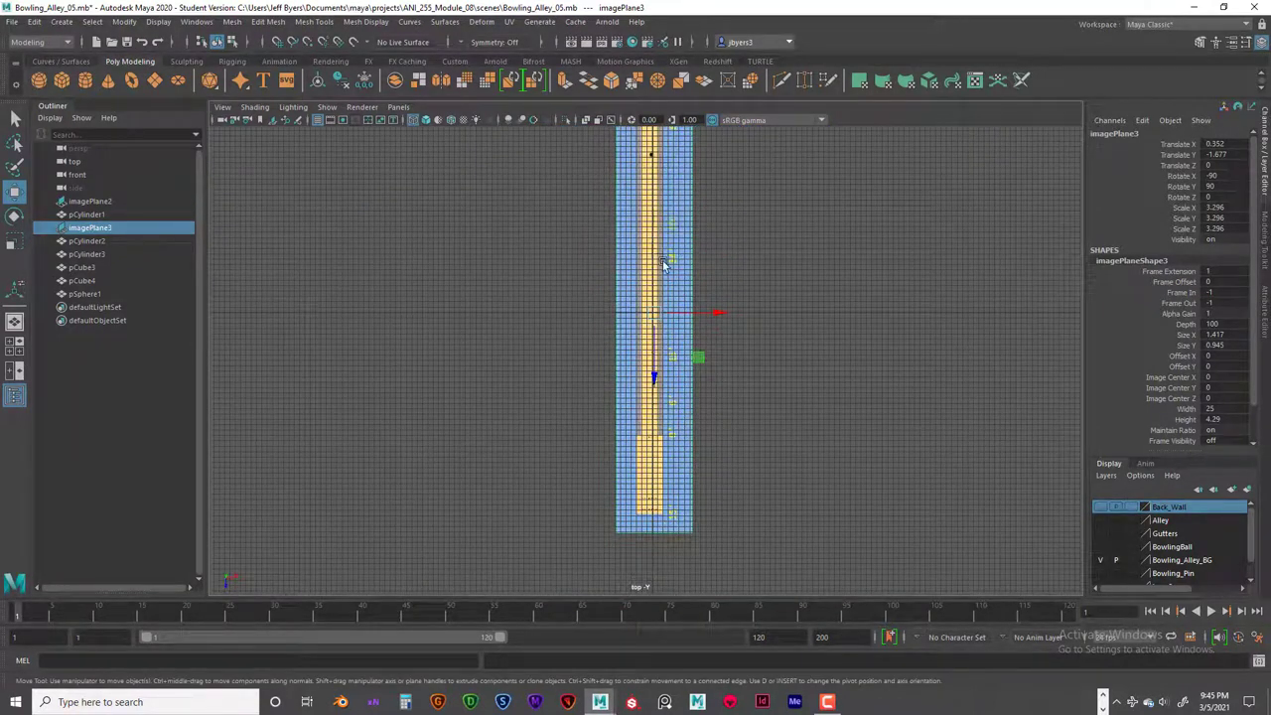
scroll(702, 342, "down", 3)
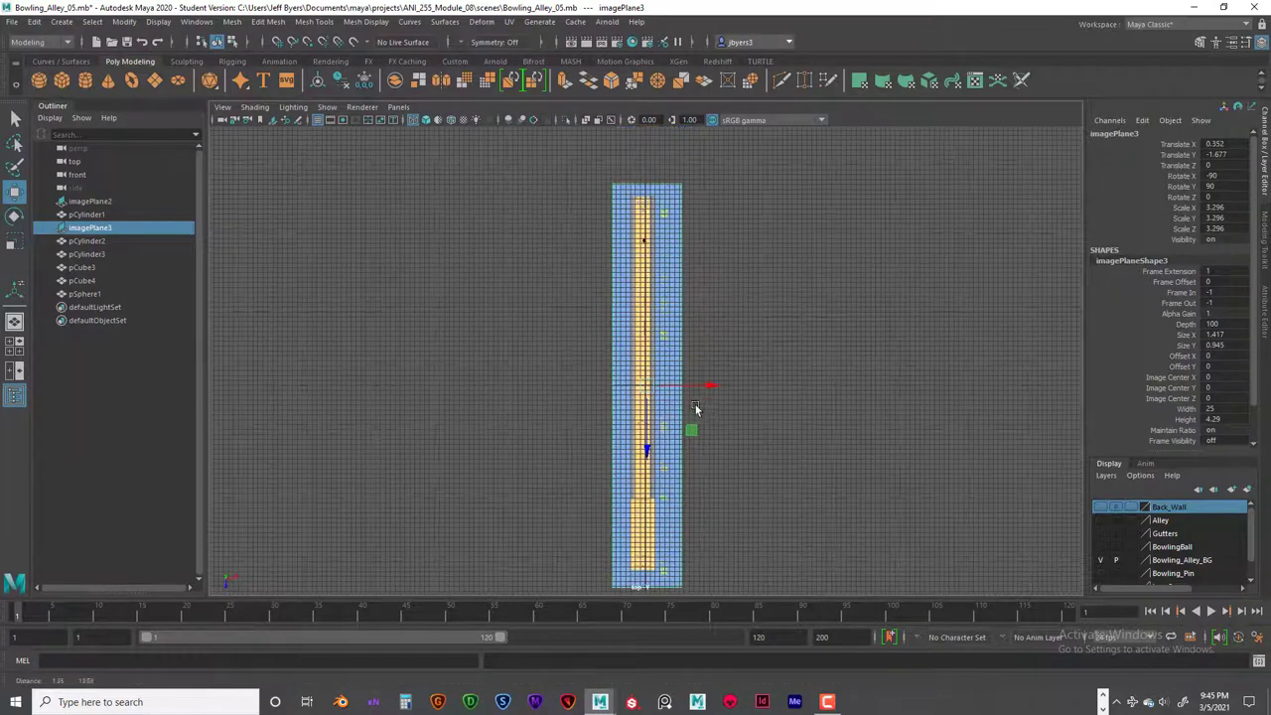
key("space")
key("space")
key("space")
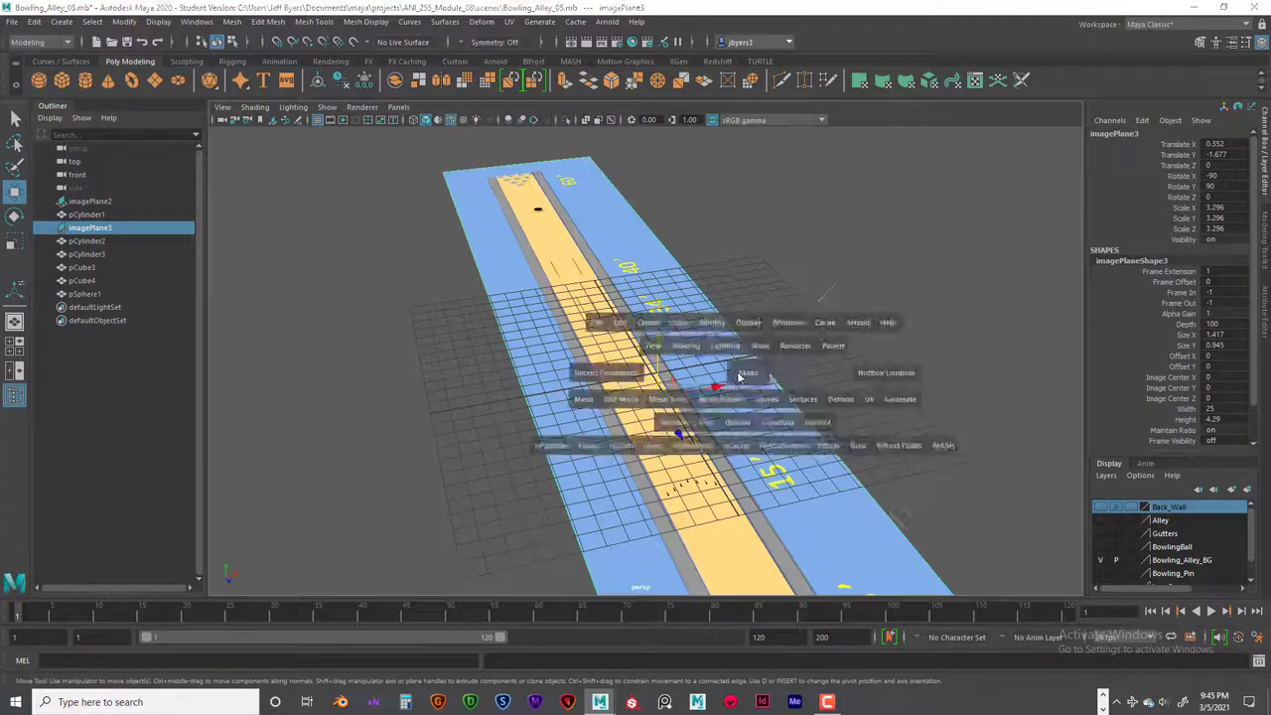
Redisplay the Back_Wall, Alley, Gutters and Bowling_Pin layers over the lane reference
key("space")
left_click_drag(732, 350, 766, 303, "alt")
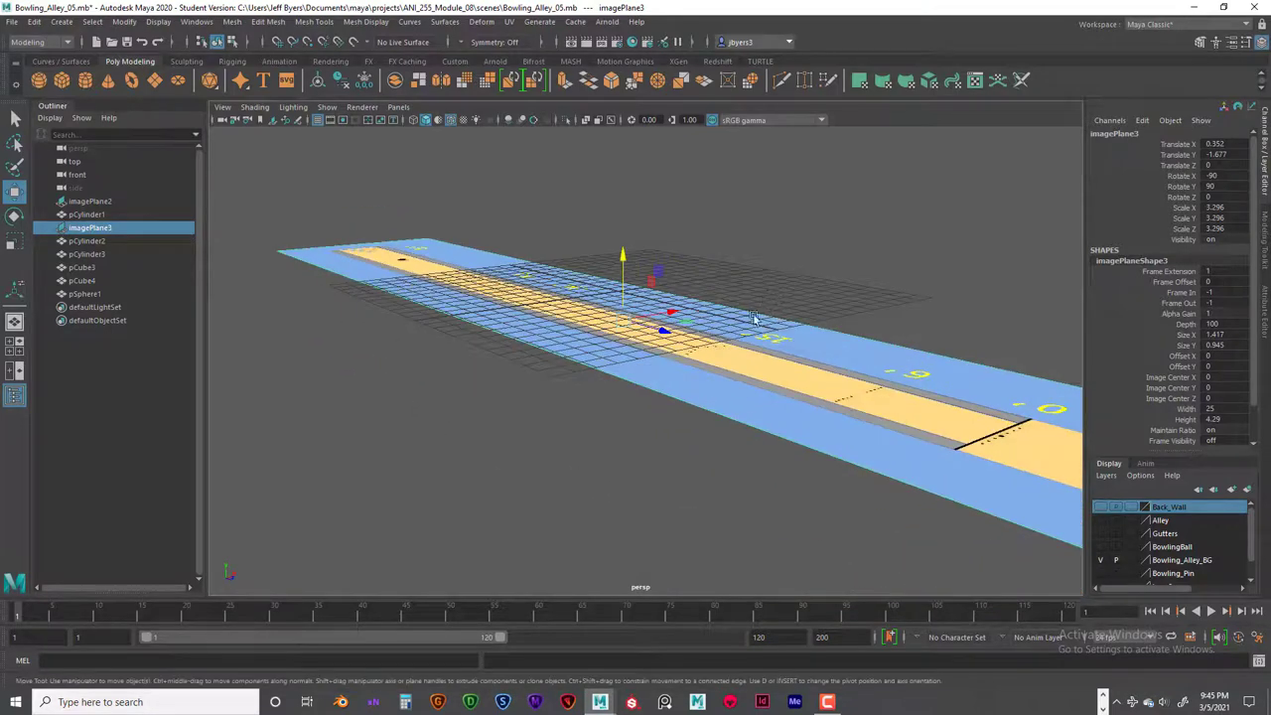
left_click_drag(824, 335, 784, 298, "alt")
right_click_drag(785, 298, 738, 292, "alt")
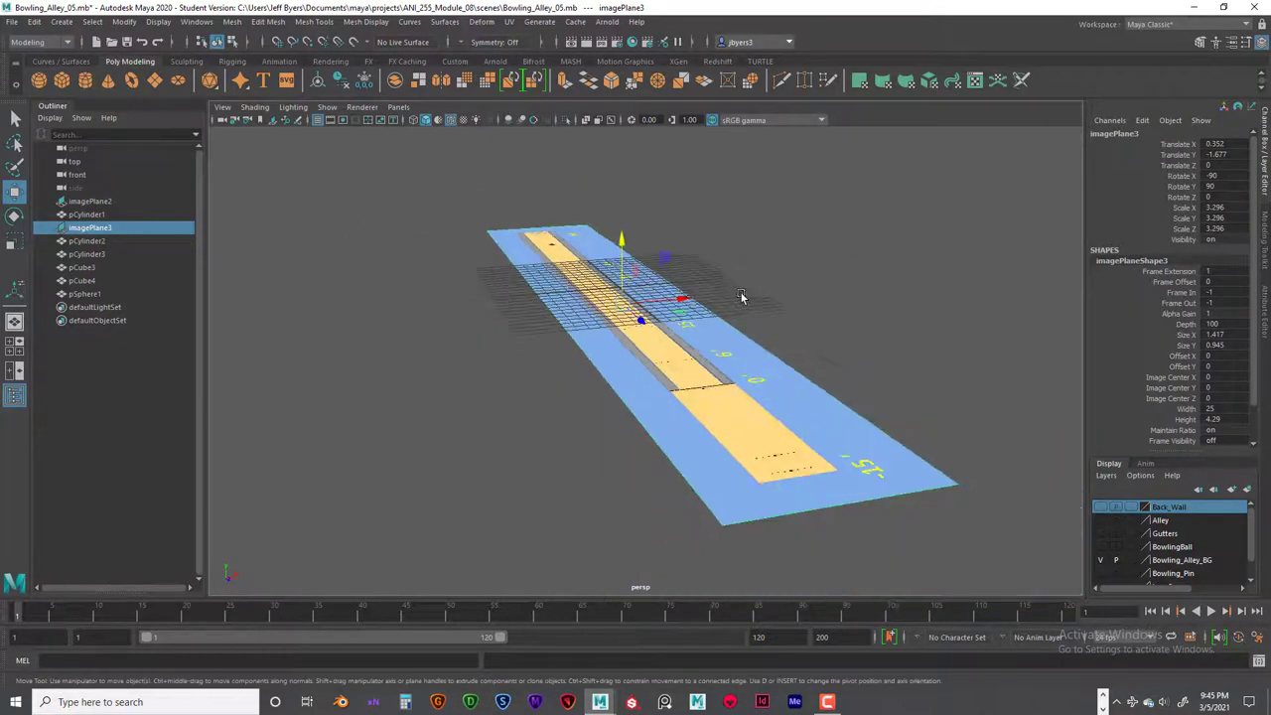
left_click(1100, 509)
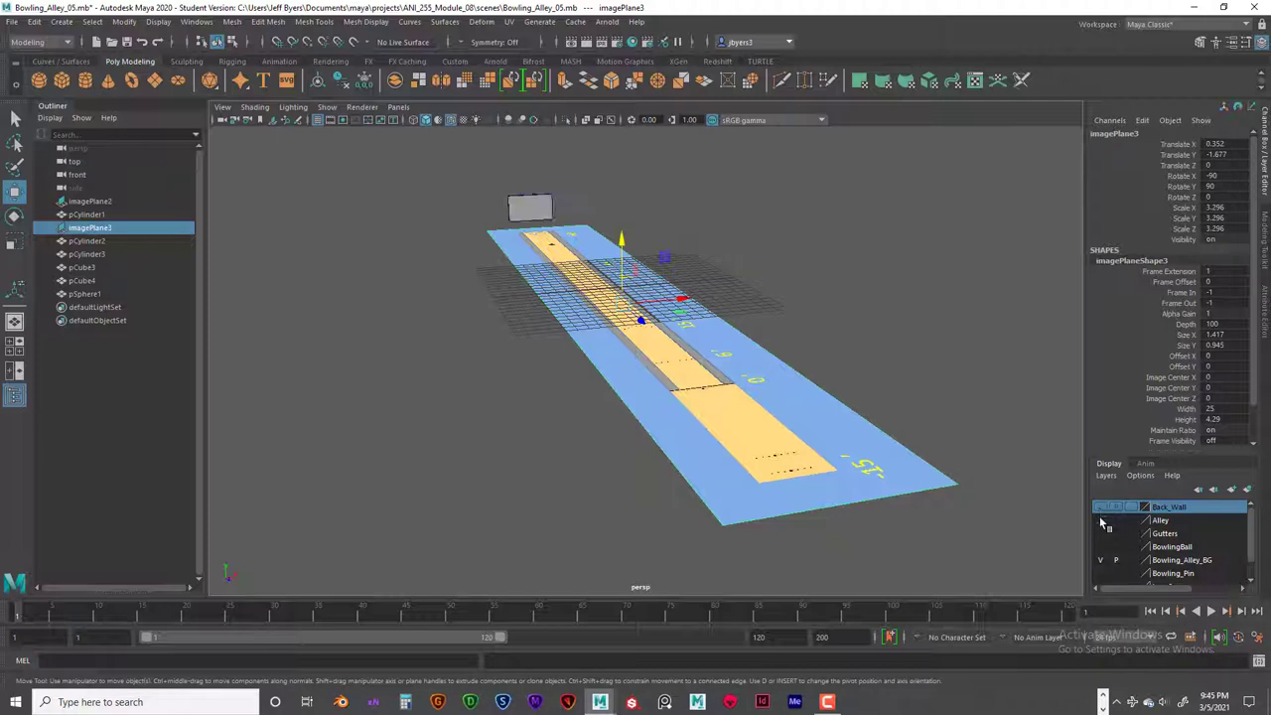
left_click(1100, 521)
left_click(1100, 533)
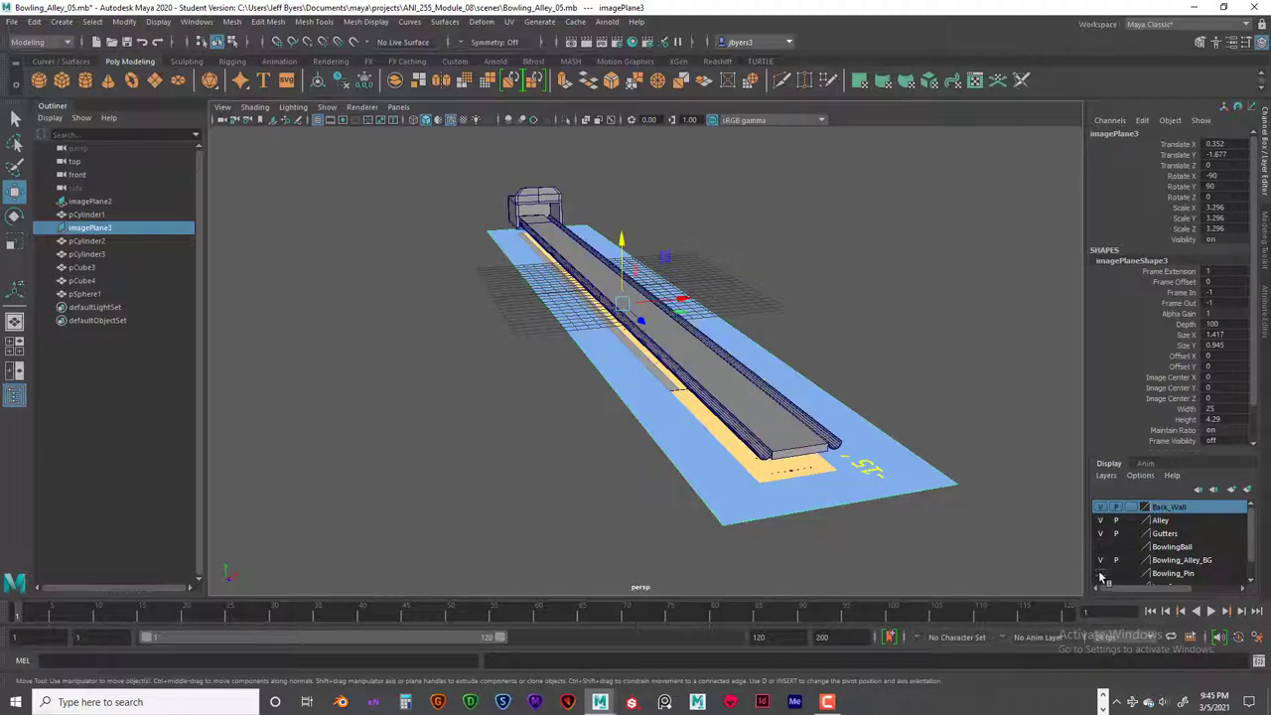
scroll(871, 421, "up", 4)
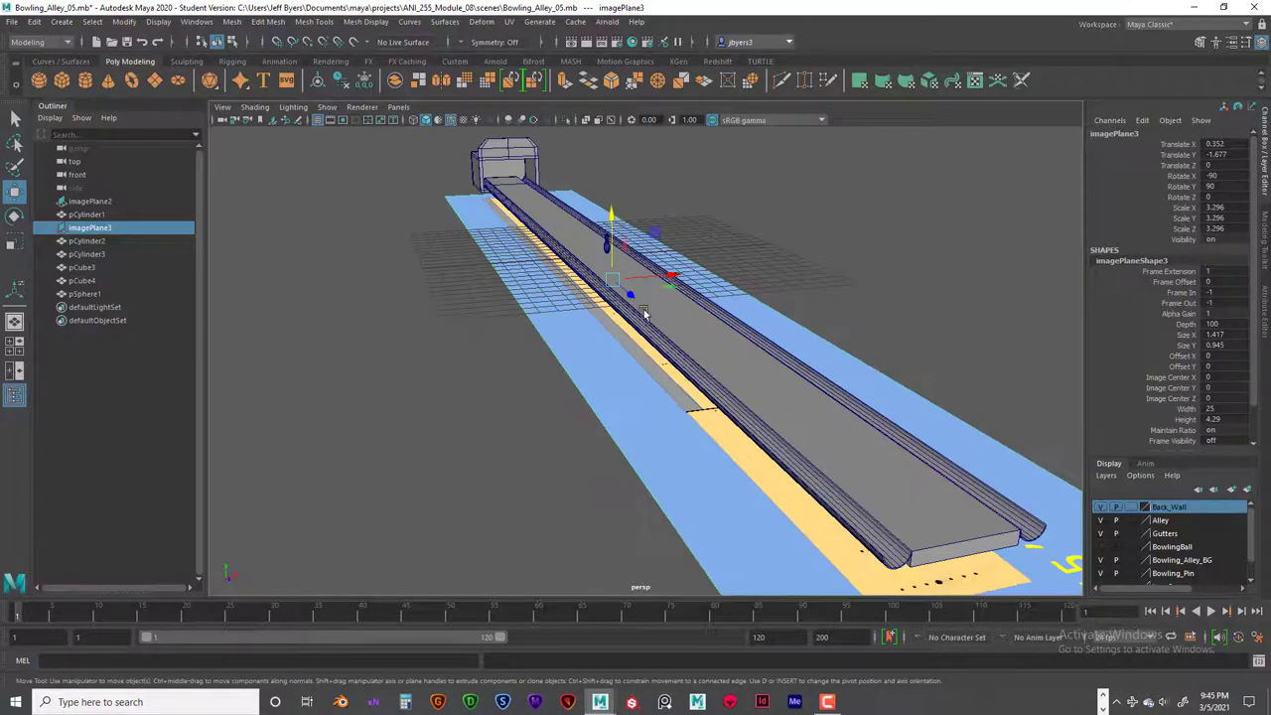
Select the bowling pin and examine up close how its base meets the alley surface in the perspective and front views
left_click(645, 310)
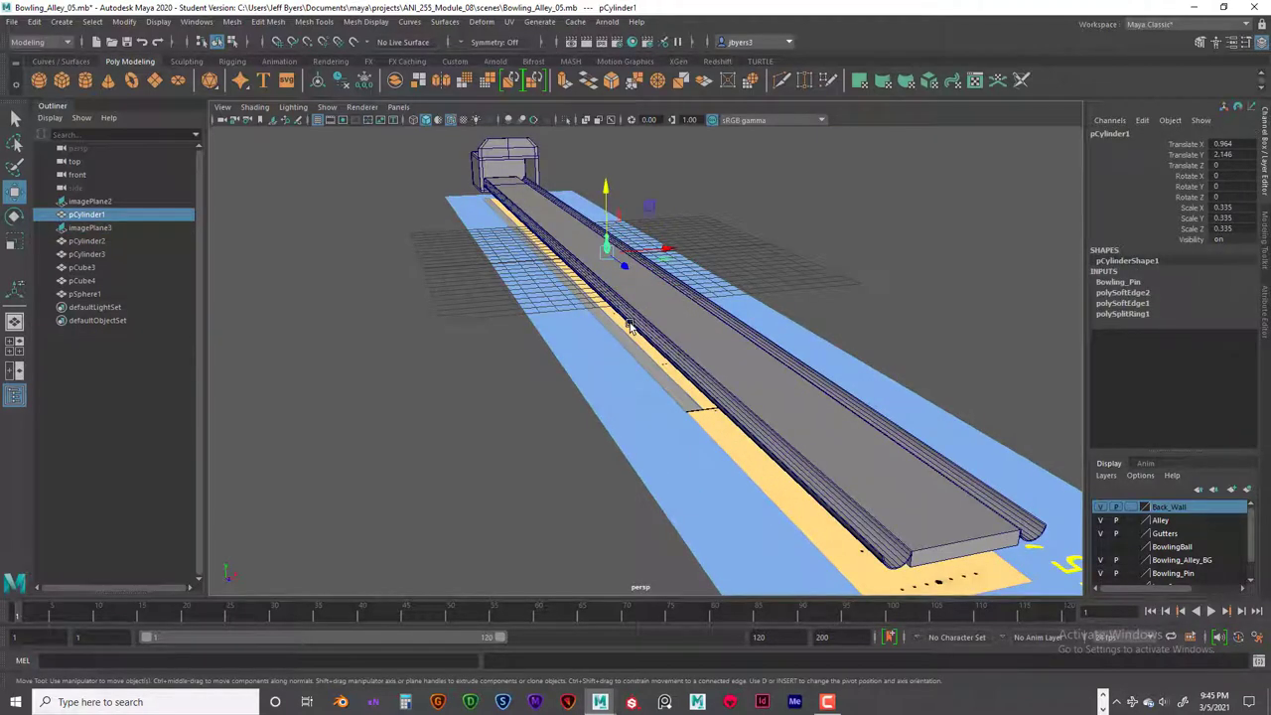
key("f")
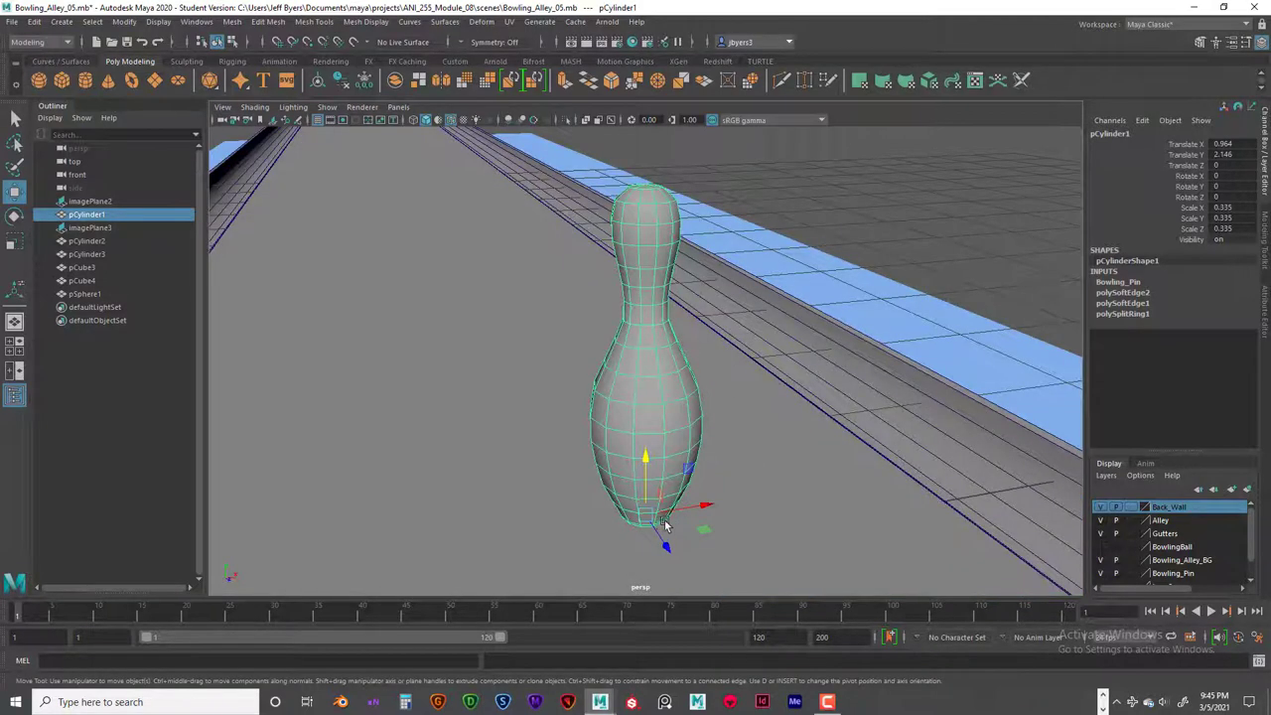
left_click_drag(652, 487, 644, 463, "alt")
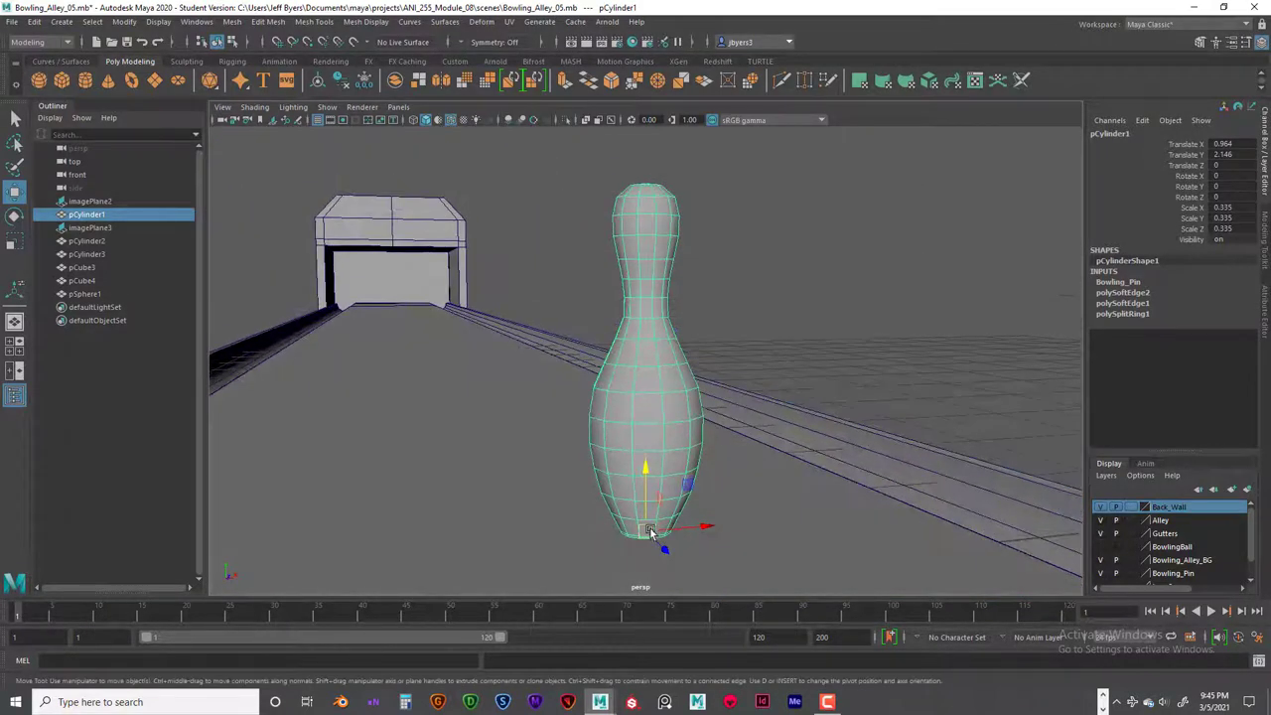
key("space")
key("space")
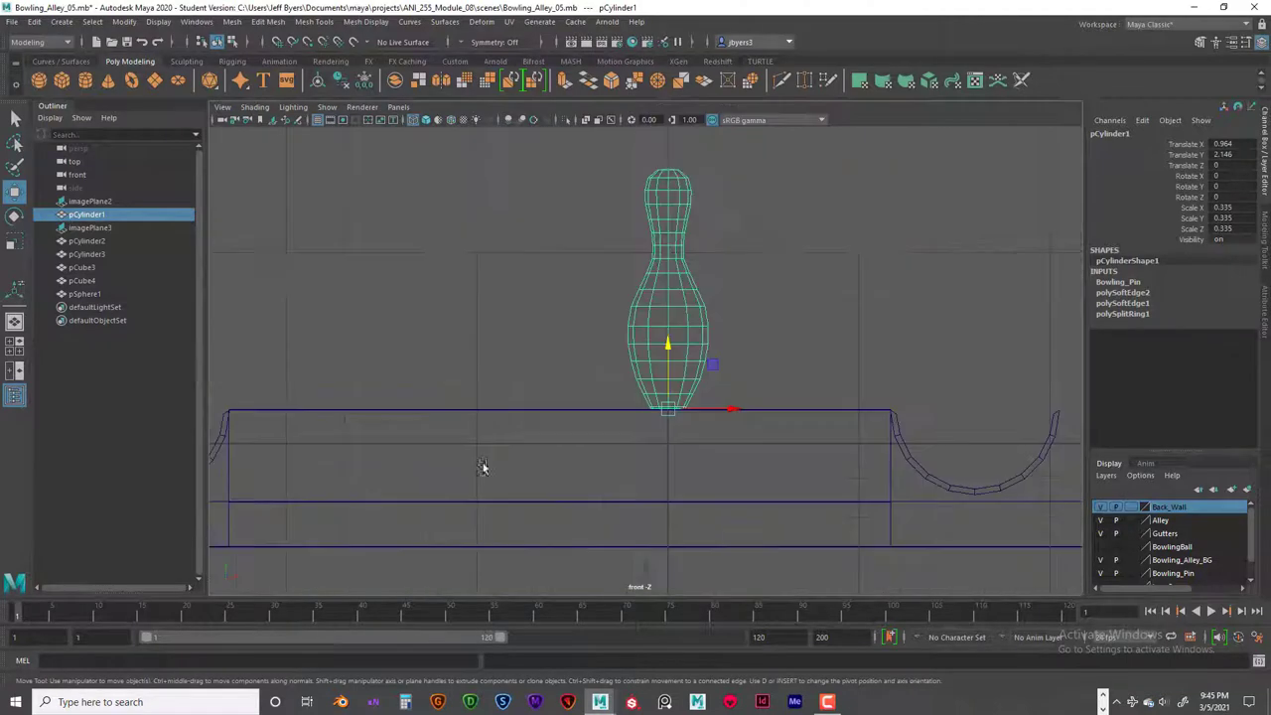
middle_click_drag(689, 321, 678, 388, "alt")
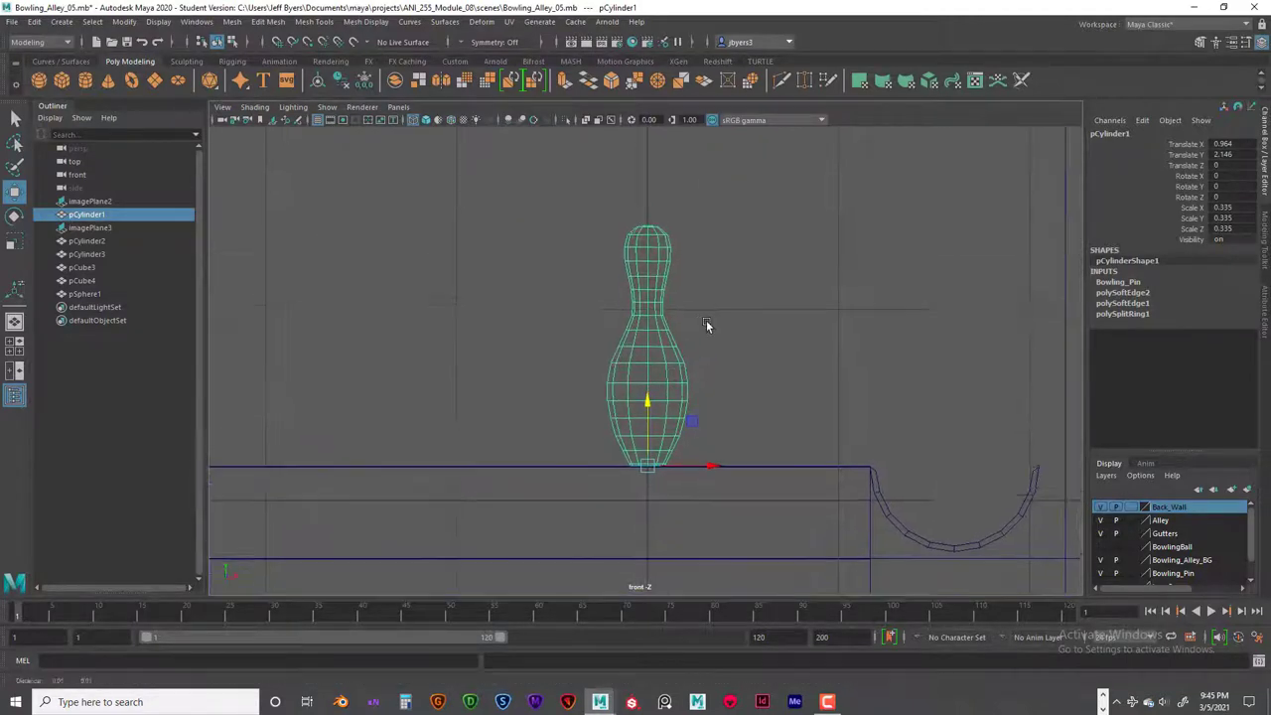
middle_click_drag(706, 325, 699, 340, "alt")
Show the pin reference on layer2, scale its image plane uniformly to 0.108 and raise it to Translate Y 0.951
scroll(1223, 553, "down", 2)
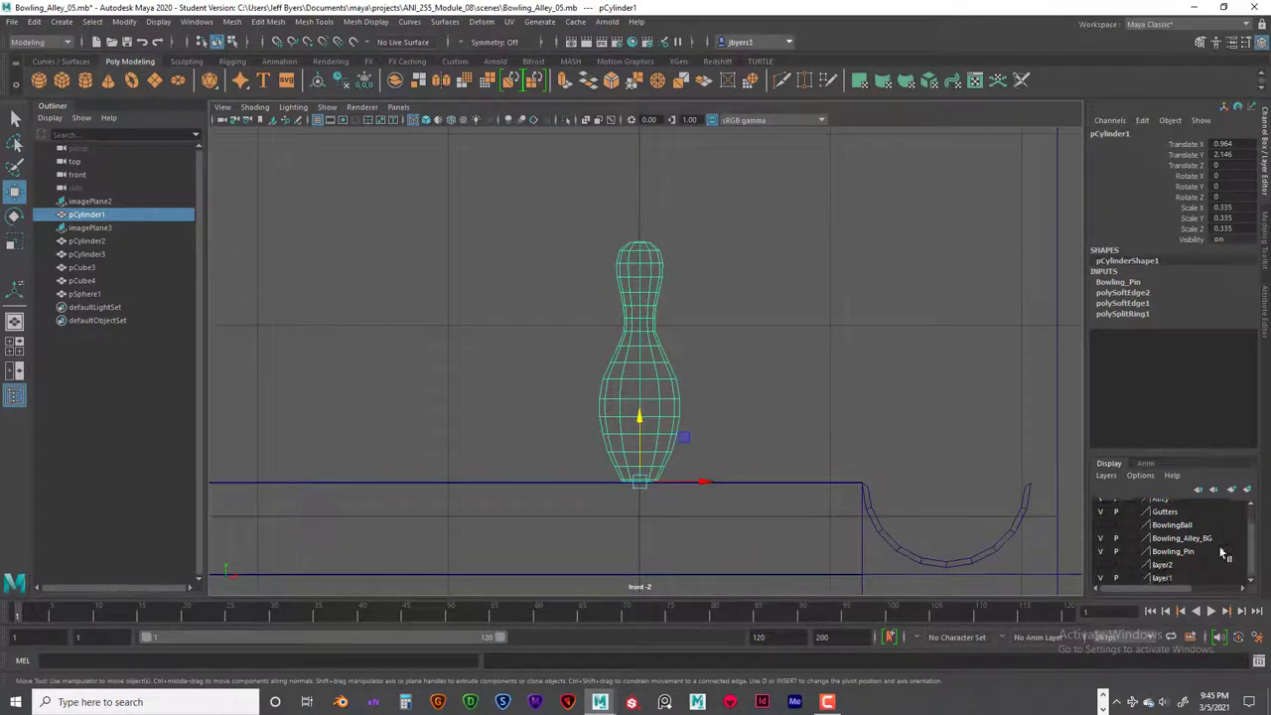
left_click(1100, 564)
scroll(747, 437, "down", 5)
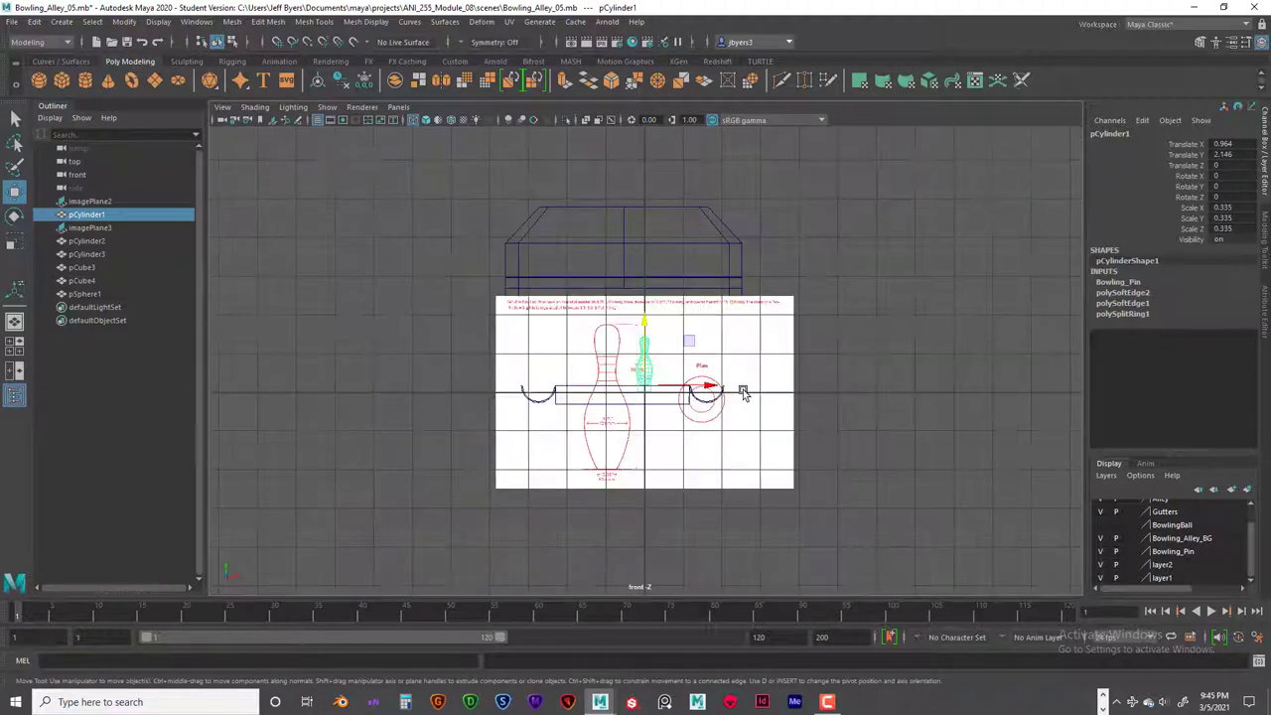
left_click(837, 311)
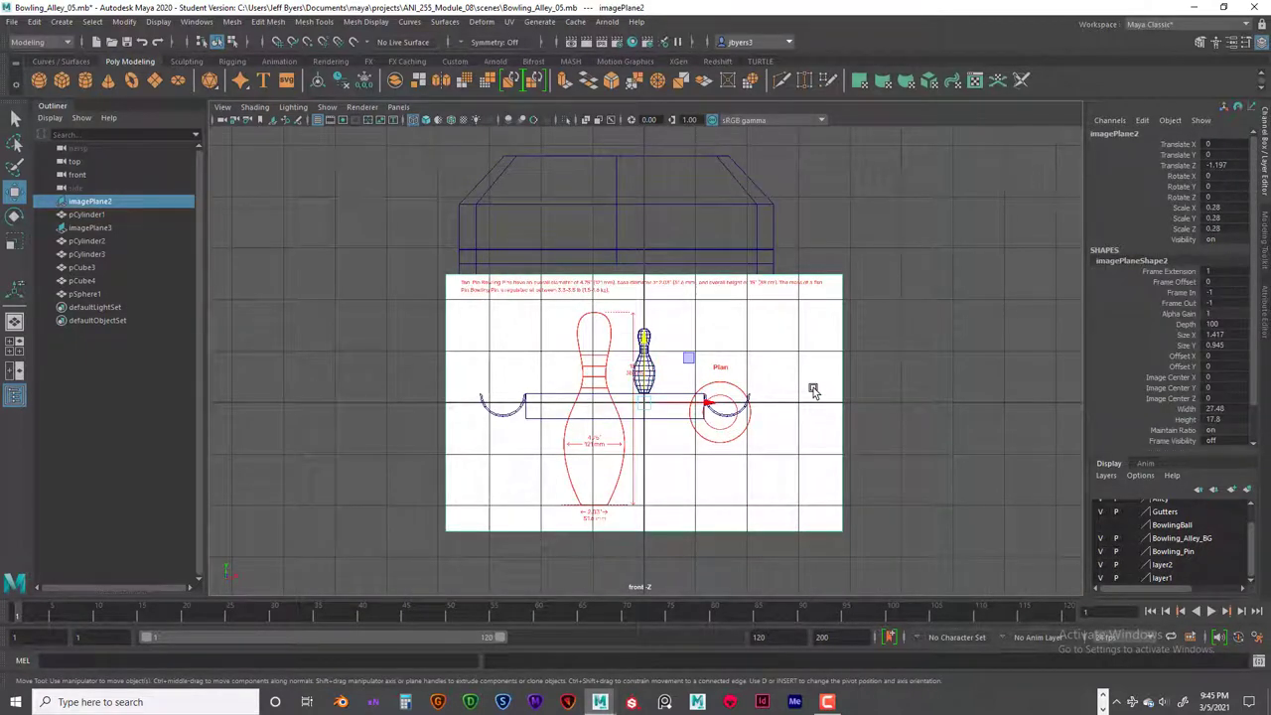
key("r")
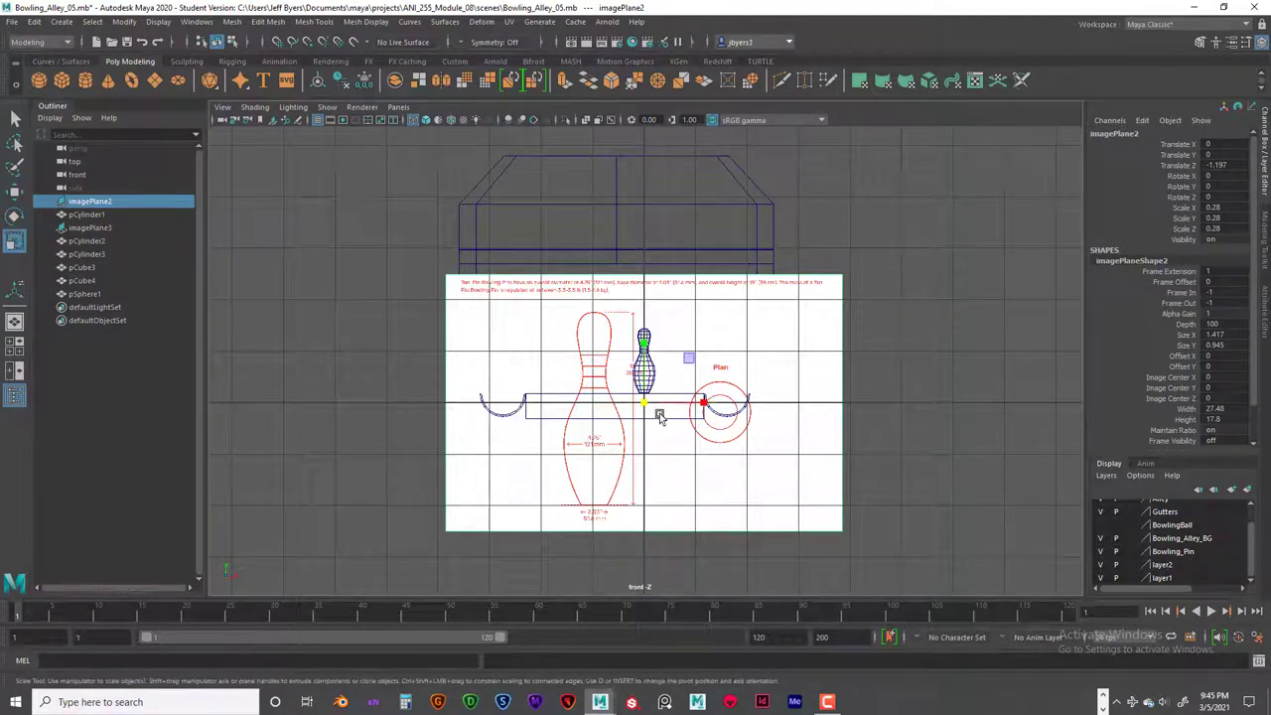
left_click_drag(643, 403, 554, 406)
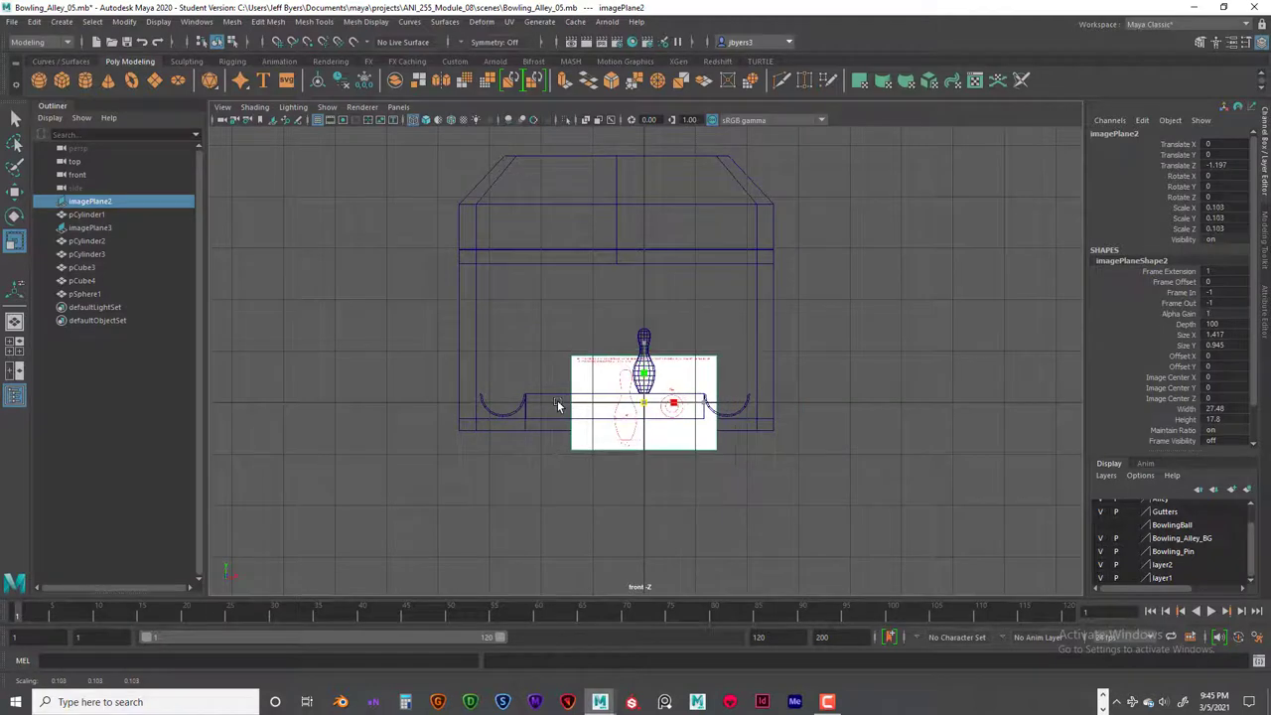
key("w")
left_click_drag(646, 339, 663, 291)
scroll(662, 291, "up", 6)
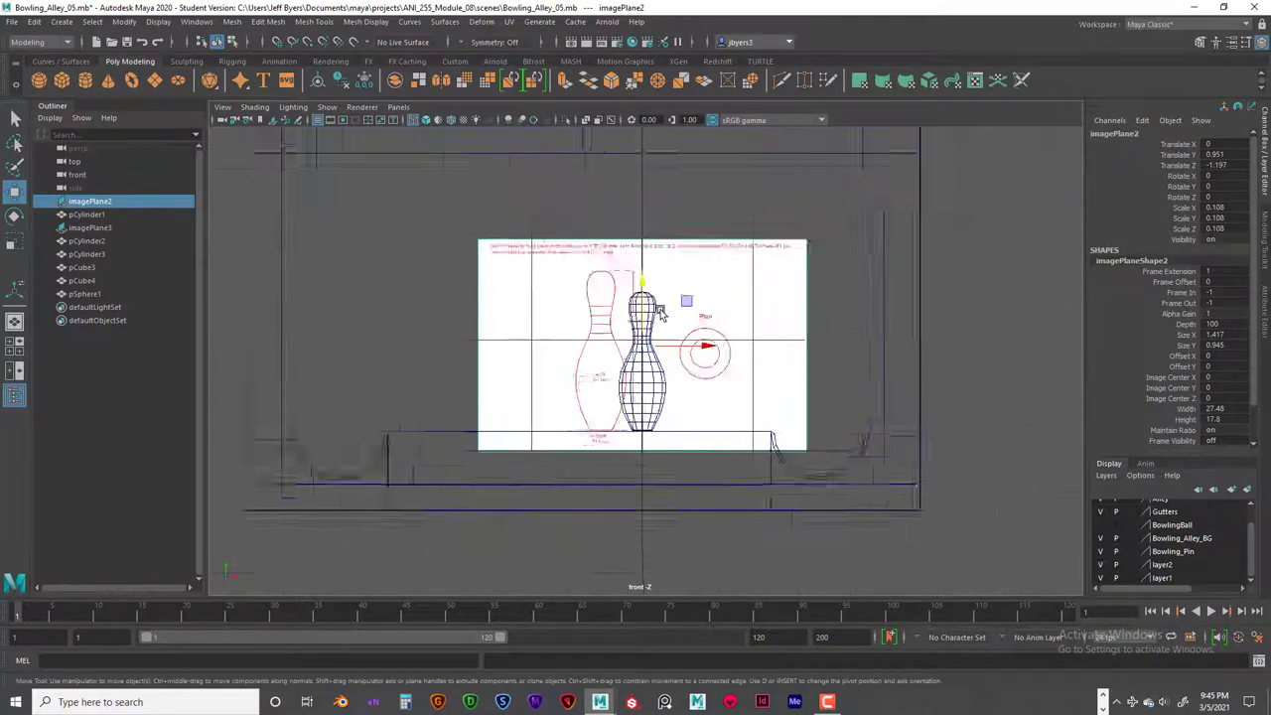
Match the pin reference to the modelled pin by refining its scale to 0.095 and its position to X 0.335, Y 0.85
key("r")
left_click_drag(639, 338, 643, 291)
key("w")
key("r")
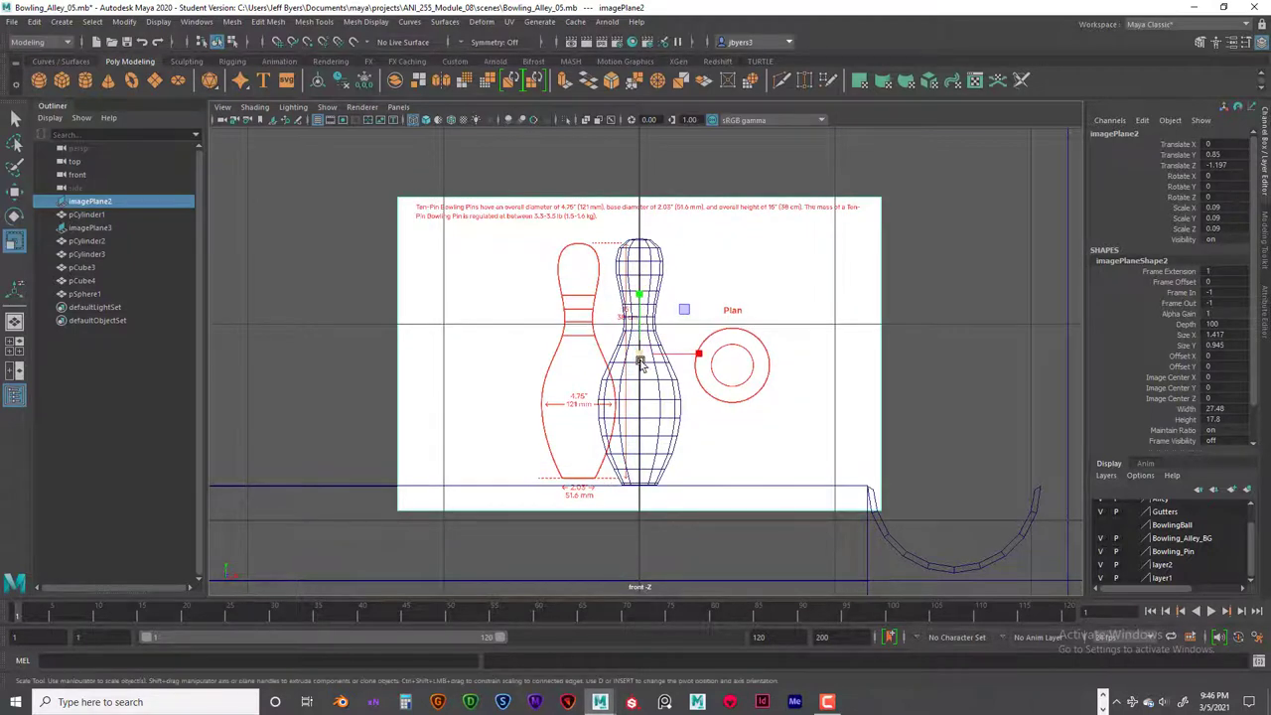
left_click_drag(639, 355, 656, 356)
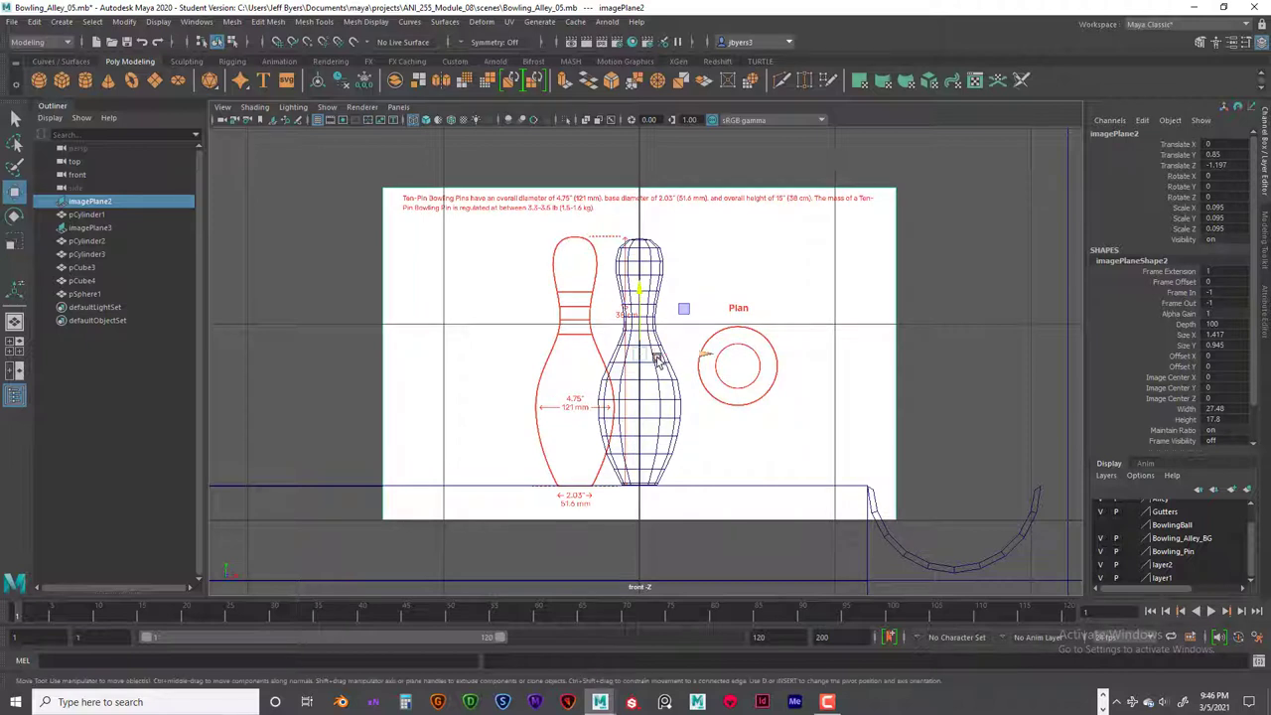
left_click_drag(703, 358, 768, 365)
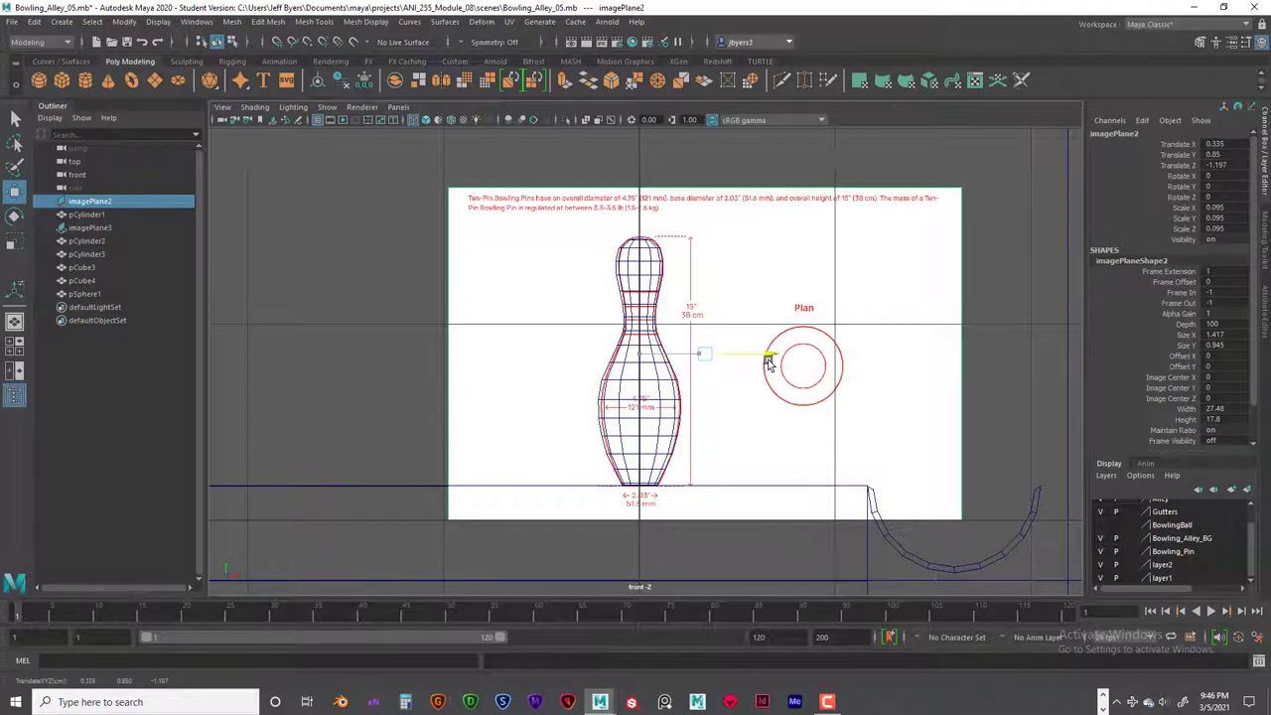
Move the pin reference beside the pin at Translate X -0.247, then hide layer2 and clear the selection
left_click_drag(767, 363, 656, 350)
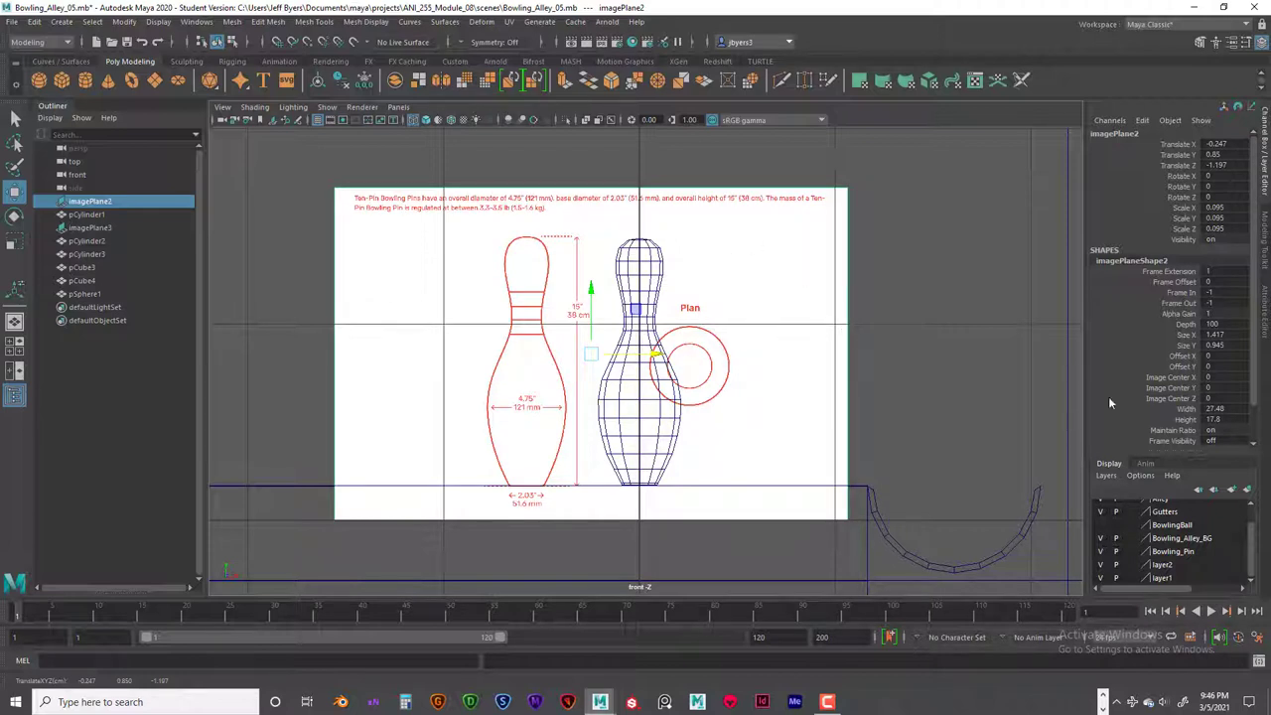
left_click(1101, 564)
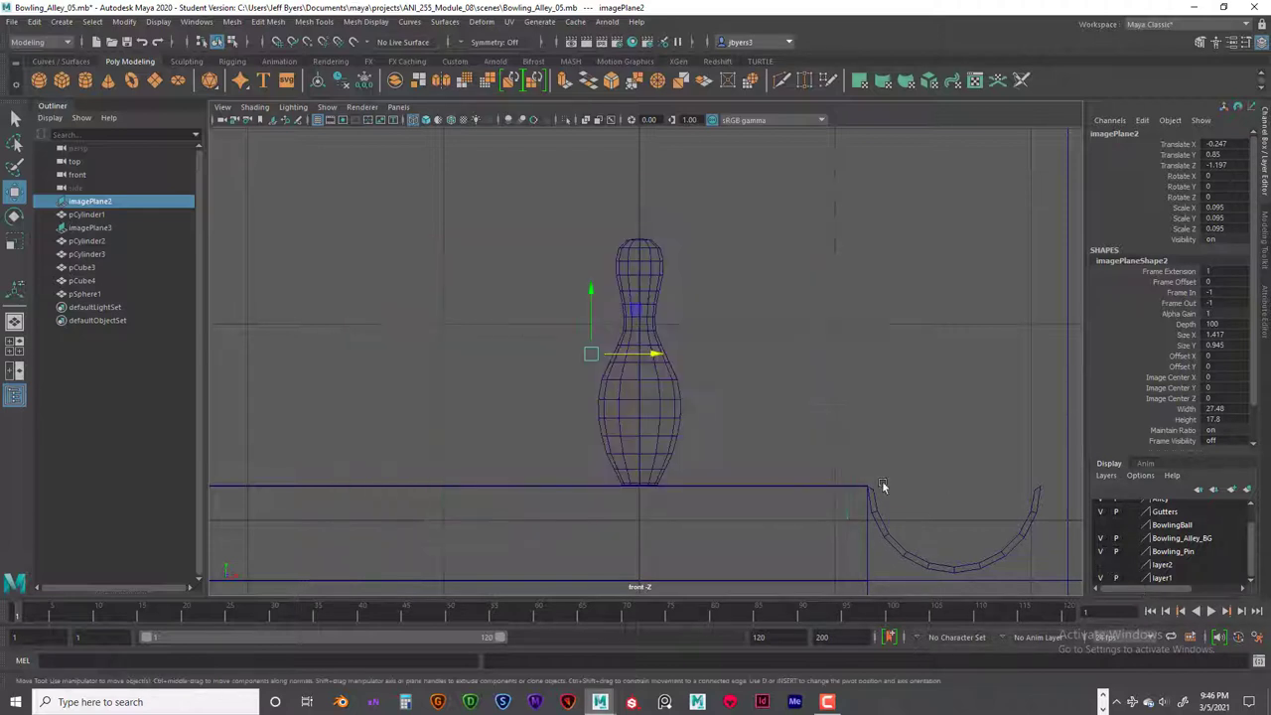
left_click(434, 247)
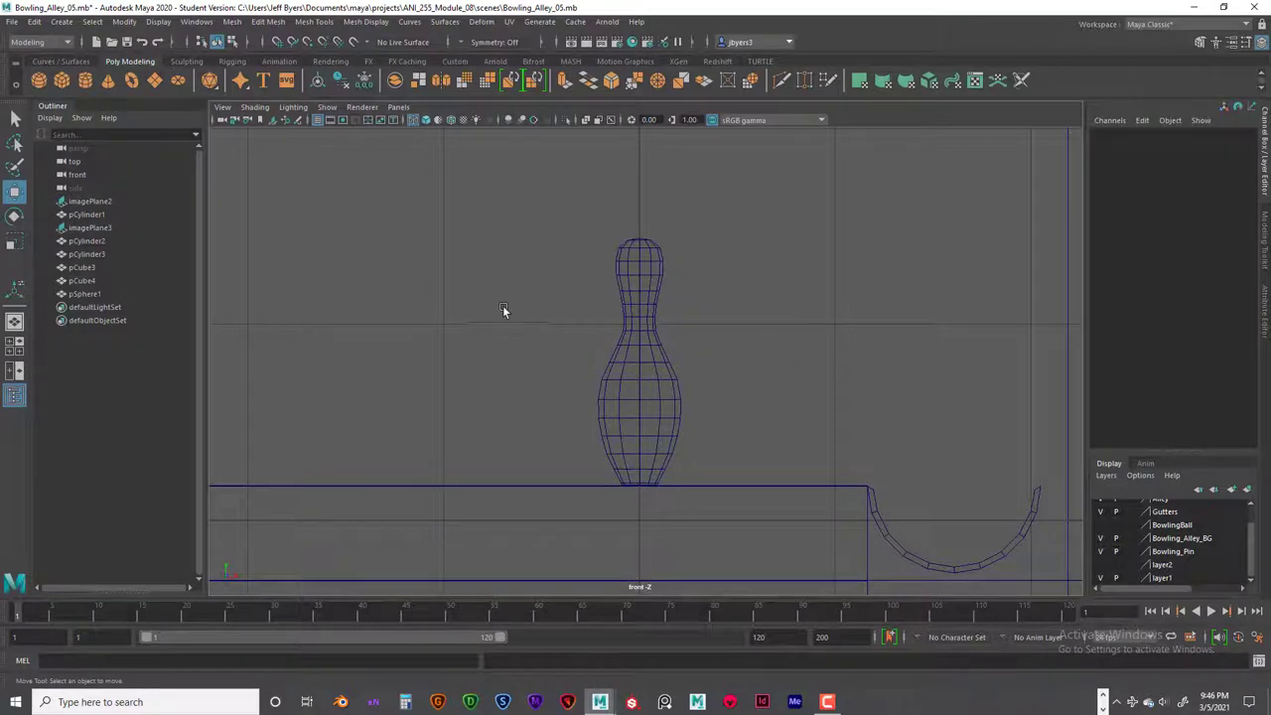
Show the BowlingBall layer and rest the ball on the alley beside the pin, at about X -0.794, Y 0.536
scroll(505, 309, "down", 6)
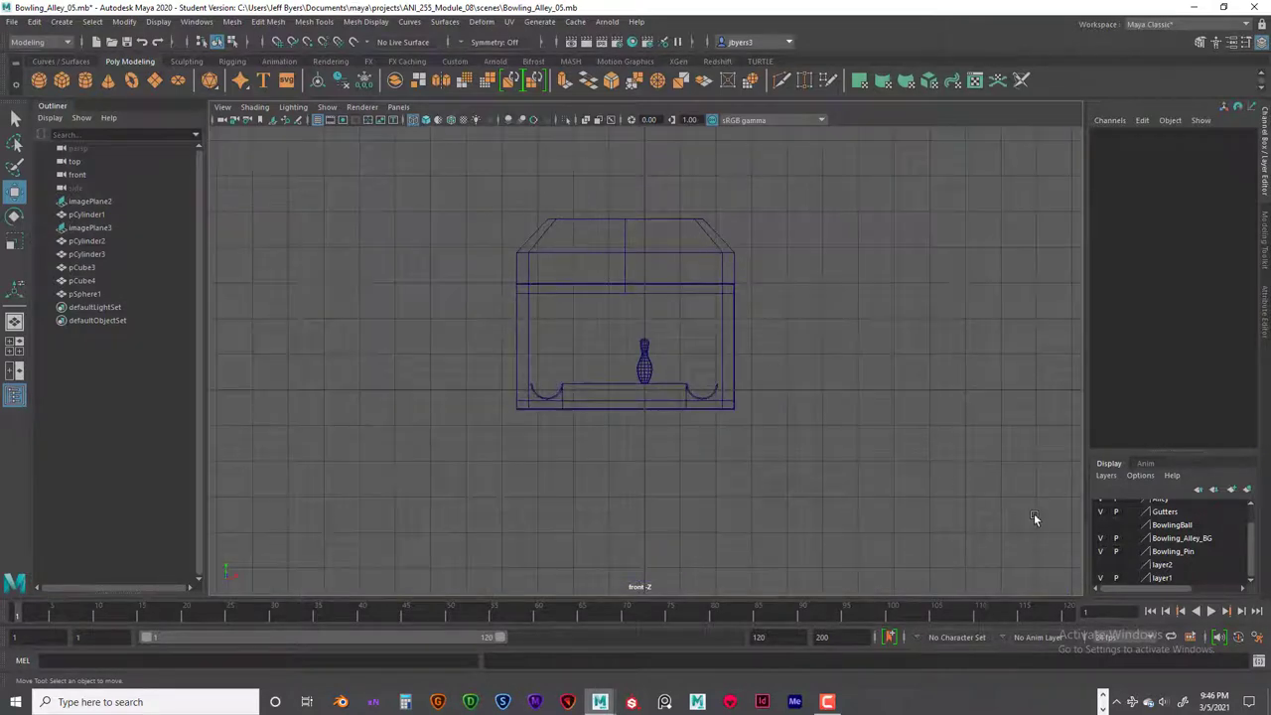
left_click(1100, 524)
scroll(624, 347, "up", 2)
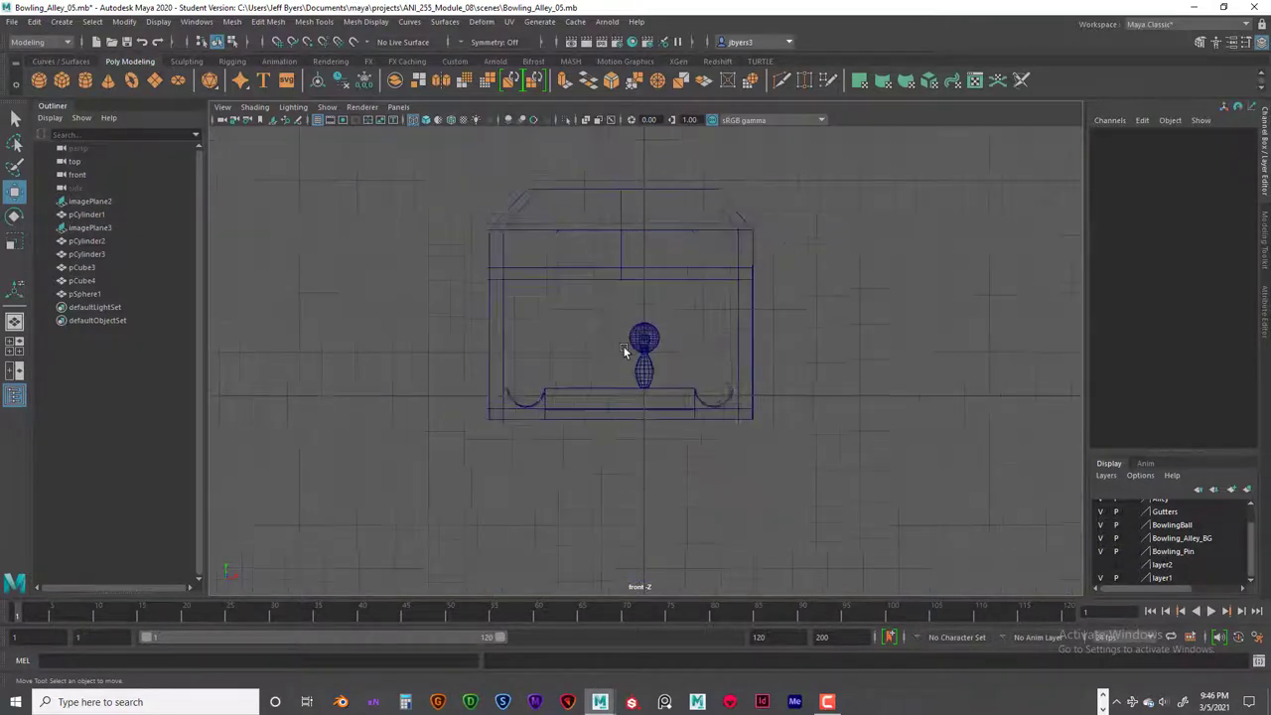
scroll(623, 347, "up", 2)
left_click(651, 313)
left_click_drag(643, 254, 643, 332)
left_click_drag(693, 386, 566, 385)
left_click_drag(570, 328, 569, 330)
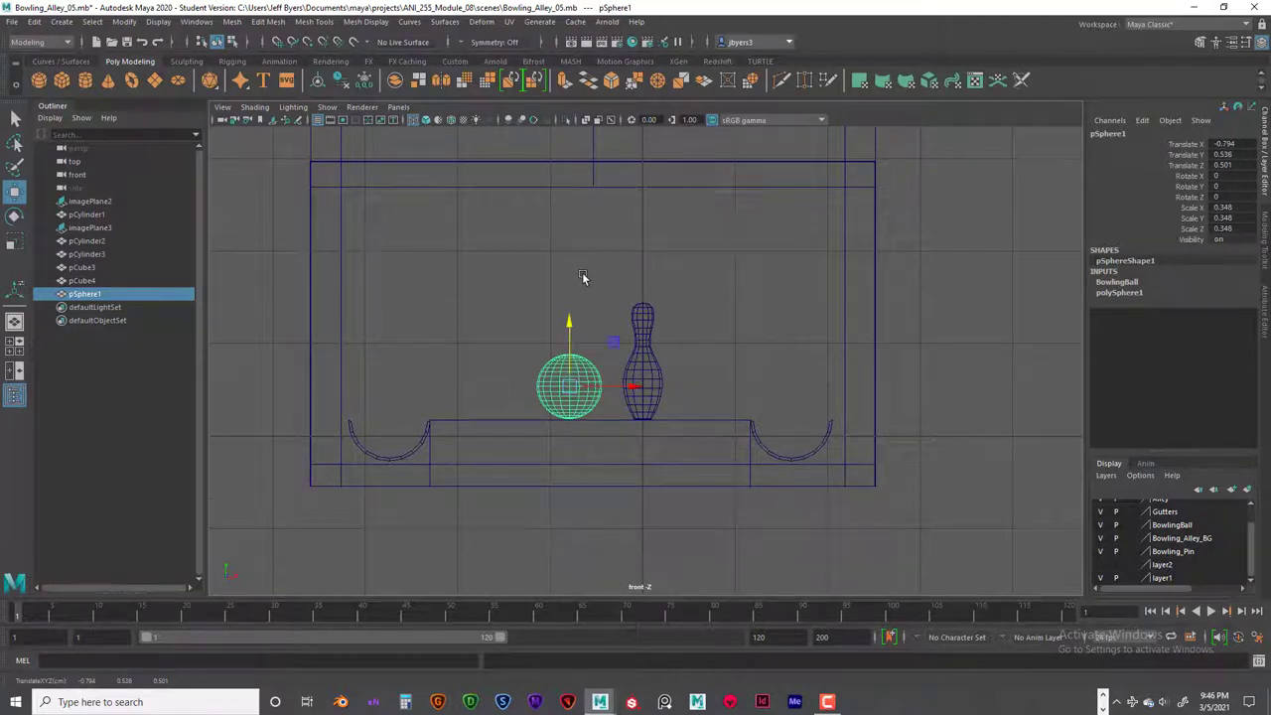
Import the ball dimension drawing "Screen Shot 2021-03-03 at 1.39.50 PM.png" as an image plane in the front view
scroll(583, 278, "up", 2)
left_click(222, 108)
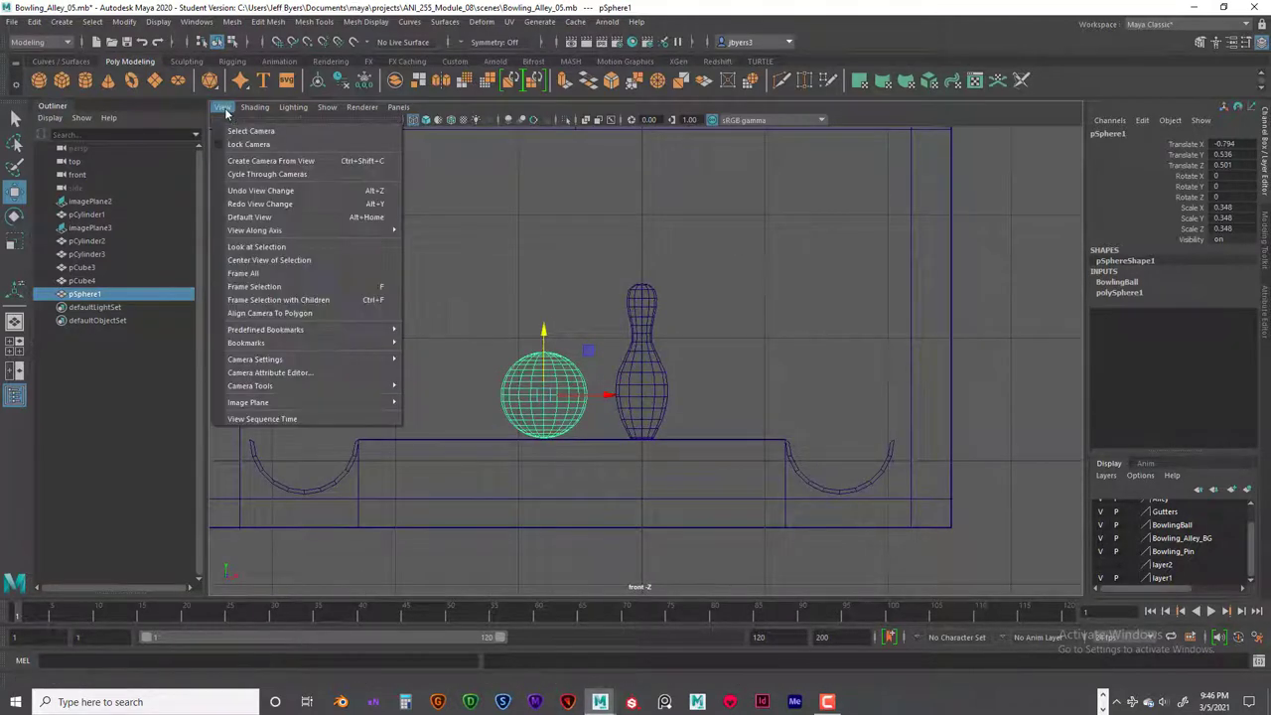
mouse_move(327, 402)
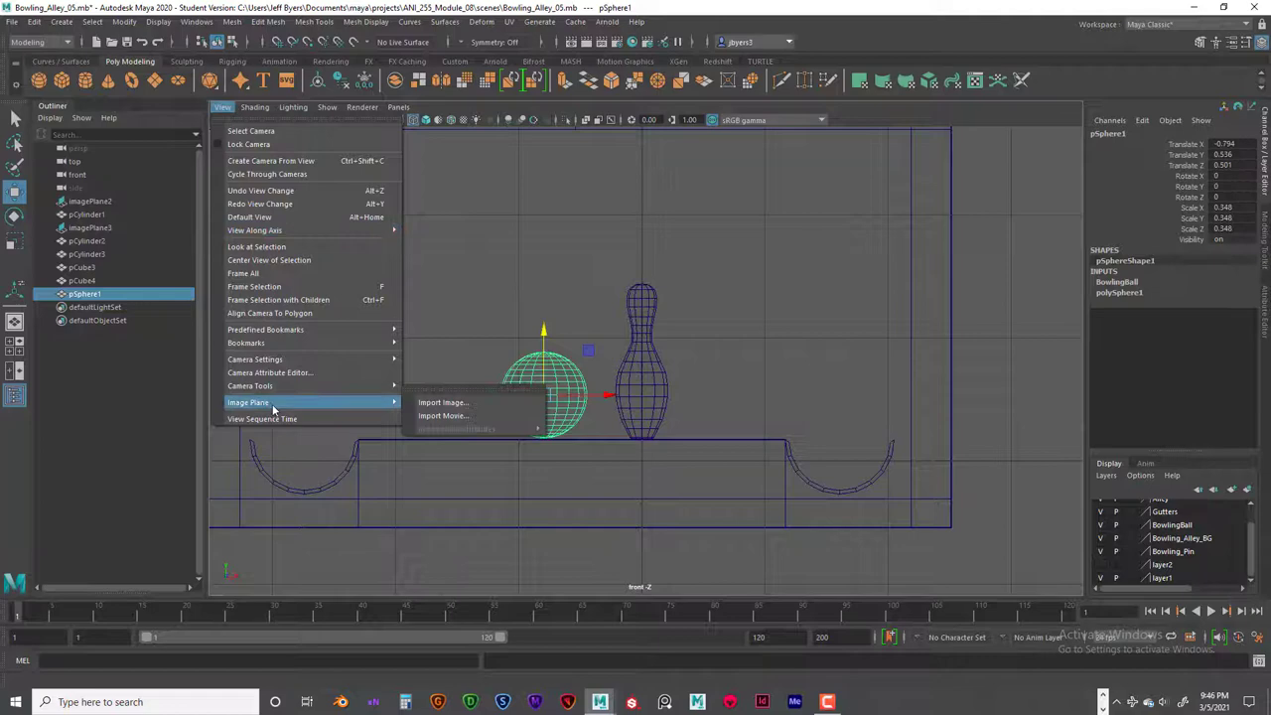
left_click(437, 402)
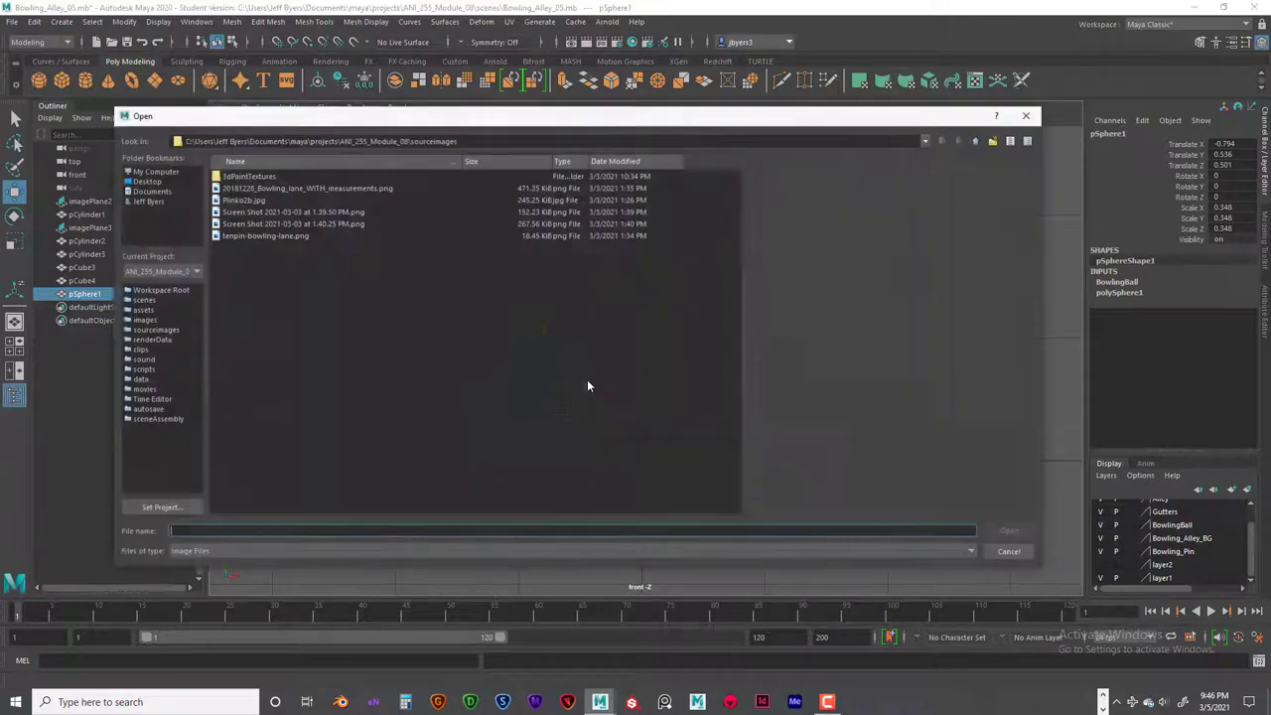
left_click(262, 232)
left_click(264, 225)
left_click(266, 214)
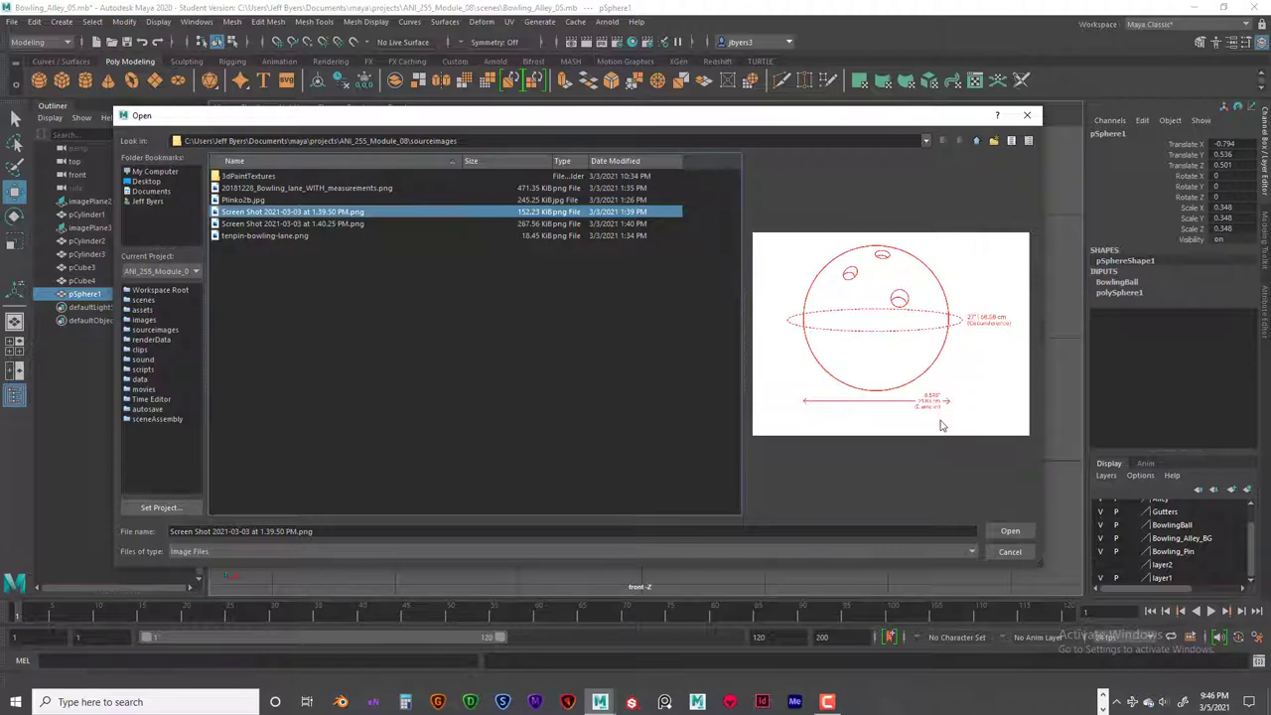
left_click(1010, 532)
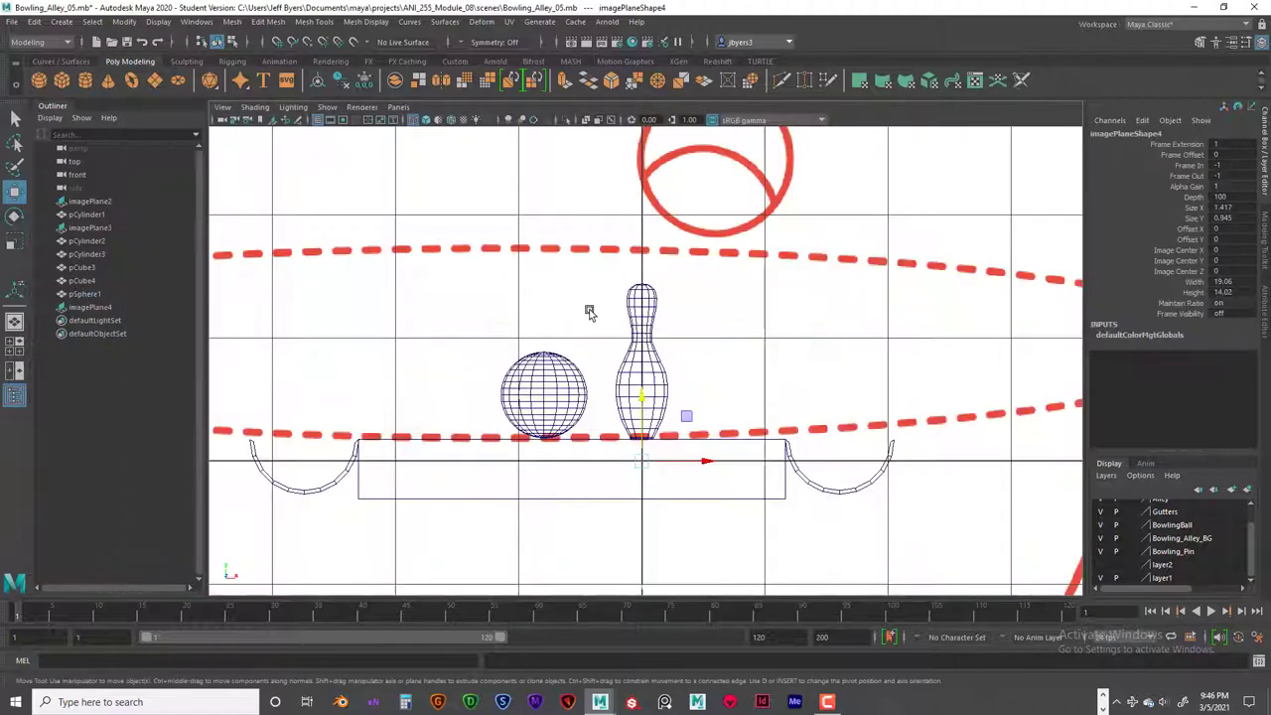
Scale the imported ball reference plane down to about 0.253 and delete it
scroll(743, 313, "down", 3)
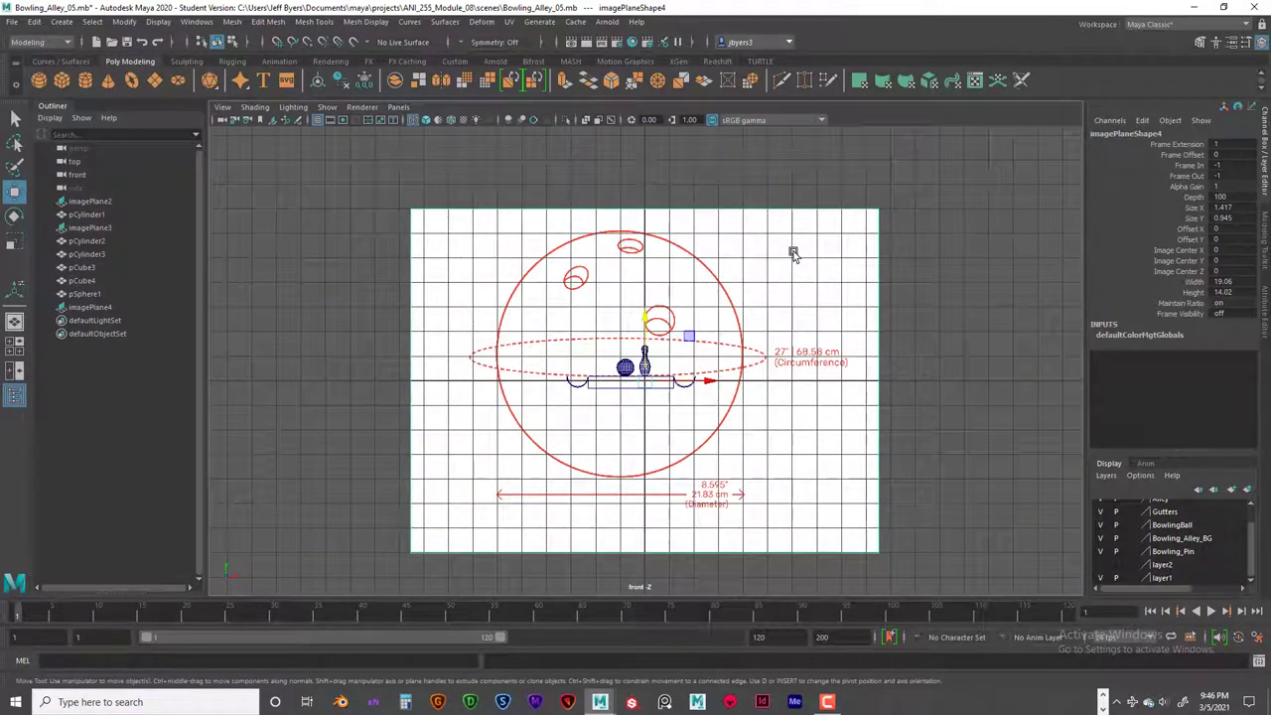
key("r")
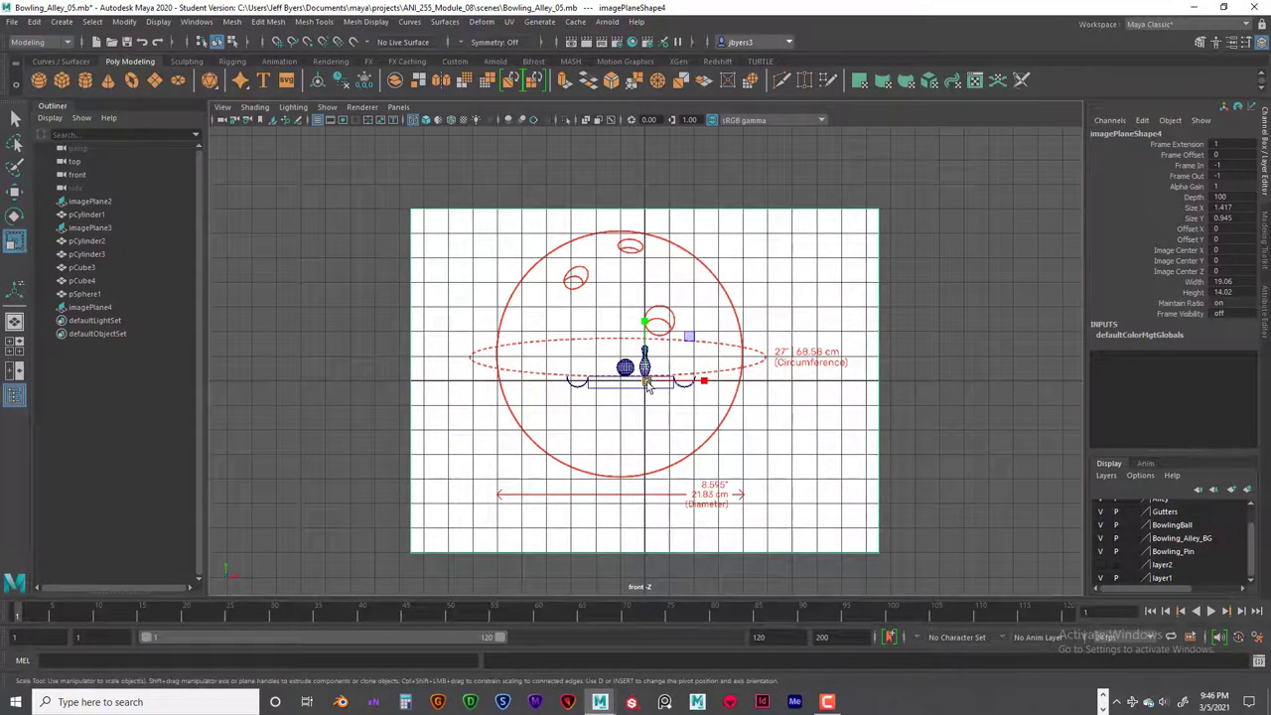
left_click_drag(652, 382, 494, 374)
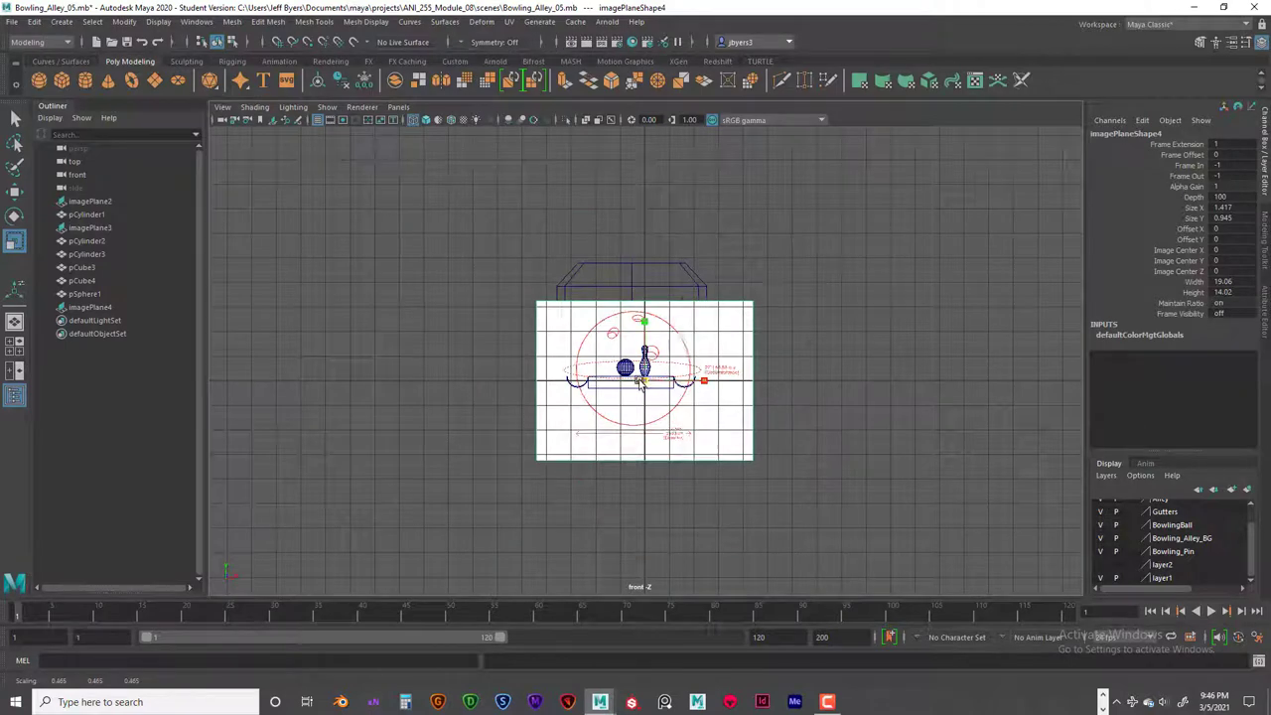
left_click_drag(646, 382, 584, 380)
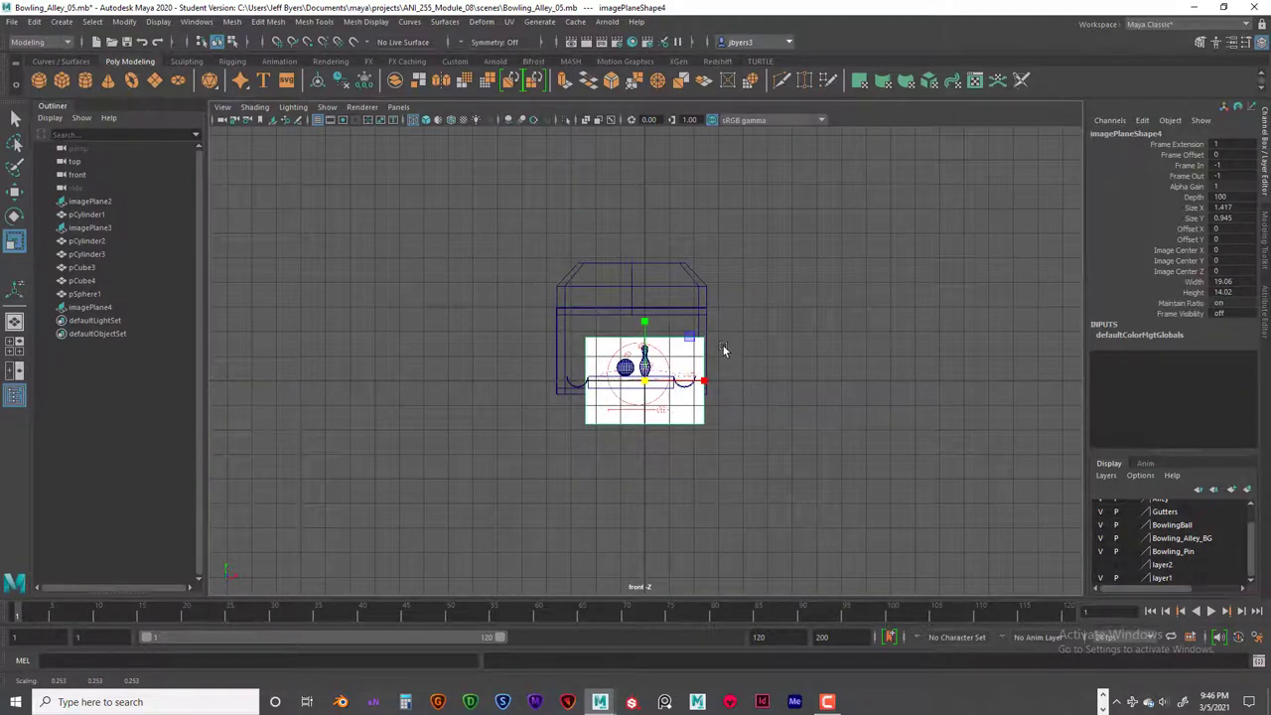
key("Delete")
scroll(704, 367, "up", 5)
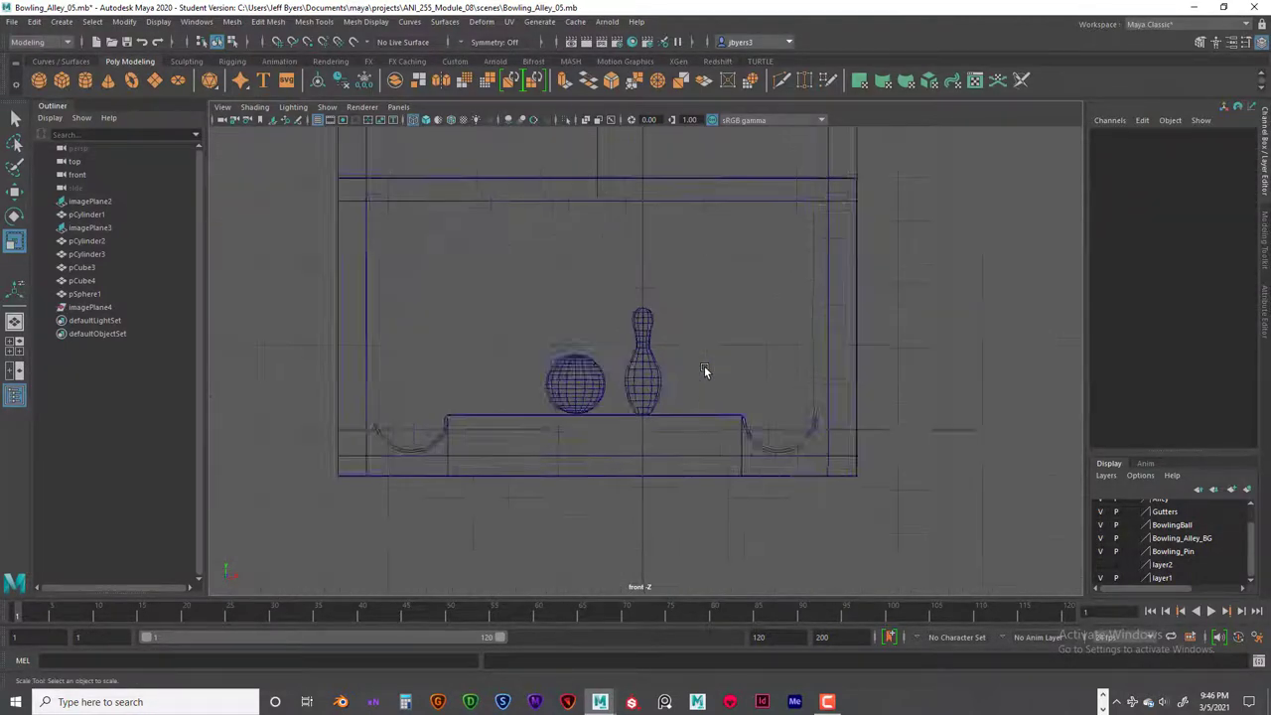
Save the bowling alley scene
scroll(703, 367, "up", 3)
scroll(702, 366, "down", 5)
scroll(702, 368, "up", 3)
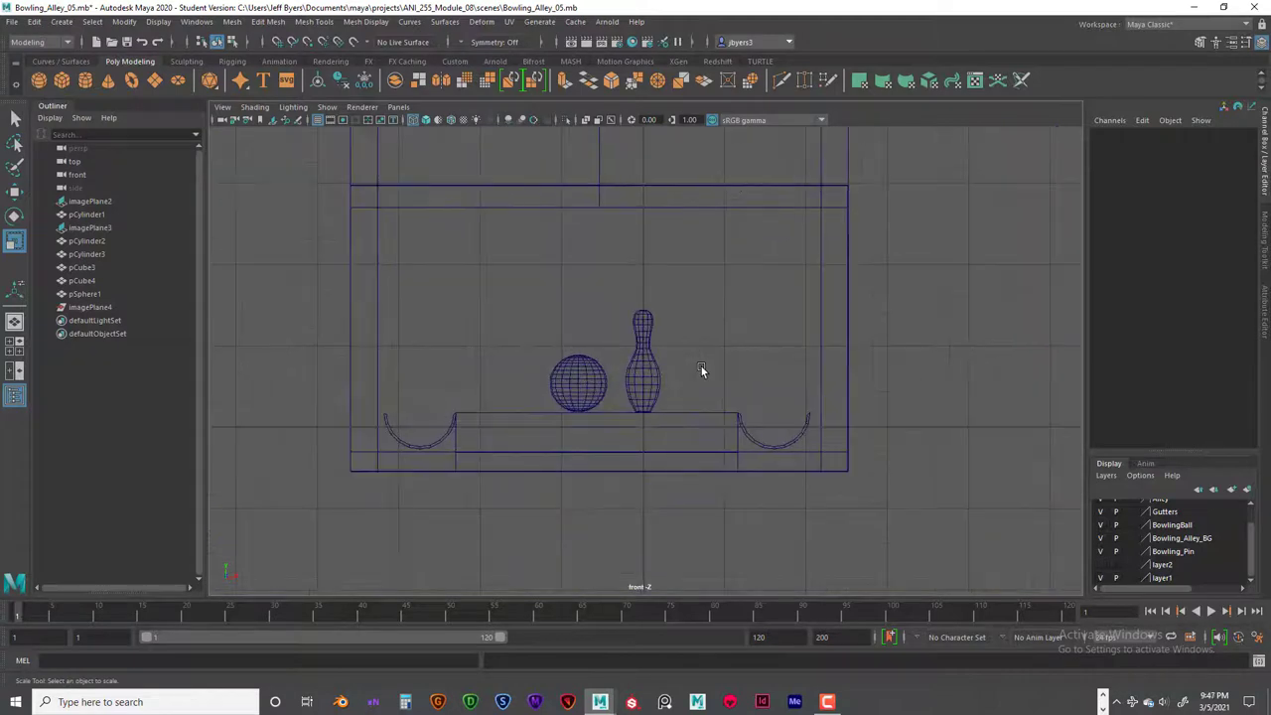
key("ctrl+s")
Lift the pin off the alley to about Translate Y 2.967 and lower it back onto the surface at Translate Y 2.146
left_click(645, 363)
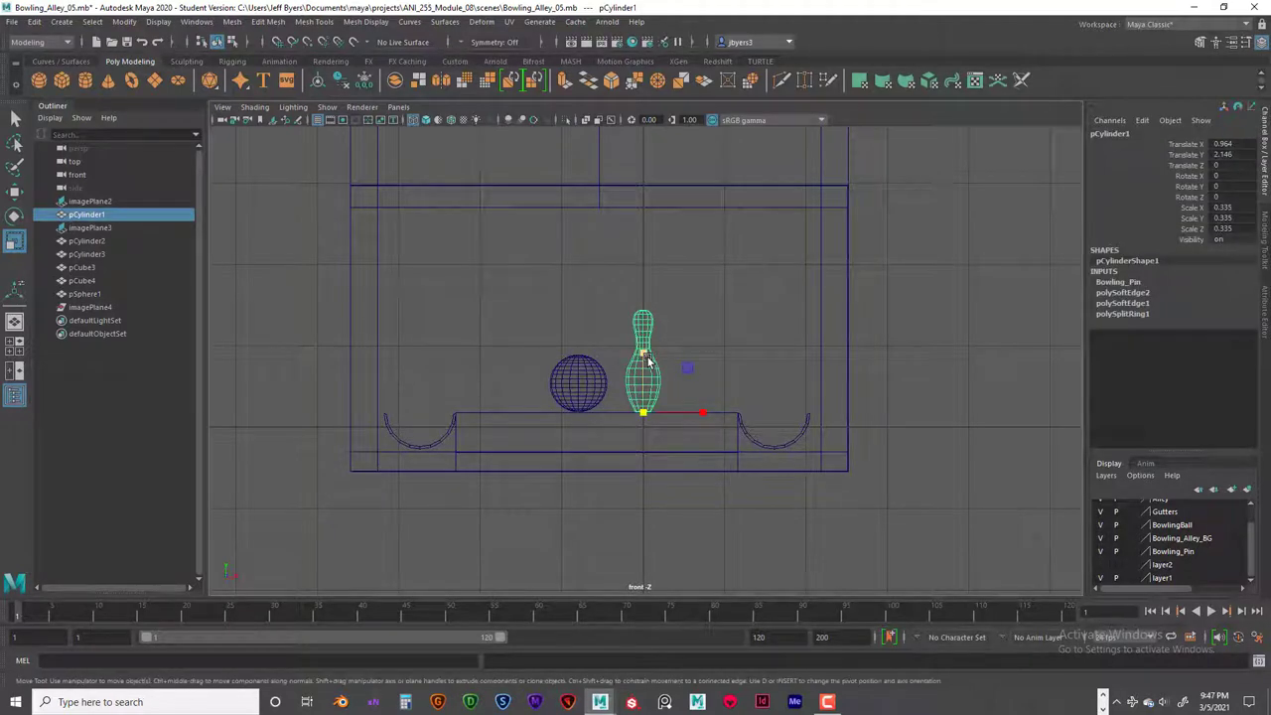
key("w")
left_click_drag(648, 351, 646, 281)
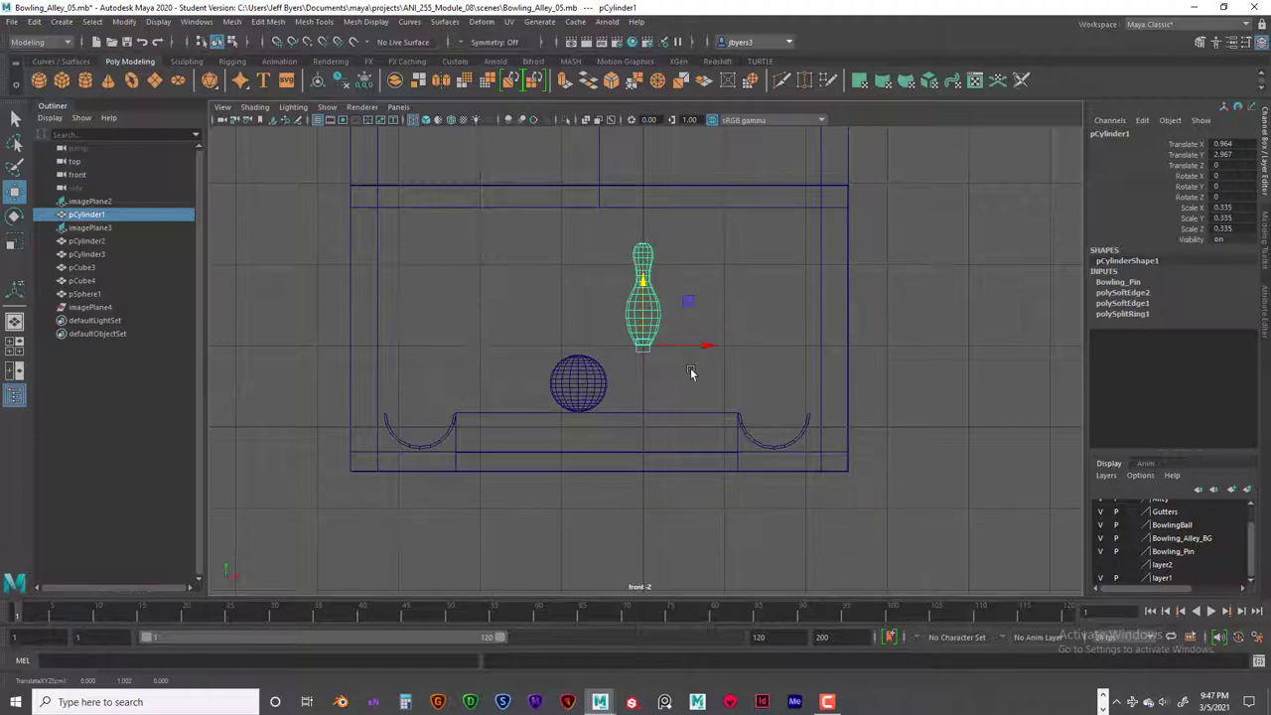
left_click_drag(642, 286, 649, 352)
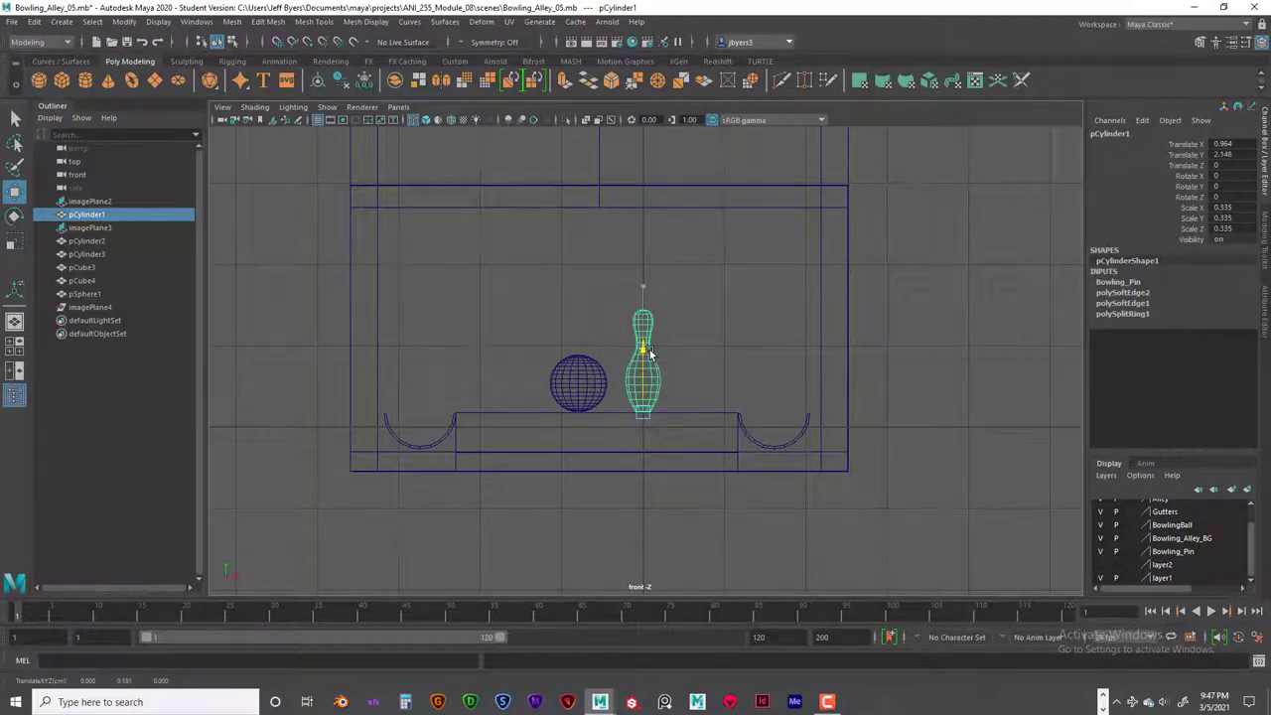
Slide the ball sideways across the alley in the front view to about Translate X -0.994
scroll(624, 363, "up", 4)
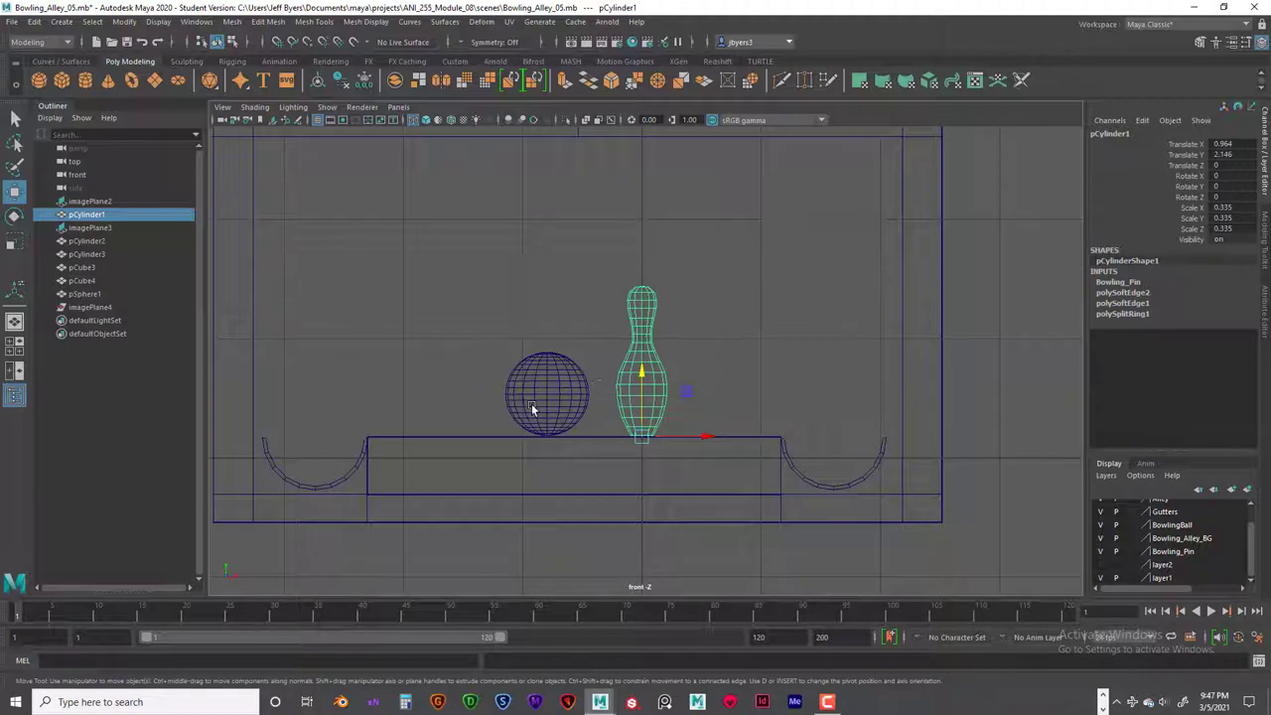
left_click(537, 373)
left_click_drag(603, 399, 504, 399)
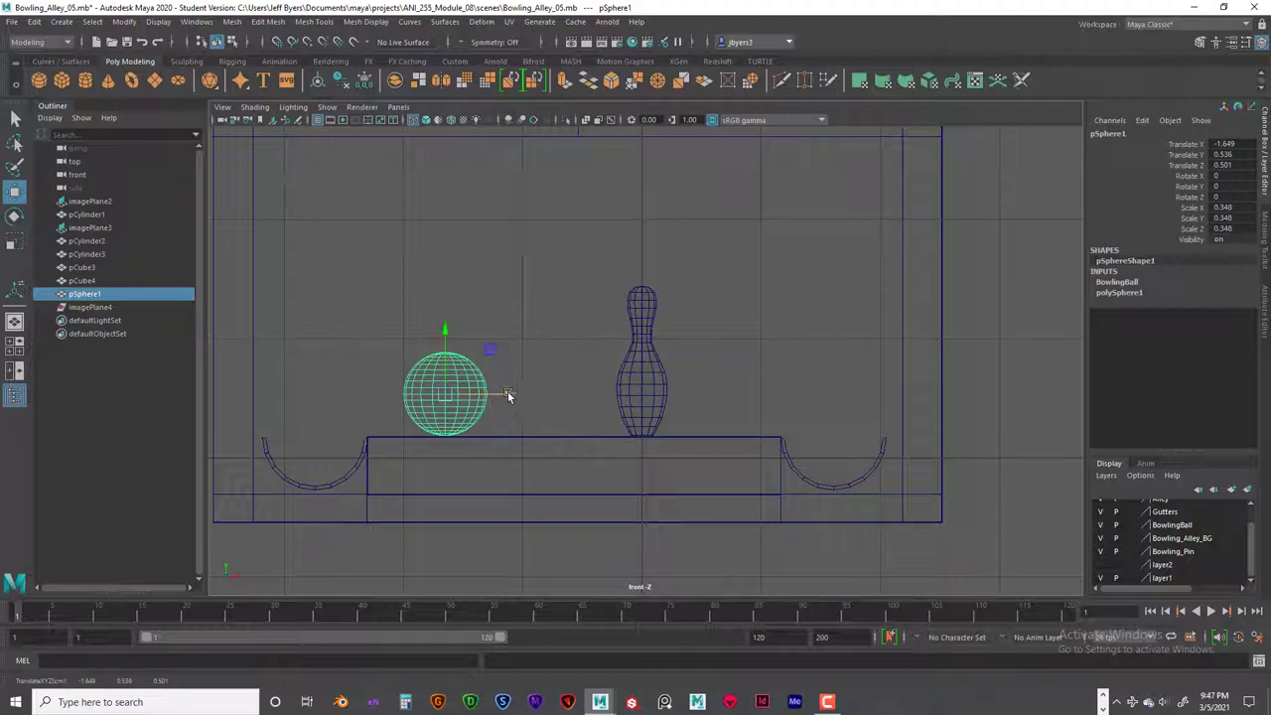
left_click_drag(507, 394, 588, 396)
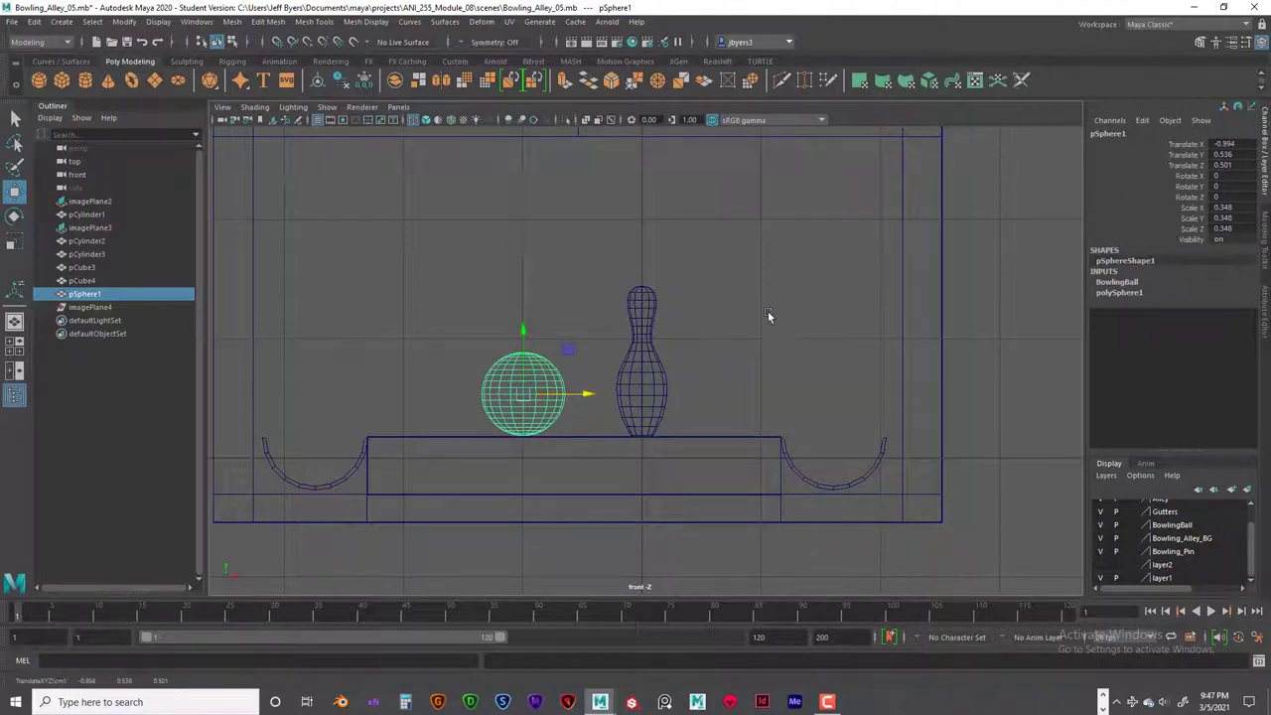
Examine the ball beside the pin in the perspective view, the ball's sphere creation settings and the whole length of the alley
key("space")
key("space")
right_click_drag(778, 280, 701, 311, "alt")
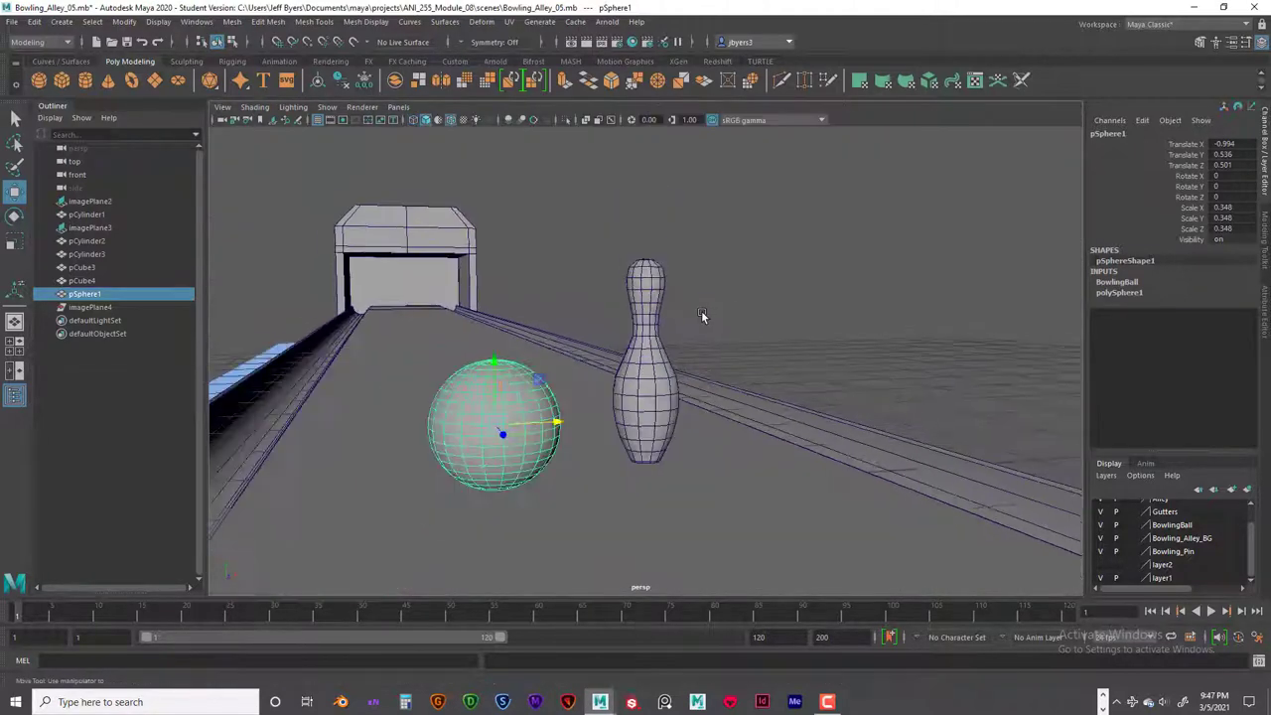
left_click(654, 343)
left_click(541, 399)
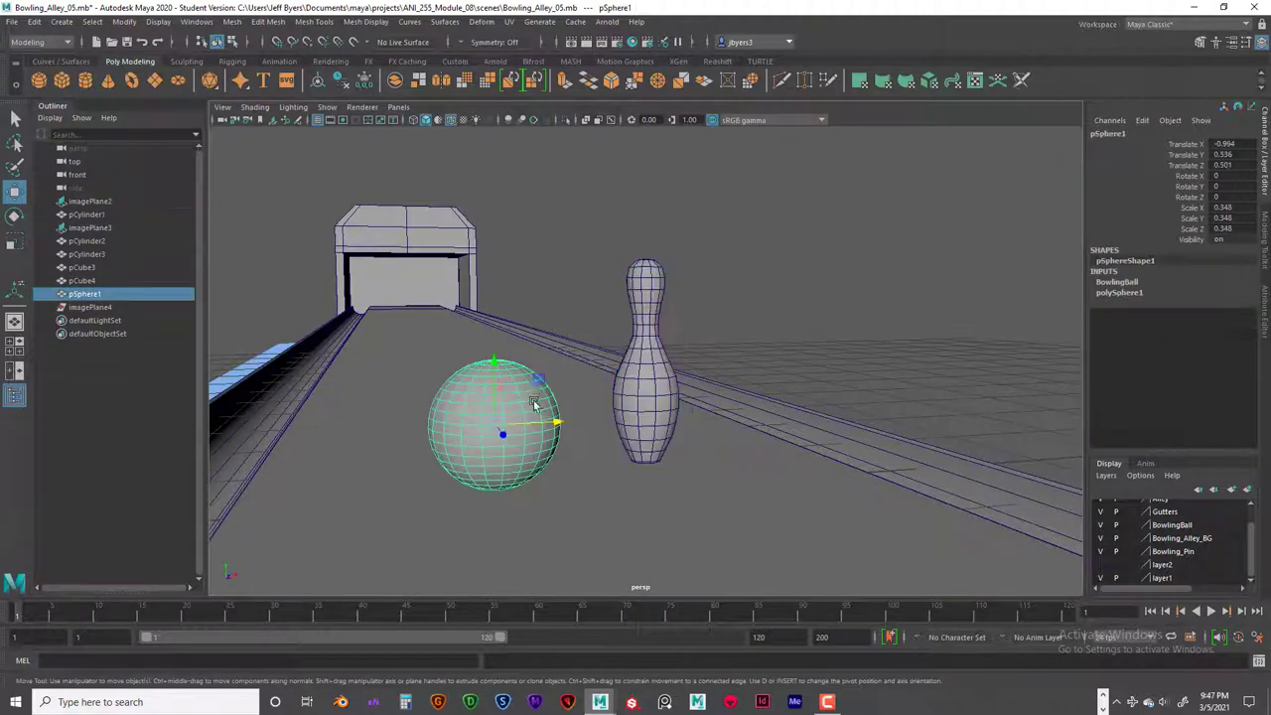
left_click_drag(606, 344, 681, 361, "alt")
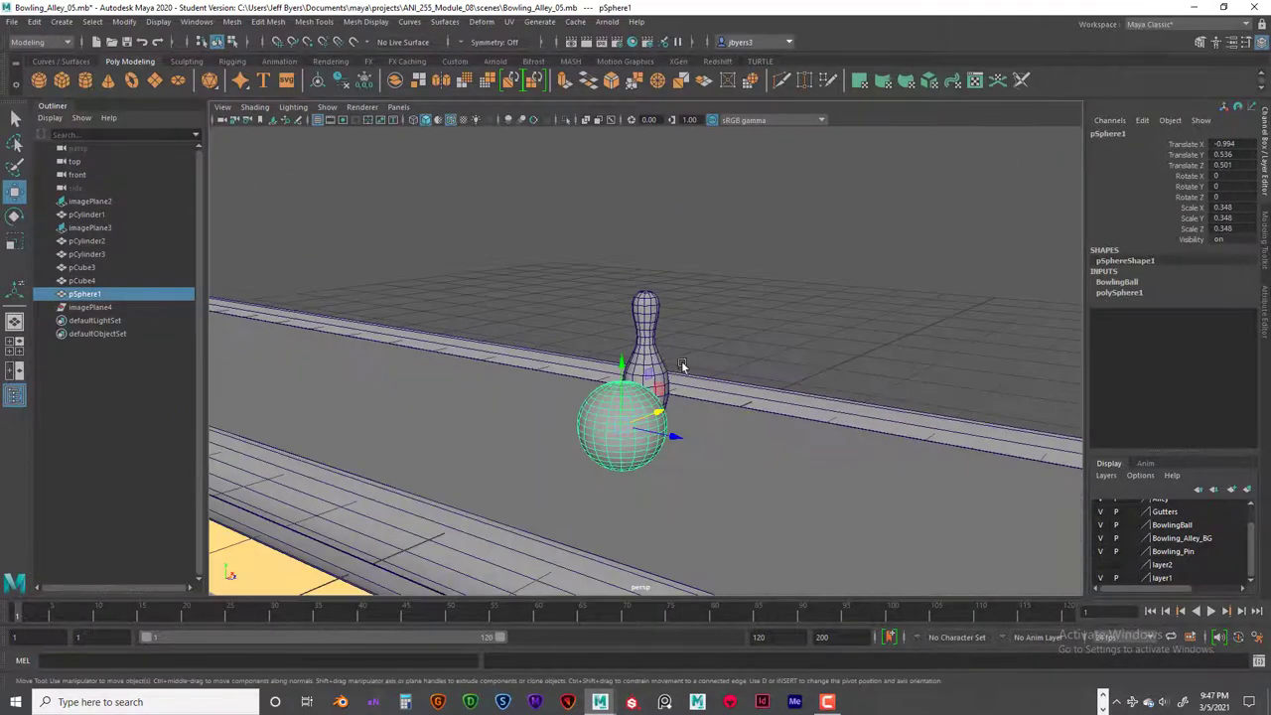
left_click_drag(803, 366, 730, 406, "alt")
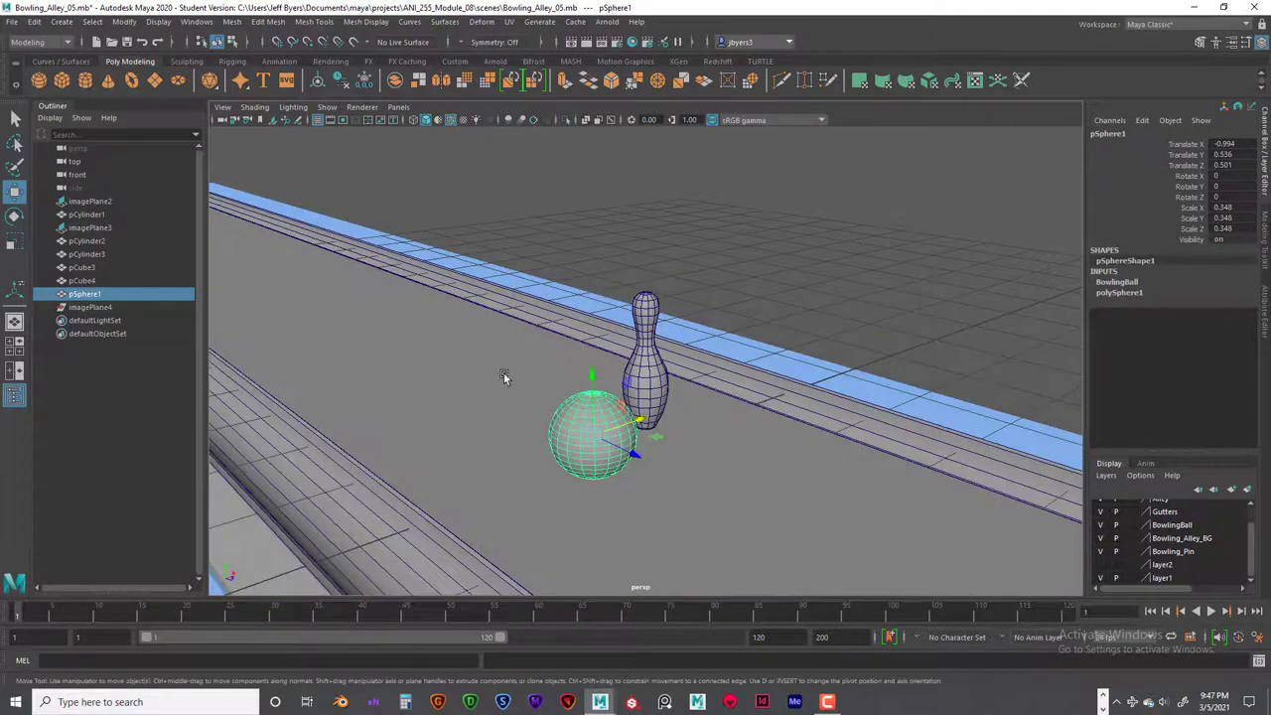
mouse_move(559, 373)
left_mouse_down("alt")
mouse_move(478, 365)
mouse_move(561, 376)
left_mouse_up("alt")
left_click(1150, 294)
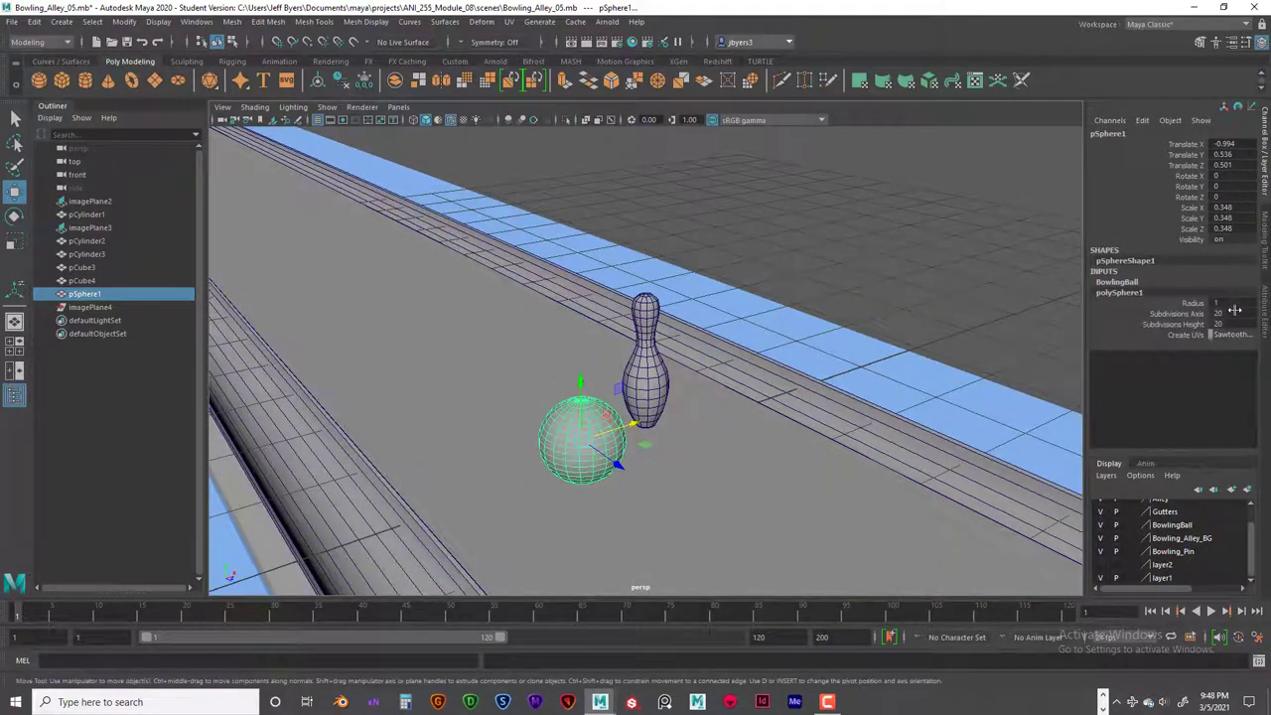
left_click(812, 234)
scroll(799, 243, "down", 10)
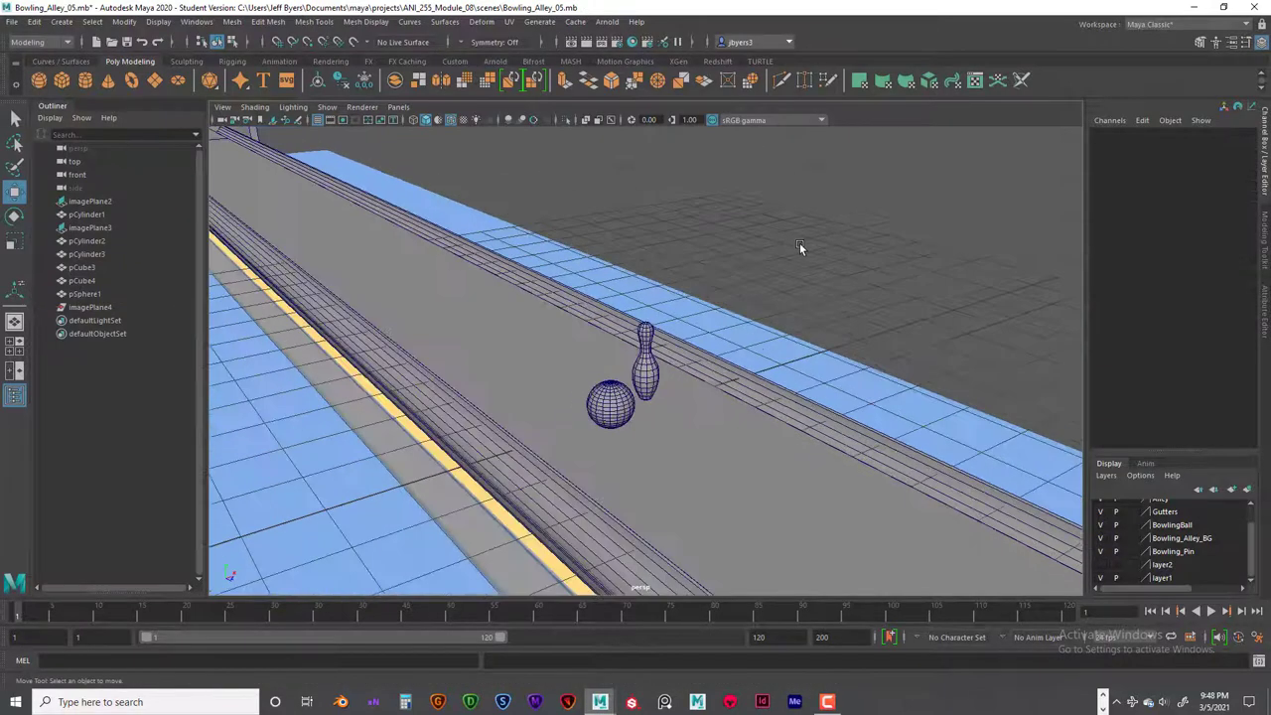
scroll(796, 288, "down", 8)
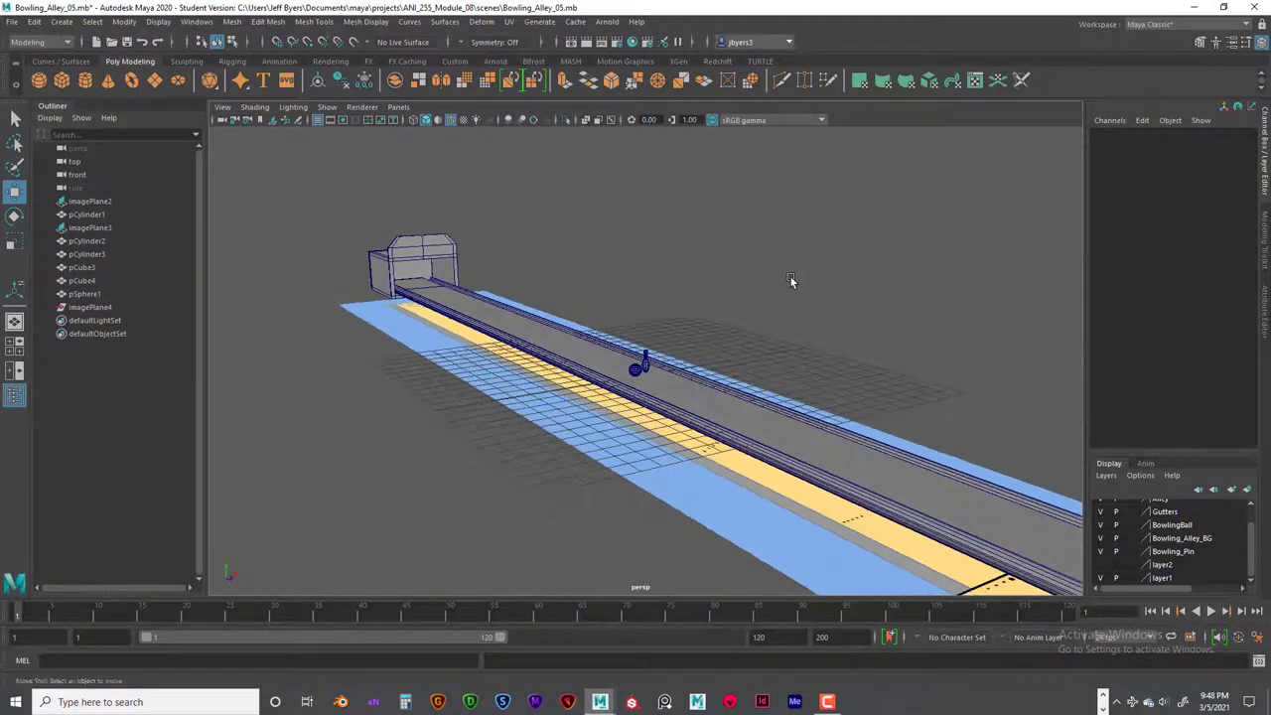
left_click_drag(798, 280, 652, 254, "alt")
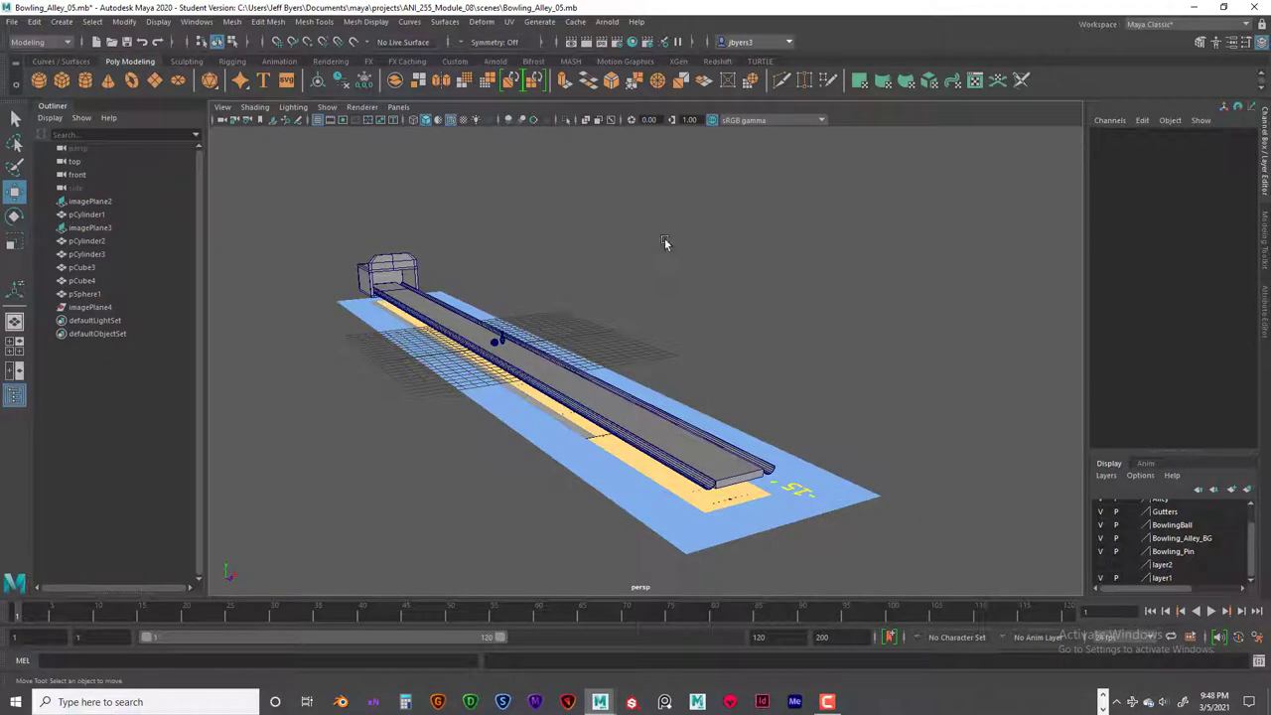
Slide the ball along the alley, away from the back wall and pin, to about Translate Z 22.378
left_click(496, 344)
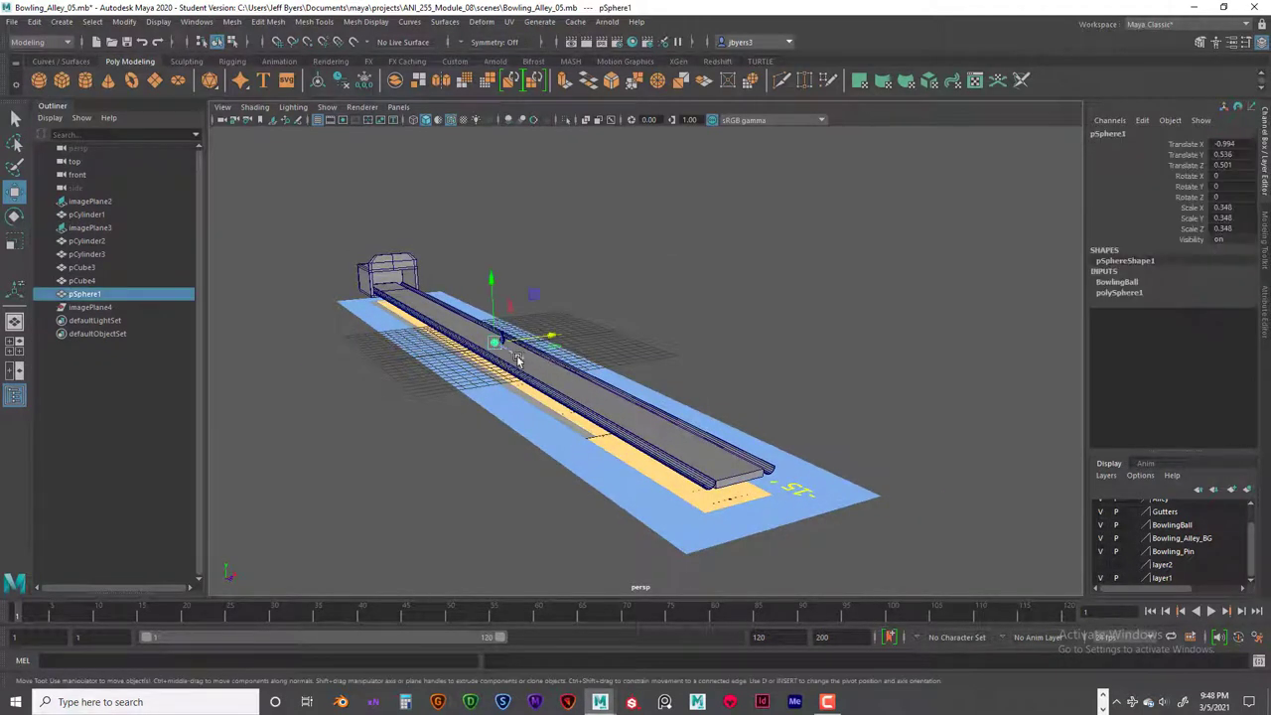
left_click_drag(517, 361, 764, 493)
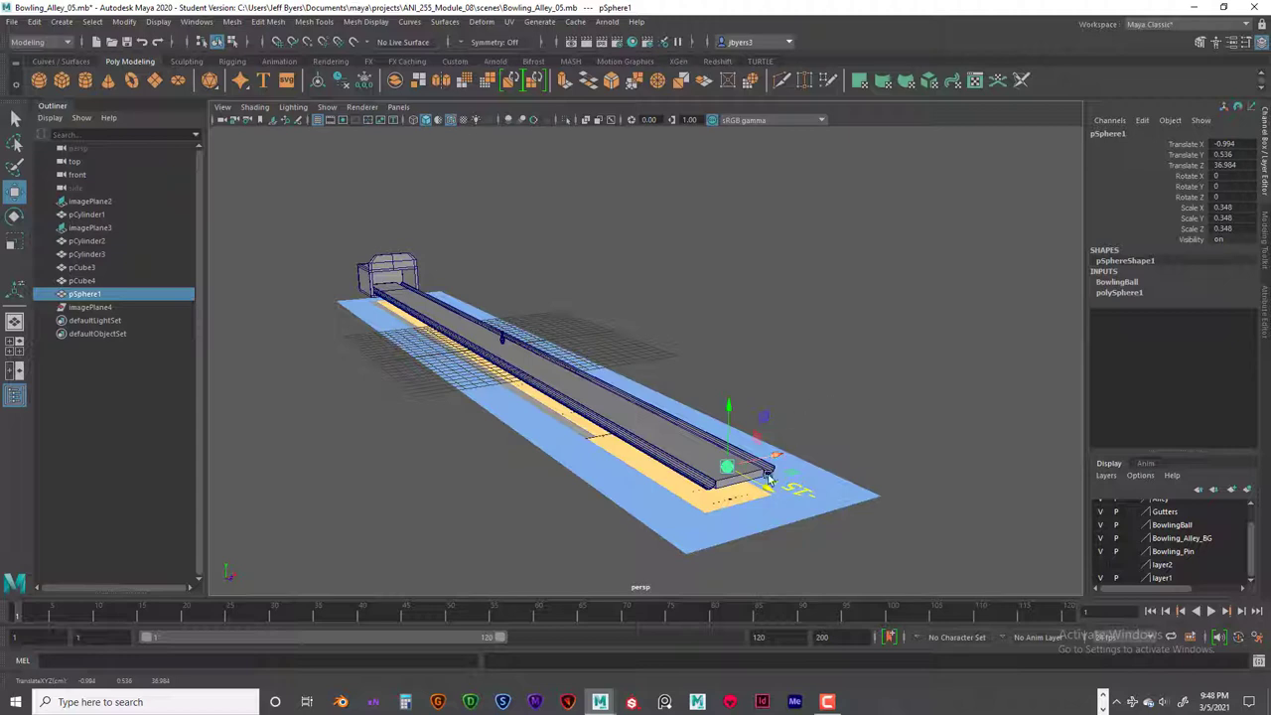
left_click_drag(768, 485, 636, 420)
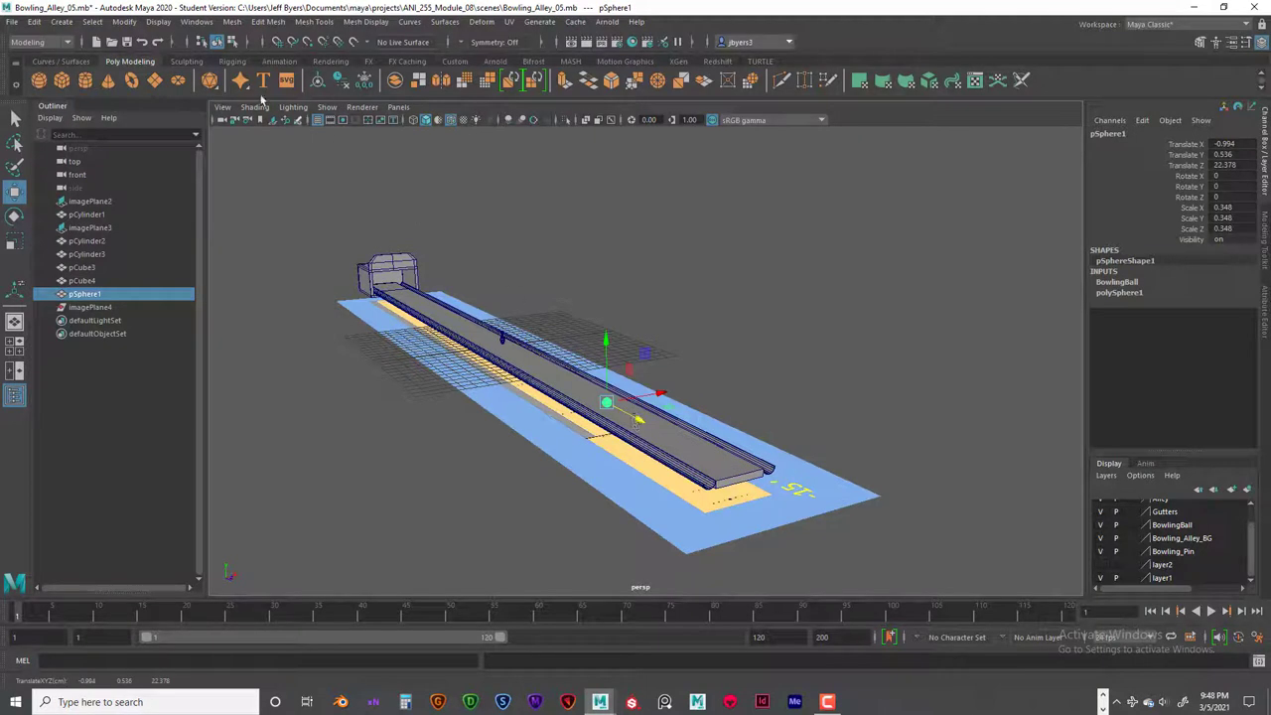
Create a polygon torus and raise it above the alley to about Translate Y 2.974
left_click(132, 81)
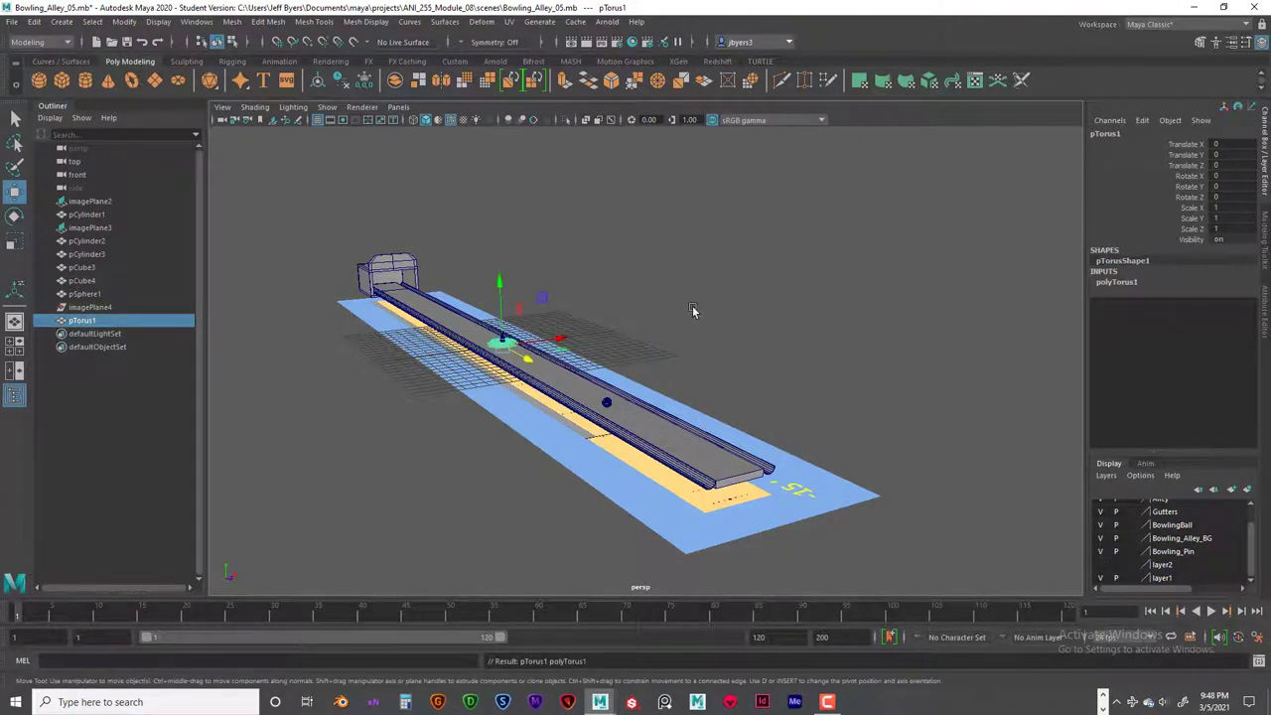
left_click_drag(500, 281, 500, 249)
key("f")
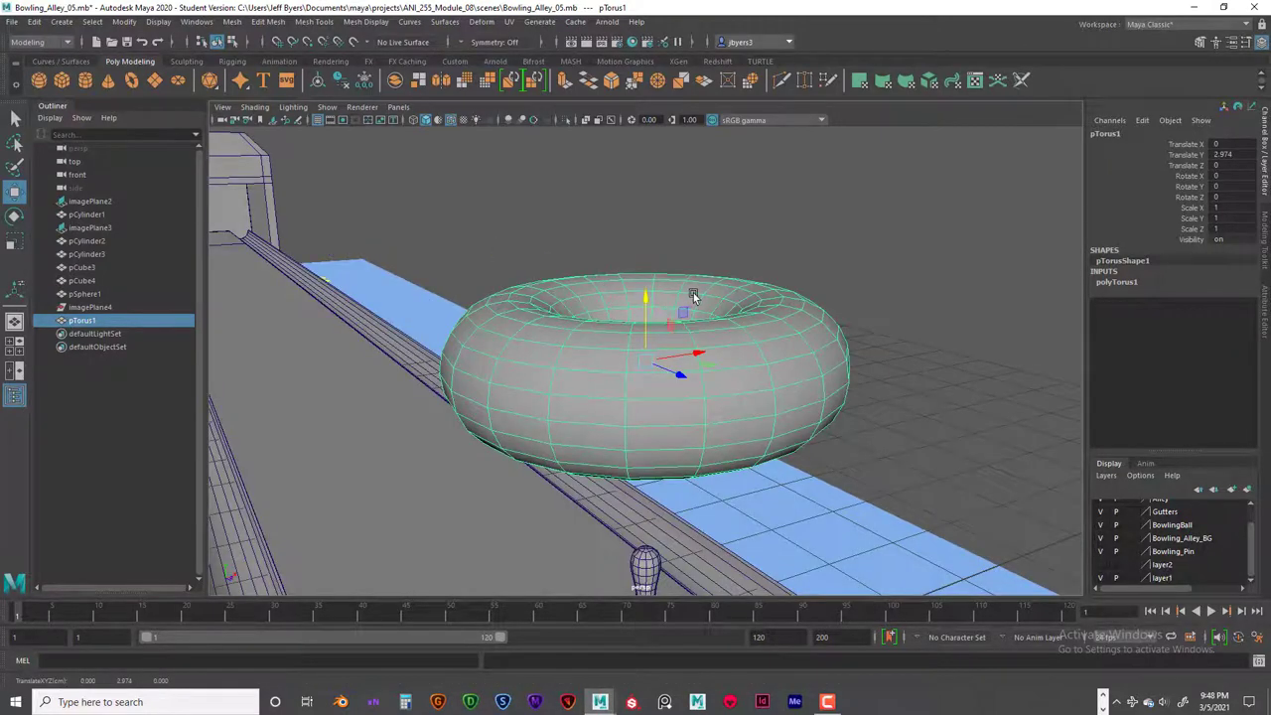
left_click_drag(693, 296, 755, 313, "alt")
scroll(709, 320, "down", 5)
Set the torus's radius to 7
left_click(1126, 283)
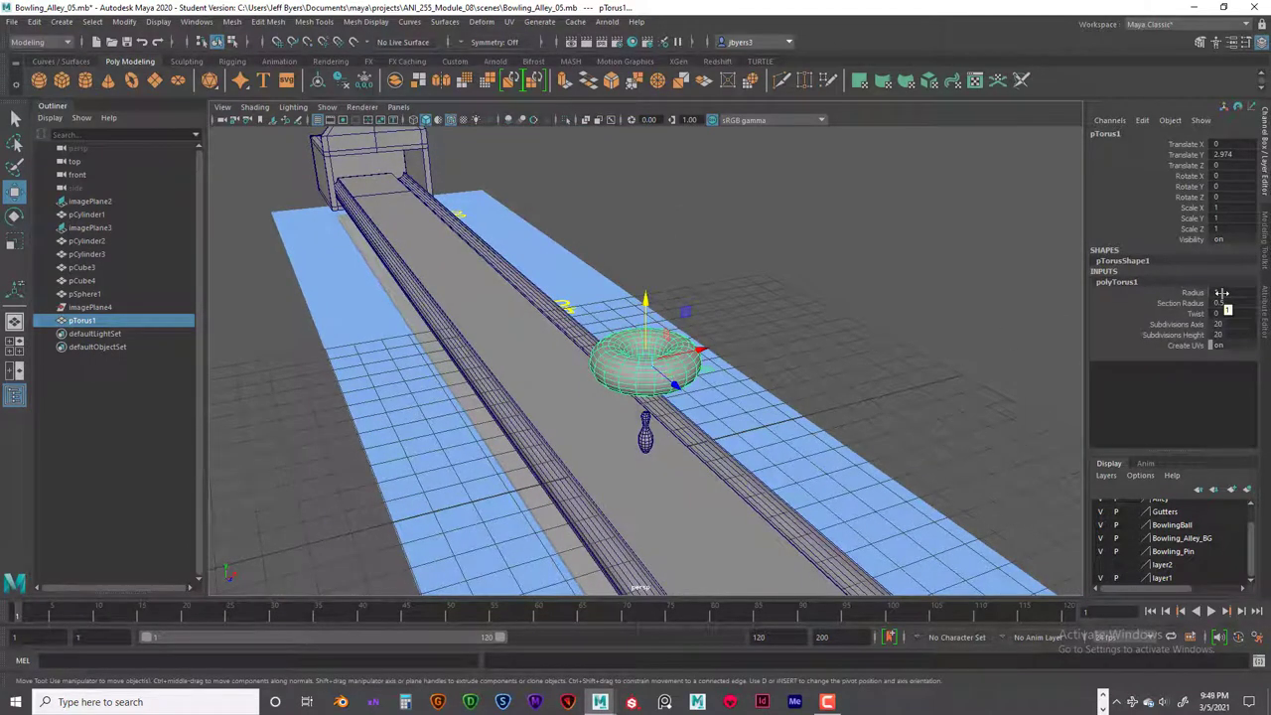
left_click(1192, 294)
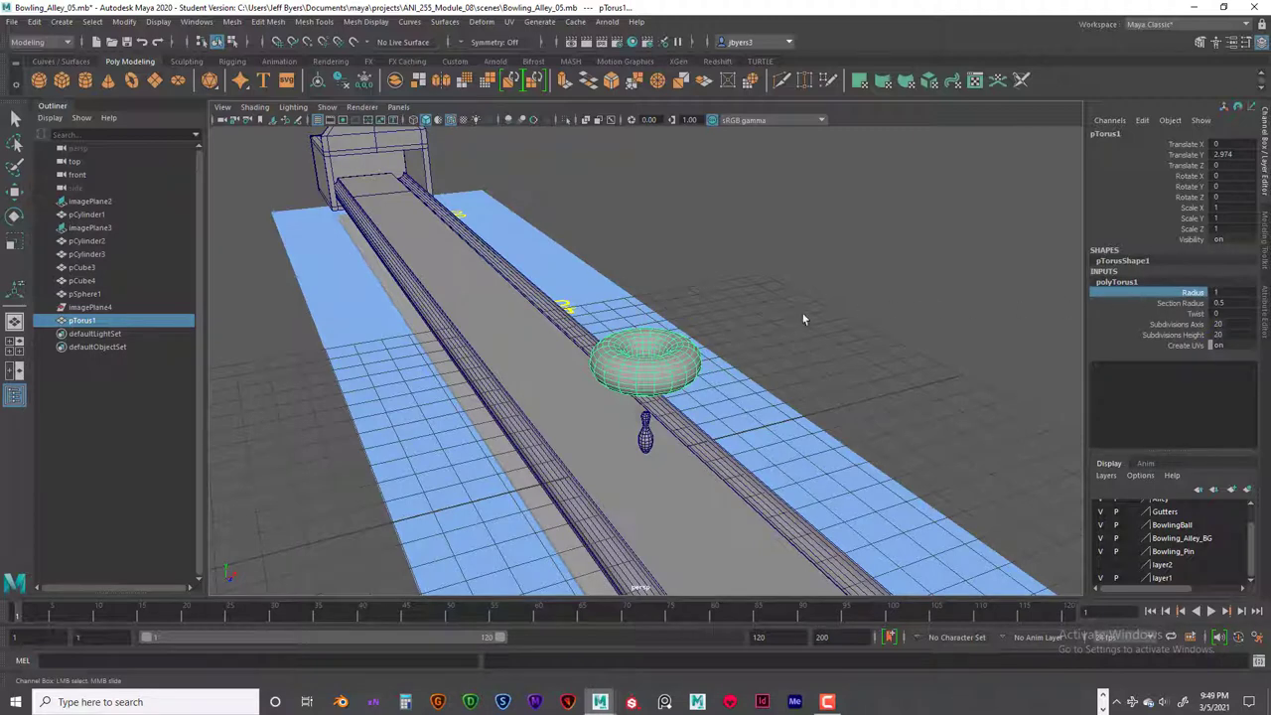
mouse_move(801, 316)
middle_mouse_down()
mouse_move(836, 313)
mouse_move(823, 315)
middle_mouse_up()
left_click(1216, 292)
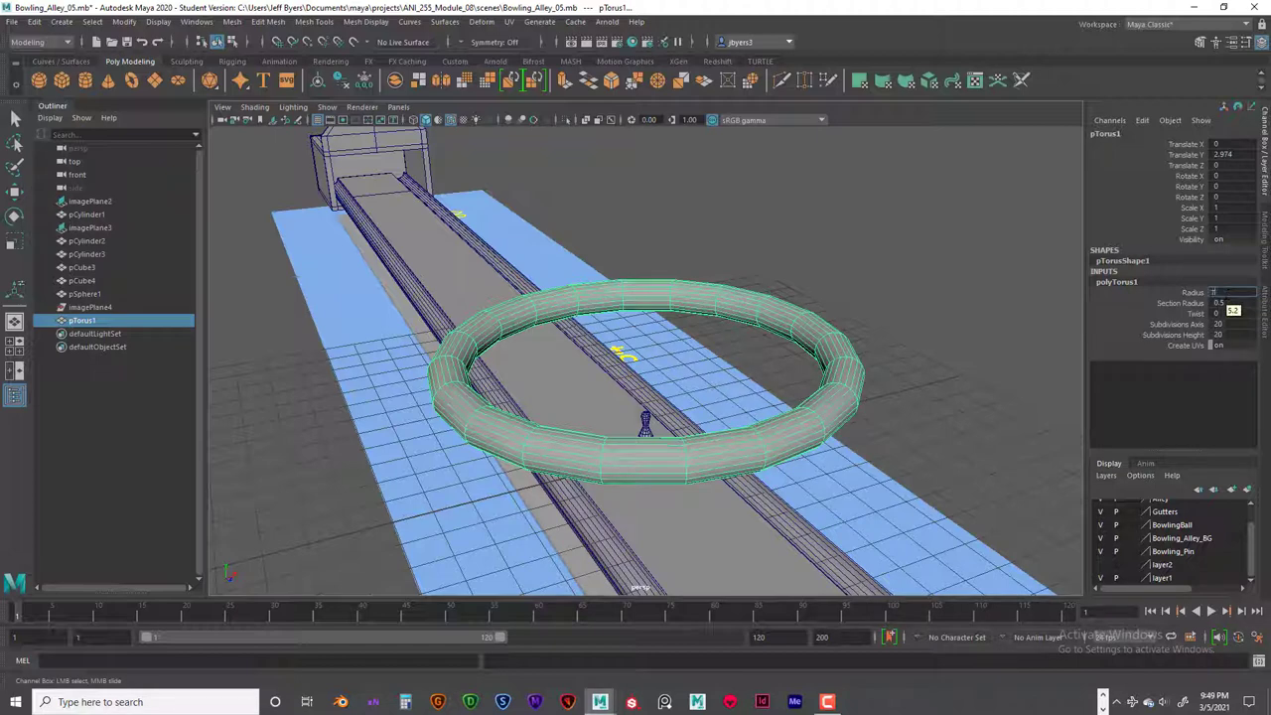
type("7")
key("Return")
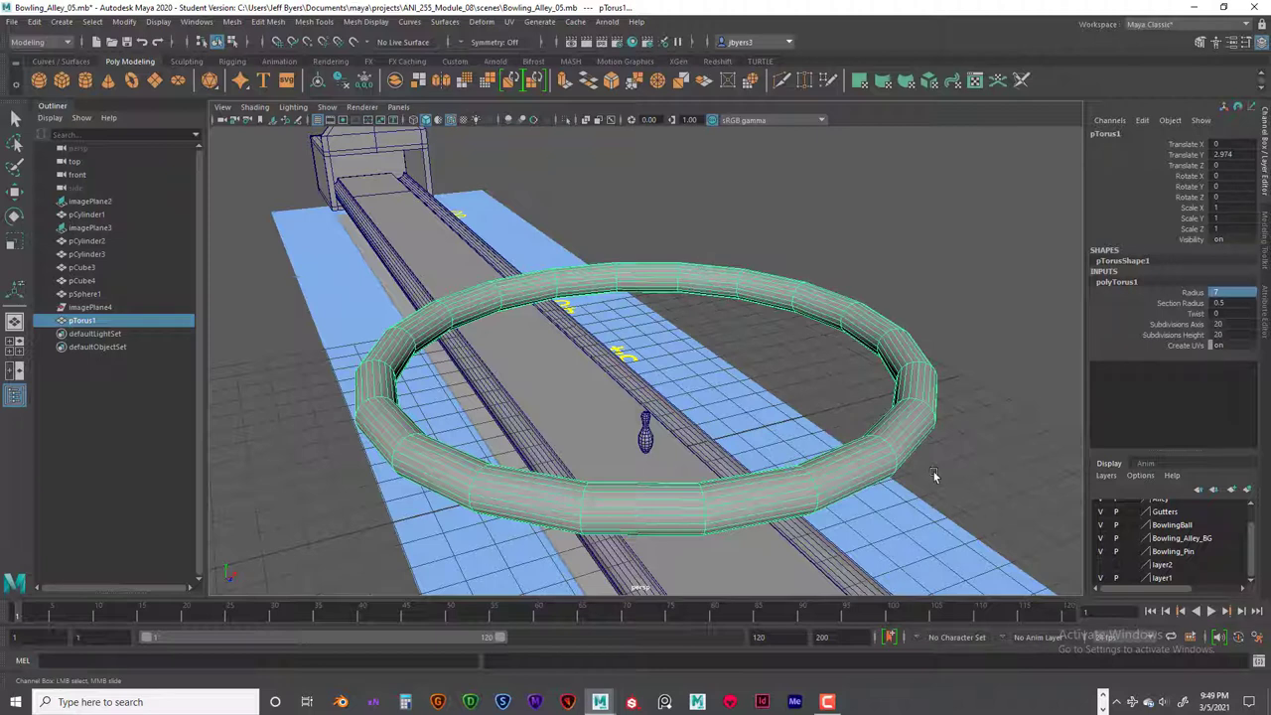
Set the torus's Subdivisions Axis to 48 and reselect the torus with the Move tool
double_click(1228, 326)
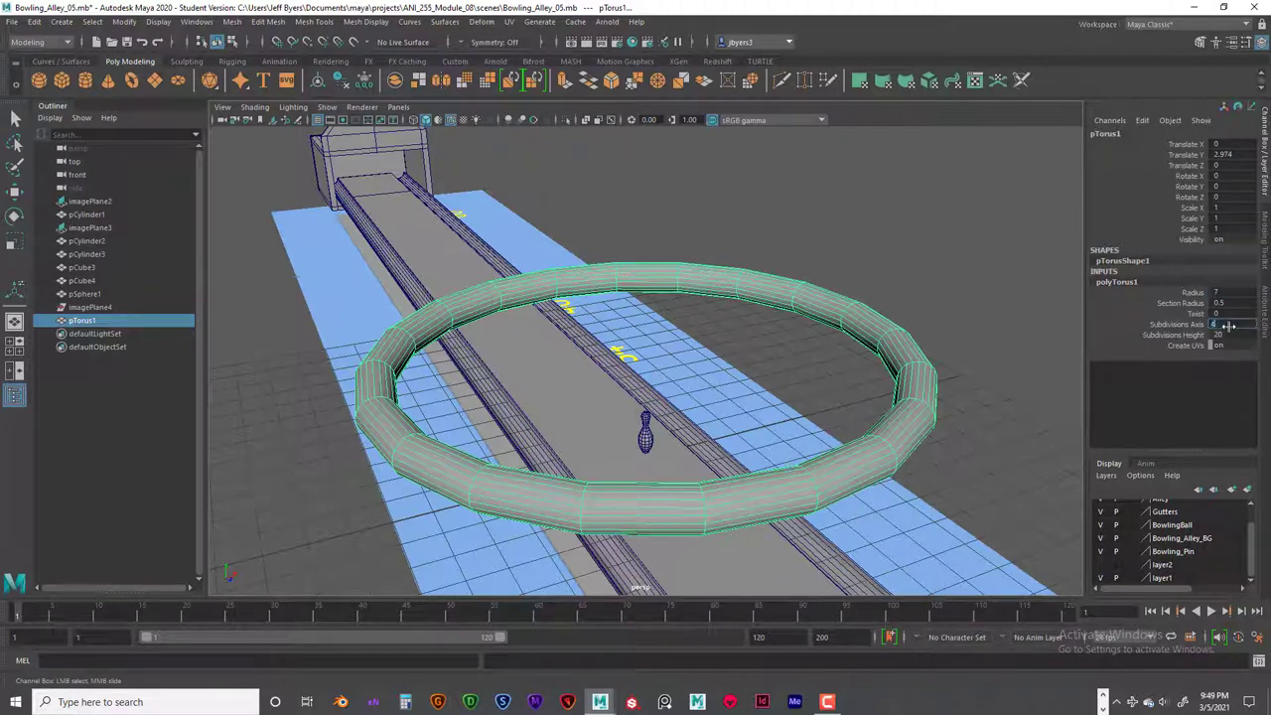
key("Return")
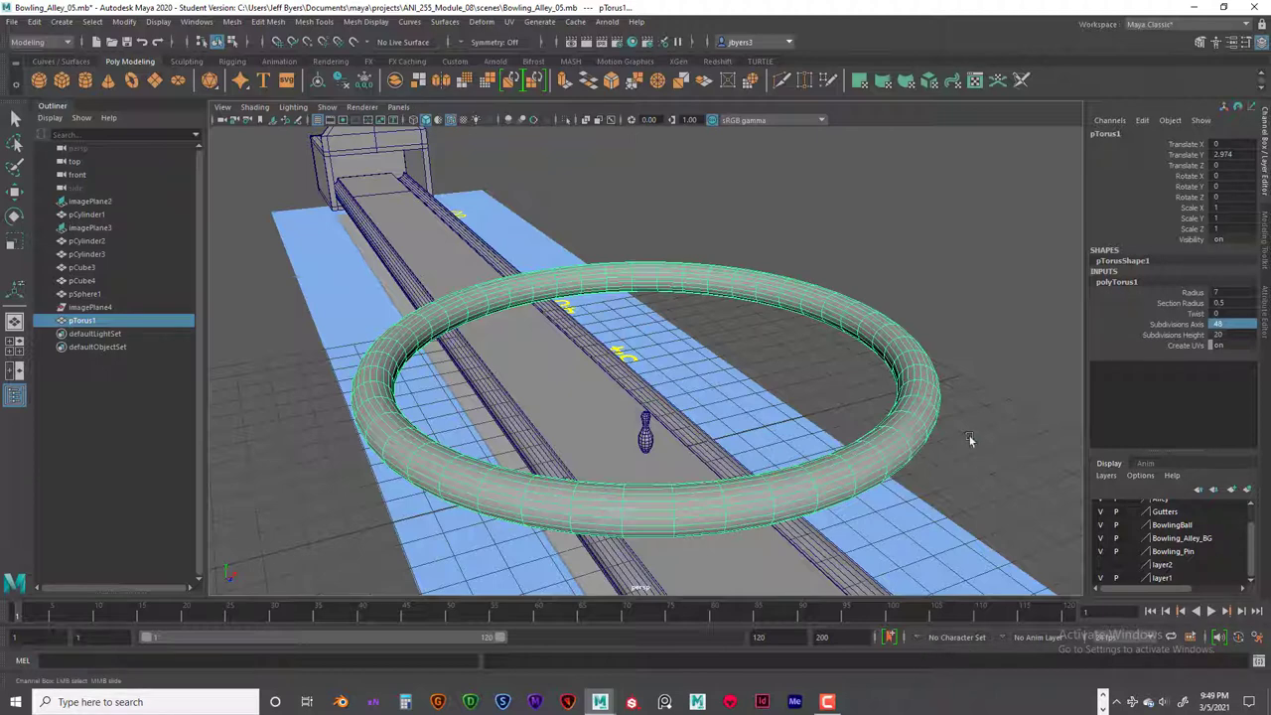
left_click(1005, 360)
key("w")
left_click(928, 421)
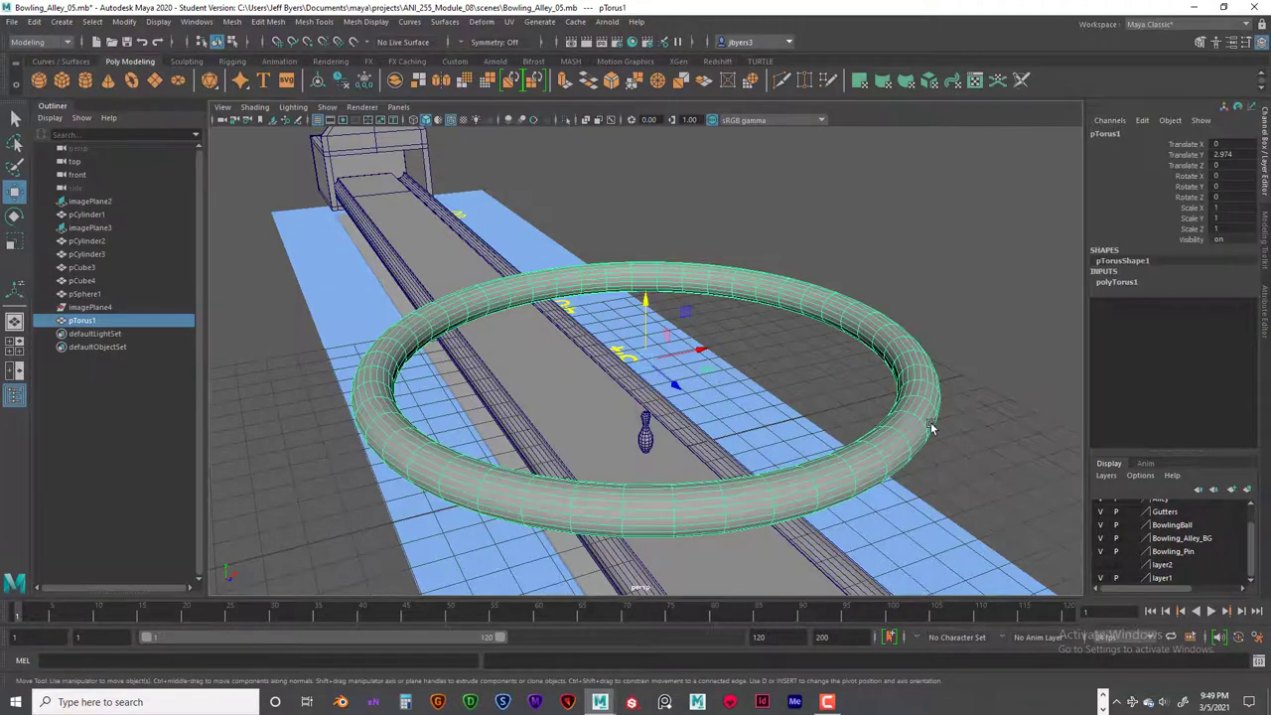
Isolate the torus in the top view and frame it so the whole ring is in view
left_click_drag(989, 415, 956, 440, "alt")
scroll(953, 440, "down", 5)
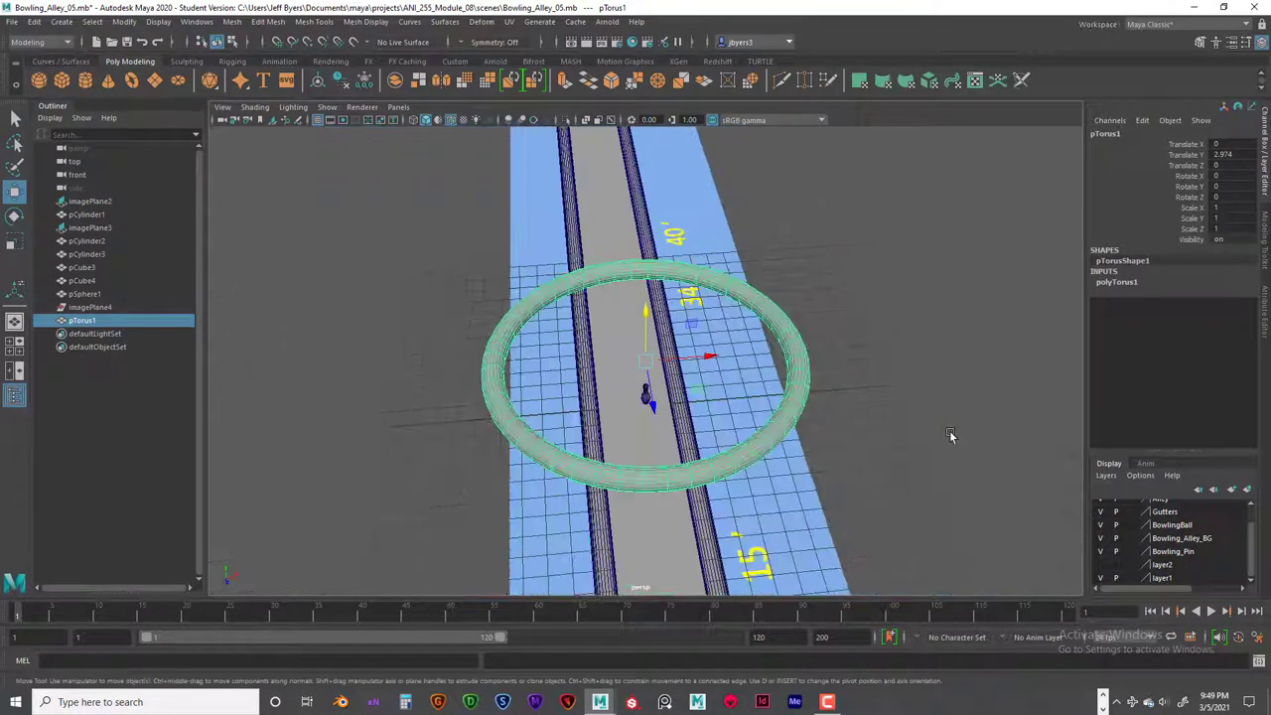
key("space")
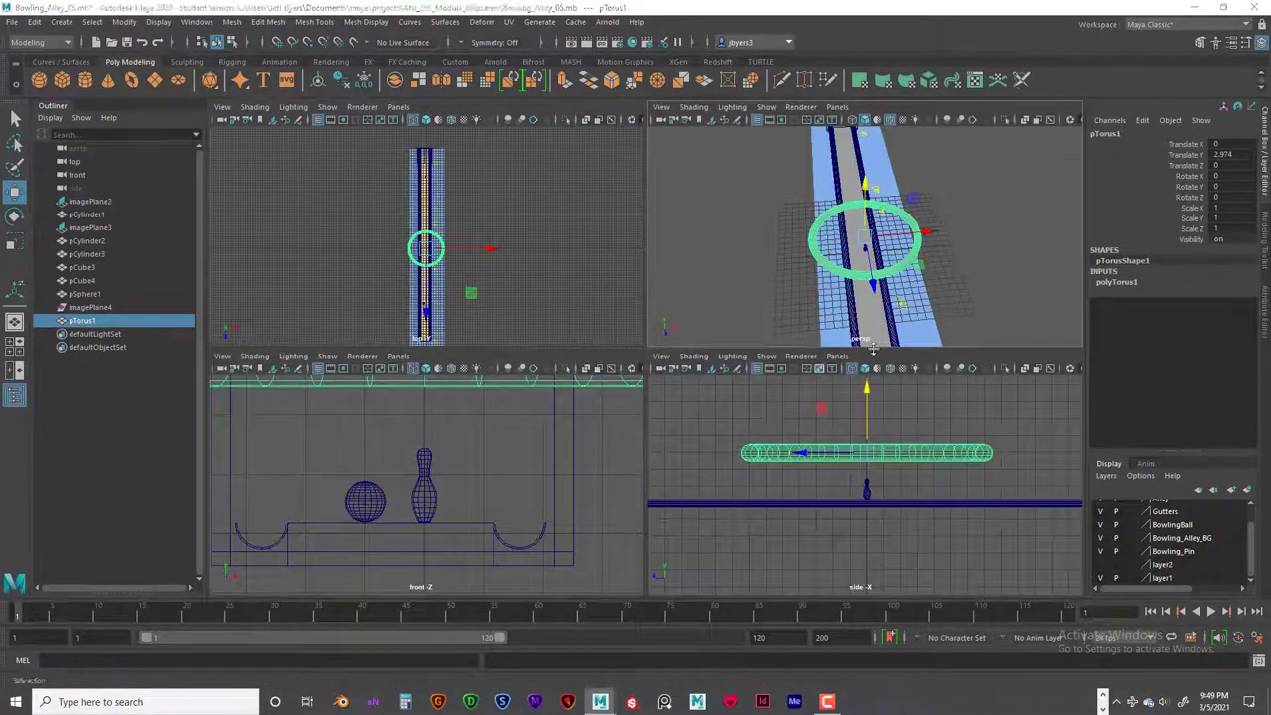
key("space")
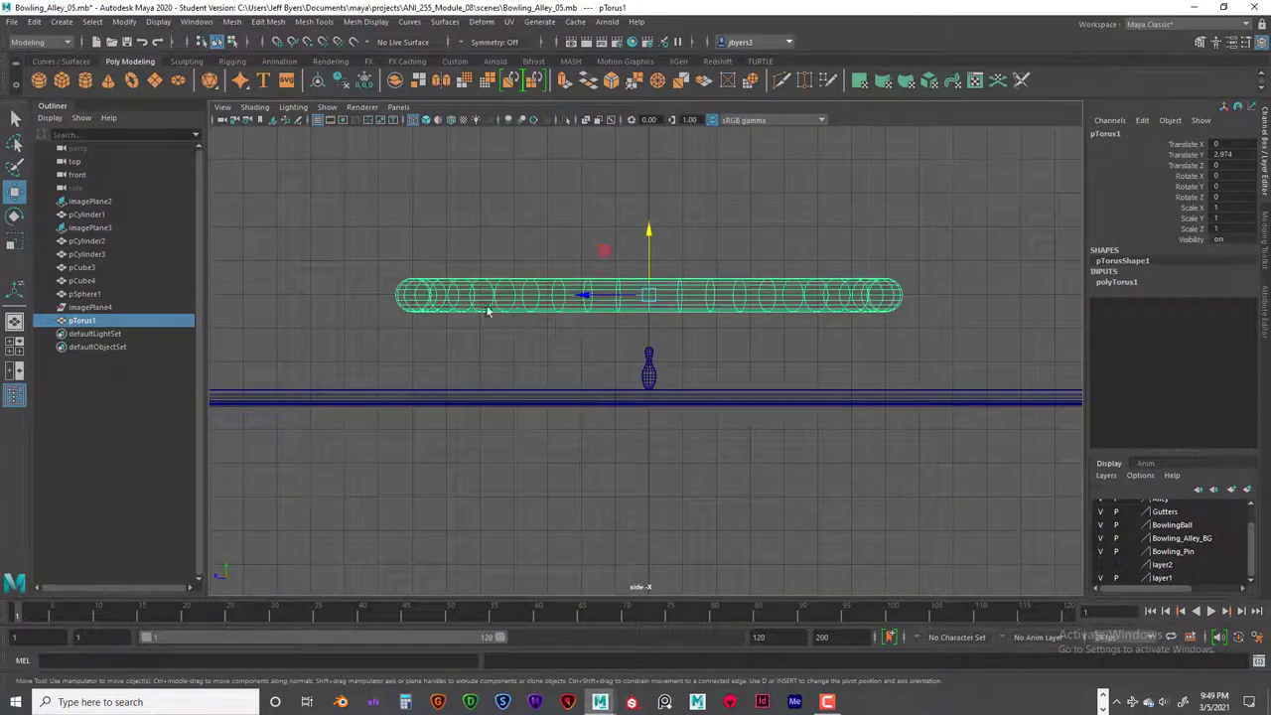
key("space")
key("space")
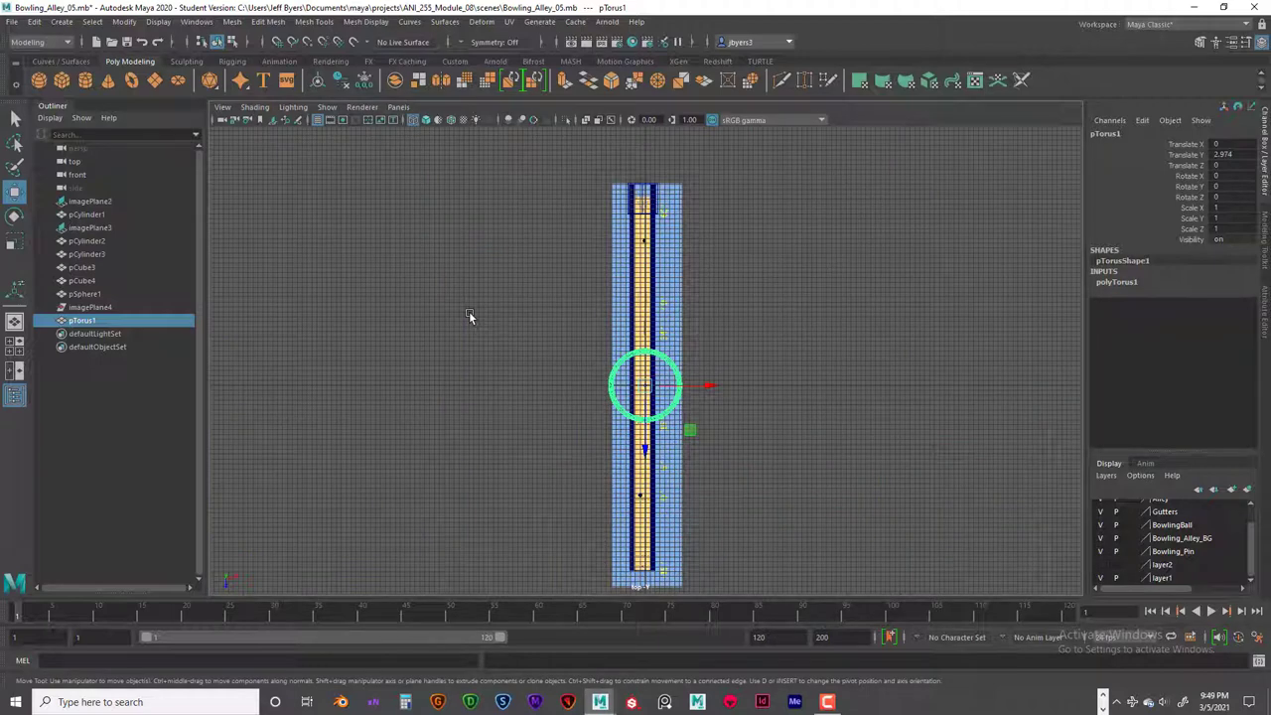
key("ctrl+1")
scroll(726, 446, "up", 5)
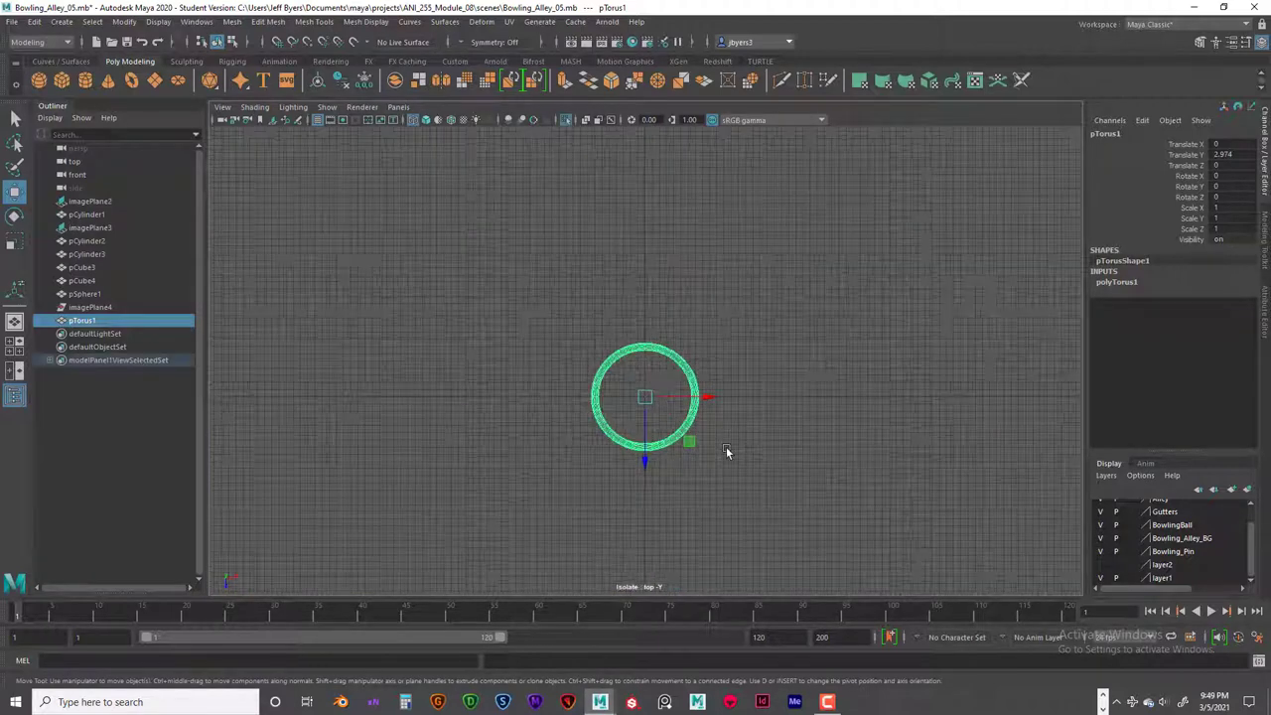
middle_click_drag(726, 453, 681, 348, "alt")
scroll(681, 349, "up", 2)
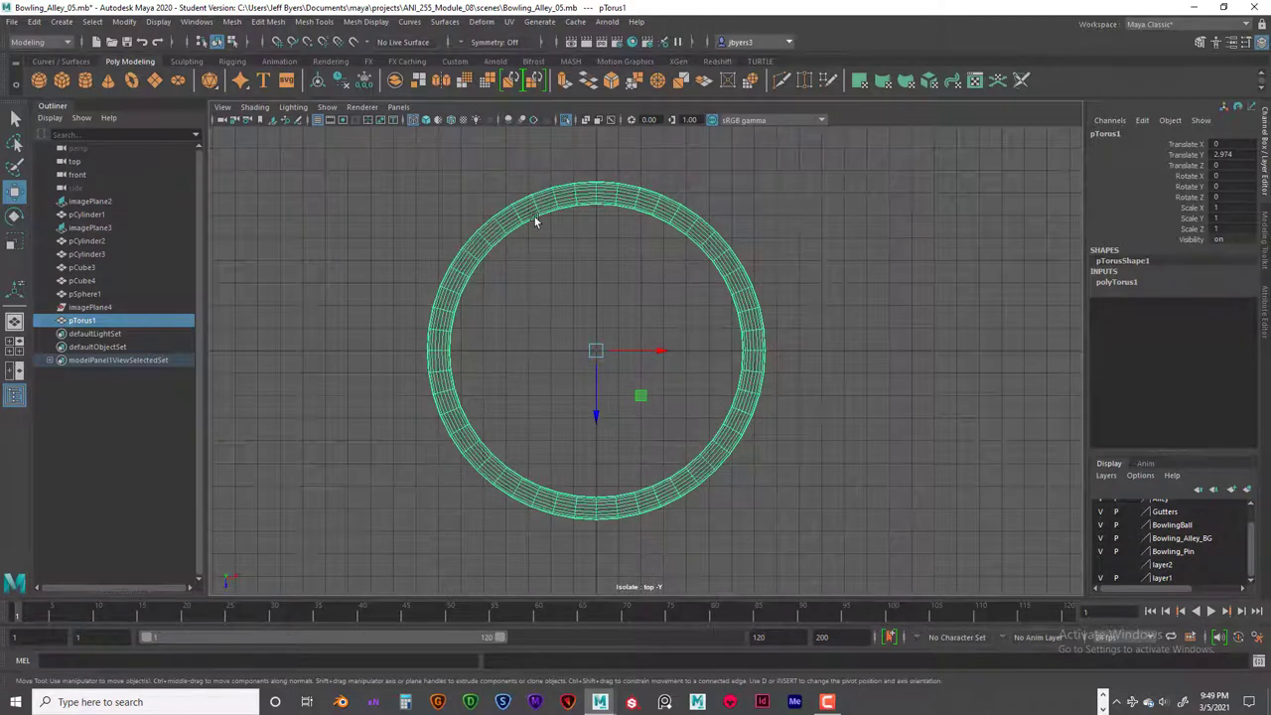
In the top view, delete the torus faces of the upper half and then the left half, leaving a quarter ring
right_click_drag(534, 221, 501, 237)
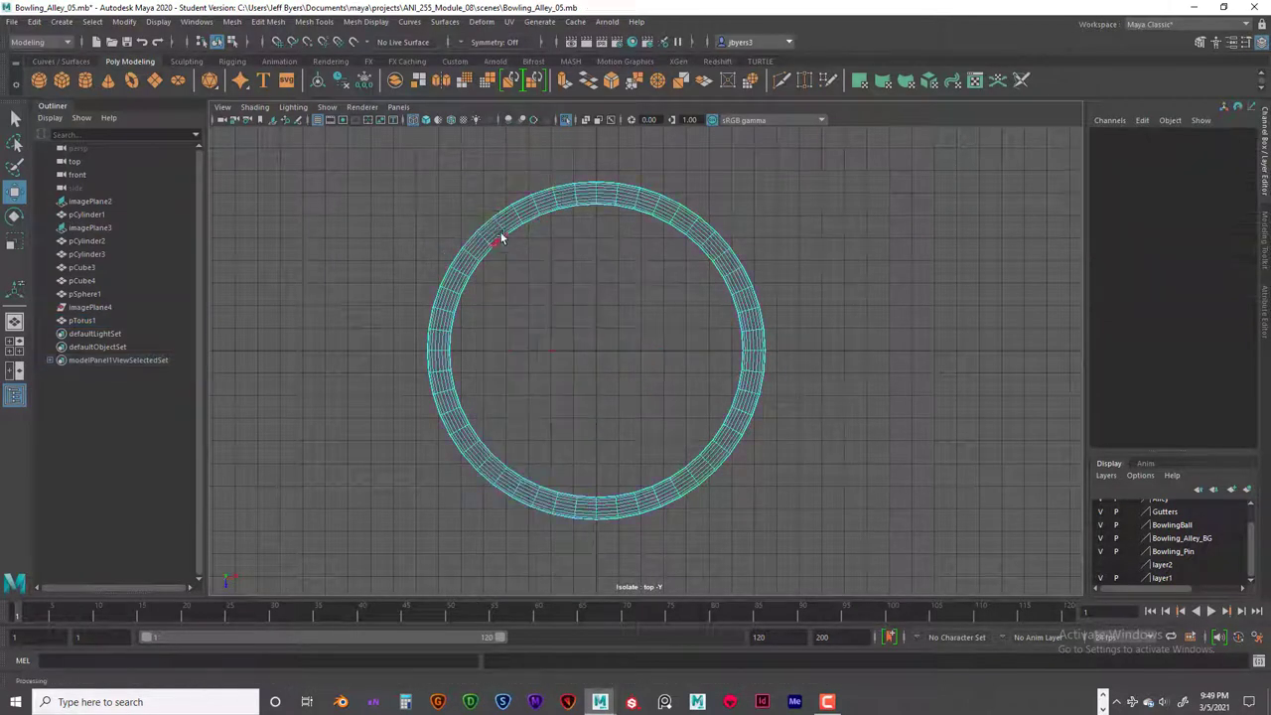
left_click_drag(377, 145, 804, 344)
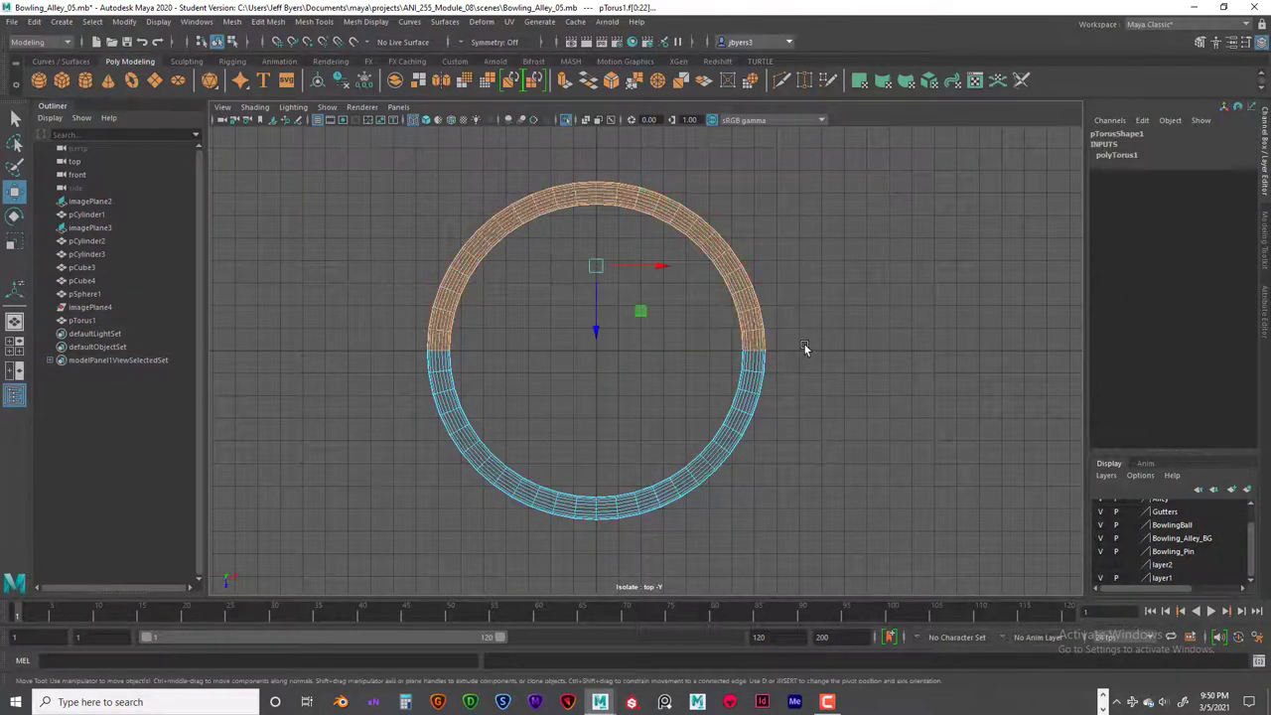
key("Delete")
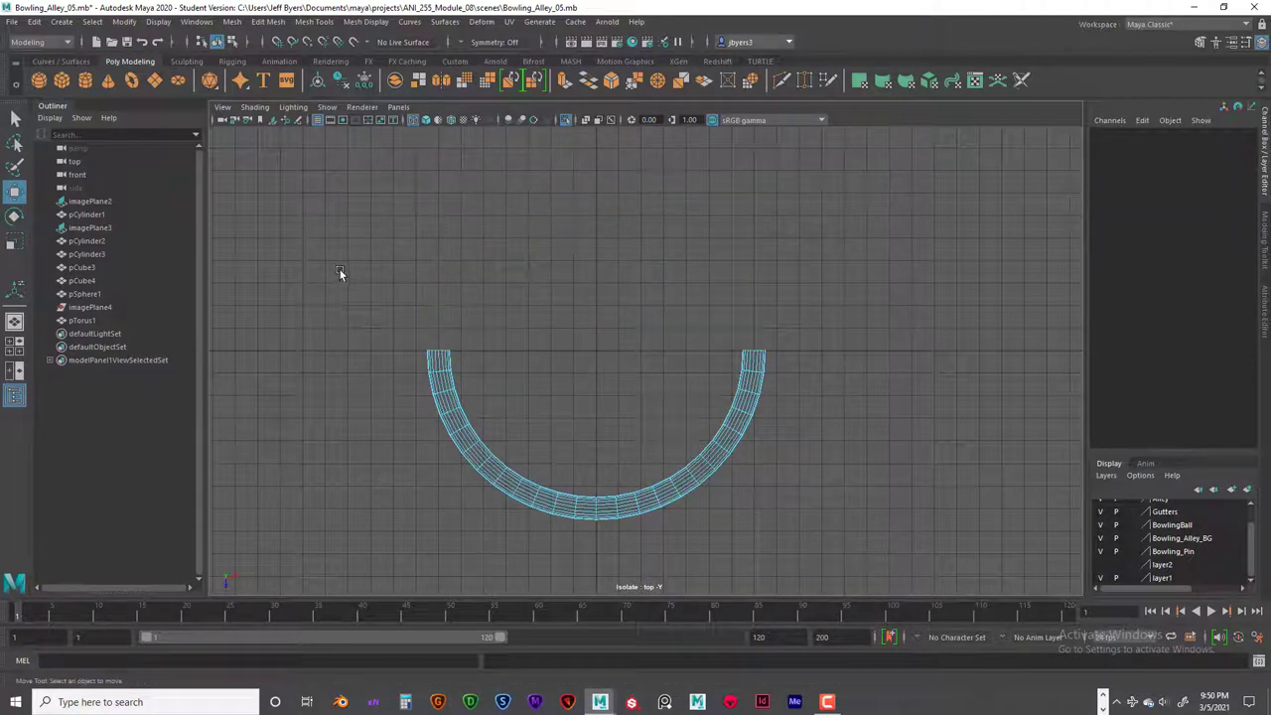
left_click_drag(340, 269, 598, 584)
key("Delete")
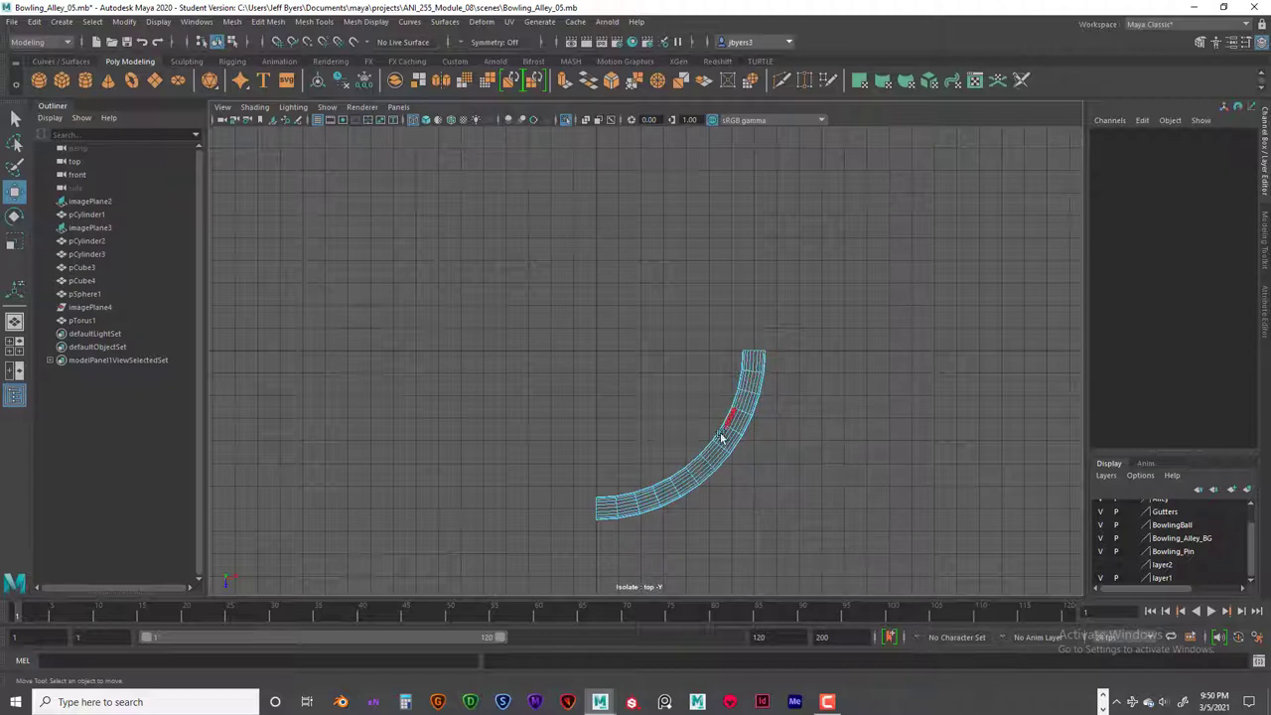
In the perspective view, select the lengthwise face rows along the upper inner side of the quarter tube
key("space")
key("space")
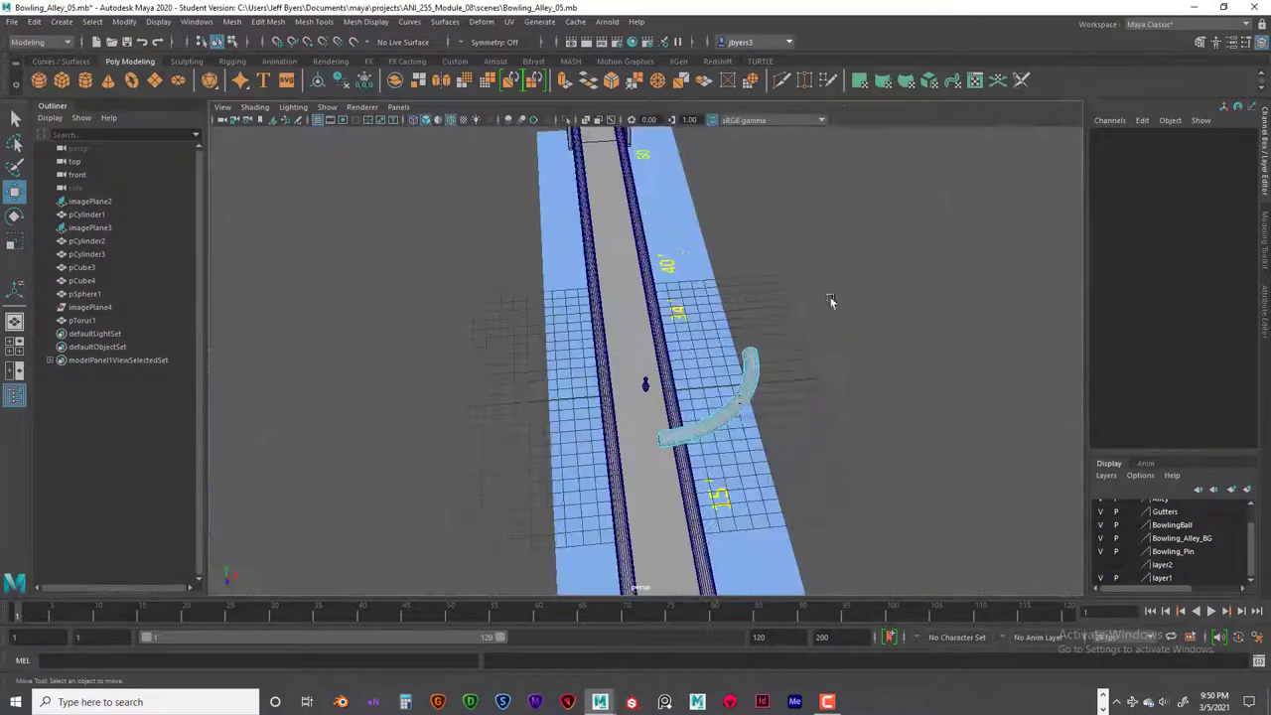
left_click_drag(705, 437, 538, 374, "alt")
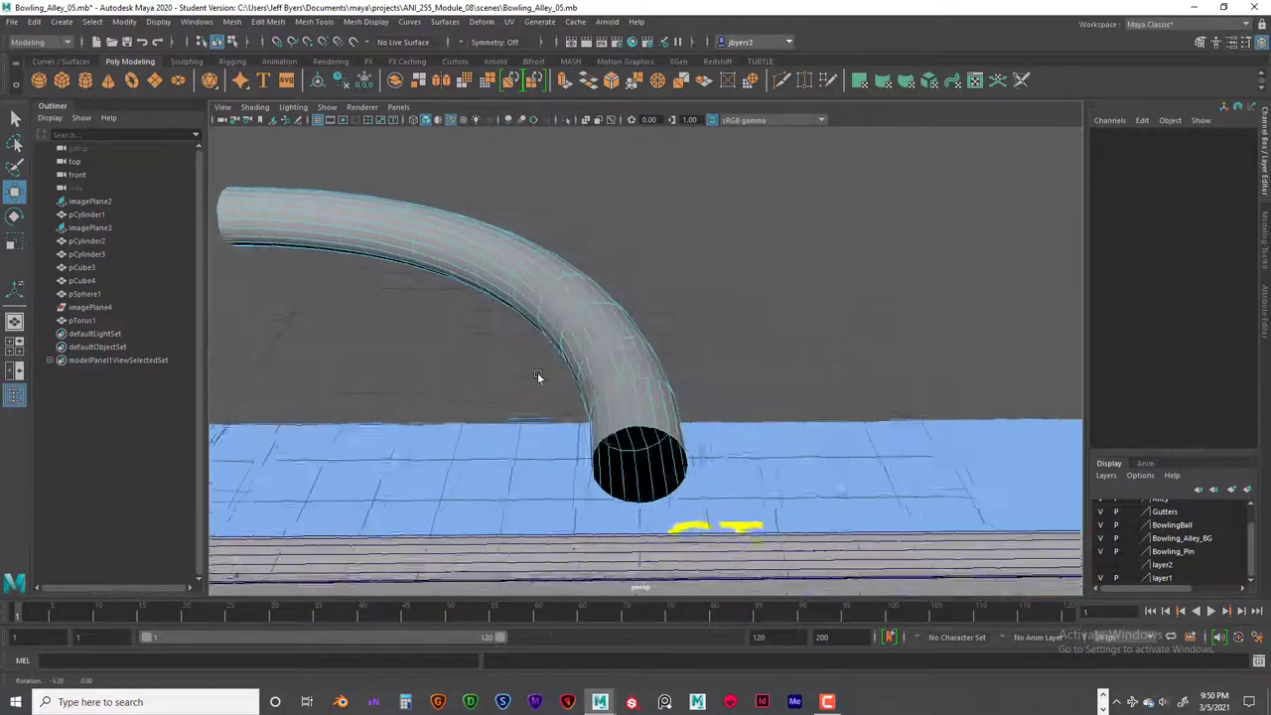
scroll(538, 374, "up", 3)
key("q")
left_click(635, 405)
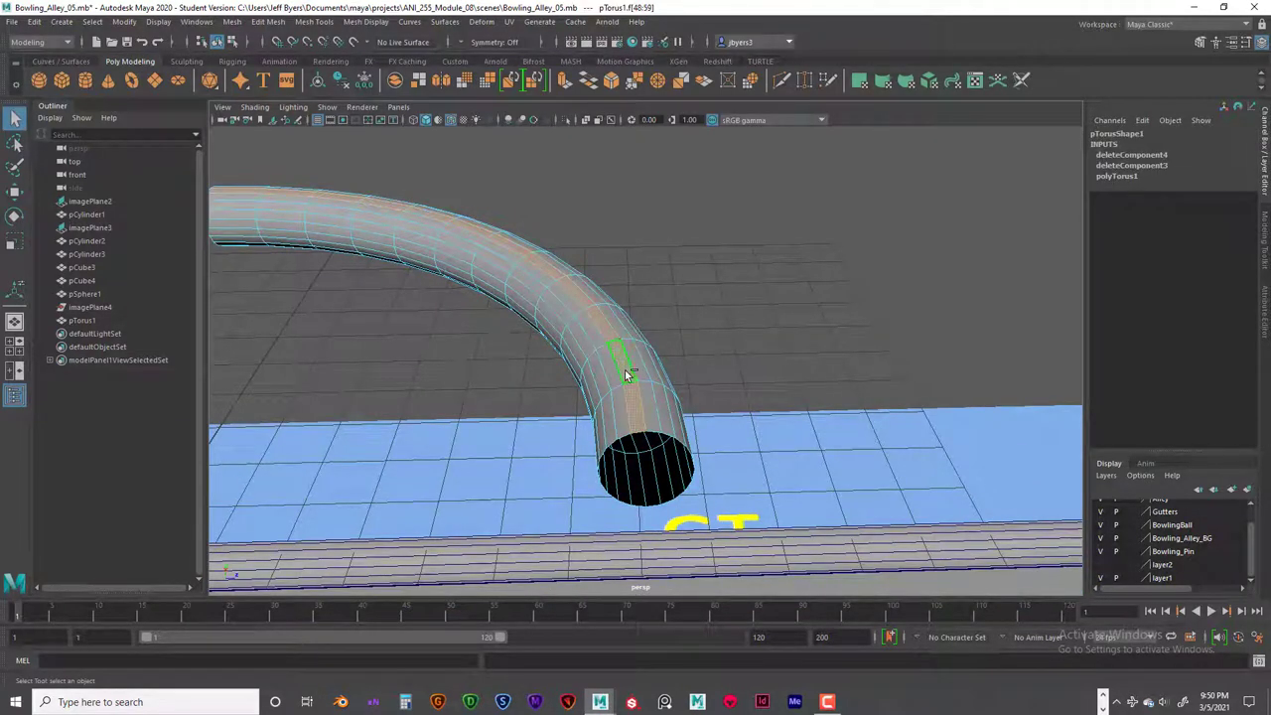
double_click(618, 402)
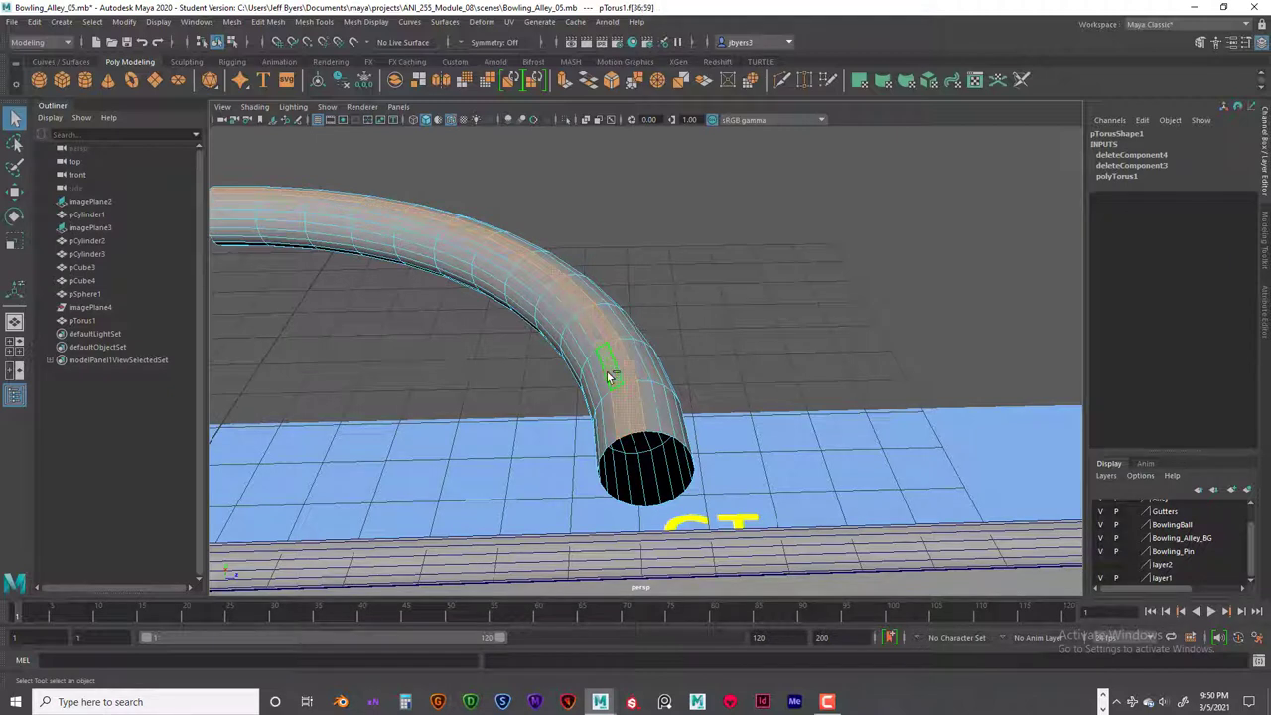
left_click(609, 402)
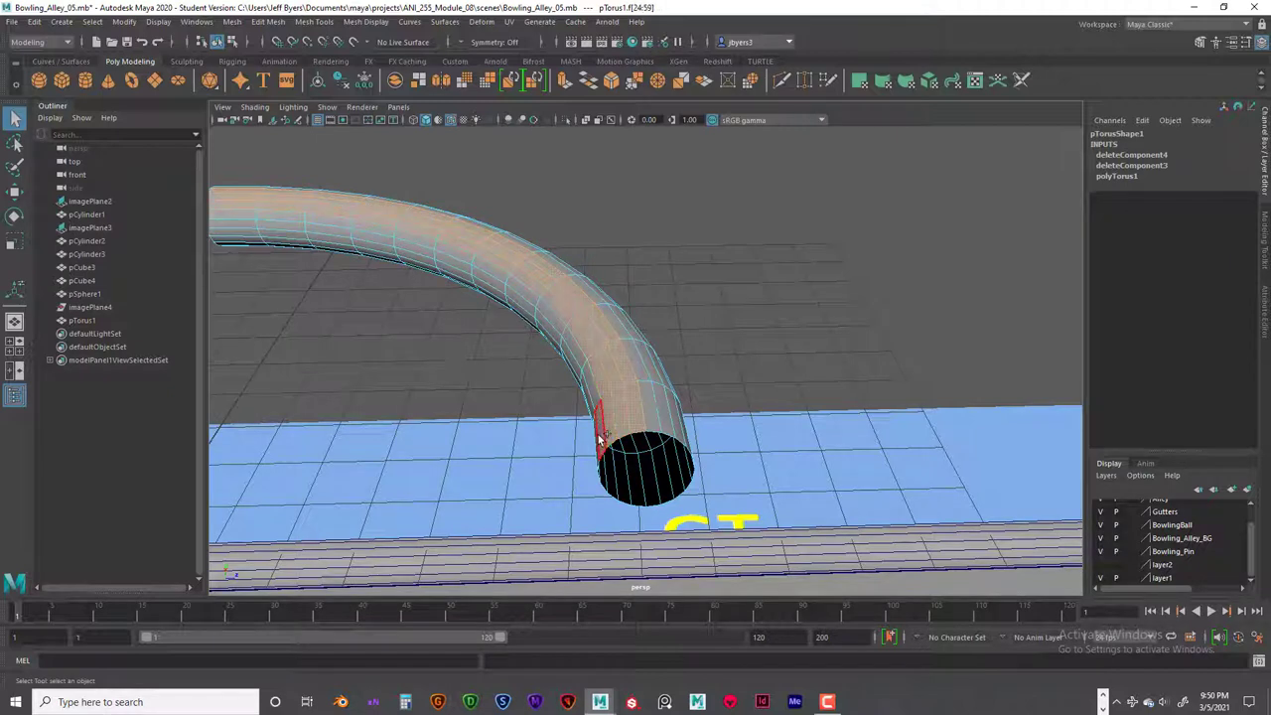
left_click(596, 395)
key("ctrl+shift+a")
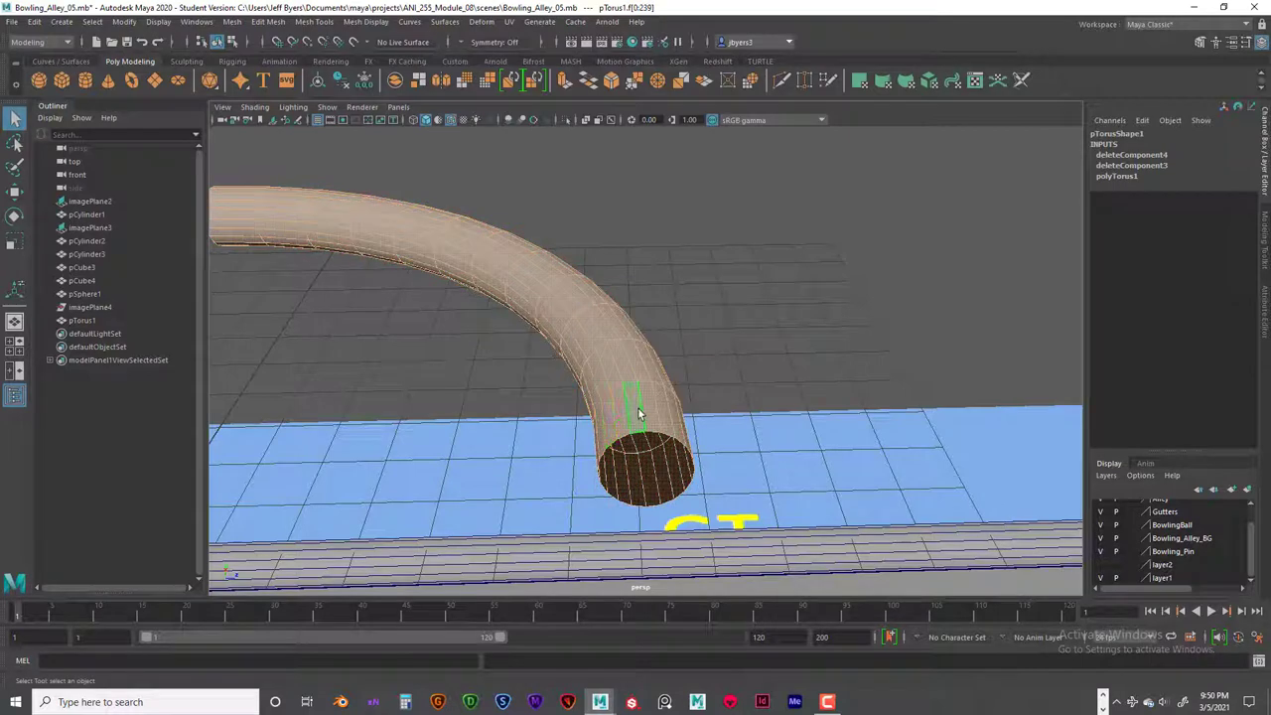
left_click(639, 412)
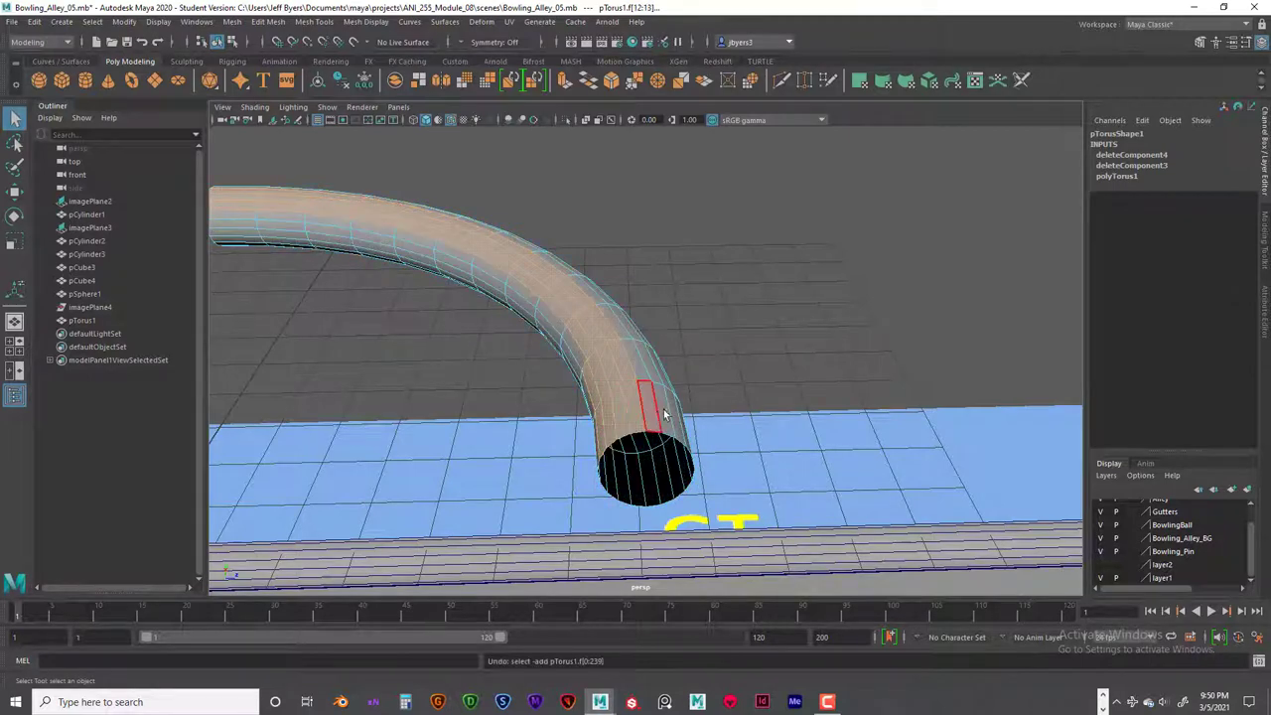
Add the remaining lengthwise rows on the tube's inner side to the selection and delete them, leaving an open half-pipe
left_click_drag(647, 399, 707, 354, "alt")
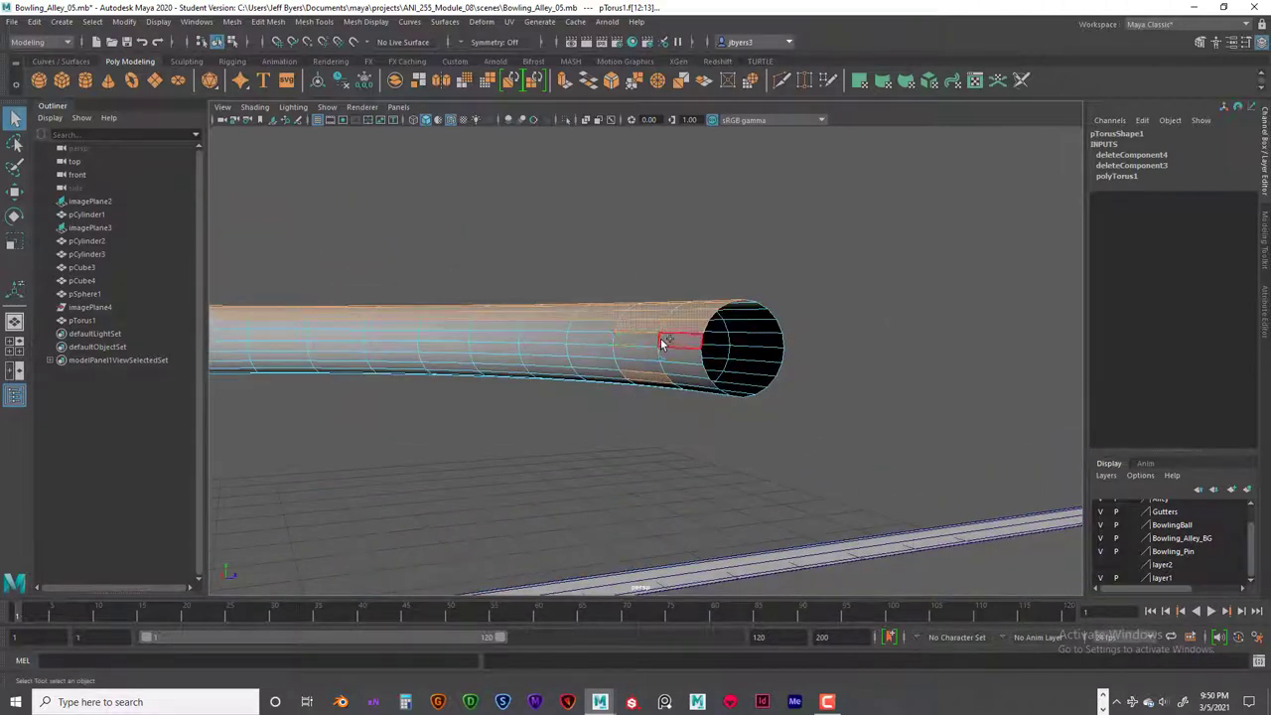
left_click(608, 328)
double_click(674, 360)
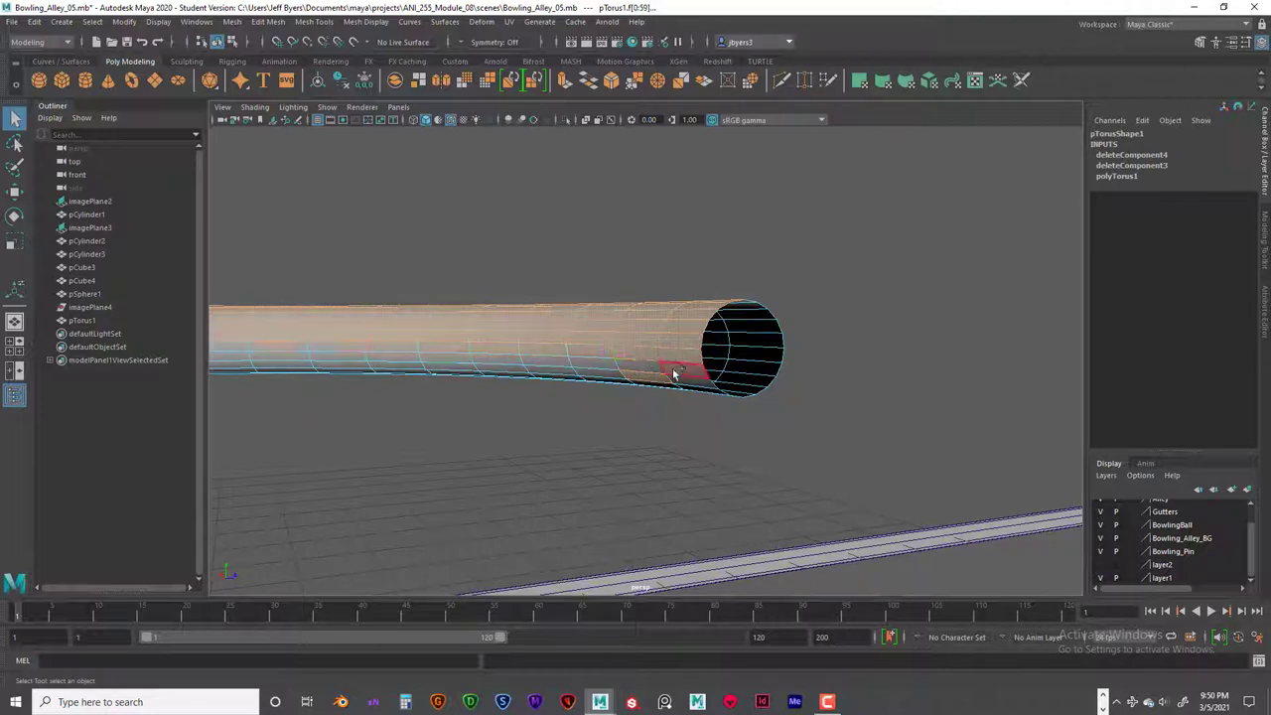
double_click(693, 370, "shift")
left_click_drag(693, 369, 591, 324, "alt")
double_click(590, 335, "shift")
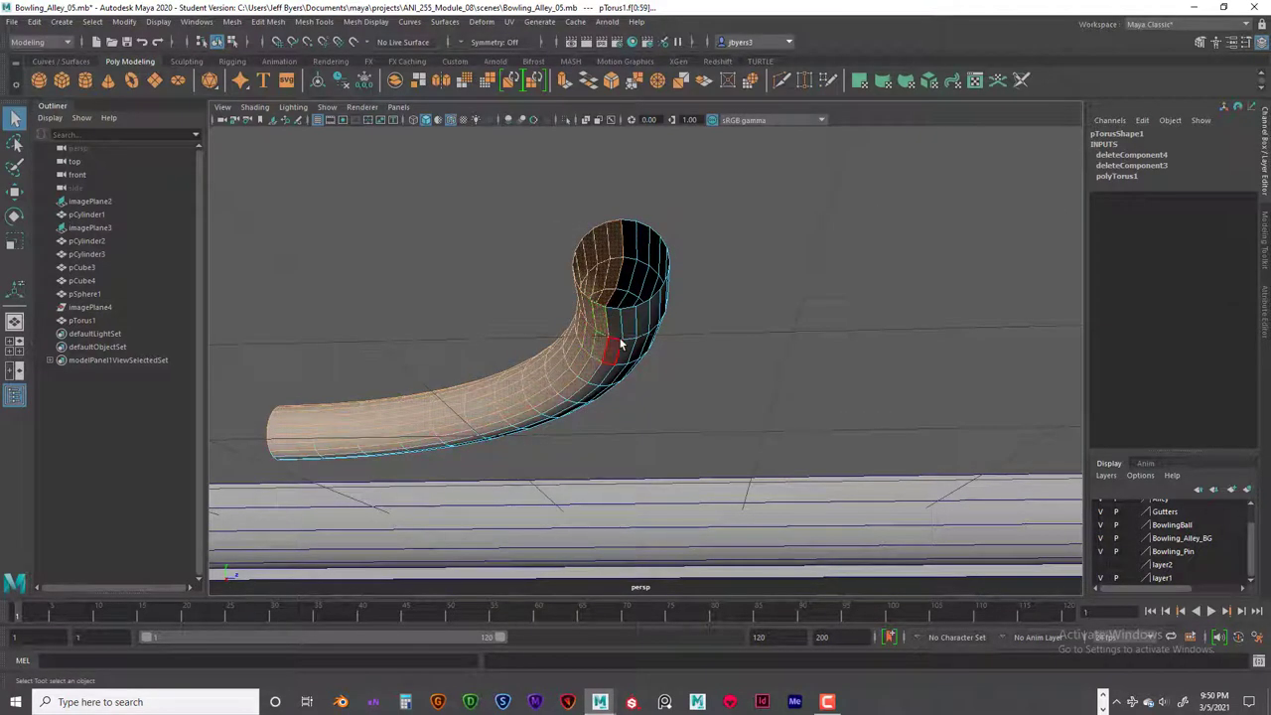
left_click_drag(609, 346, 778, 380, "alt")
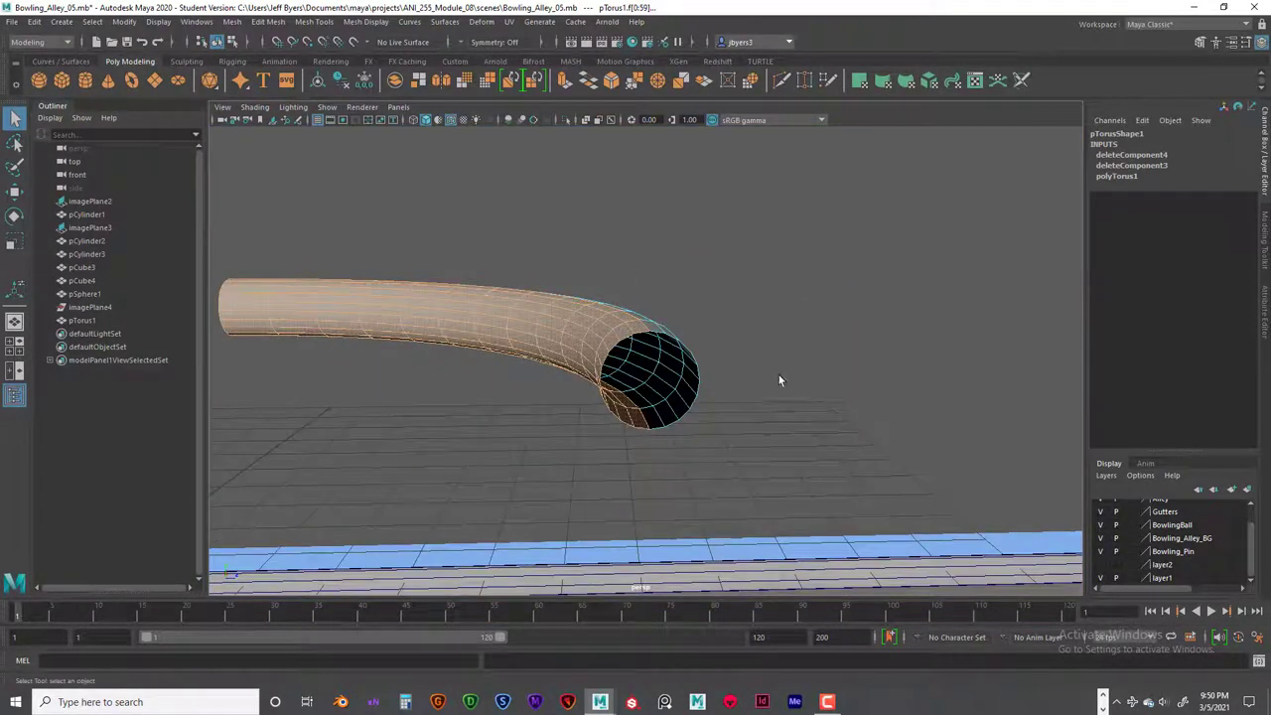
key("Delete")
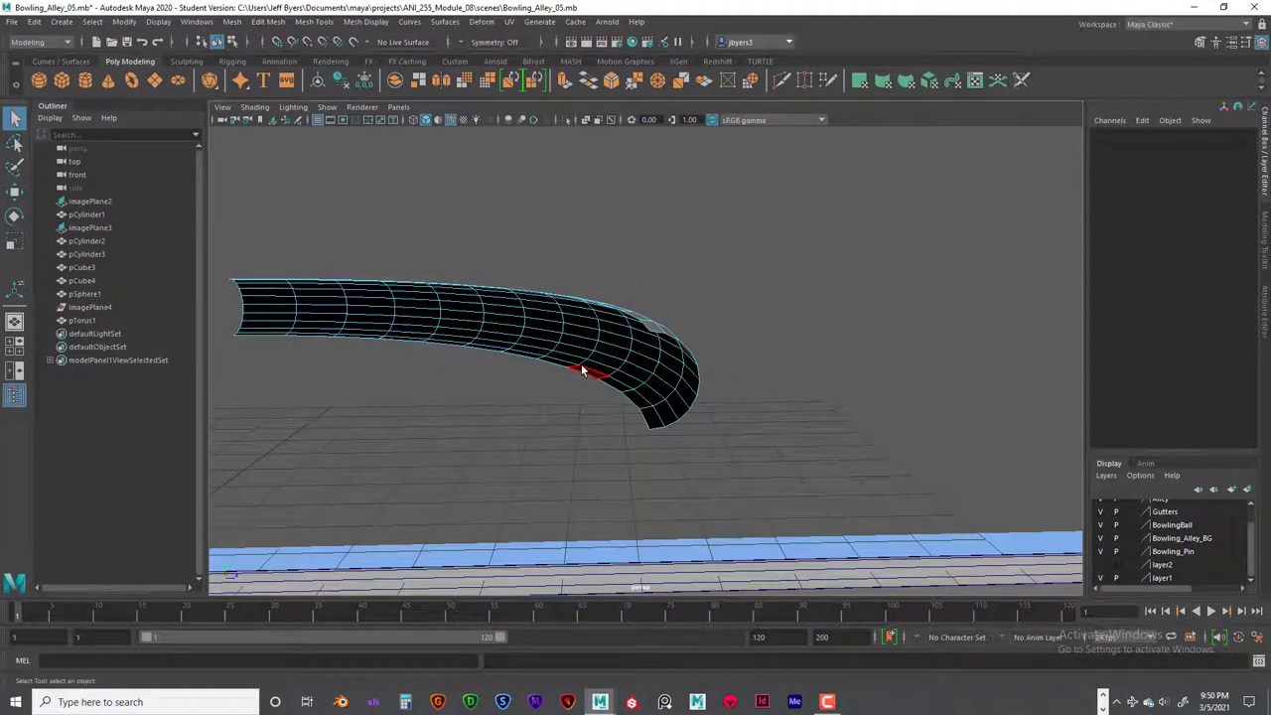
Return the half-pipe to object mode, delete its construction history and center its pivot
left_click_drag(582, 371, 702, 381, "alt")
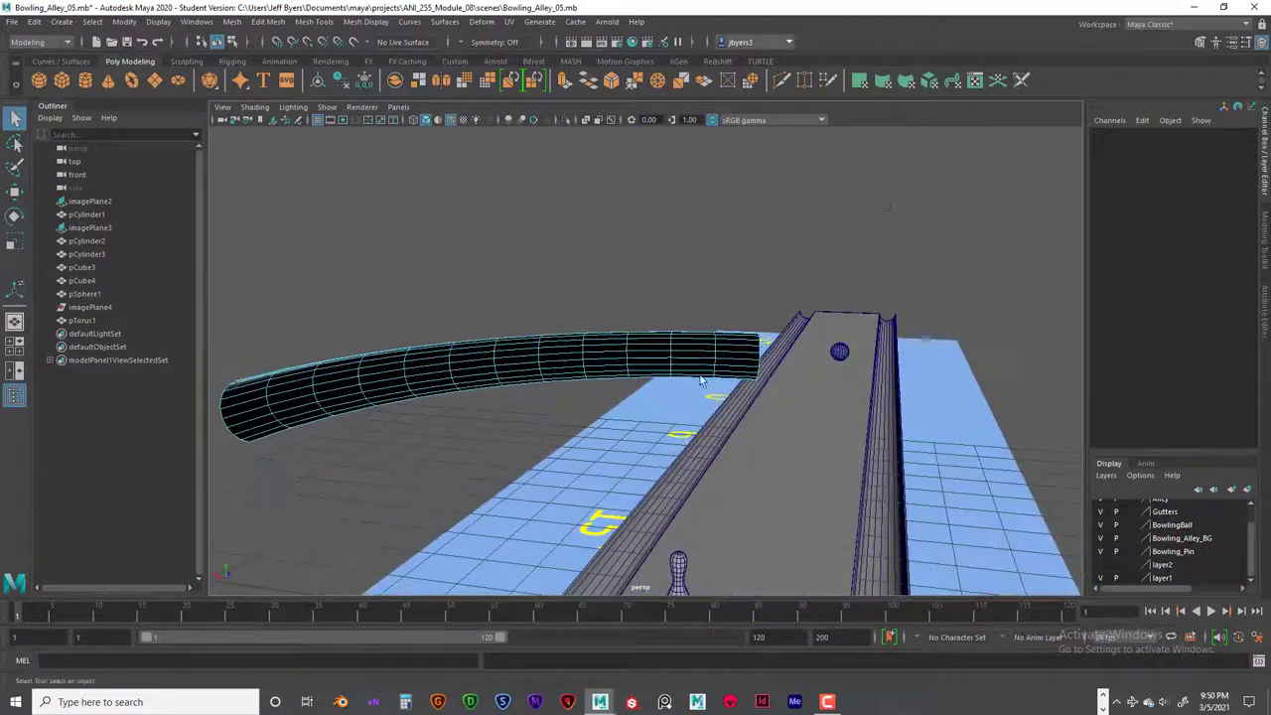
left_click_drag(233, 398, 149, 392, "alt")
right_click_drag(597, 370, 588, 410)
key("e")
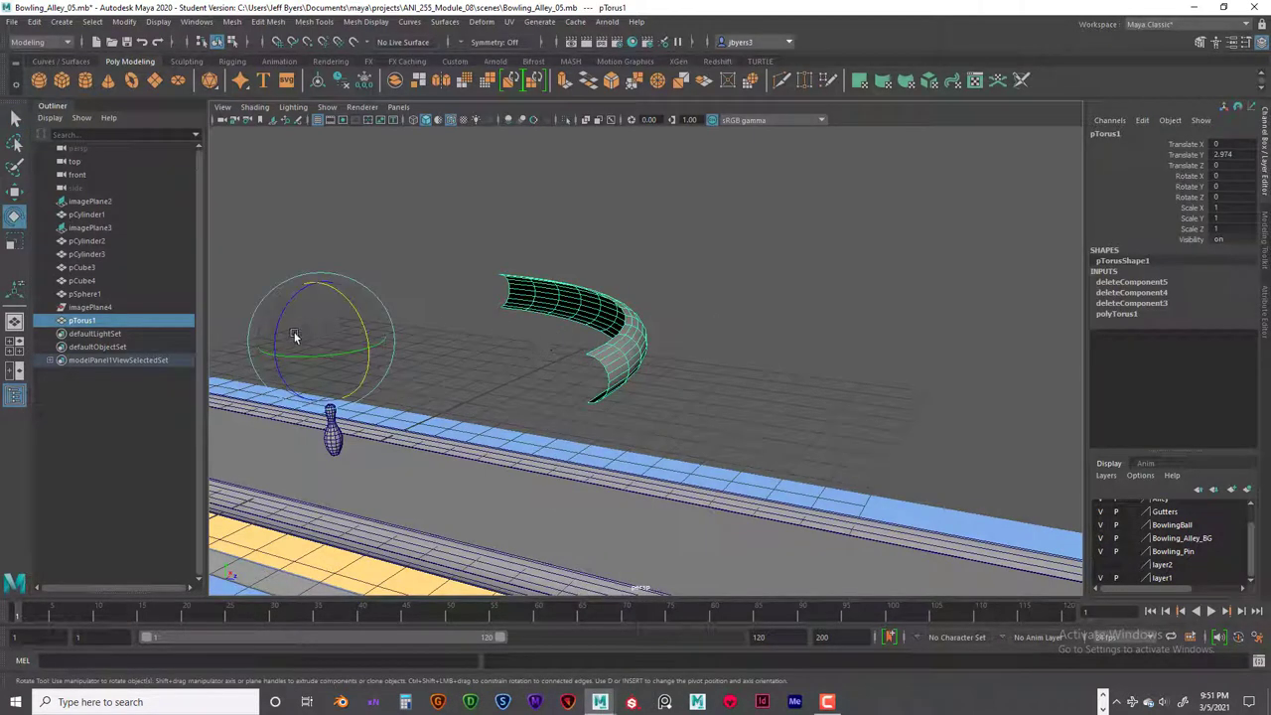
key("alt+shift+d")
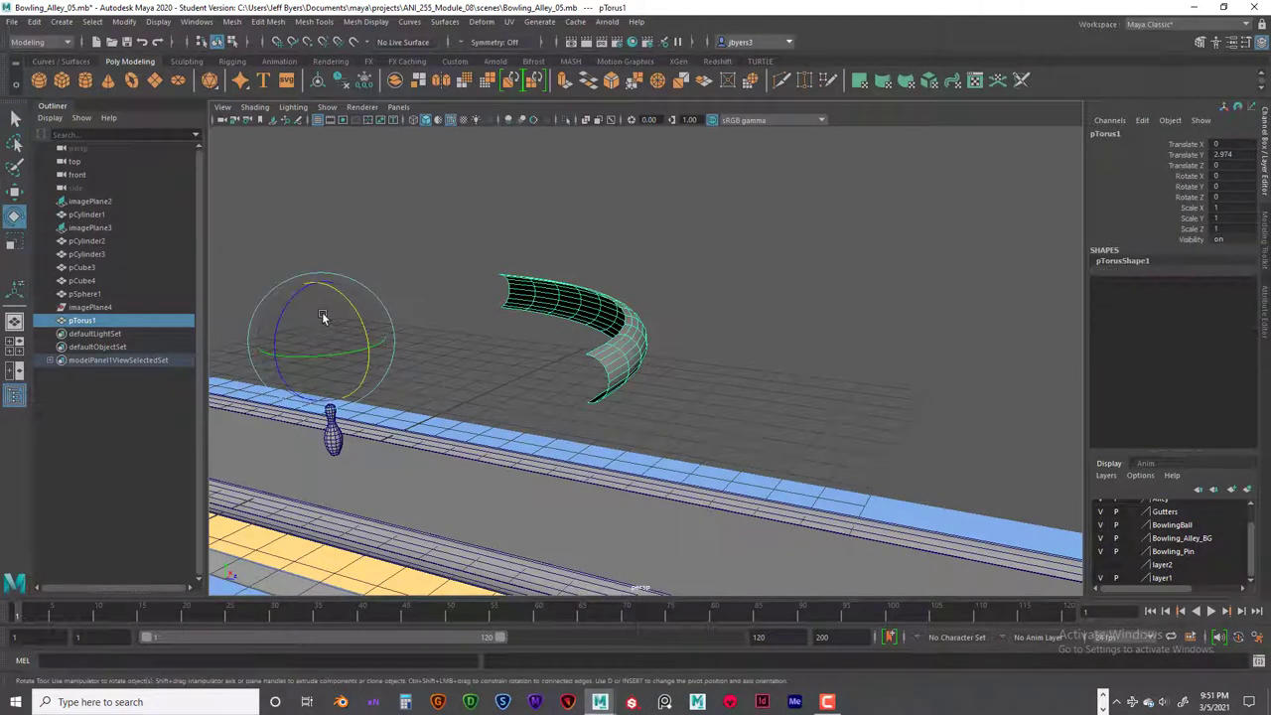
left_click(317, 80)
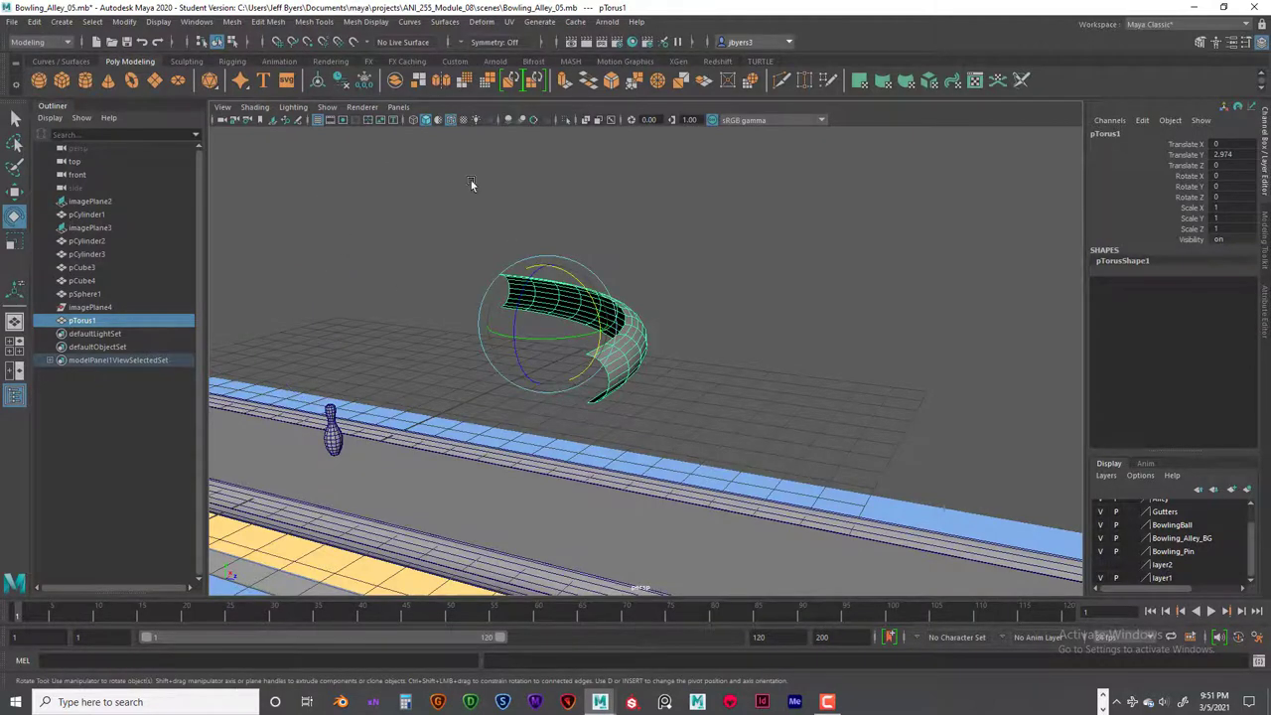
Stand the half-pipe upright by setting Rotate Z to -90
left_click_drag(516, 315, 545, 261)
left_click(1224, 207)
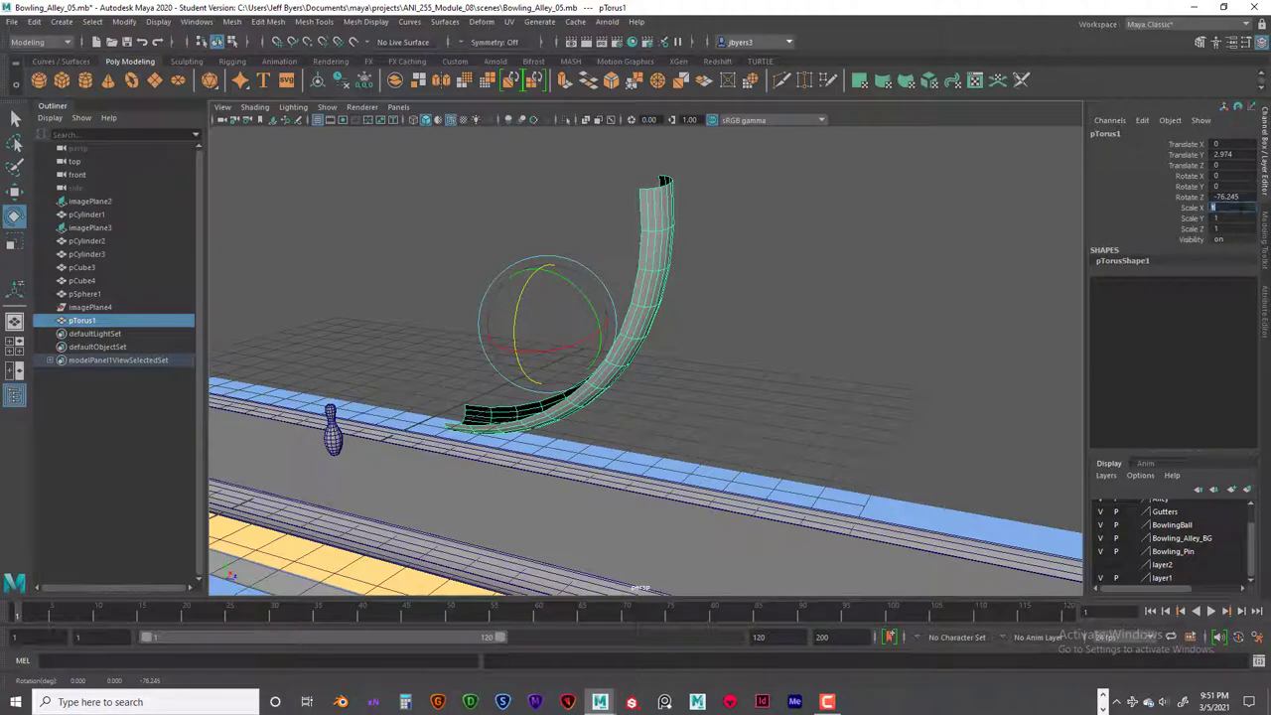
left_click(1242, 196)
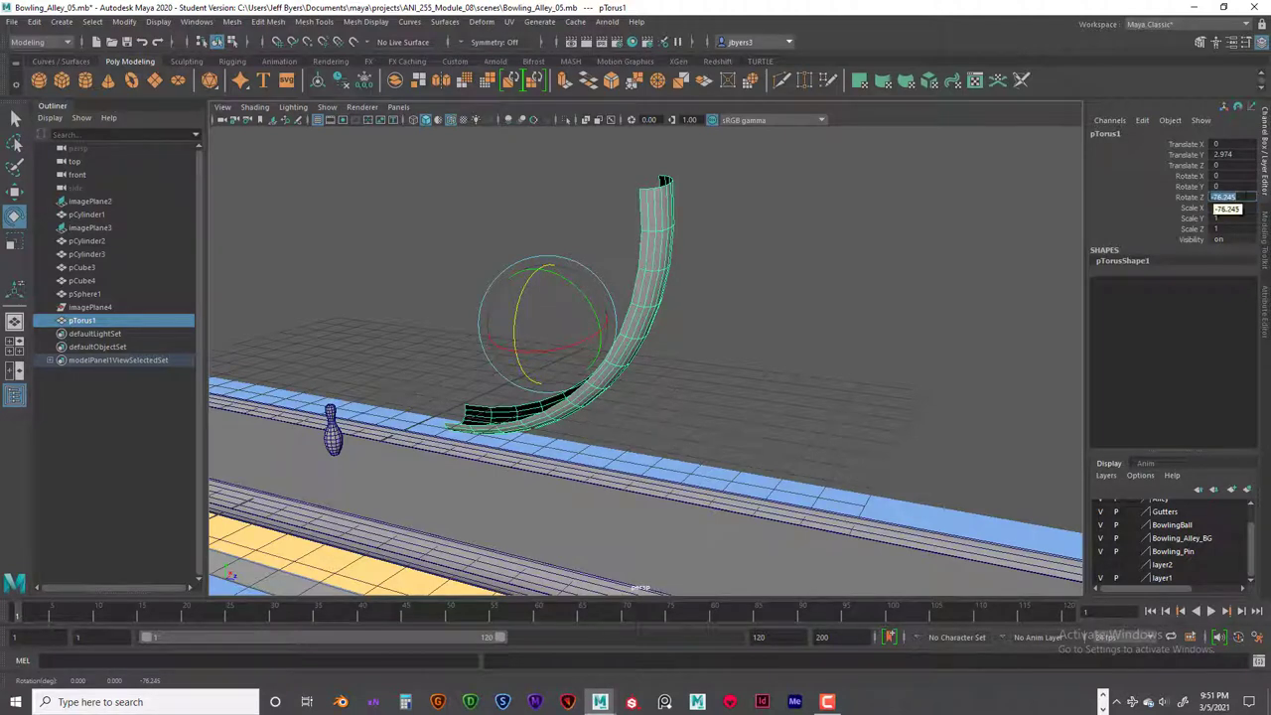
type("-90")
key("Return")
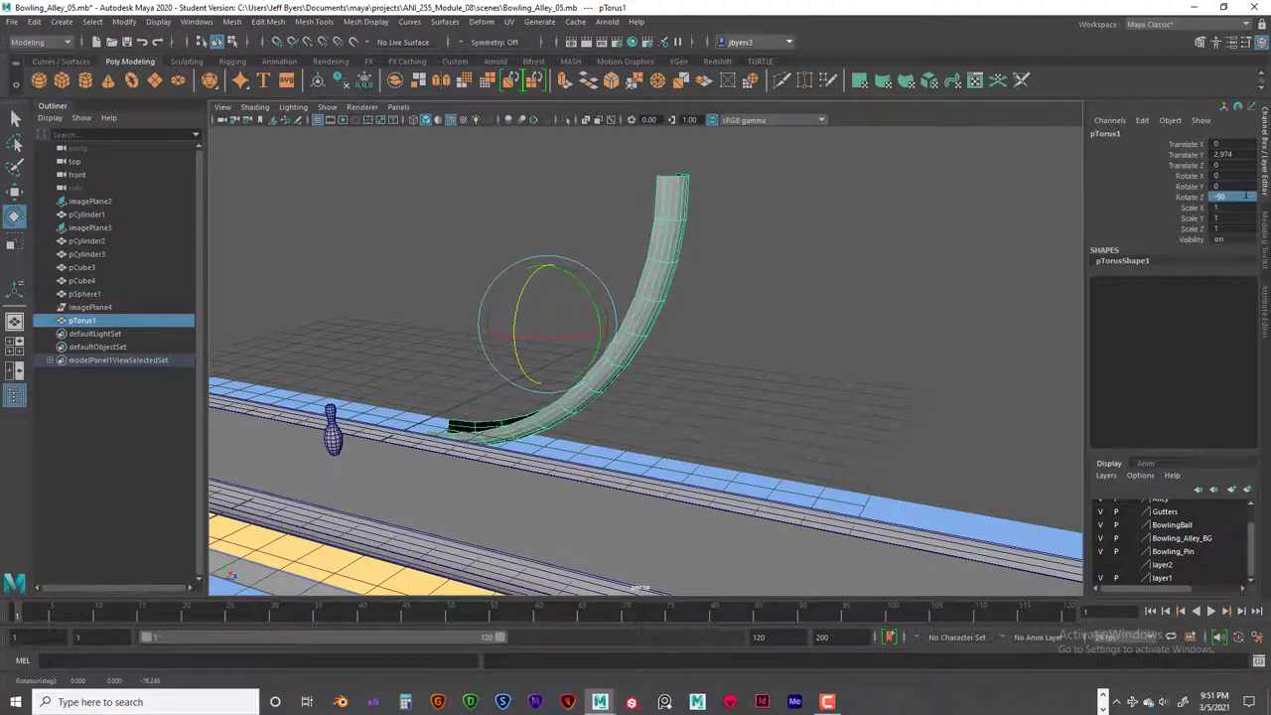
Move the half-pipe along the alley toward its approach end, to about Translate Z 30.228
left_click_drag(694, 390, 668, 378, "alt")
key("w")
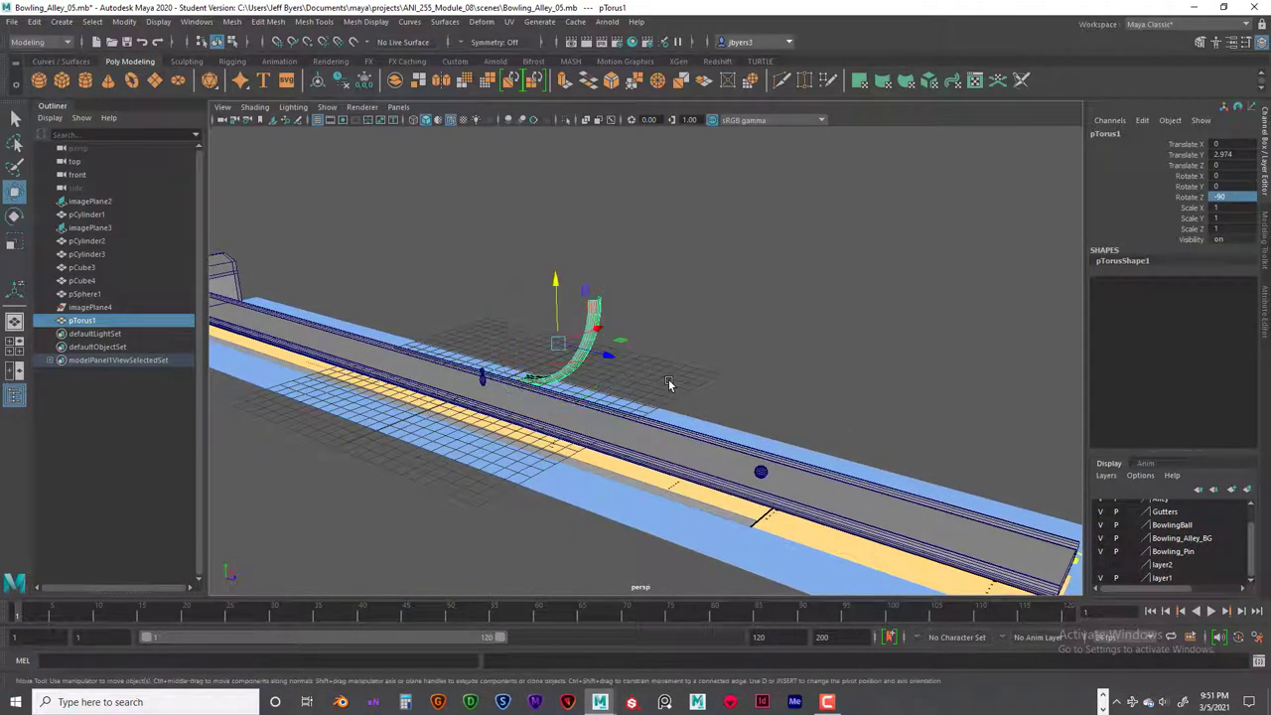
left_click_drag(601, 357, 1101, 487)
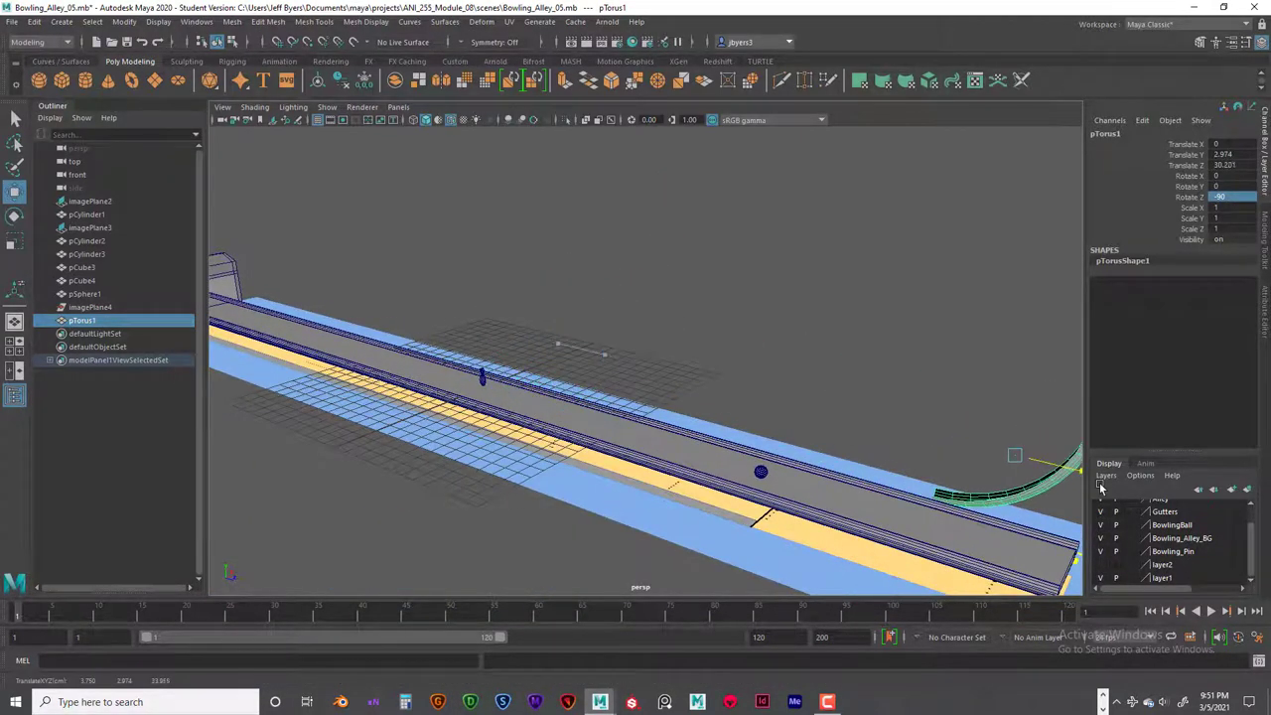
Turn off isolation in the top view and frame the alley's approach end together with the half-pipe
left_click_drag(806, 387, 769, 377, "alt")
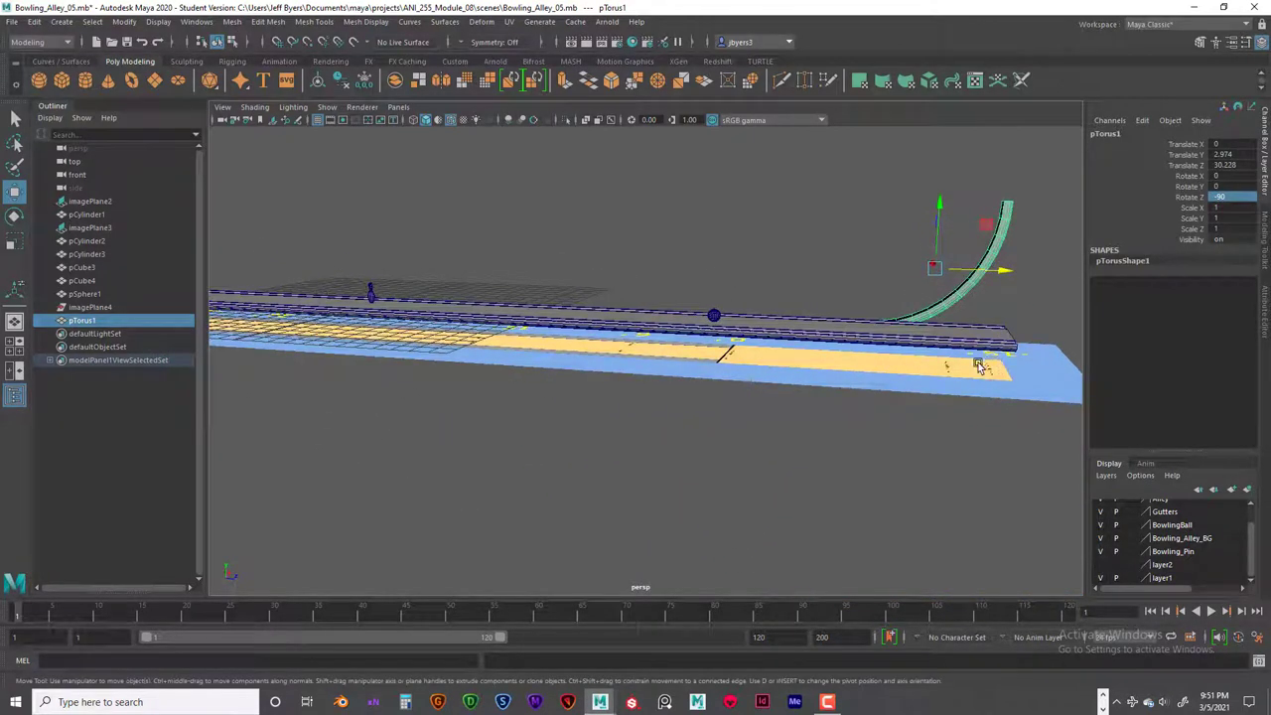
left_click_drag(991, 369, 953, 377, "alt")
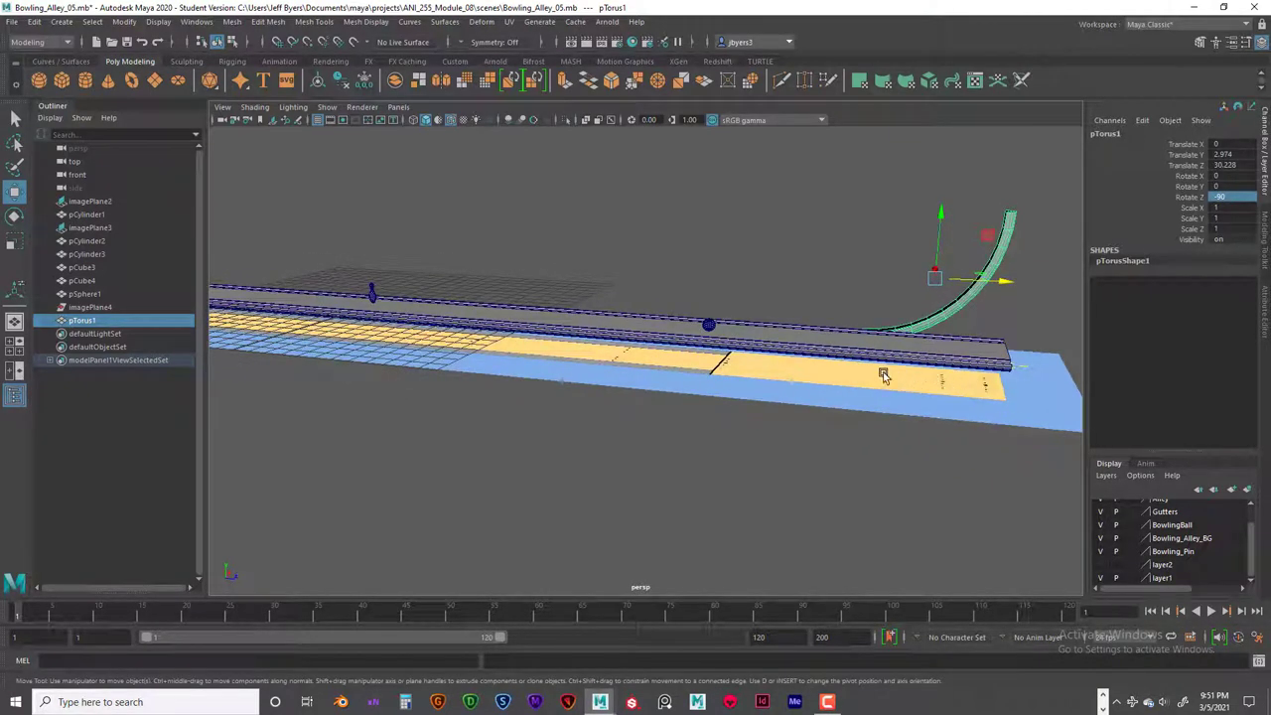
left_click_drag(924, 334, 824, 375, "alt")
right_click_drag(824, 374, 801, 373, "alt")
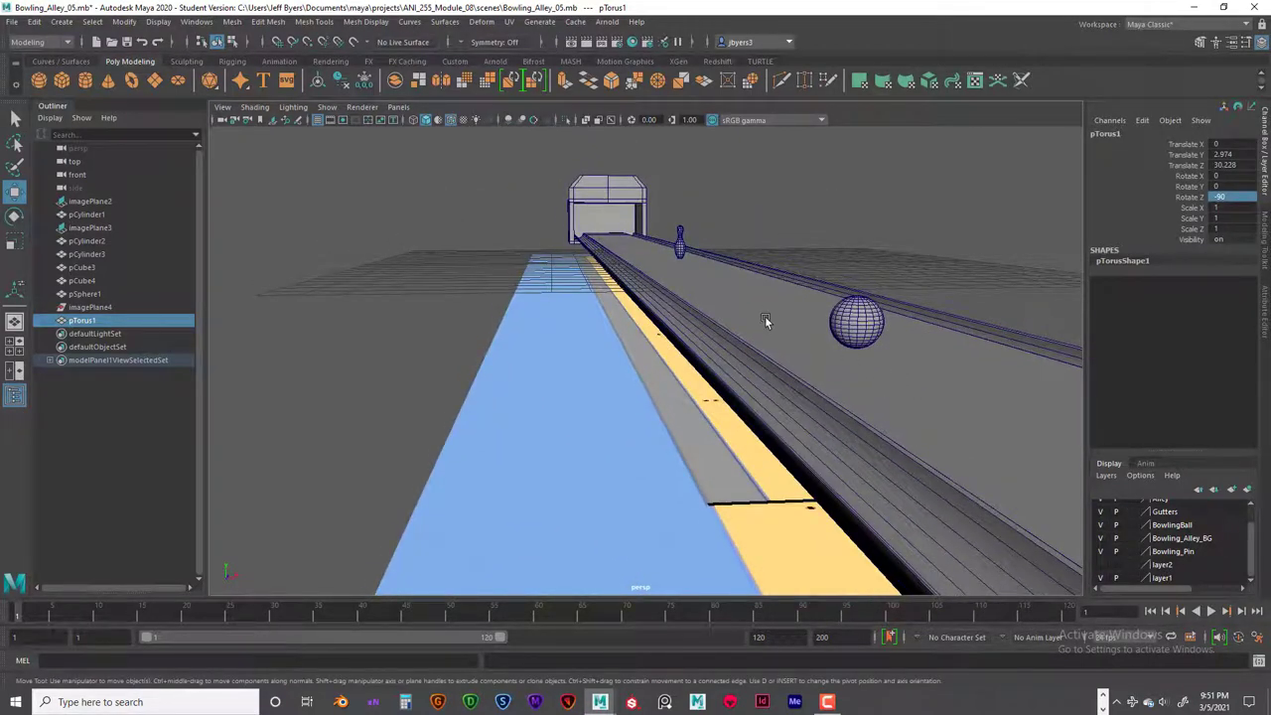
left_click_drag(808, 349, 802, 355, "alt")
right_click_drag(803, 355, 826, 367, "alt")
mouse_move(826, 366)
left_mouse_down("alt")
mouse_move(837, 379)
mouse_move(822, 382)
left_mouse_up("alt")
key("space")
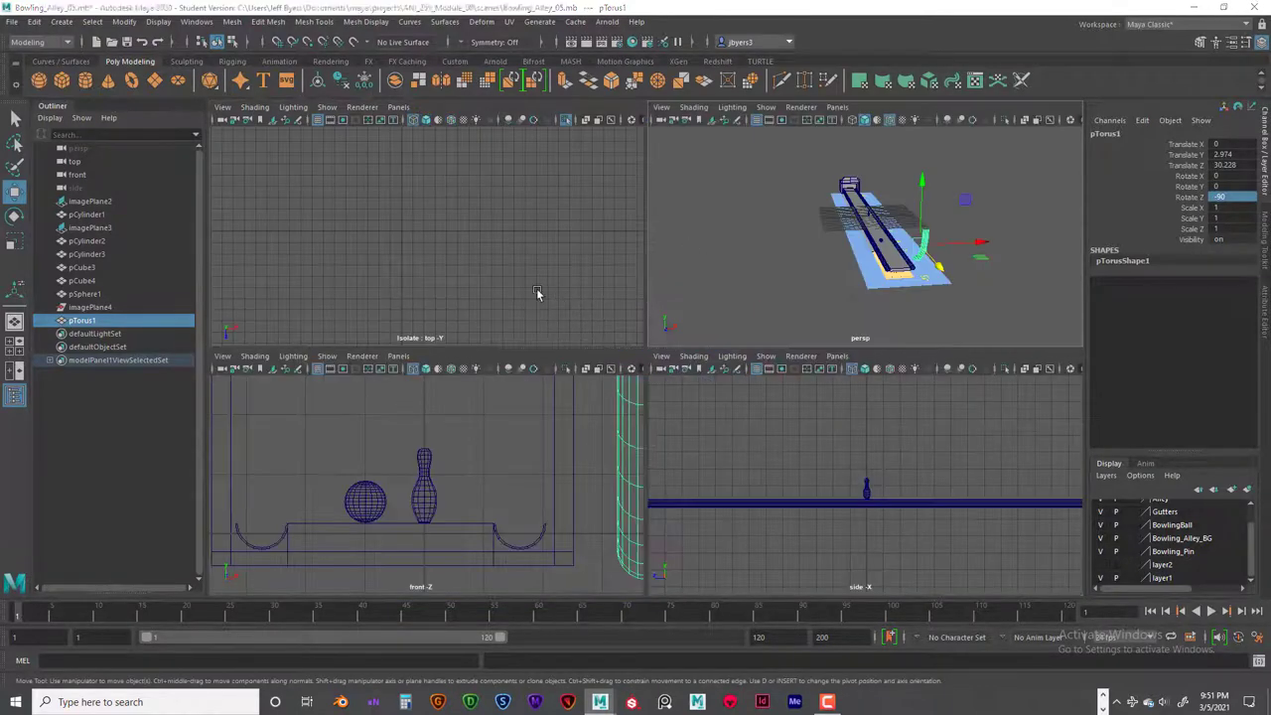
key("space")
scroll(528, 288, "down", 5)
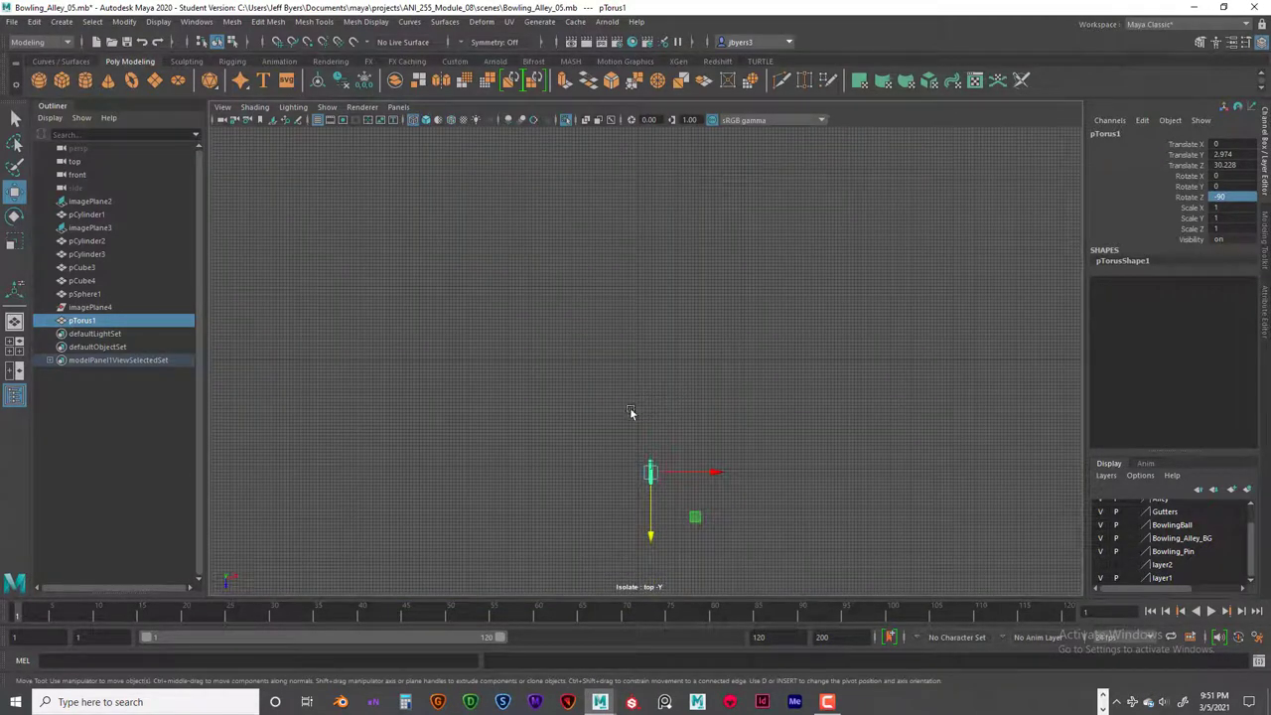
scroll(541, 268, "down", 2)
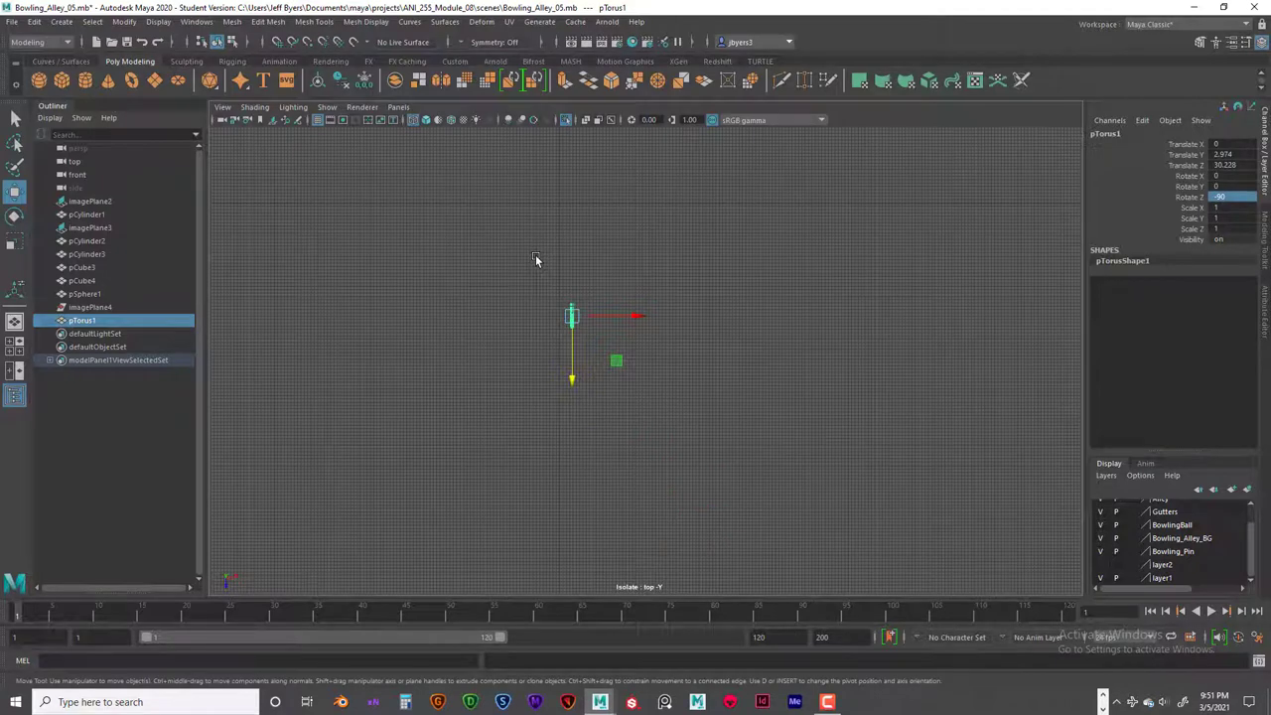
key("ctrl+1")
scroll(569, 315, "up", 4)
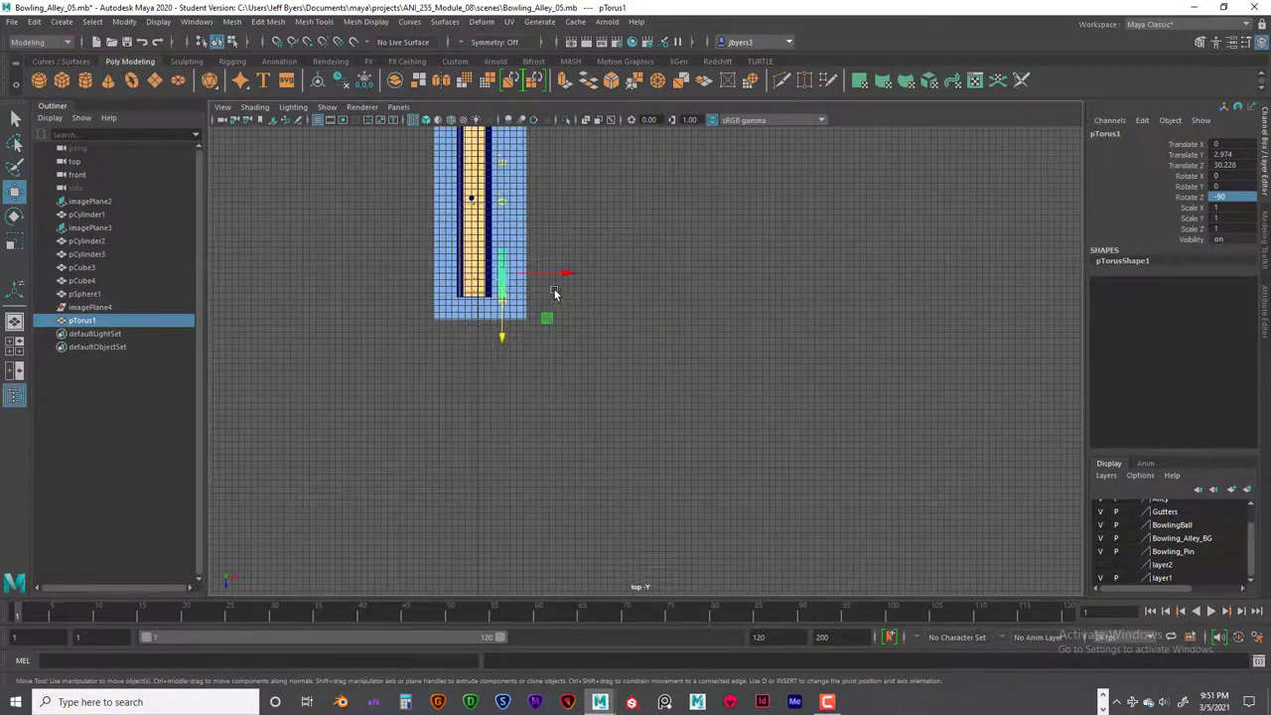
scroll(554, 293, "up", 5)
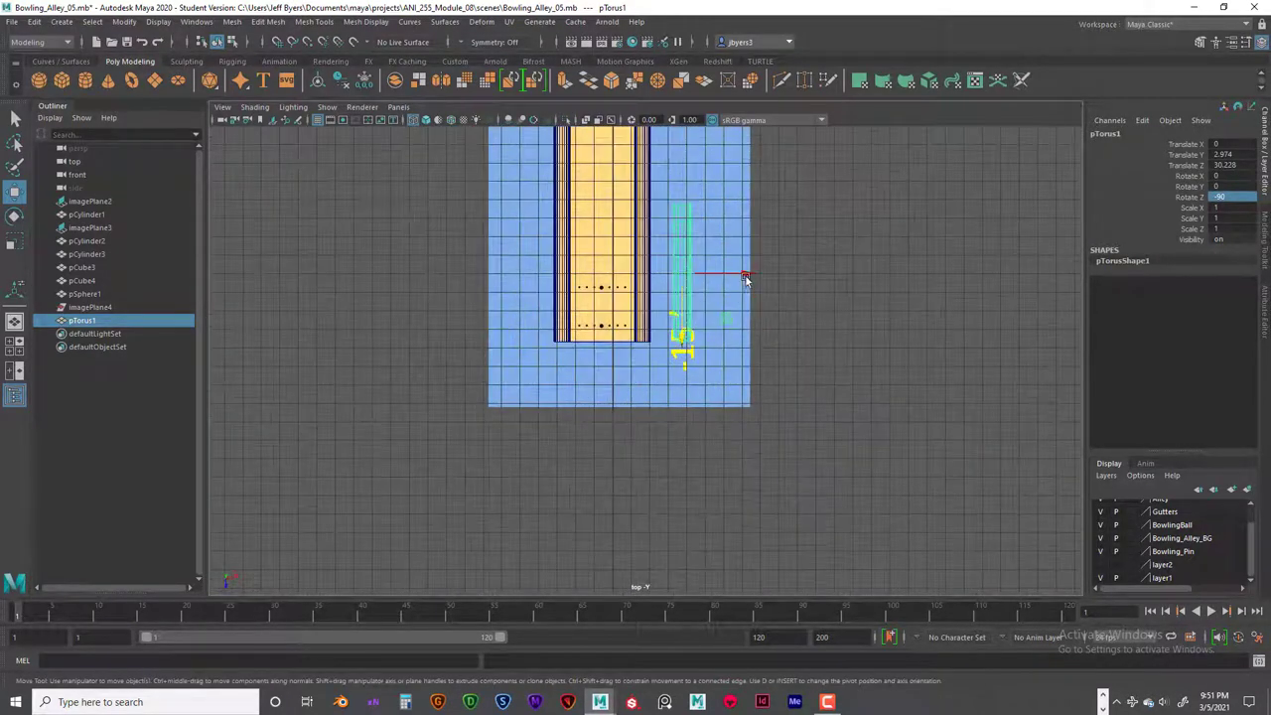
Center the half-pipe over the lane at about Translate X -4.261 and shift it past the lane's end to about Translate Z 34.877
left_click_drag(746, 279, 666, 275)
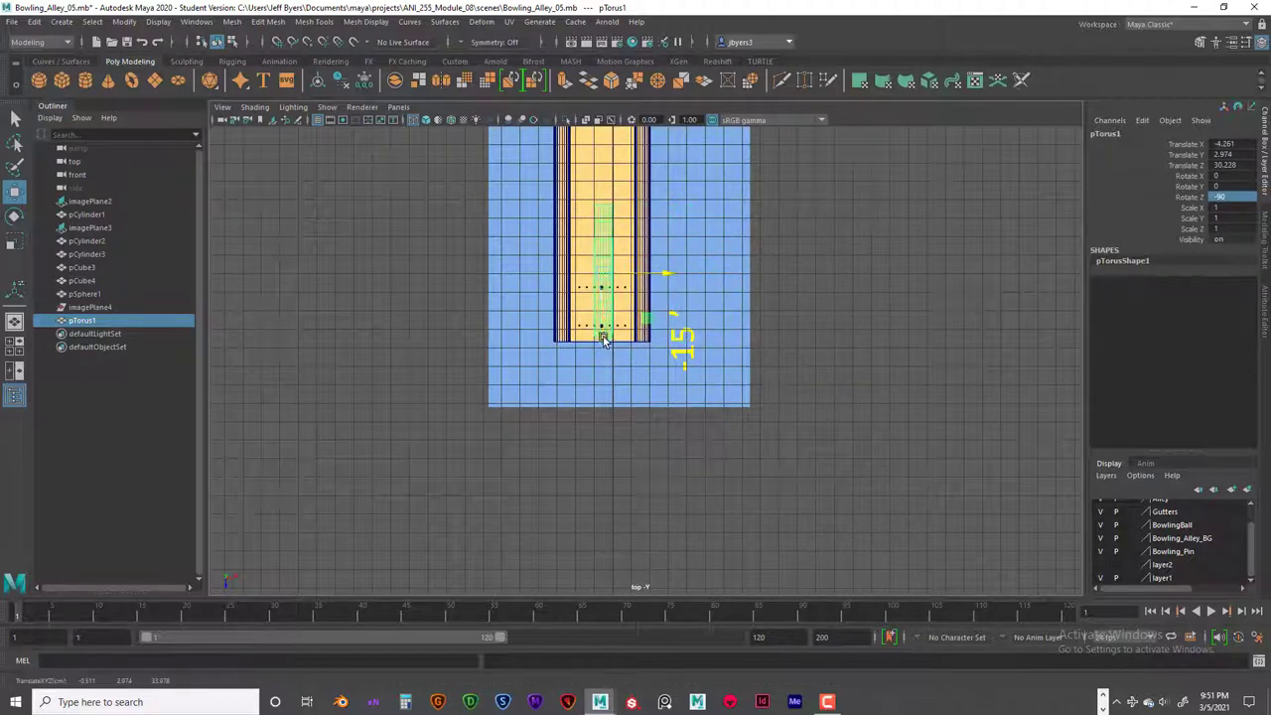
mouse_move(602, 339)
left_mouse_down()
mouse_move(601, 427)
mouse_move(602, 322)
left_mouse_up()
scroll(603, 323, "down", 2)
middle_click_drag(610, 281, 603, 366, "alt")
left_click_drag(603, 440, 597, 512)
key("space")
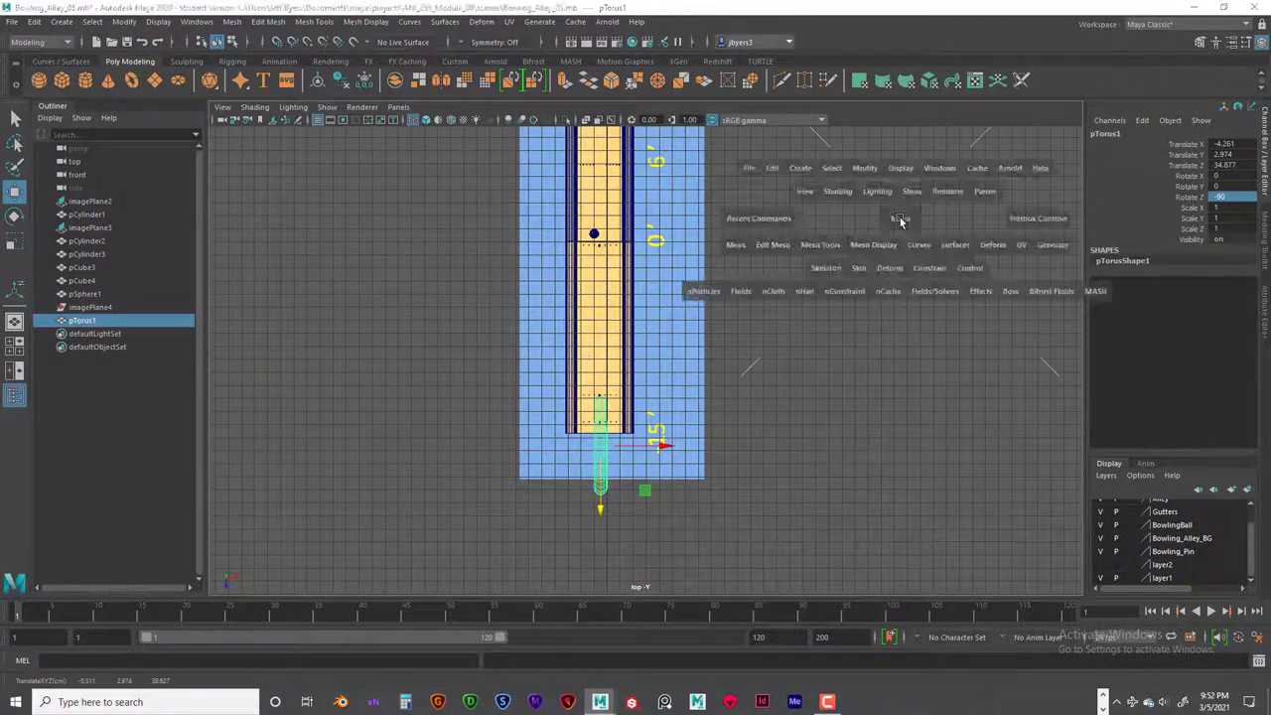
Raise the half-pipe in the side view to about Translate Y 3.933 so its lower end sits just above the lane surface
key("space")
left_click_drag(774, 341, 832, 344, "alt")
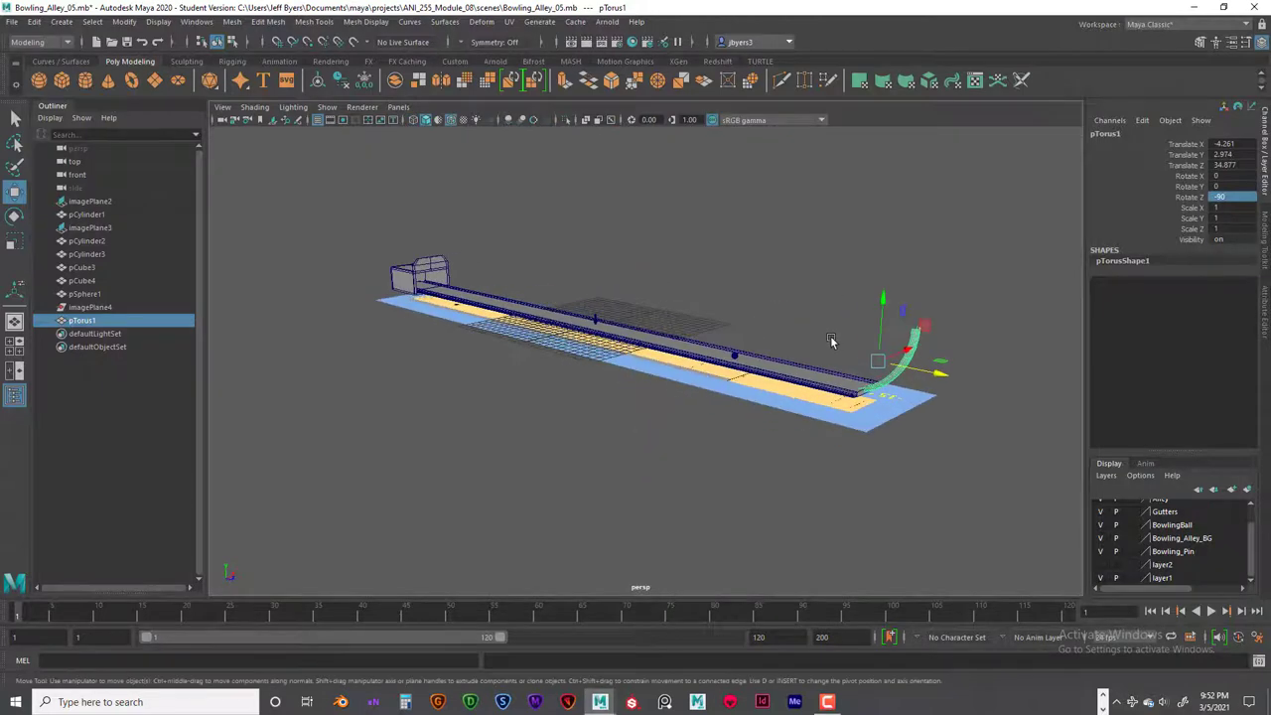
key("space")
key("space")
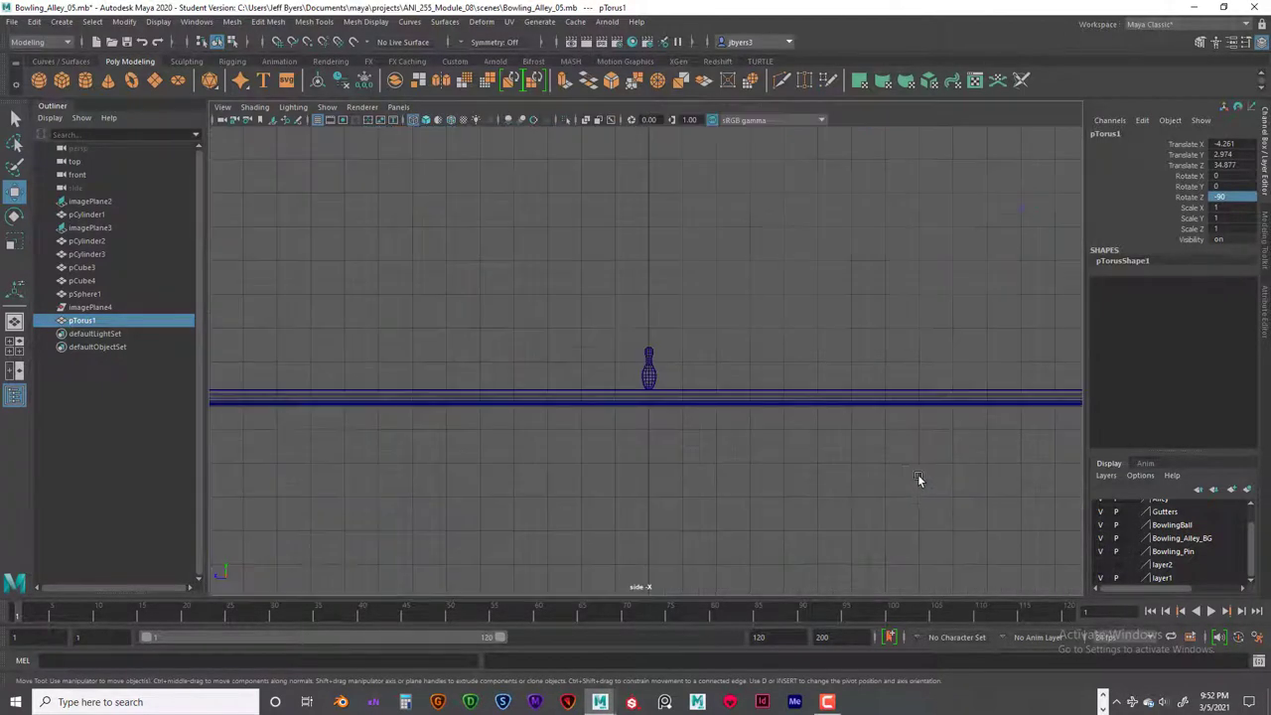
key("f")
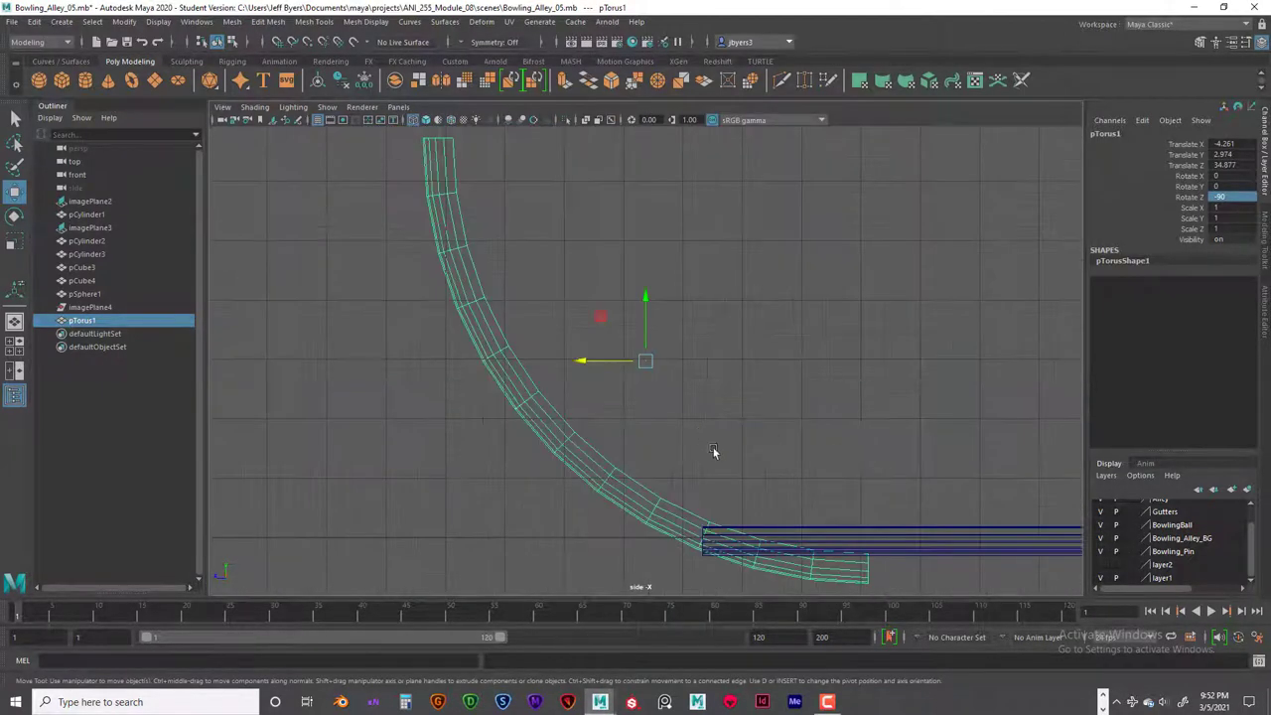
left_click_drag(646, 311, 649, 248)
scroll(842, 515, "up", 2)
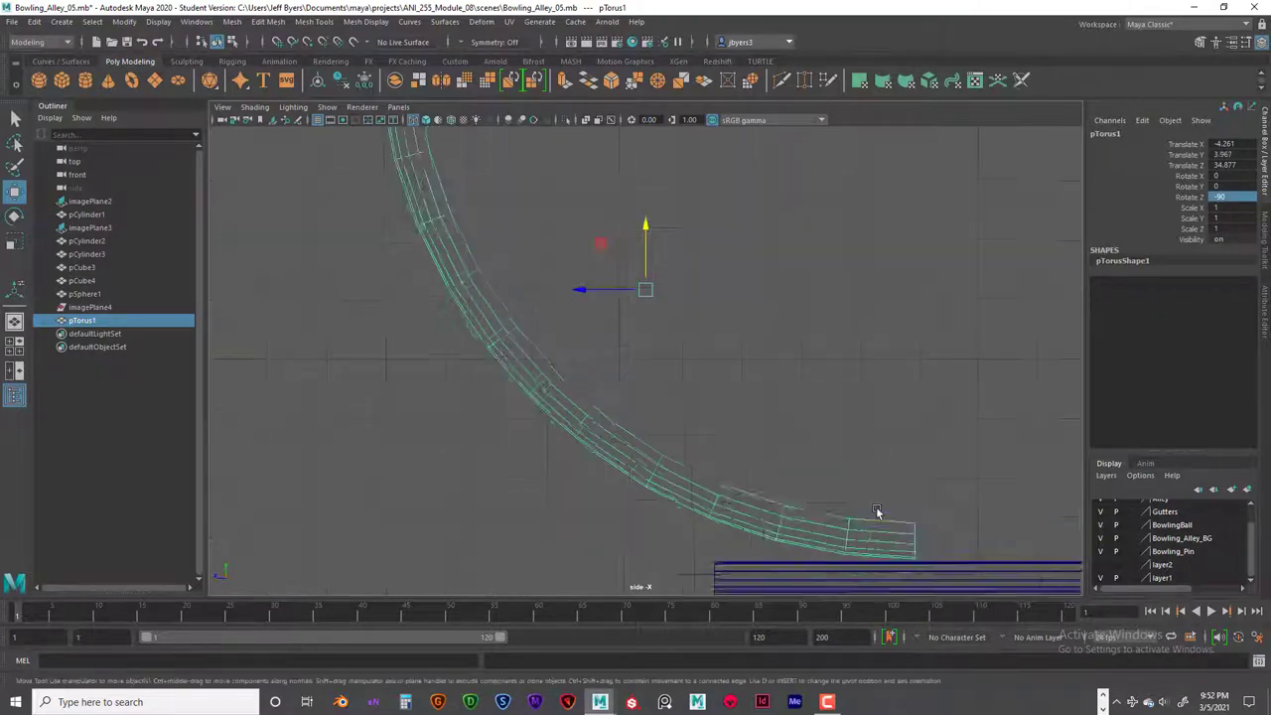
middle_click_drag(878, 486, 597, 376, "alt")
scroll(597, 376, "up", 2)
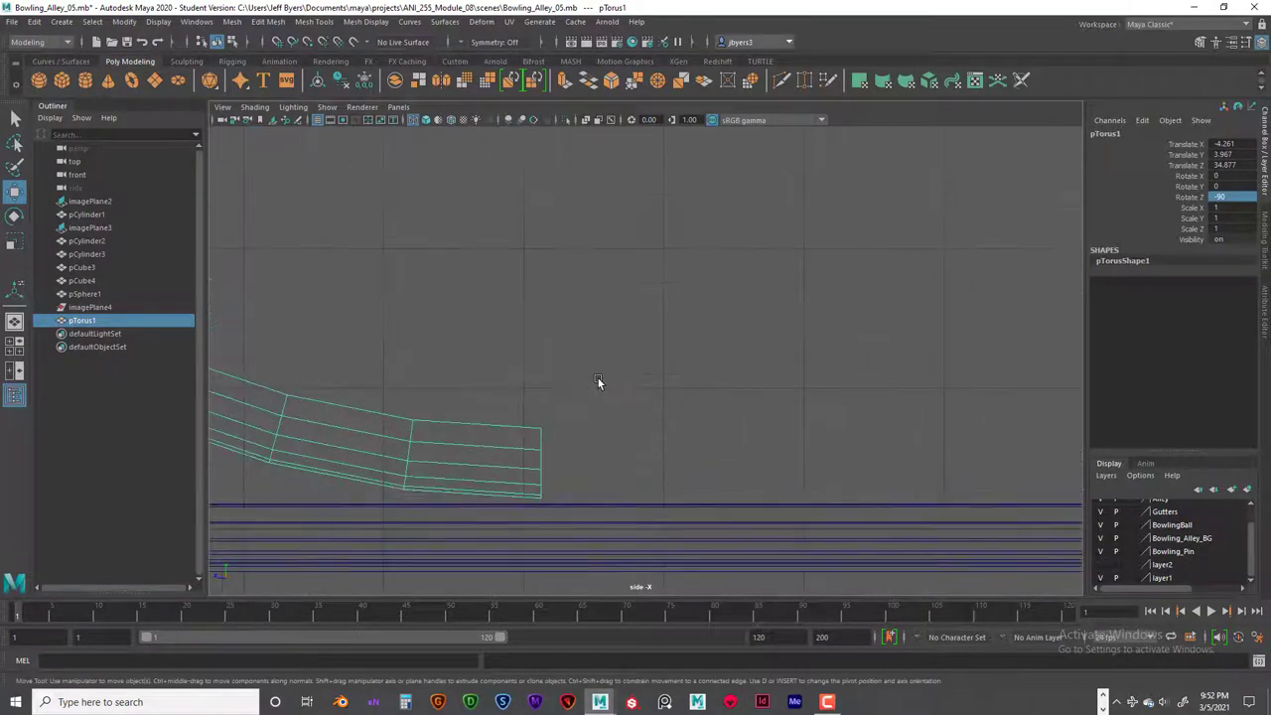
scroll(440, 246, "up", 2)
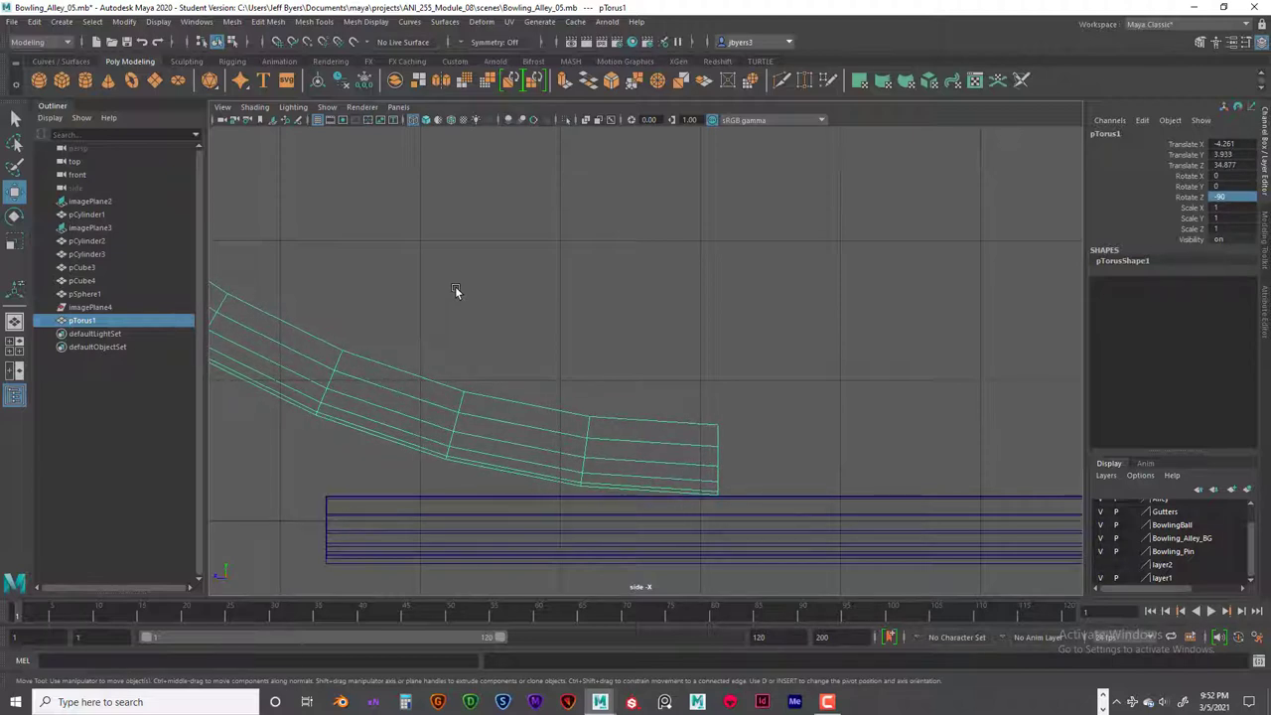
scroll(455, 290, "down", 3)
middle_click_drag(574, 273, 570, 350, "alt")
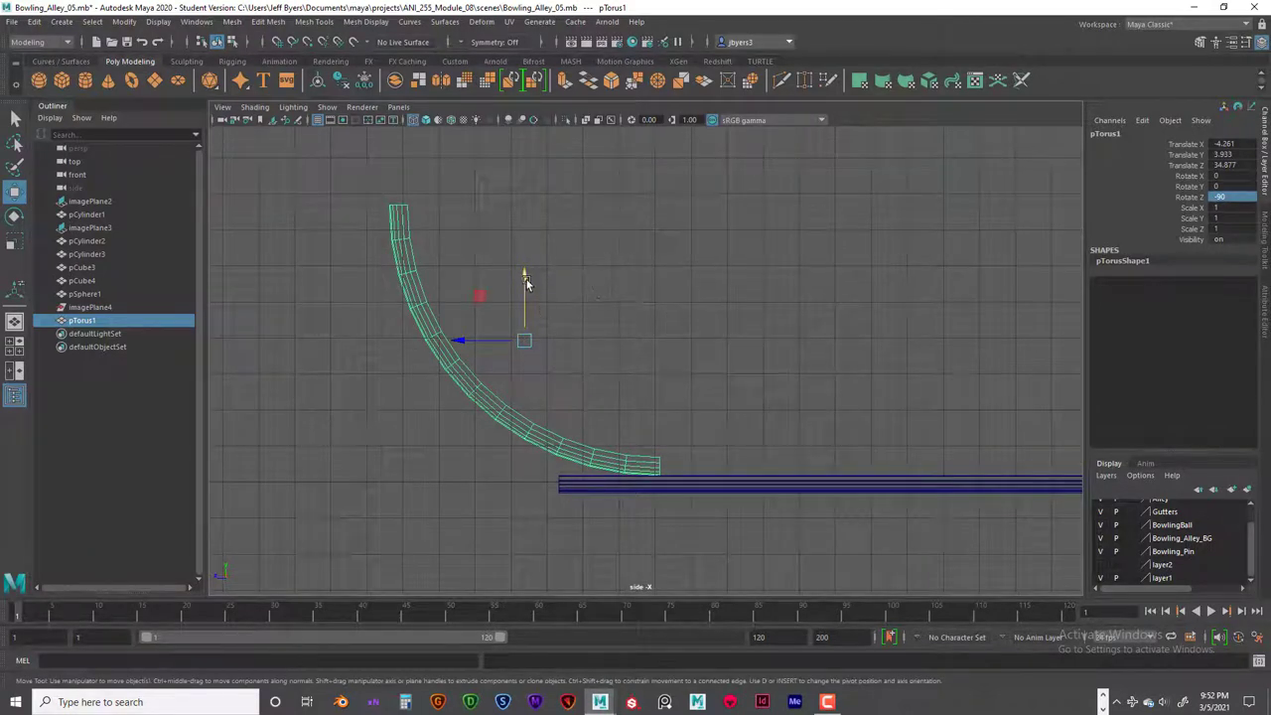
left_click_drag(526, 282, 527, 266)
key("ctrl+z")
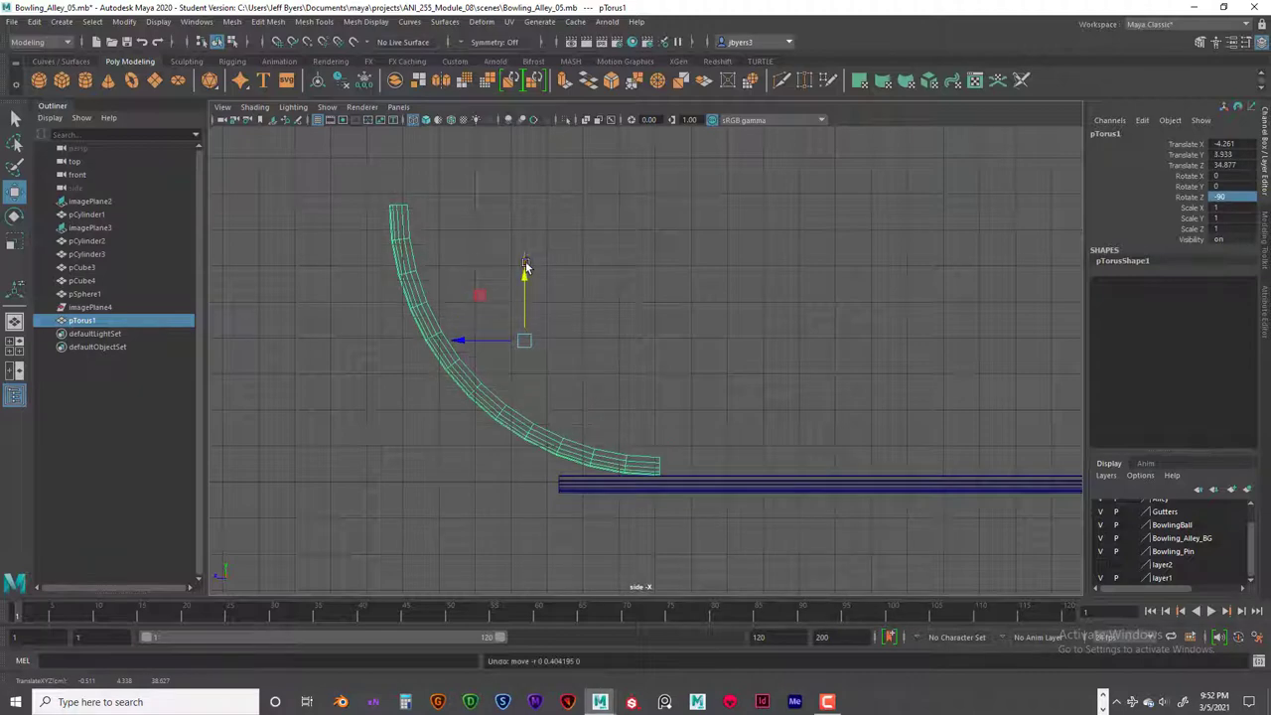
scroll(666, 355, "up", 10)
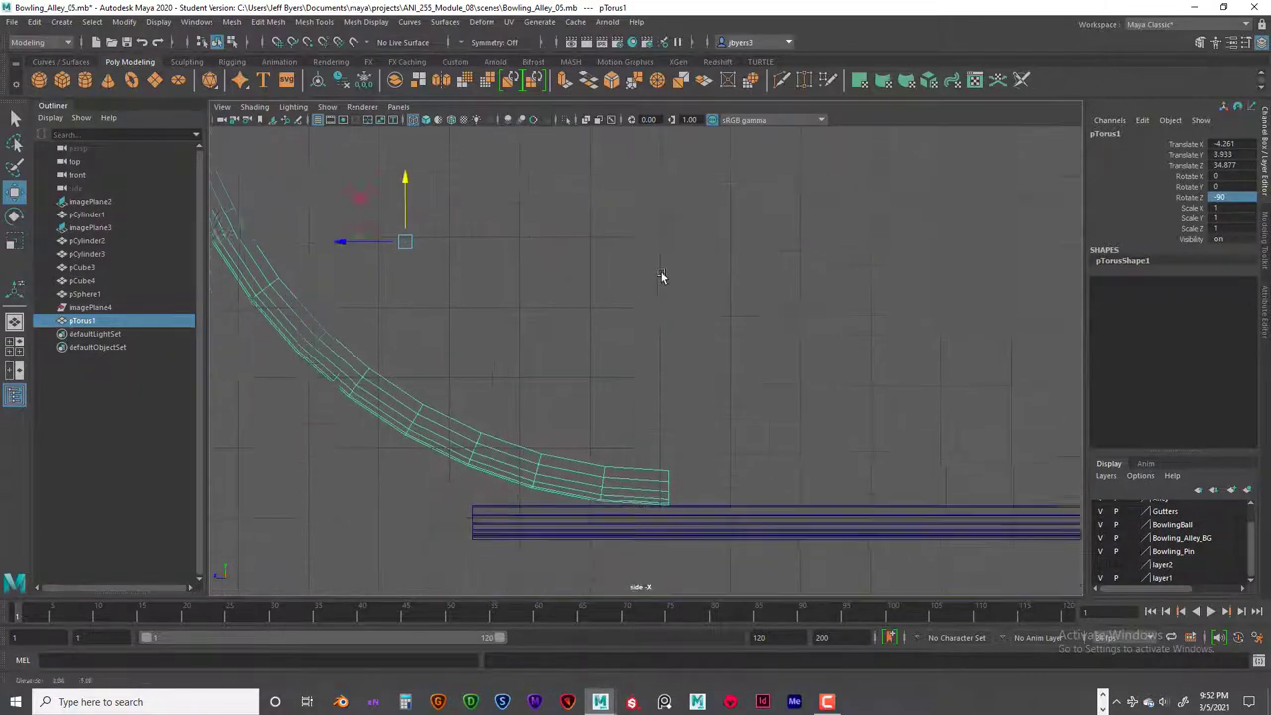
scroll(662, 341, "up", 10)
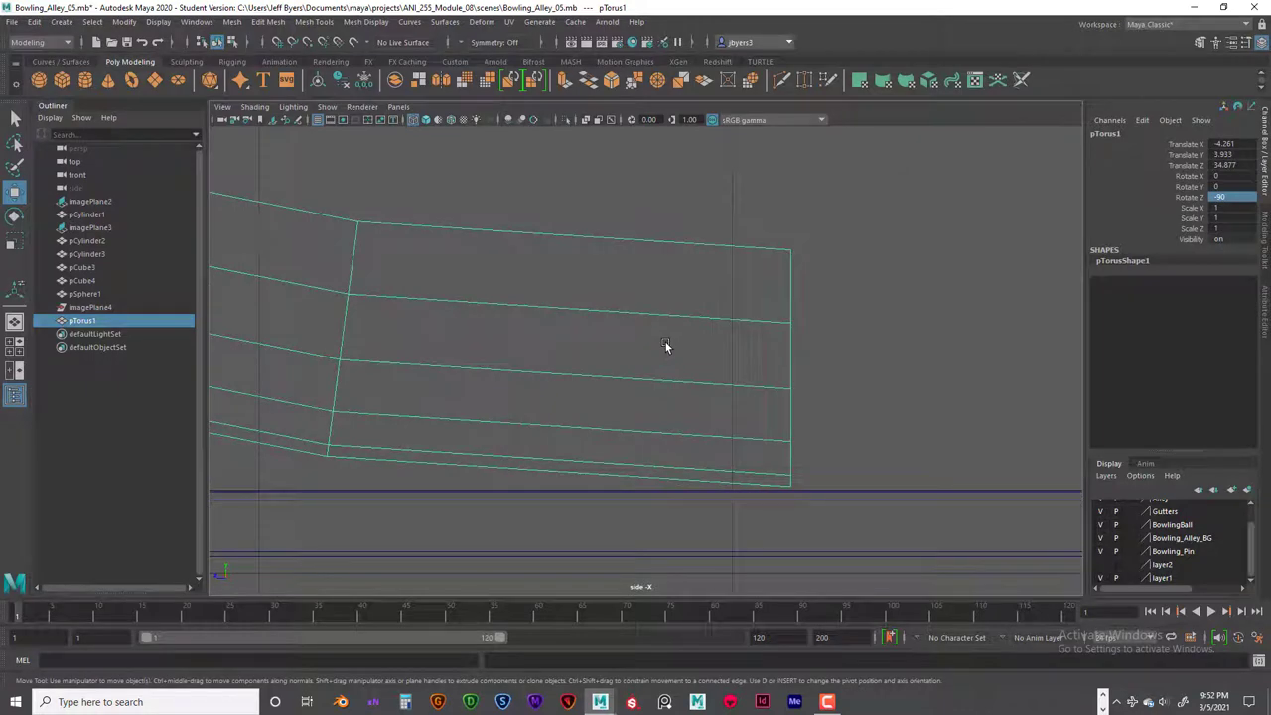
scroll(663, 342, "down", 10)
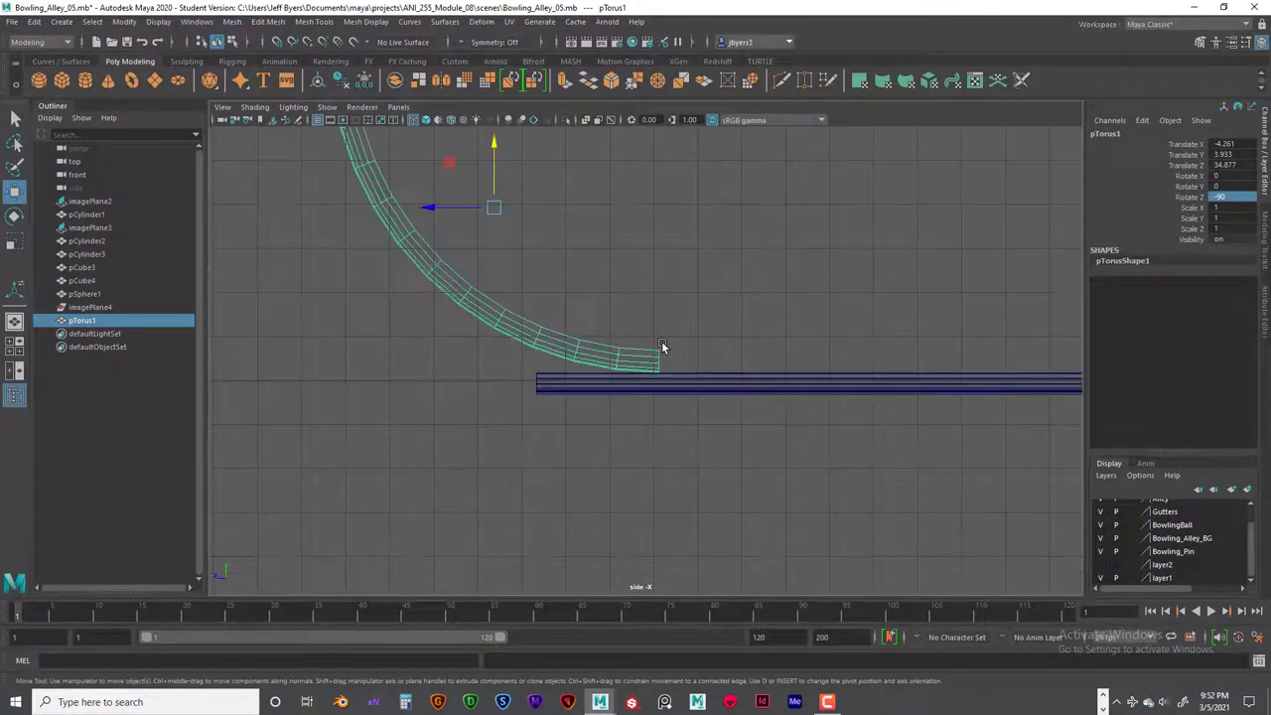
Reverse the normals of the half-pipe in the perspective view and clear the selection
key("space")
key("space")
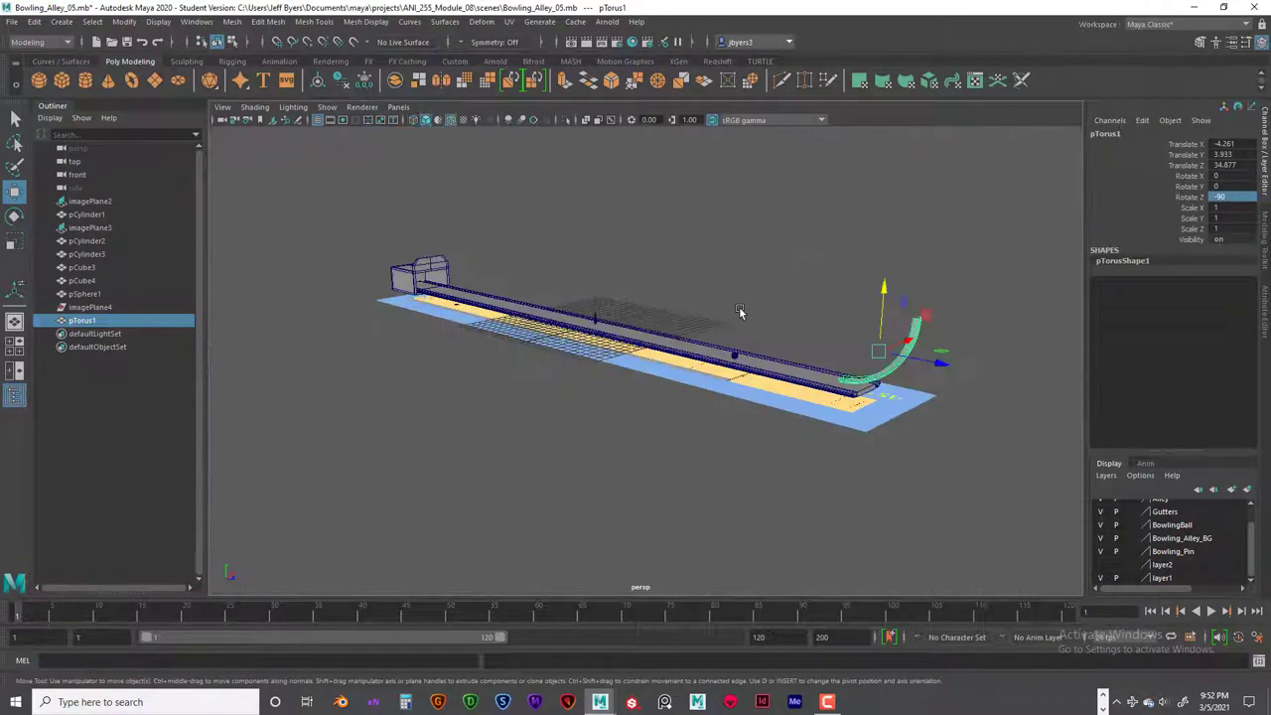
left_click_drag(723, 362, 775, 346, "alt")
left_click(735, 336)
left_click(564, 278)
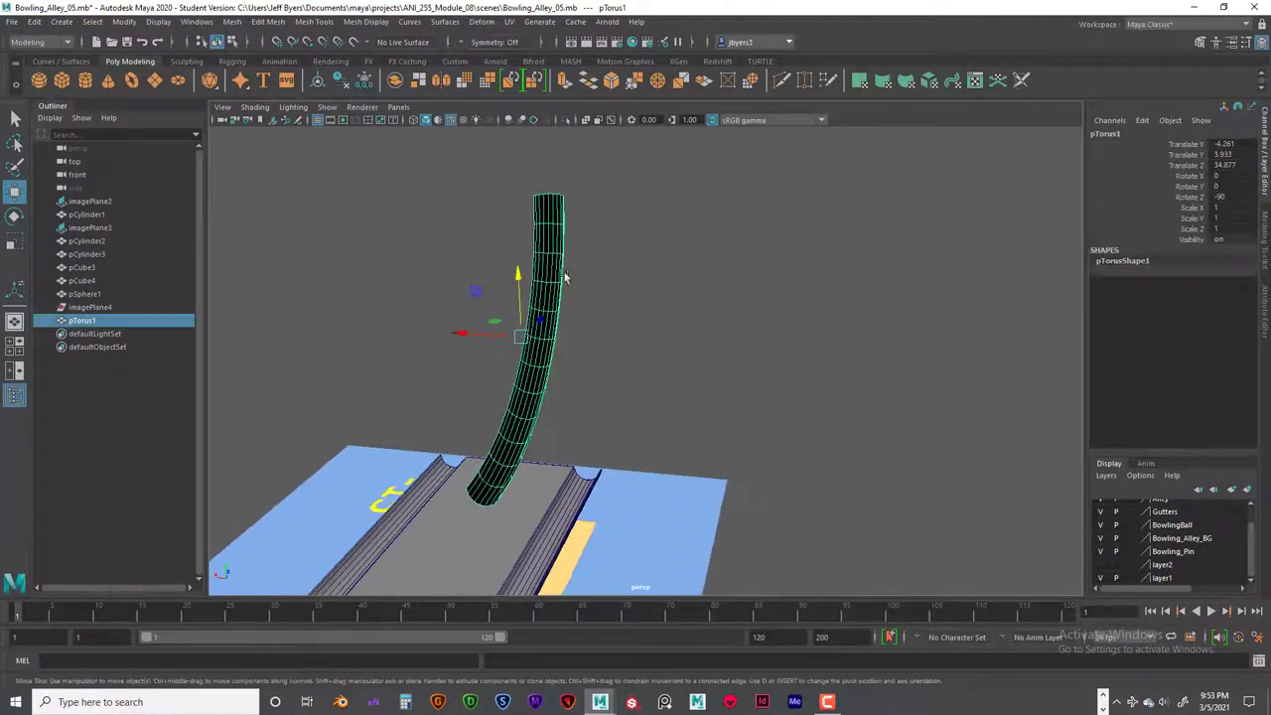
key("space")
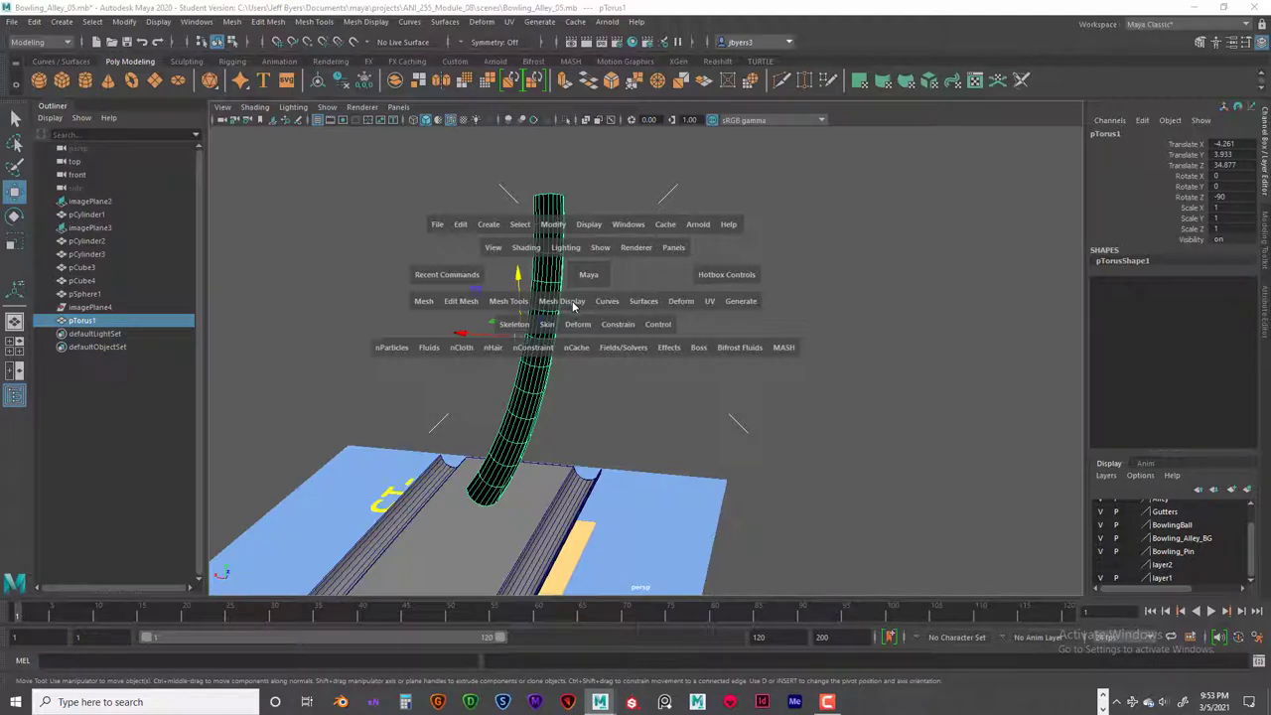
left_click(562, 301)
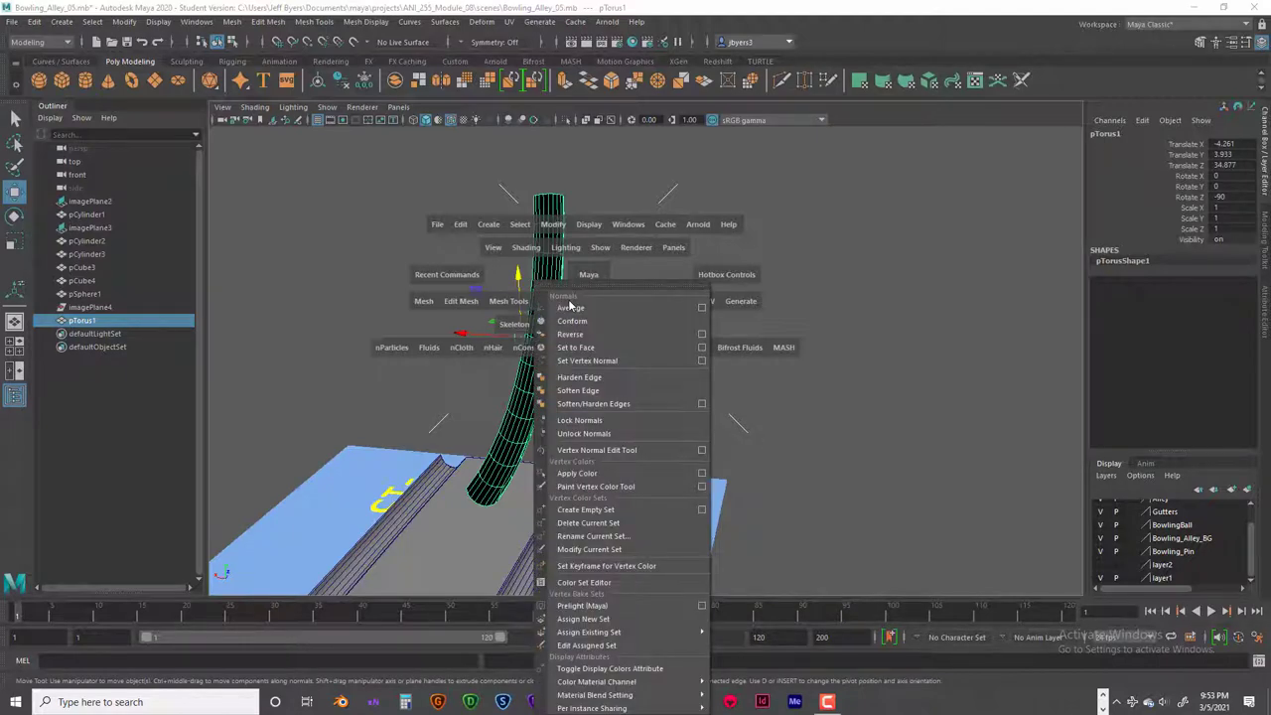
left_click(576, 334)
left_click(636, 328)
left_click_drag(599, 373, 749, 303, "alt")
left_click_drag(709, 343, 528, 375, "alt")
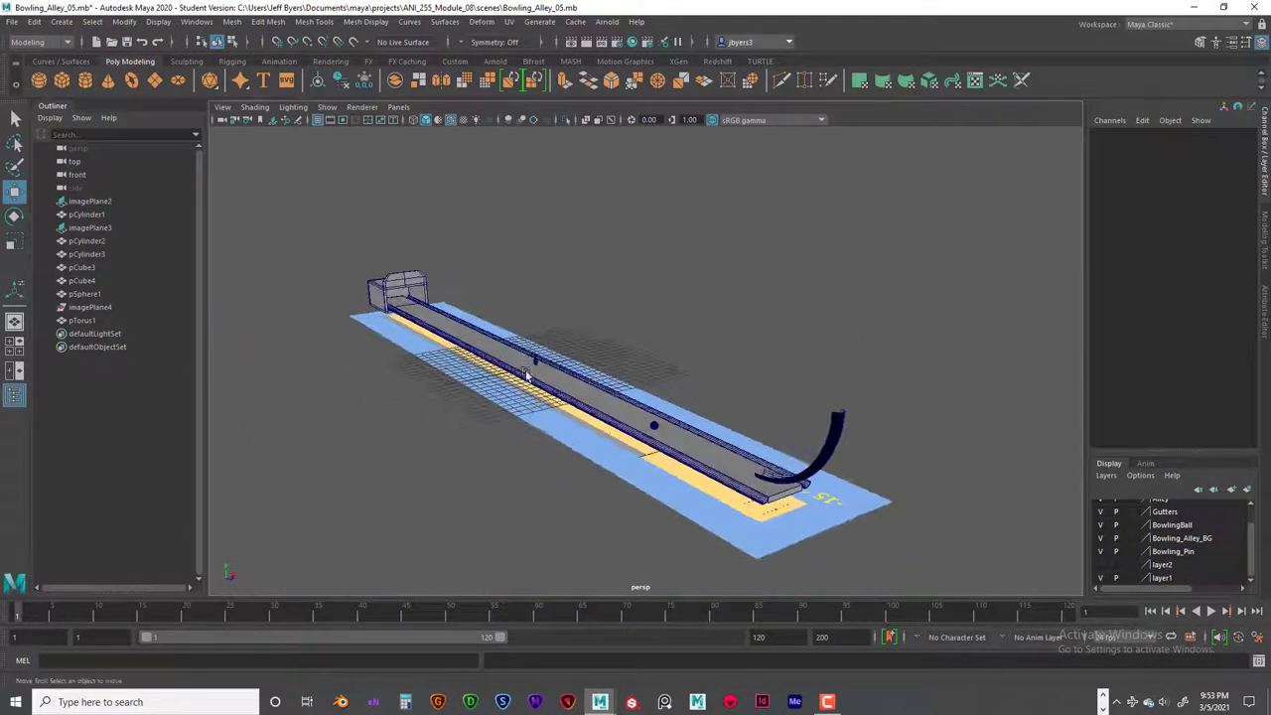
mouse_move(644, 427)
right_mouse_down()
mouse_move(630, 446)
mouse_move(629, 418)
right_mouse_up()
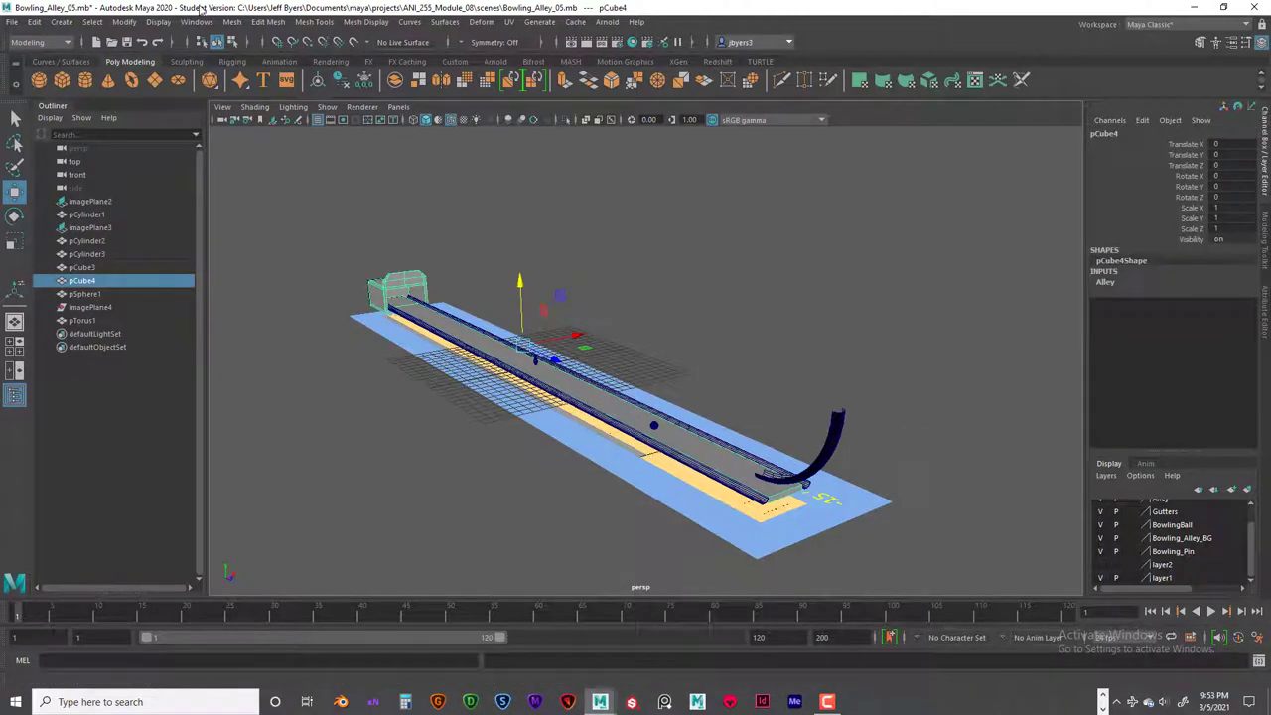
left_click(518, 197)
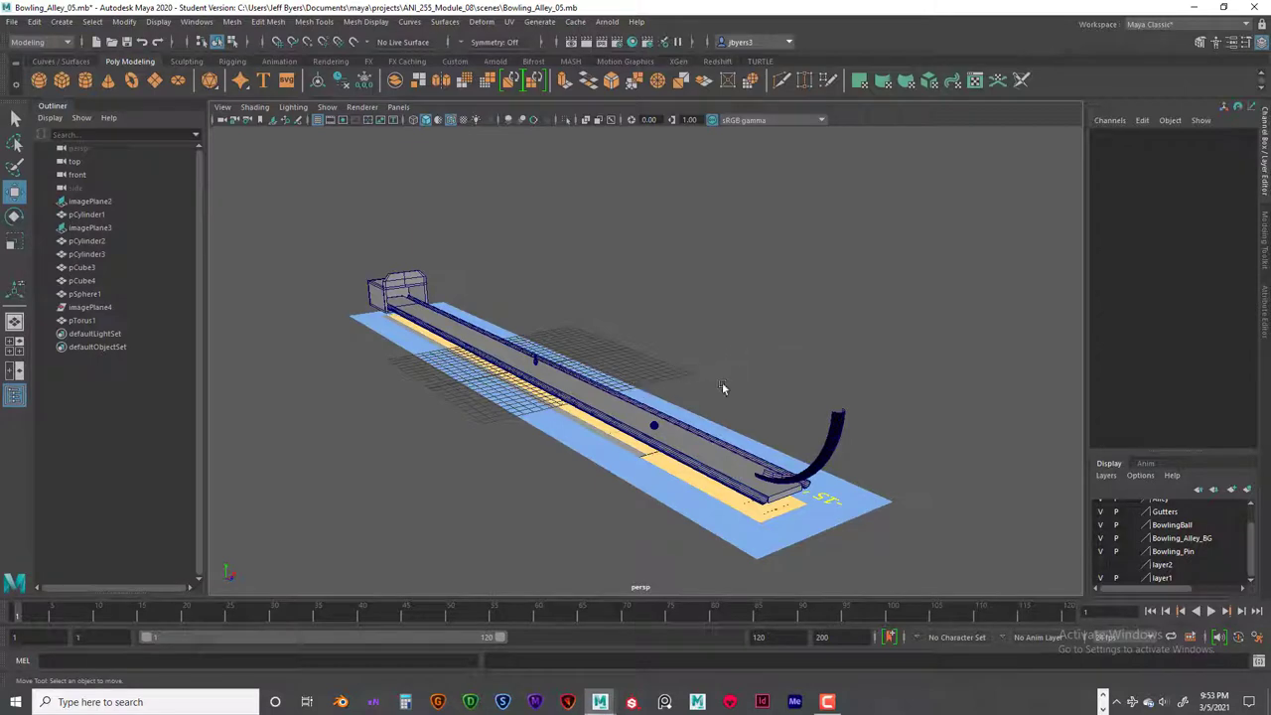
scroll(722, 383, "up", 5)
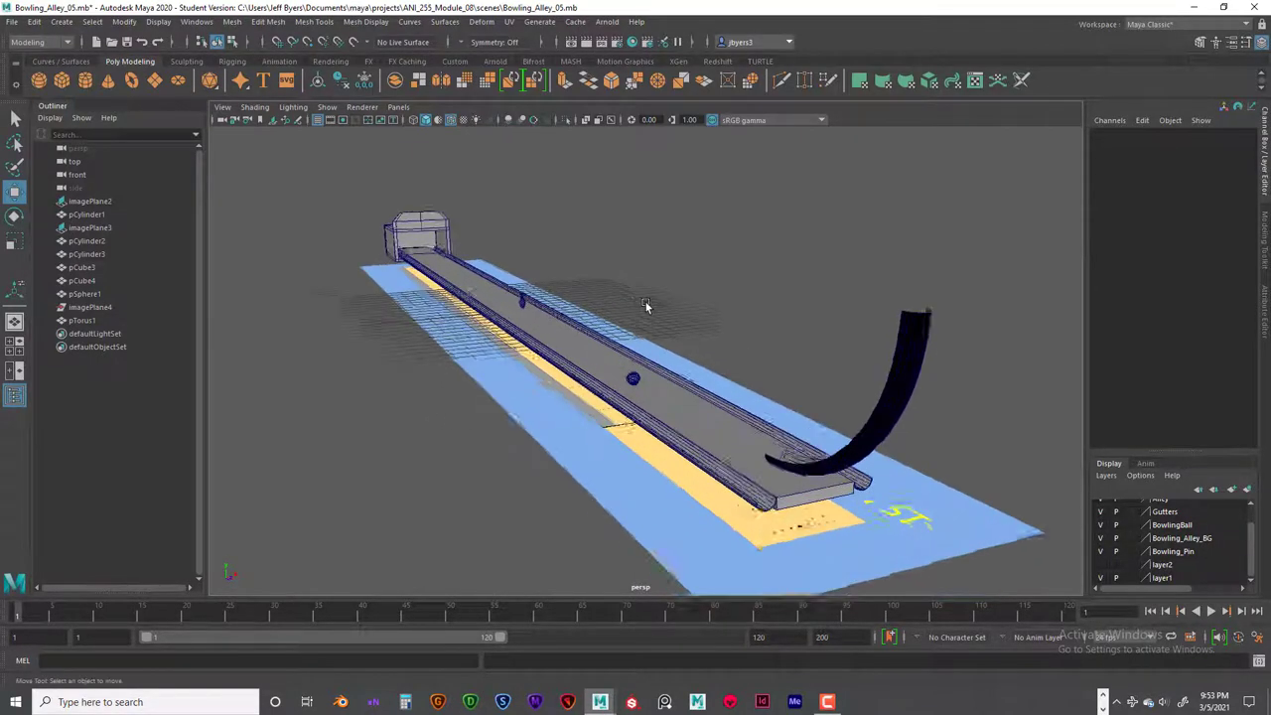
mouse_move(645, 302)
left_mouse_down("alt")
mouse_move(673, 318)
mouse_move(658, 319)
left_mouse_up("alt")
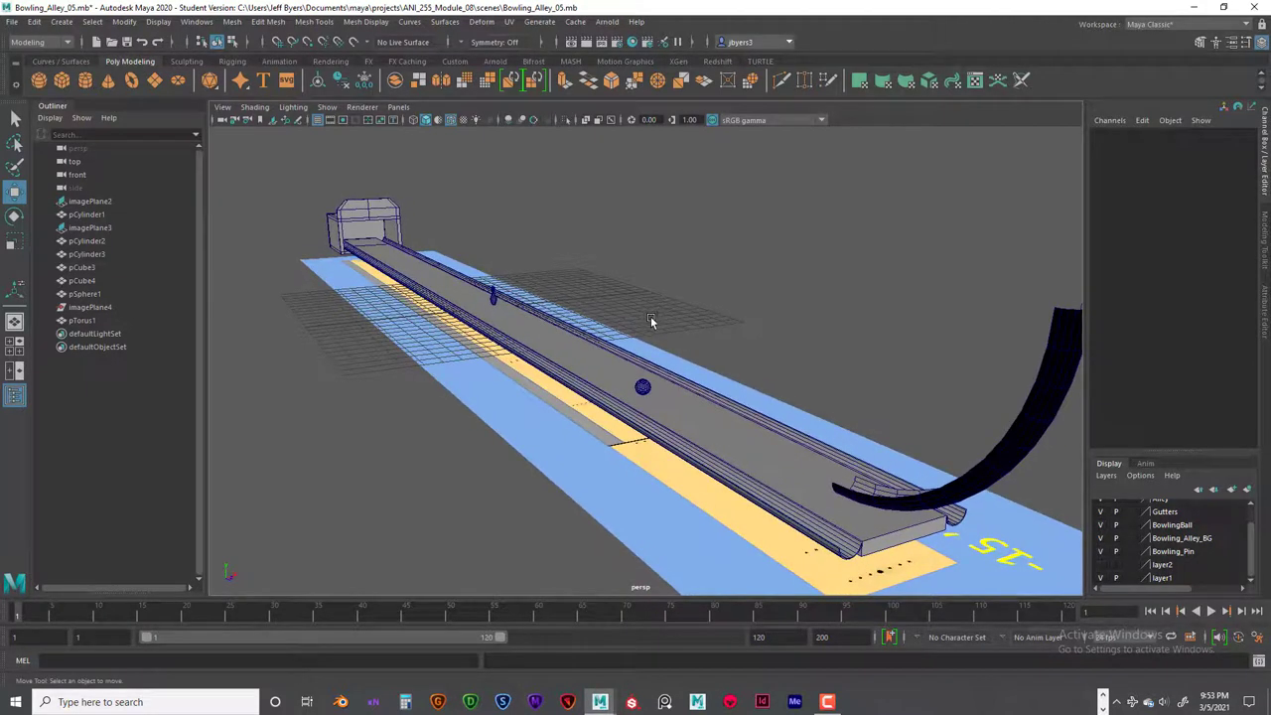
Open the scene file Bowling_Alley_08.mb and accept the student version notice
left_click(12, 22)
left_click(47, 59)
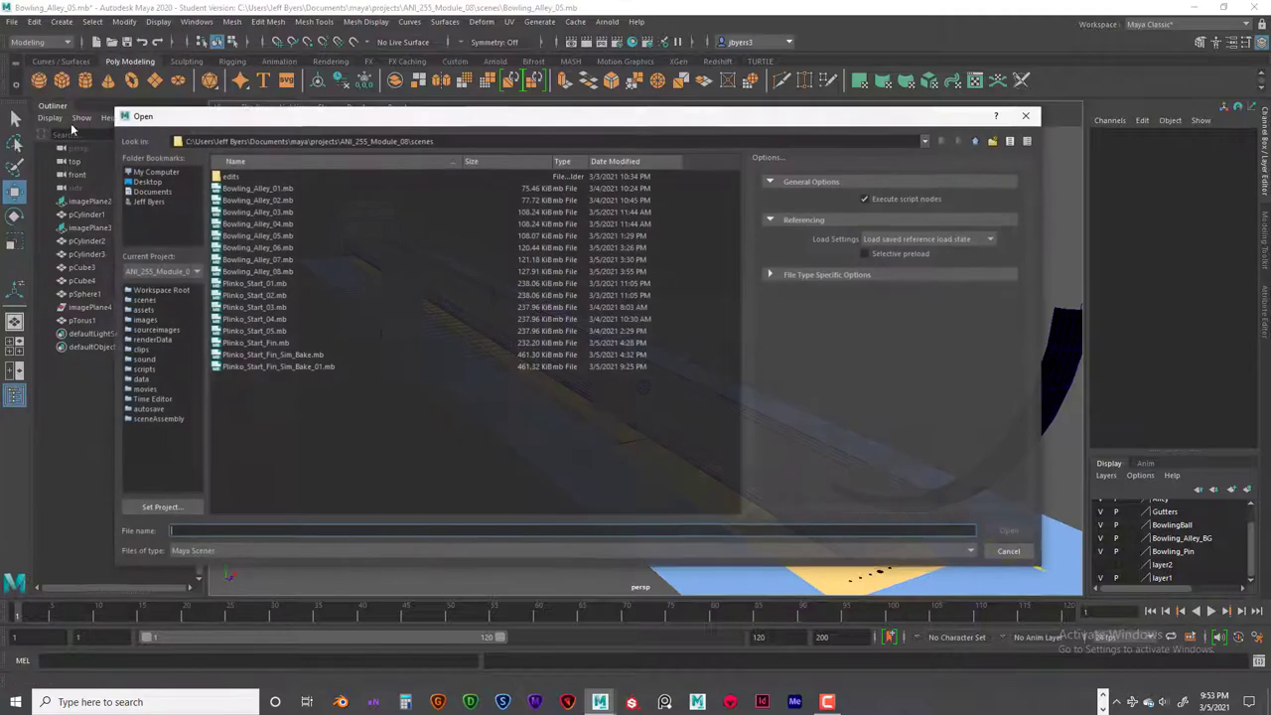
left_click(284, 273)
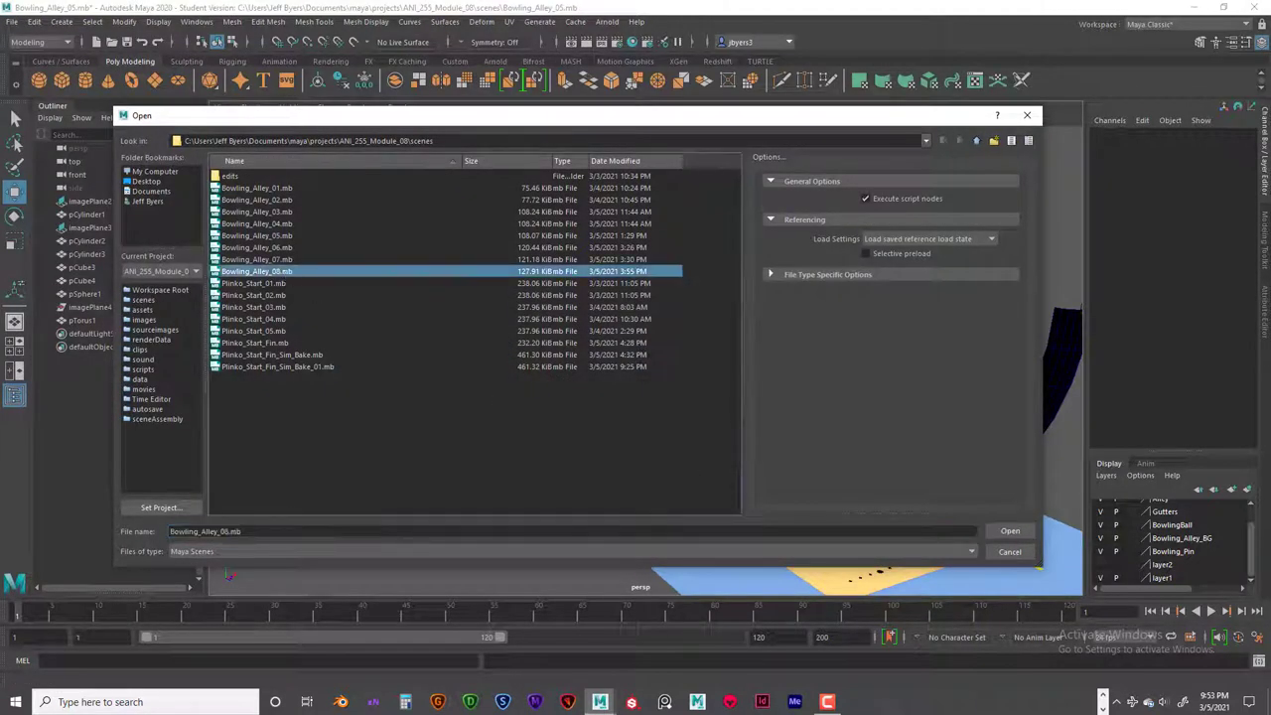
left_click(1006, 531)
left_click(637, 360)
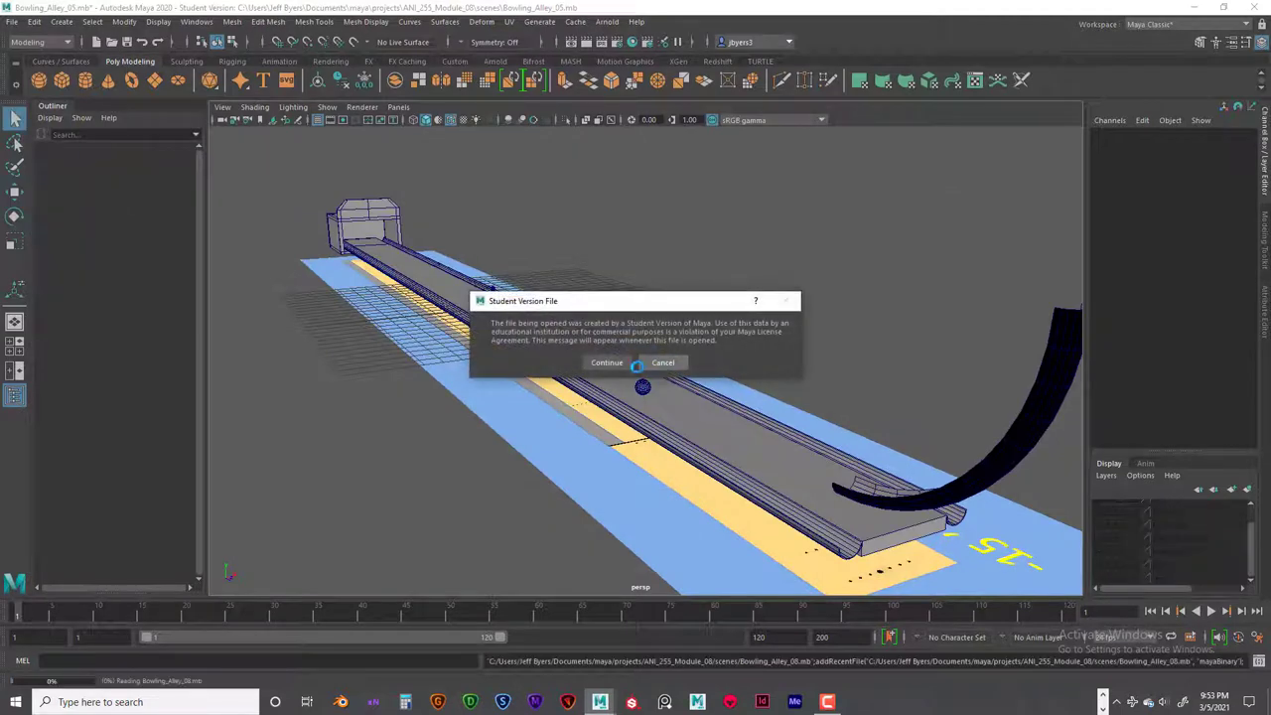
left_click(611, 361)
Examine the coloured half-pipe, lane and gutters at the approach end, selecting the lane and gutters one by one
left_click_drag(630, 391, 766, 421, "alt")
scroll(696, 403, "up", 3)
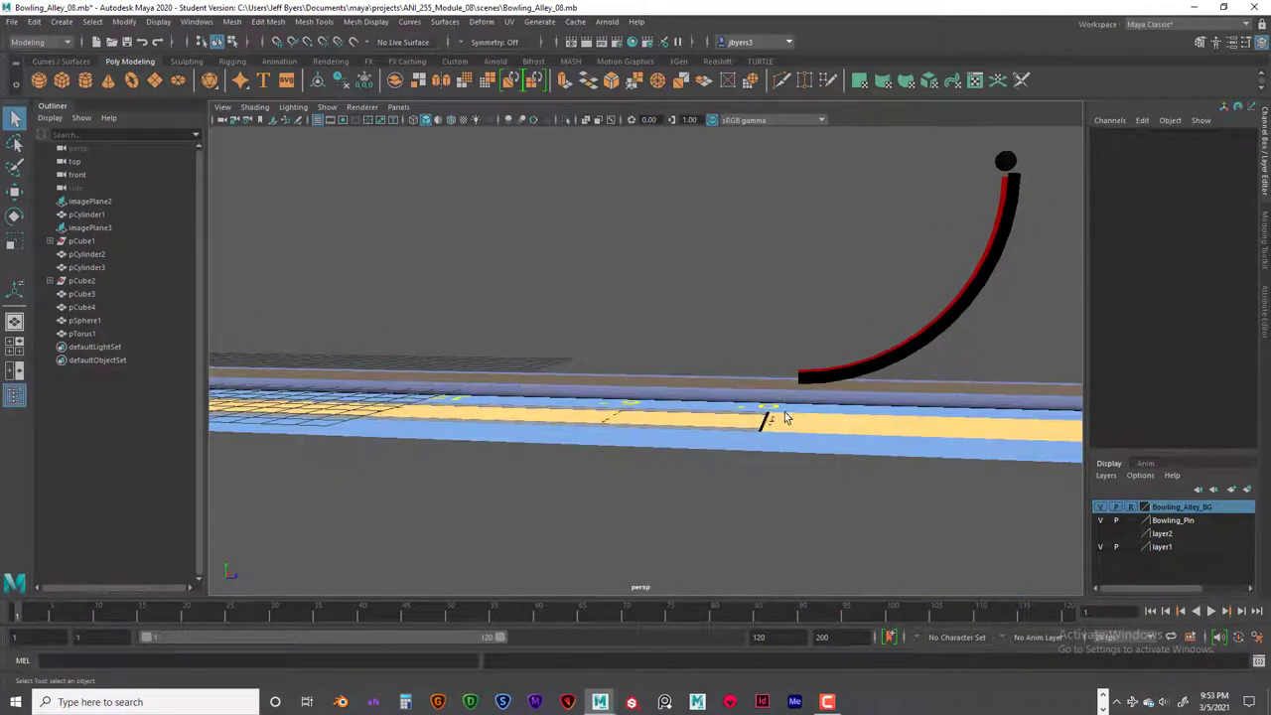
left_click_drag(738, 405, 802, 438, "alt")
scroll(803, 438, "up", 10)
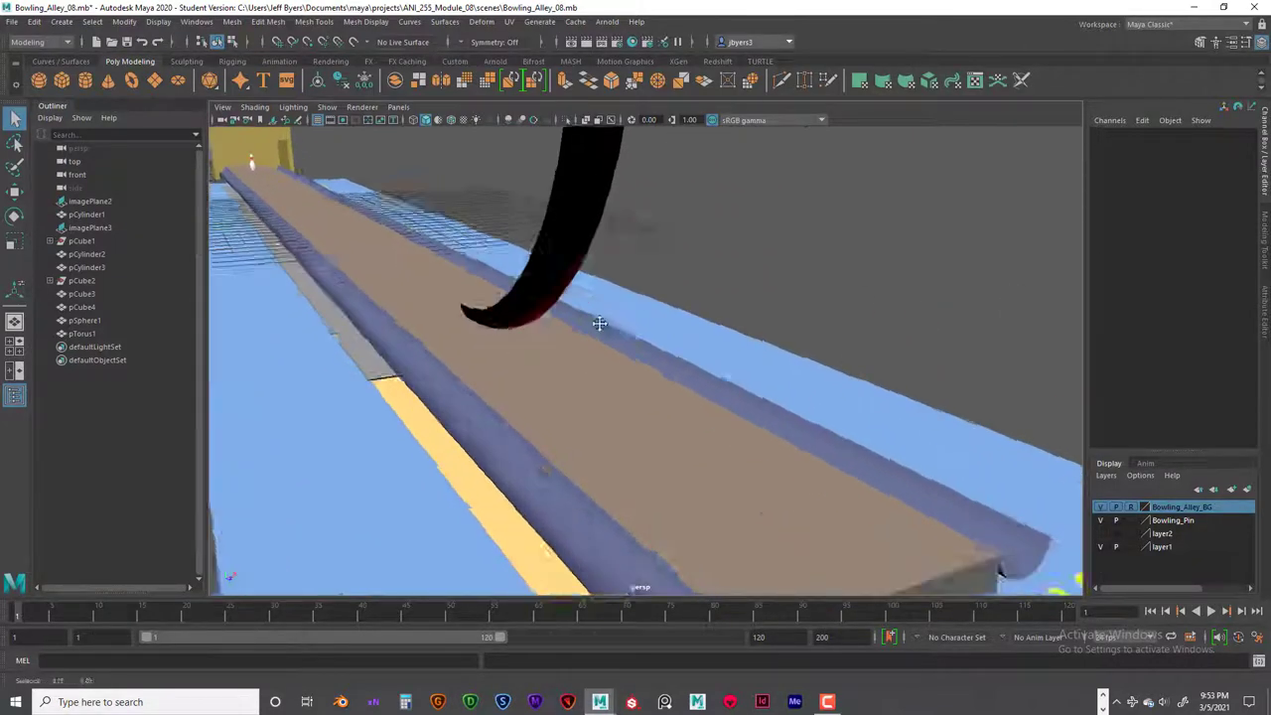
left_click(571, 345)
key("f")
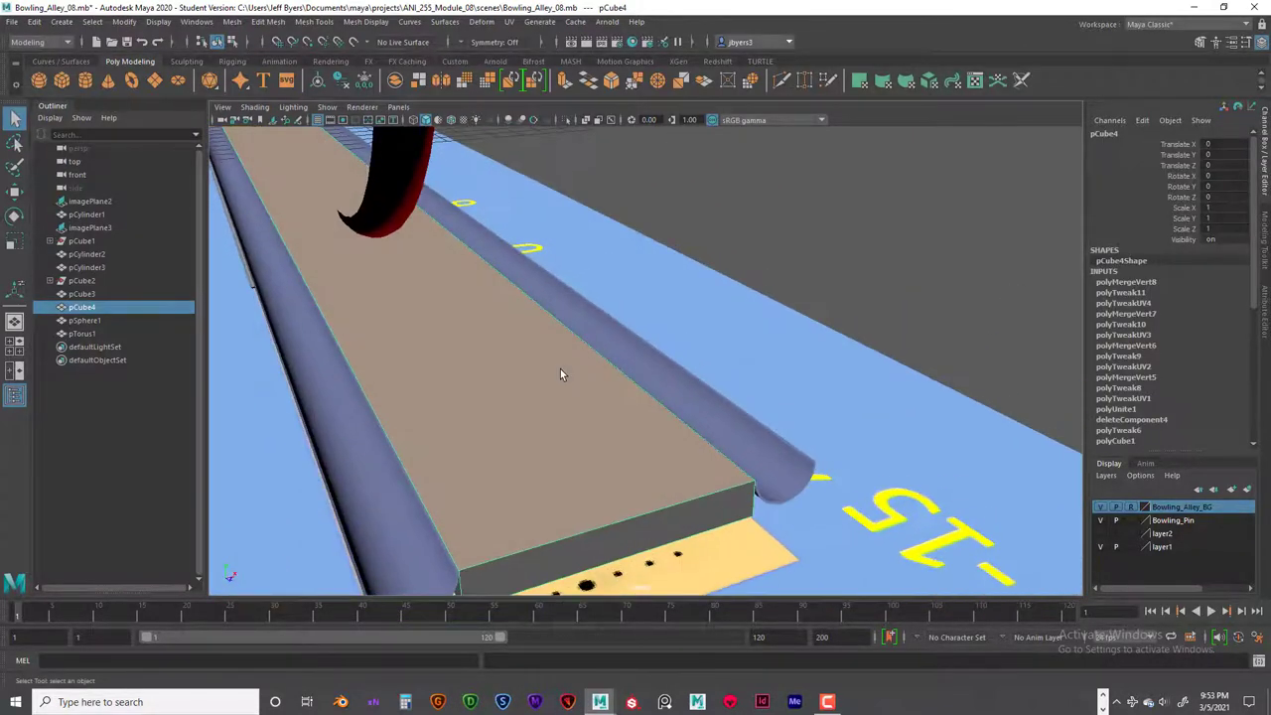
scroll(553, 373, "down", 3)
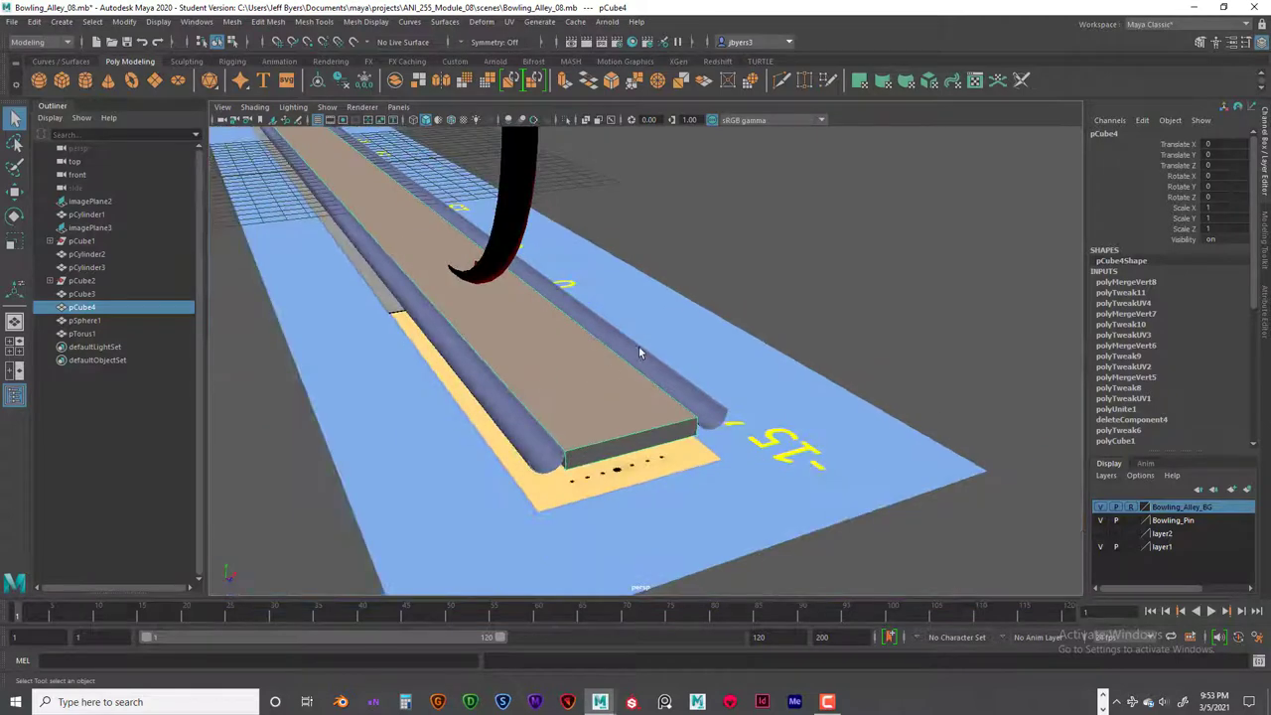
left_click(642, 357)
left_click(523, 413)
left_click_drag(529, 365, 614, 402, "alt")
scroll(534, 335, "down", 5)
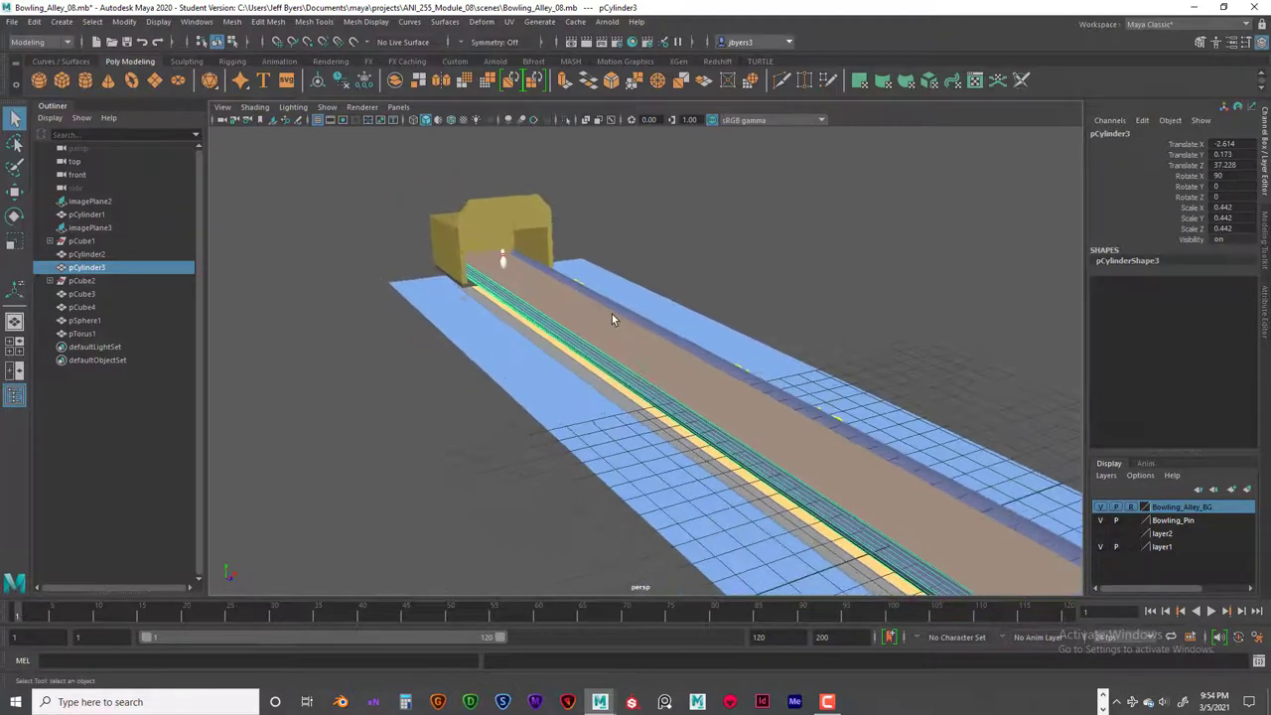
Examine the far end of the alley, checking the back wall housing, the striped pin and the lane surface around it
left_click(509, 270)
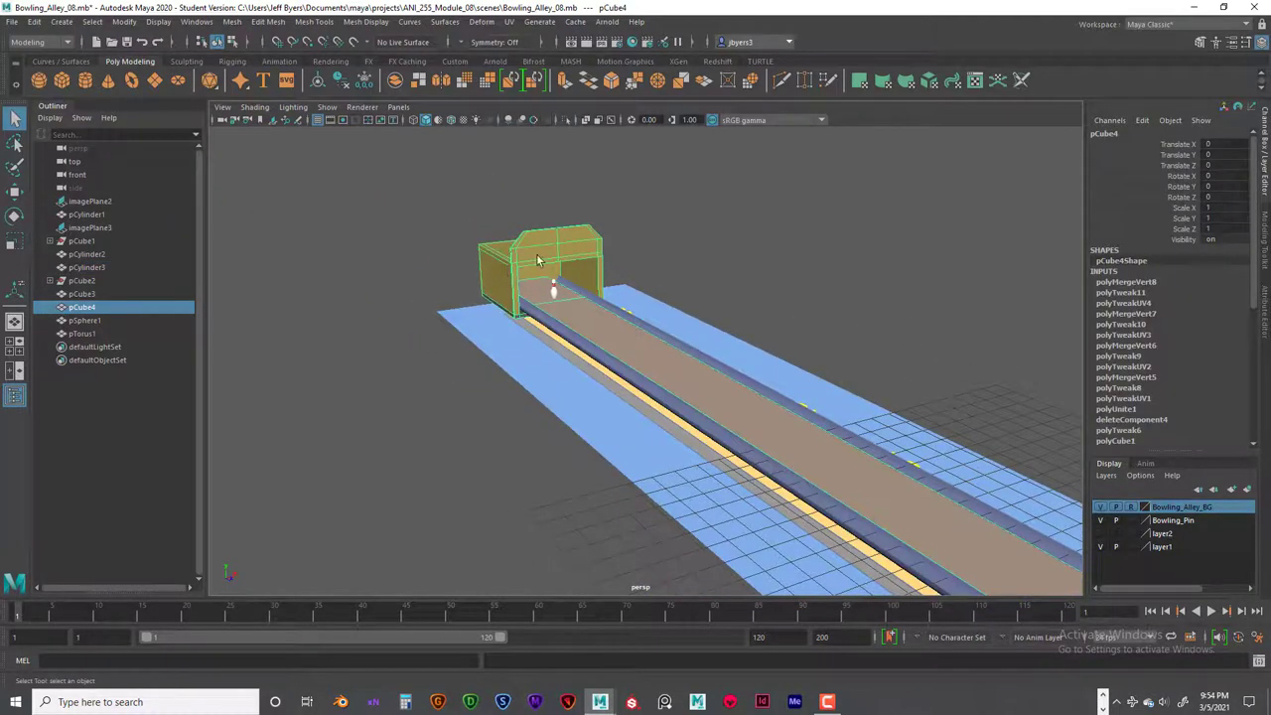
scroll(614, 316, "up", 5)
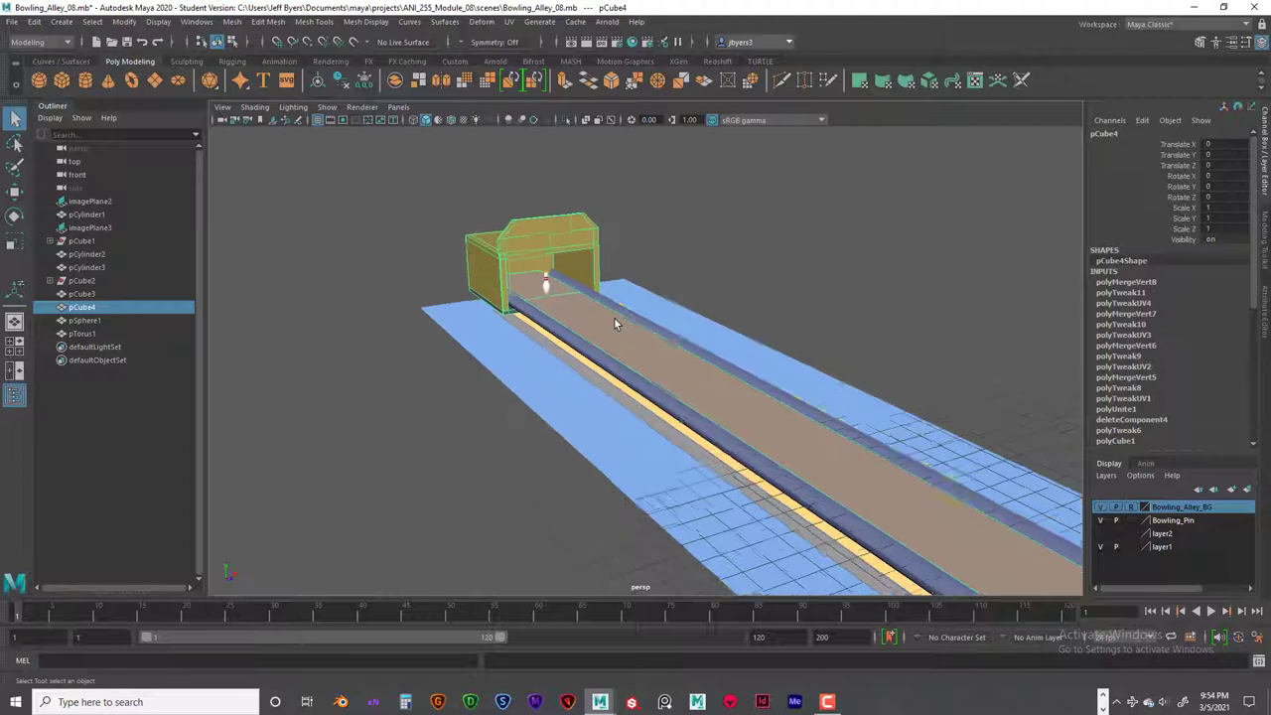
scroll(588, 332, "down", 5)
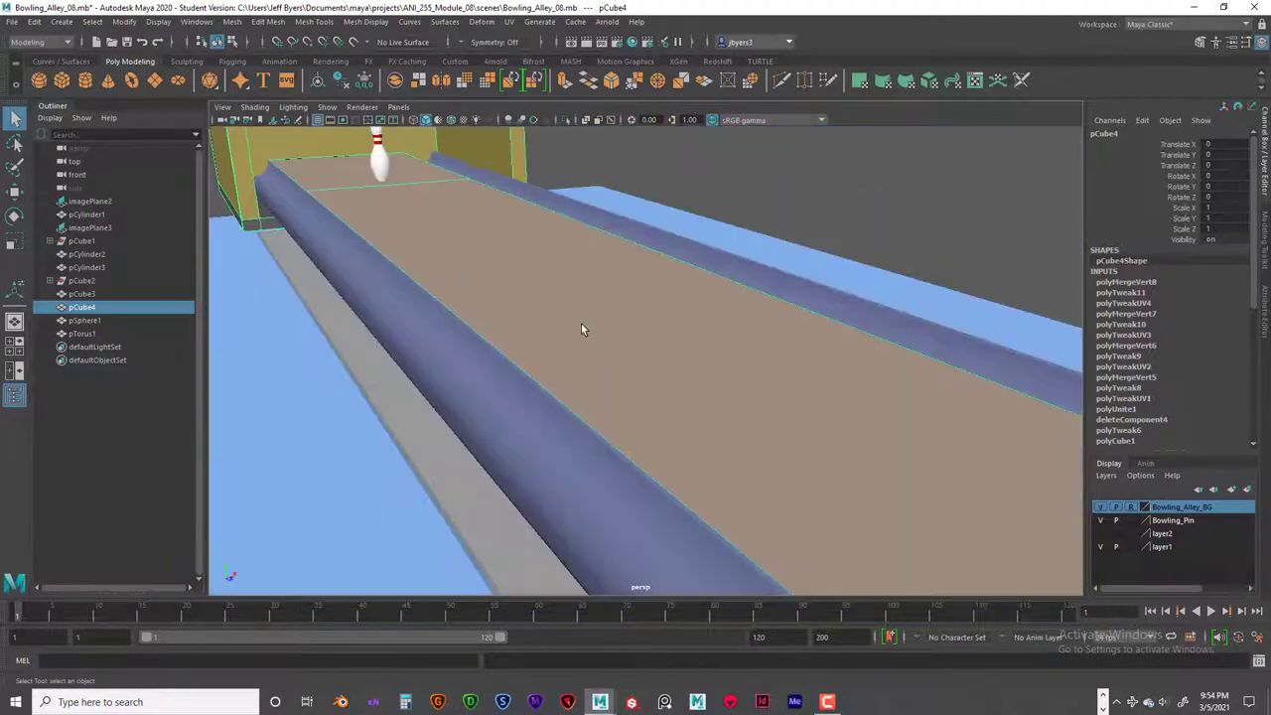
left_click(417, 185)
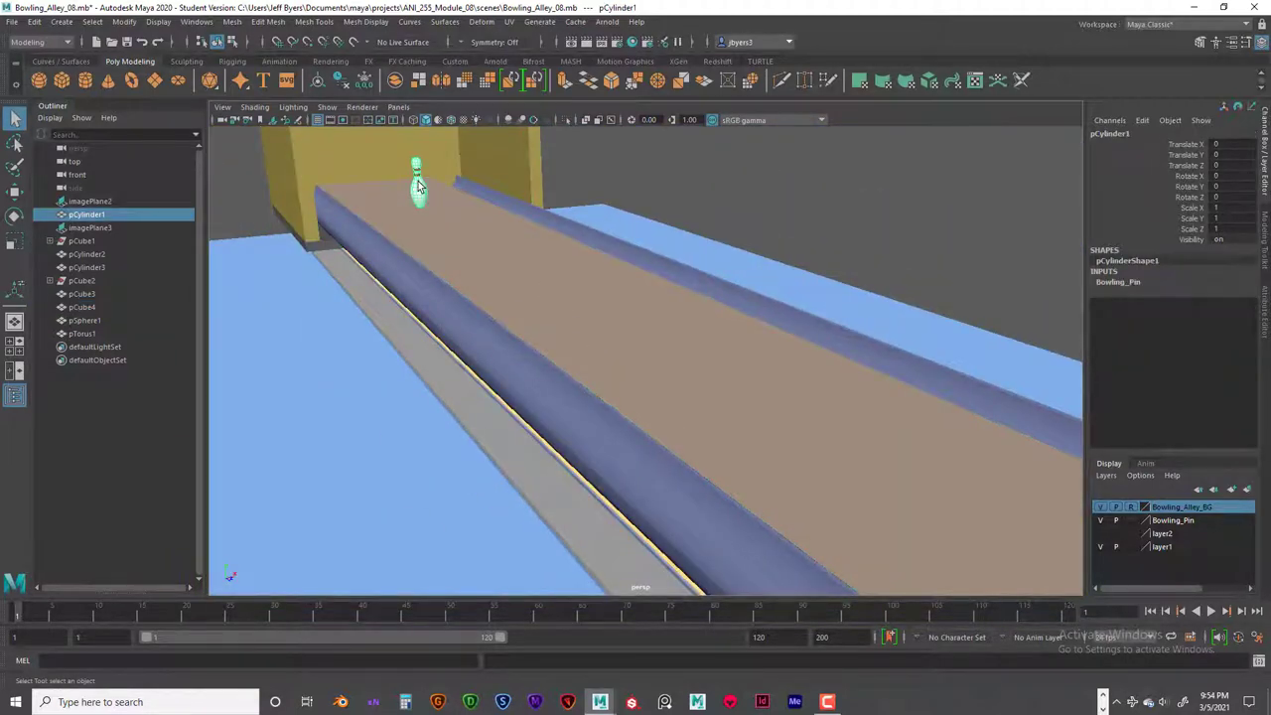
key("f")
left_click(779, 229)
scroll(770, 359, "down", 3)
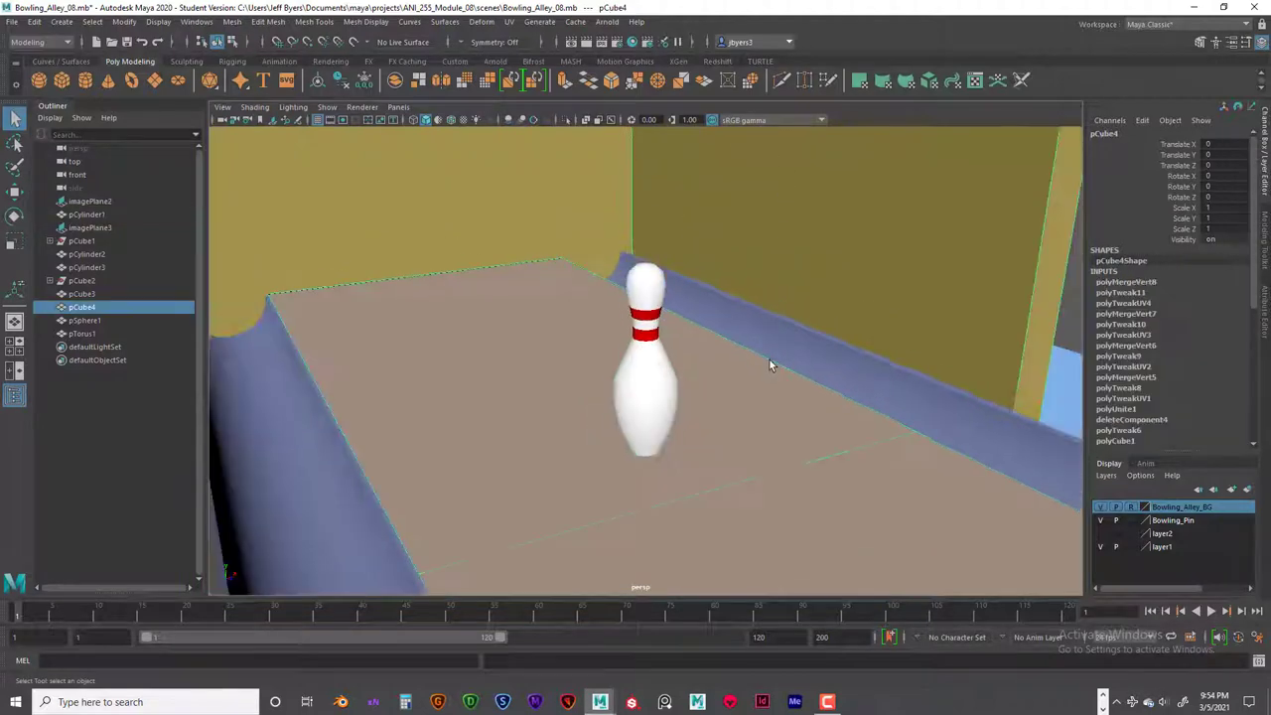
scroll(767, 366, "down", 5)
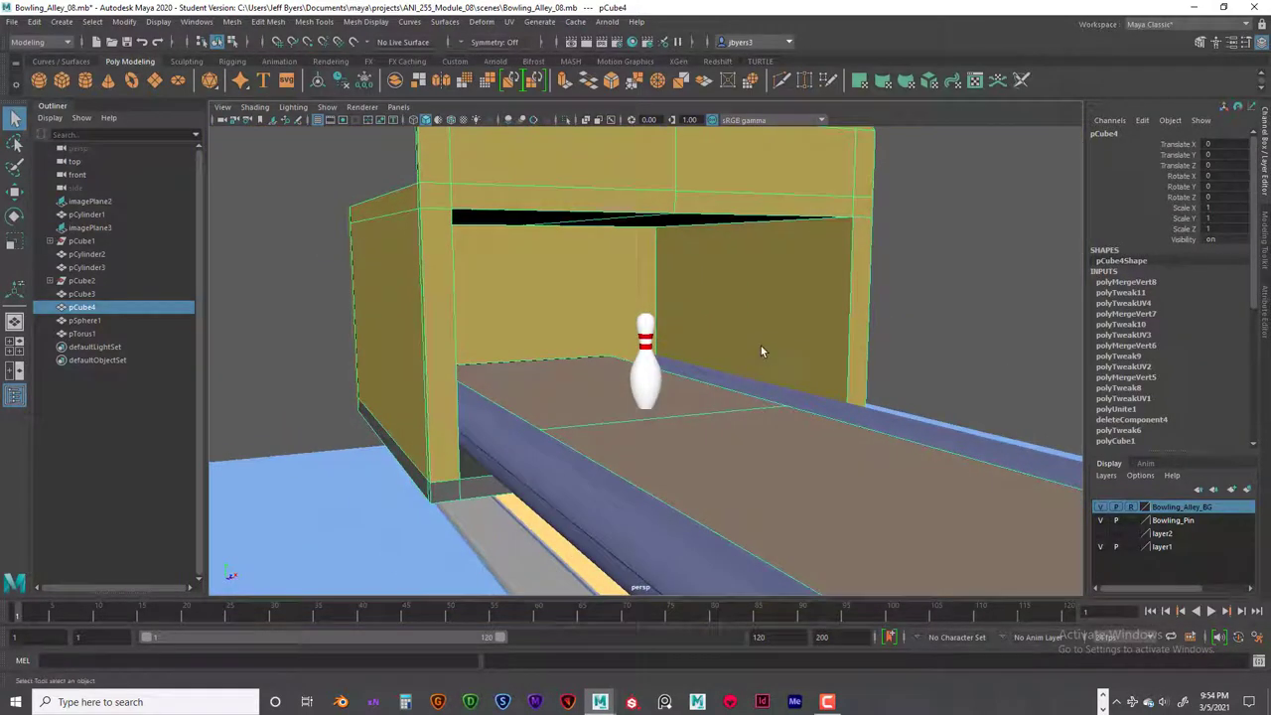
mouse_move(758, 357)
left_mouse_down("alt")
mouse_move(537, 269)
mouse_move(737, 325)
mouse_move(767, 372)
left_mouse_up("alt")
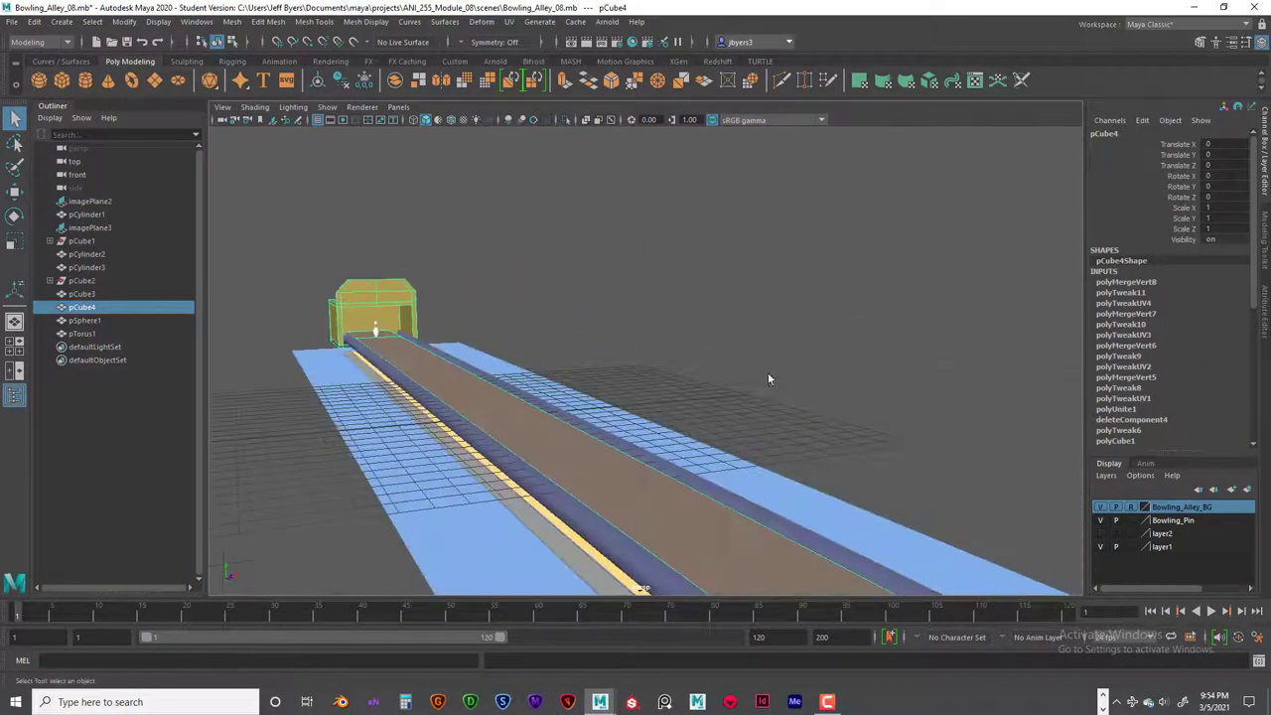
Try moving the bowling ball off the top of the half-pipe onto the lane, at about Y 0.611 and Z 18.11
scroll(635, 305, "up", 5)
scroll(635, 305, "down", 5)
left_click_drag(630, 327, 759, 347, "alt")
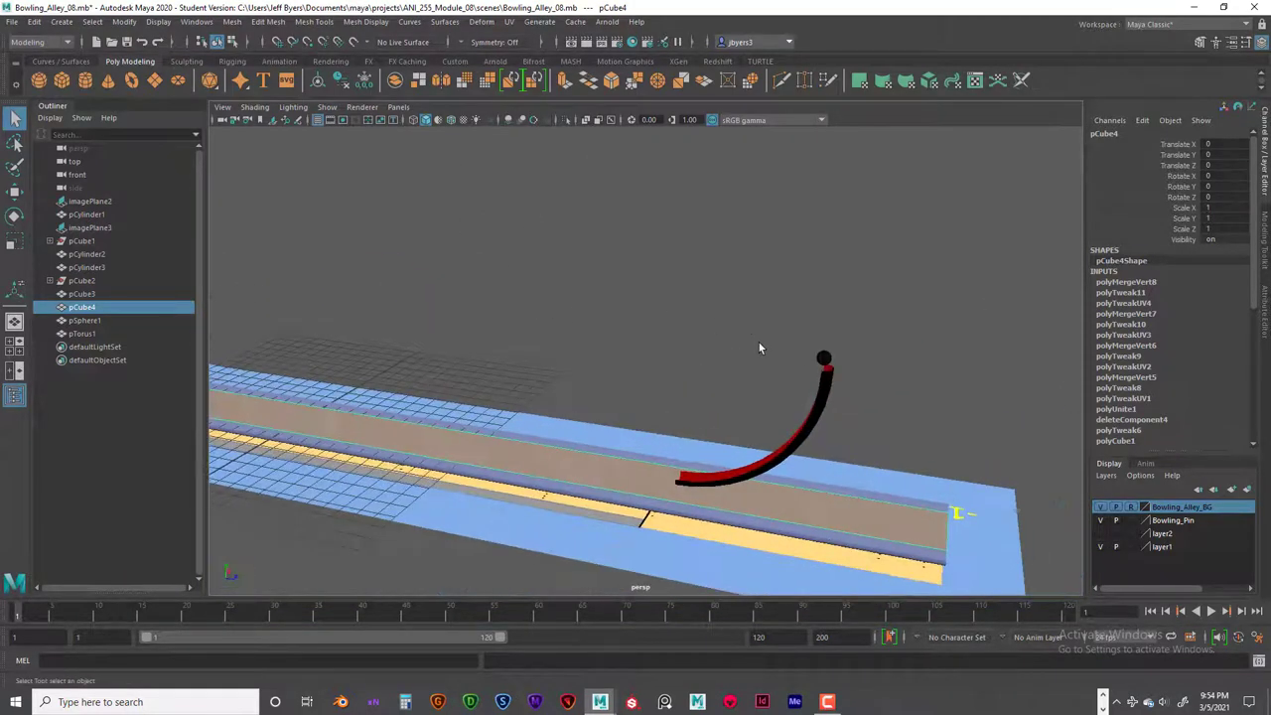
left_click(823, 358)
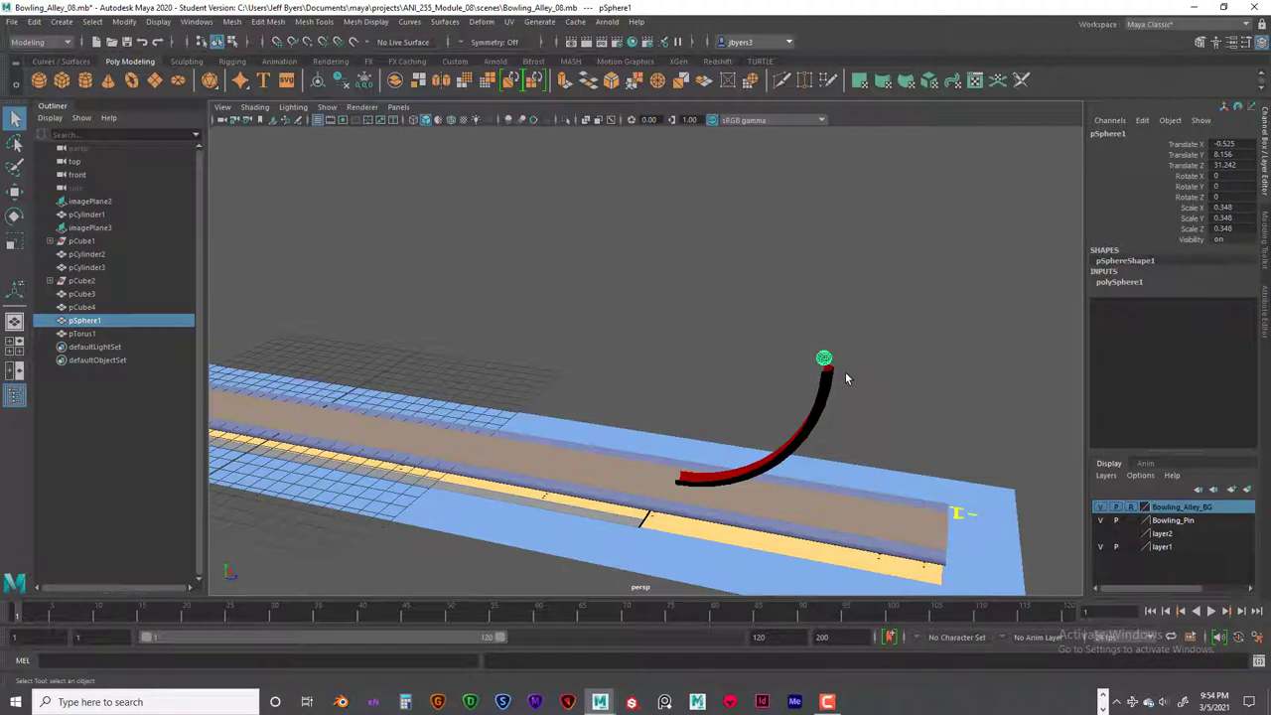
key("w")
left_click_drag(870, 367, 614, 336)
left_click_drag(571, 268, 584, 405)
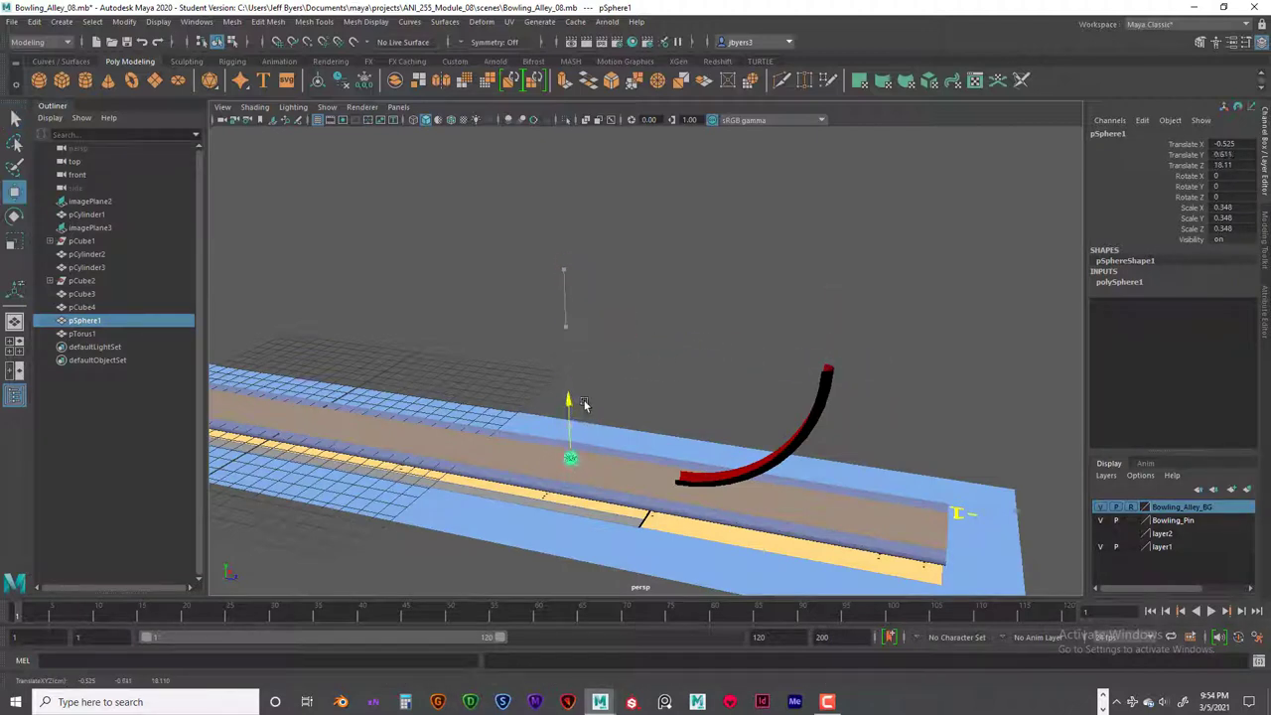
left_click(661, 407)
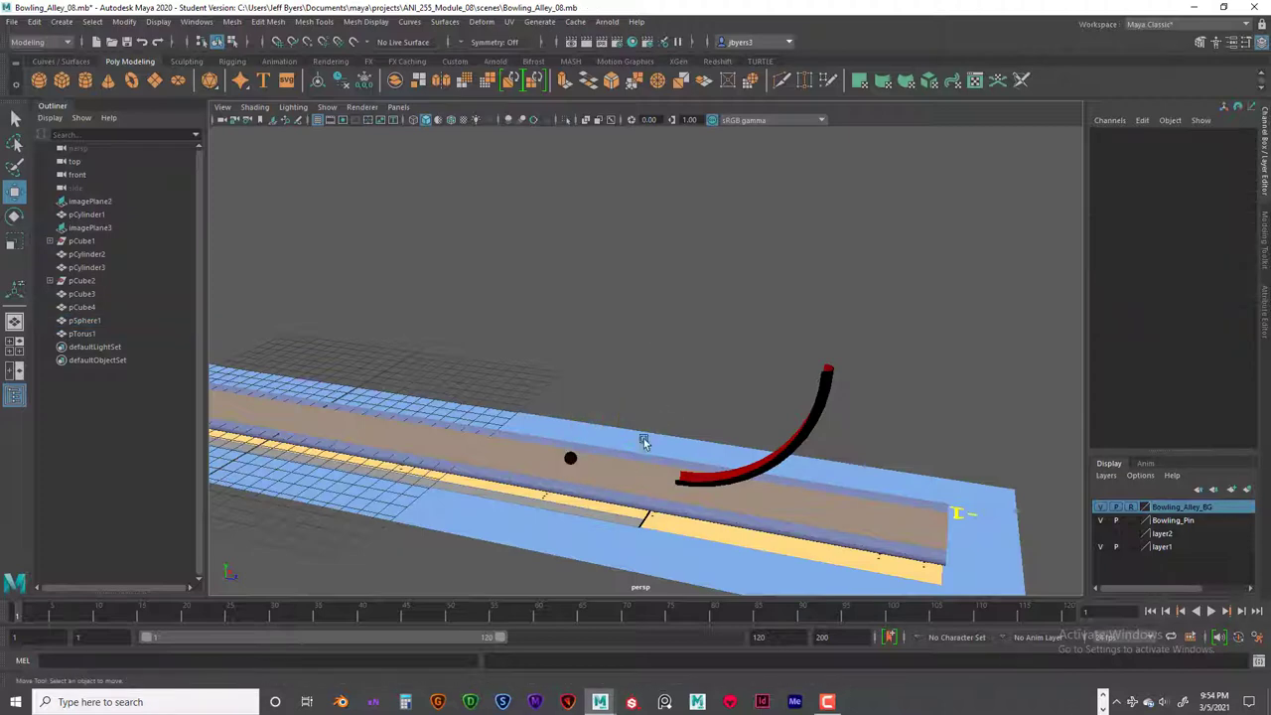
Examine the ball's placement on the lane from the approach end and undo both of its moves
left_click_drag(644, 437, 700, 389, "alt")
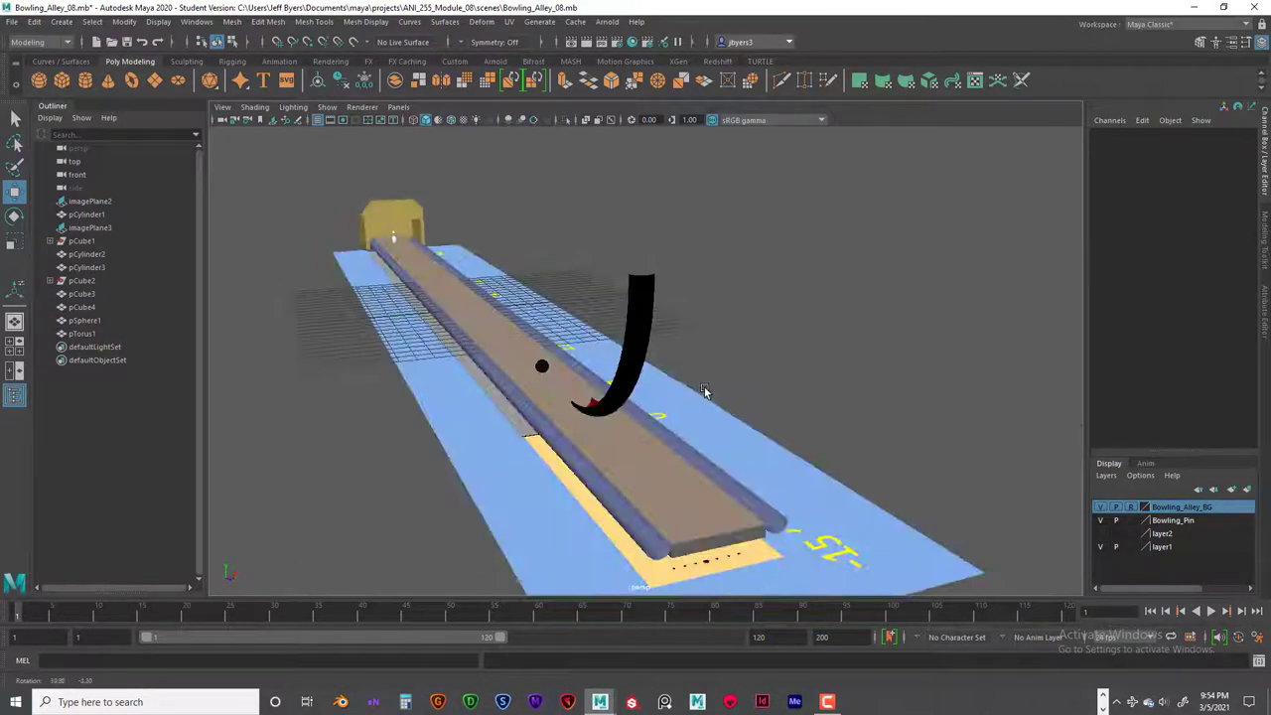
right_click_drag(701, 390, 846, 437, "alt")
left_click_drag(847, 437, 613, 382, "alt")
right_click_drag(614, 382, 665, 396, "alt")
left_click_drag(665, 397, 552, 393, "alt")
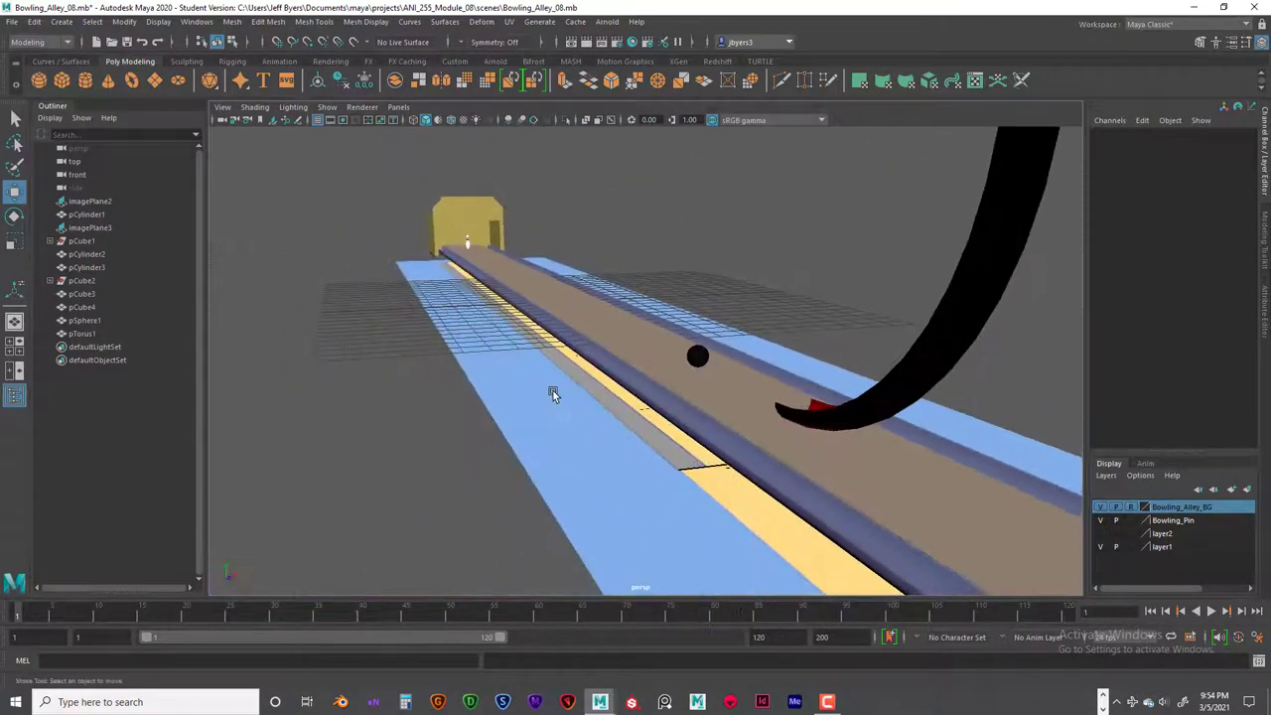
scroll(553, 393, "down", 6)
key("ctrl+z")
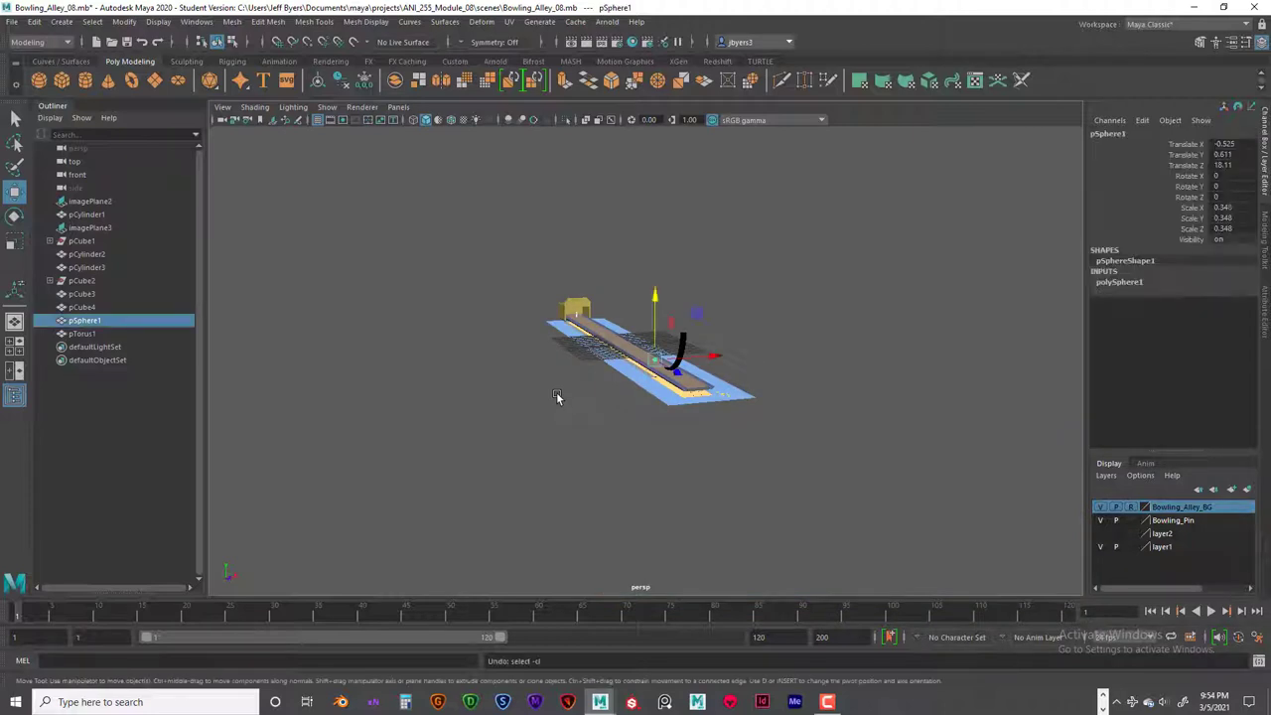
key("ctrl+z")
key("ctrl+z")
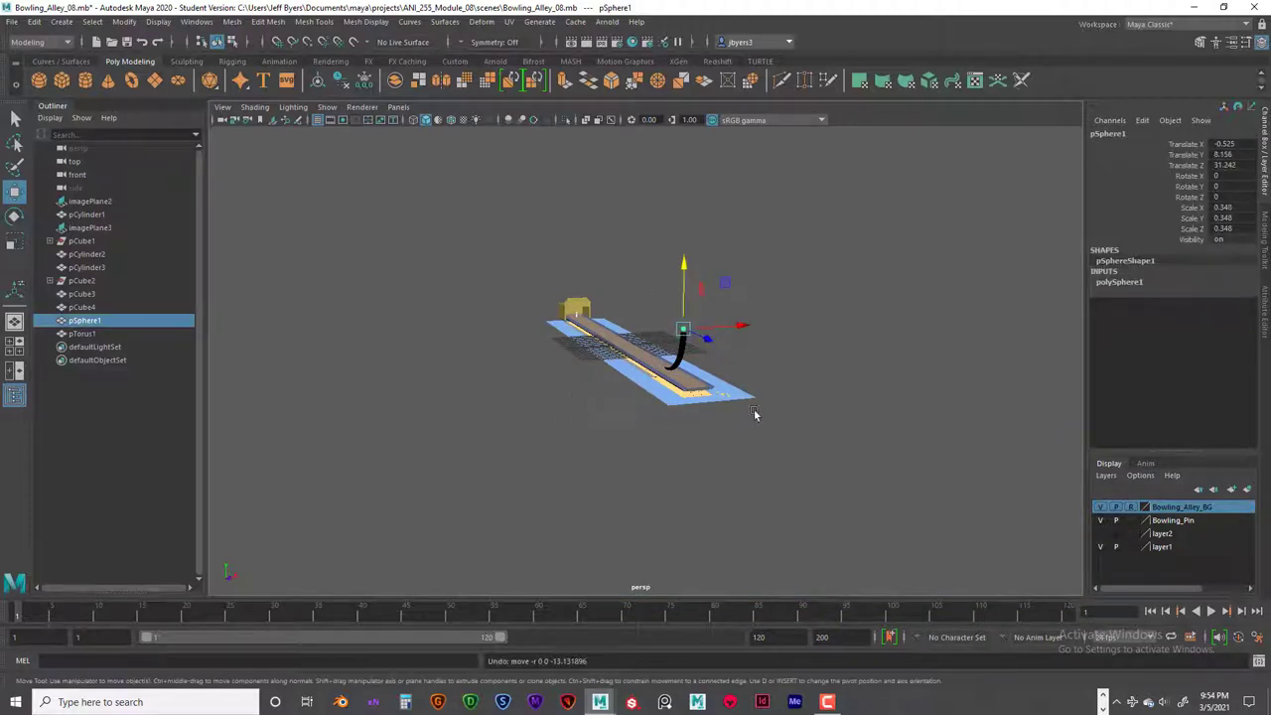
Hide the Bowling_Alley_BG display layer so only the modelled alley shows in the perspective view
left_click_drag(754, 415, 599, 396, "alt")
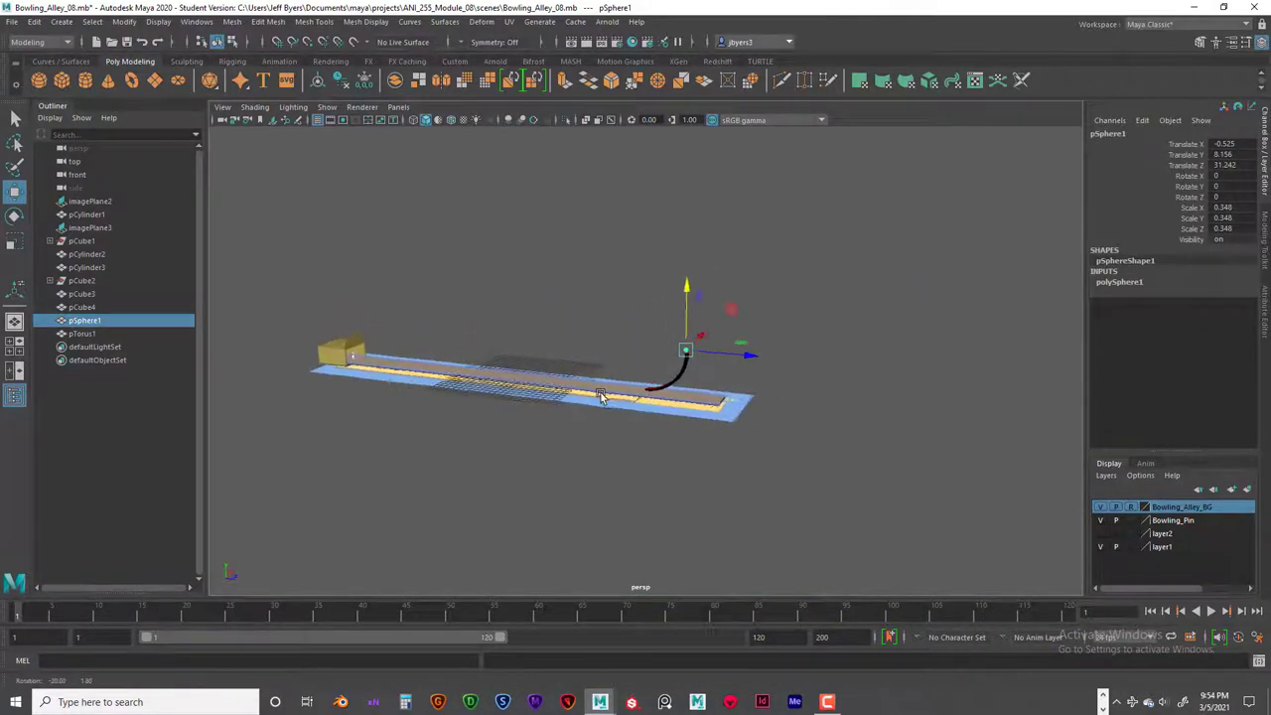
scroll(660, 424, "up", 5)
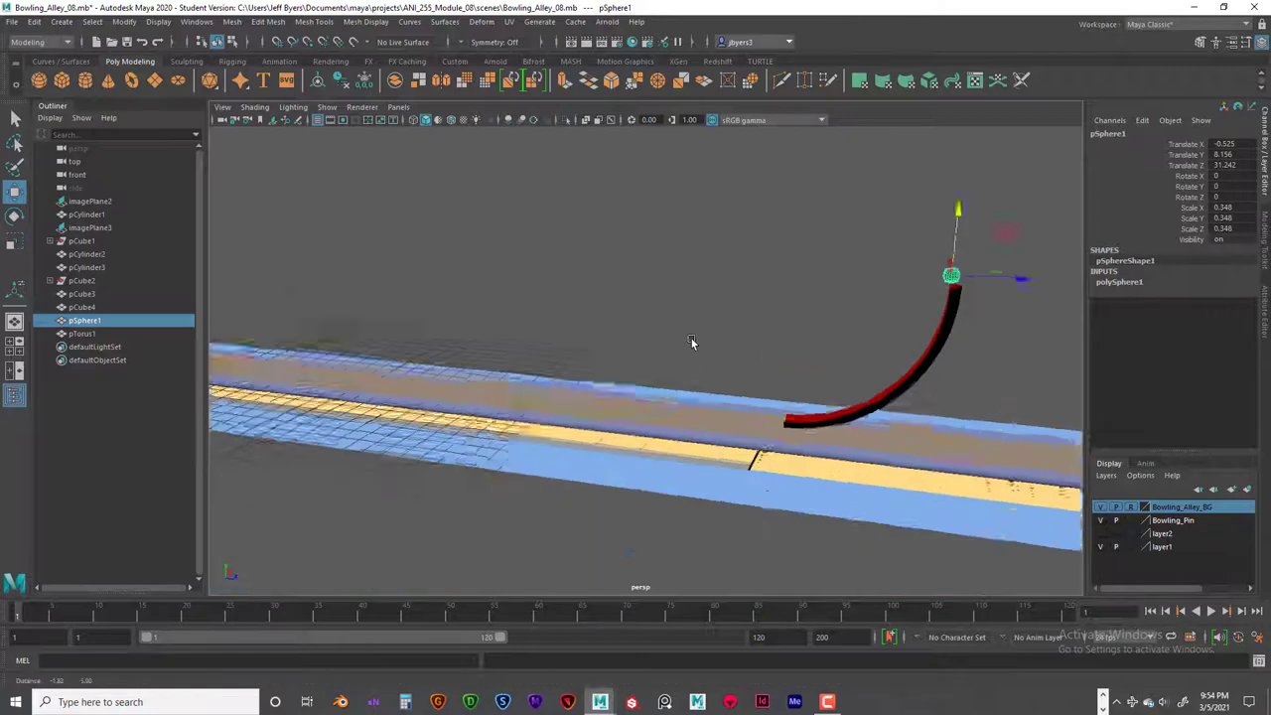
left_click_drag(691, 342, 652, 354, "alt")
scroll(753, 363, "down", 3)
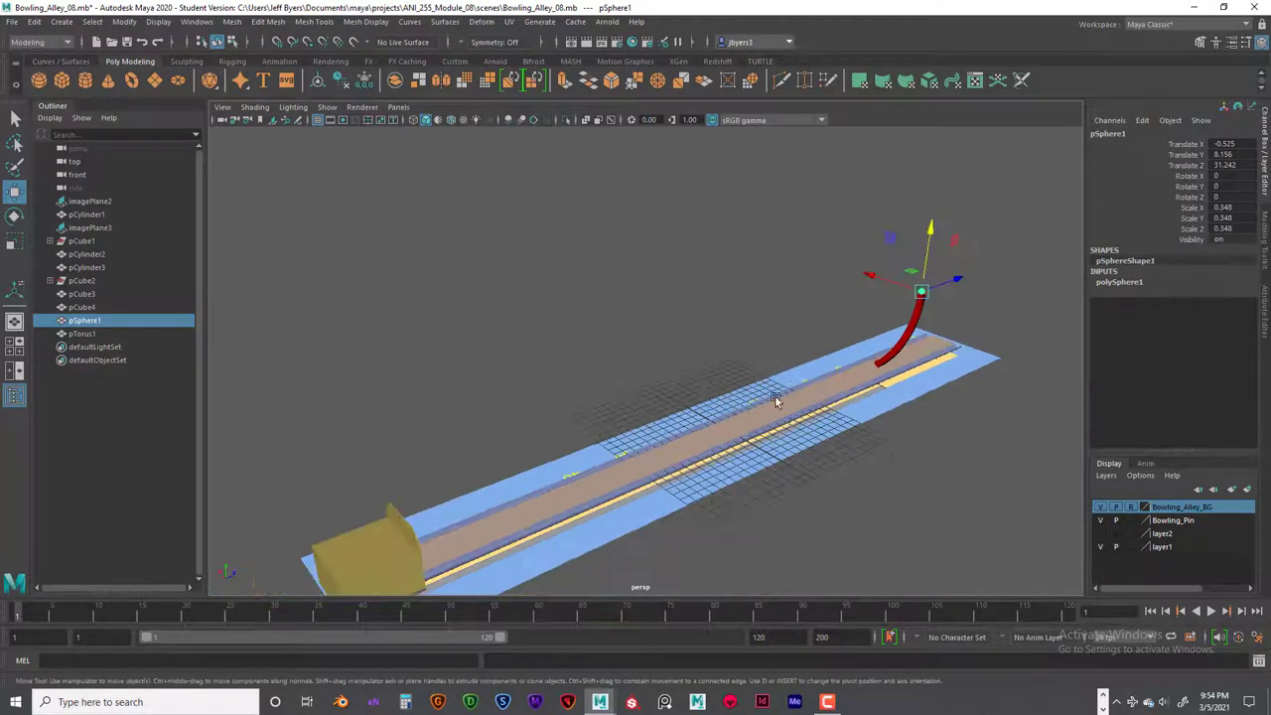
left_click_drag(775, 395, 862, 445, "alt")
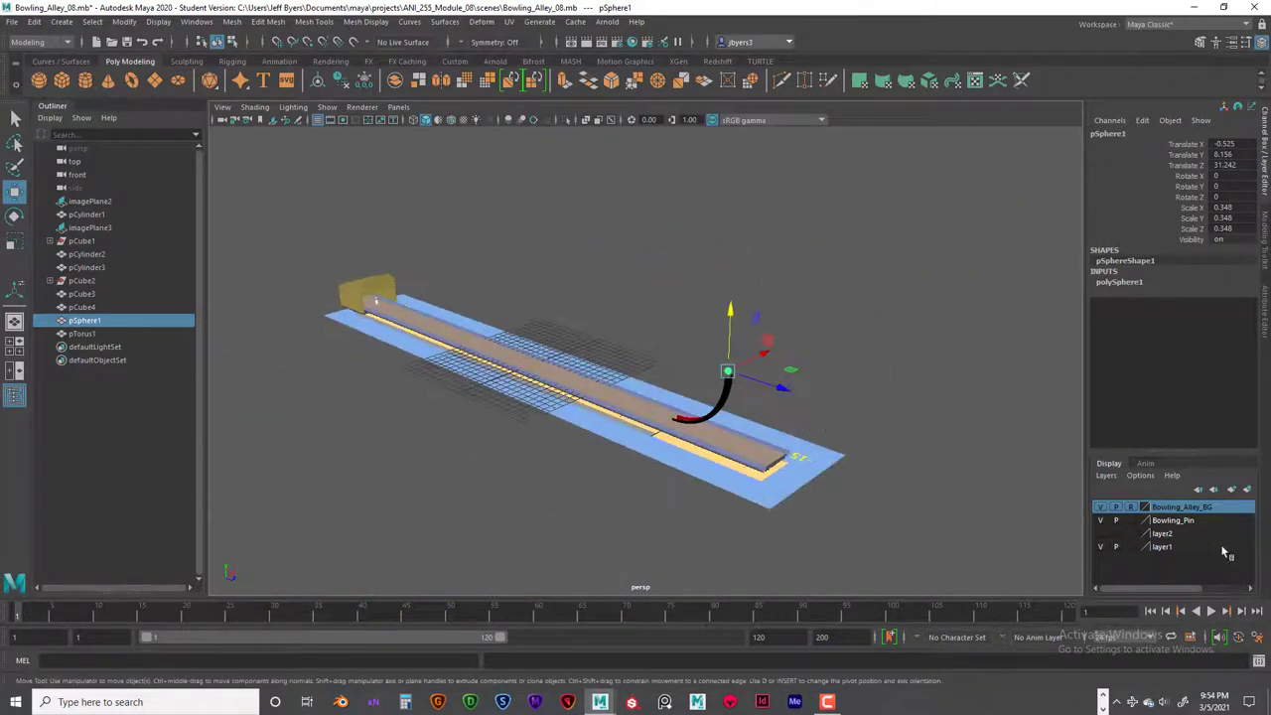
left_click(1105, 510)
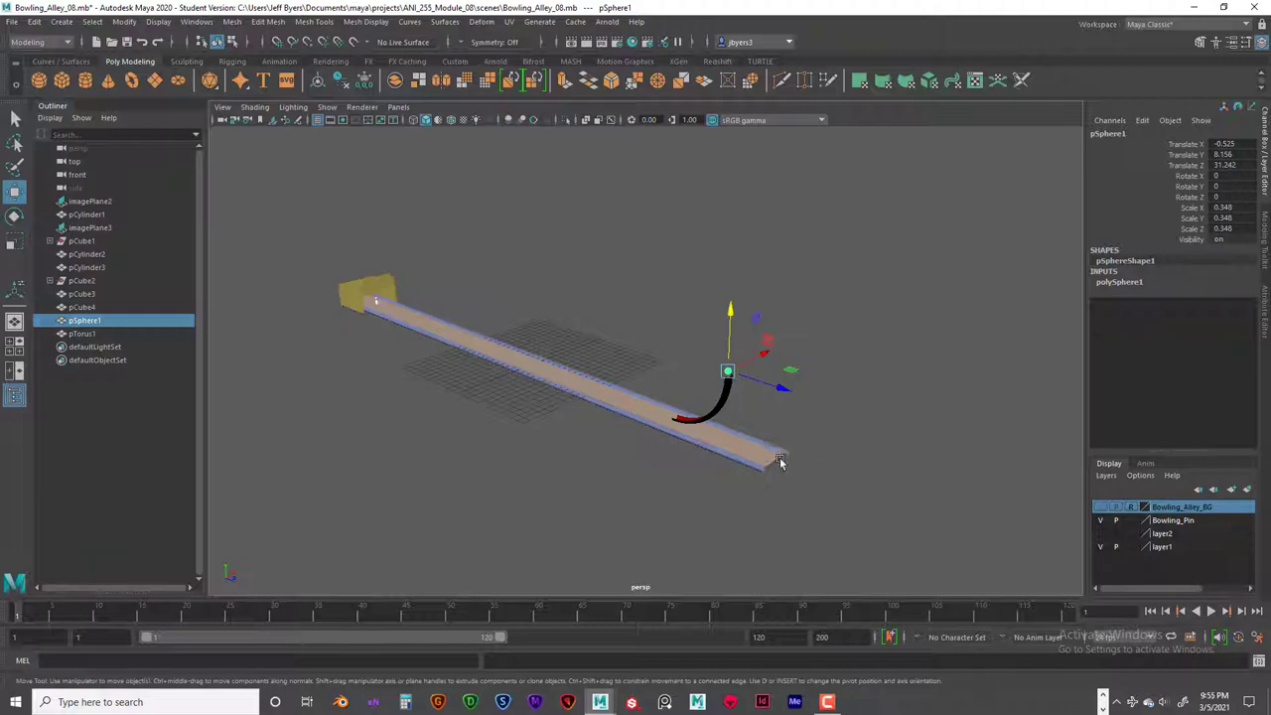
mouse_move(779, 456)
middle_mouse_down("alt")
mouse_move(695, 425)
mouse_move(800, 470)
middle_mouse_up("alt")
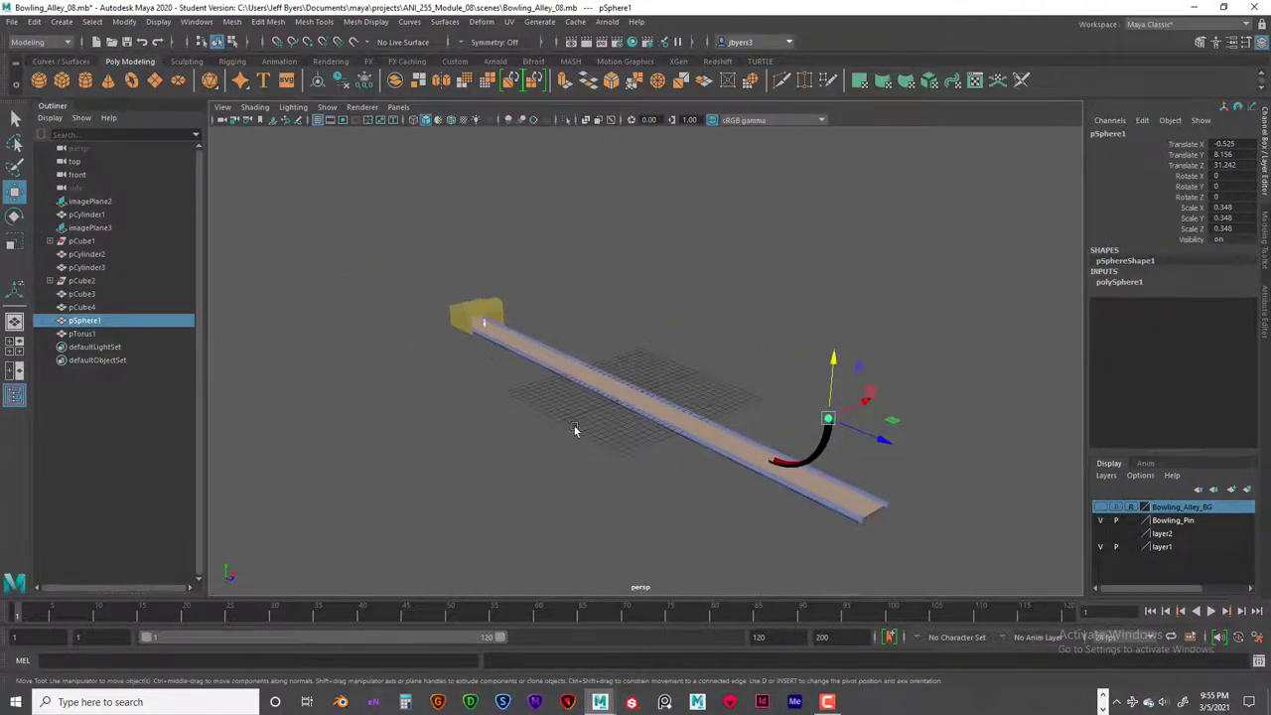
Turn off the grid in the perspective view and frame the whole alley from the half-pipe side
left_click(326, 106)
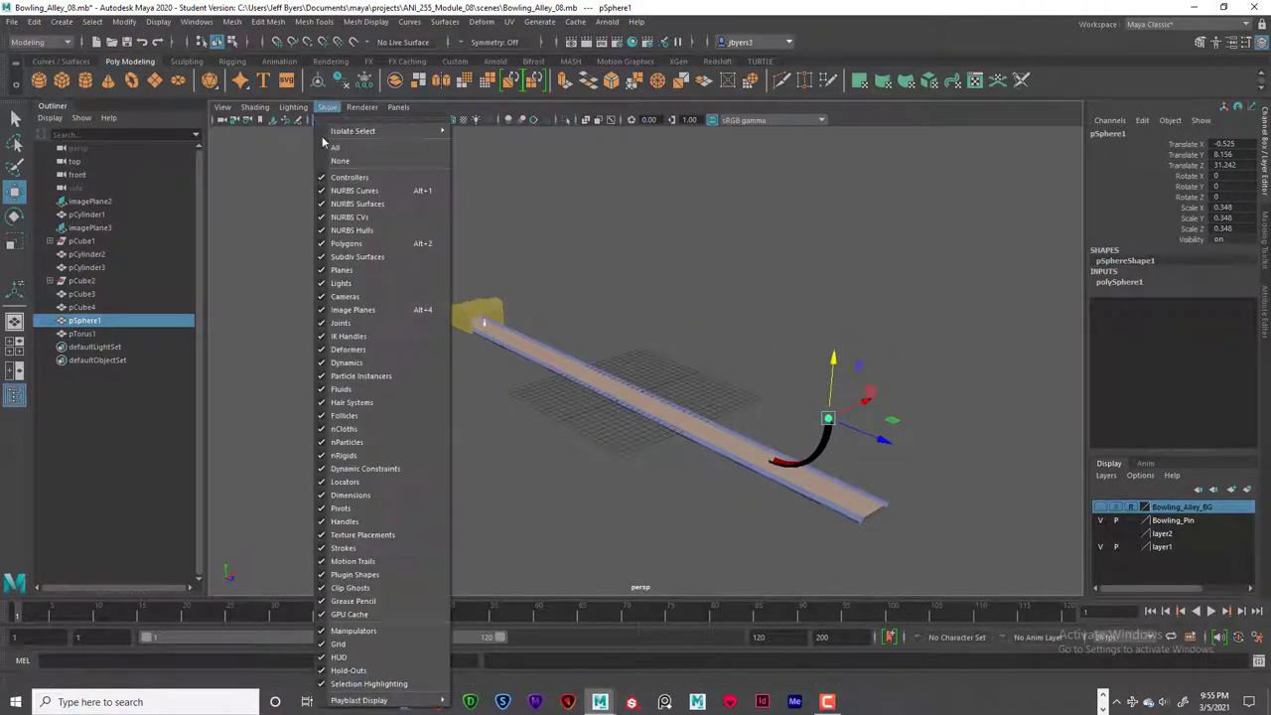
left_click(337, 644)
left_click_drag(695, 562, 510, 480, "alt")
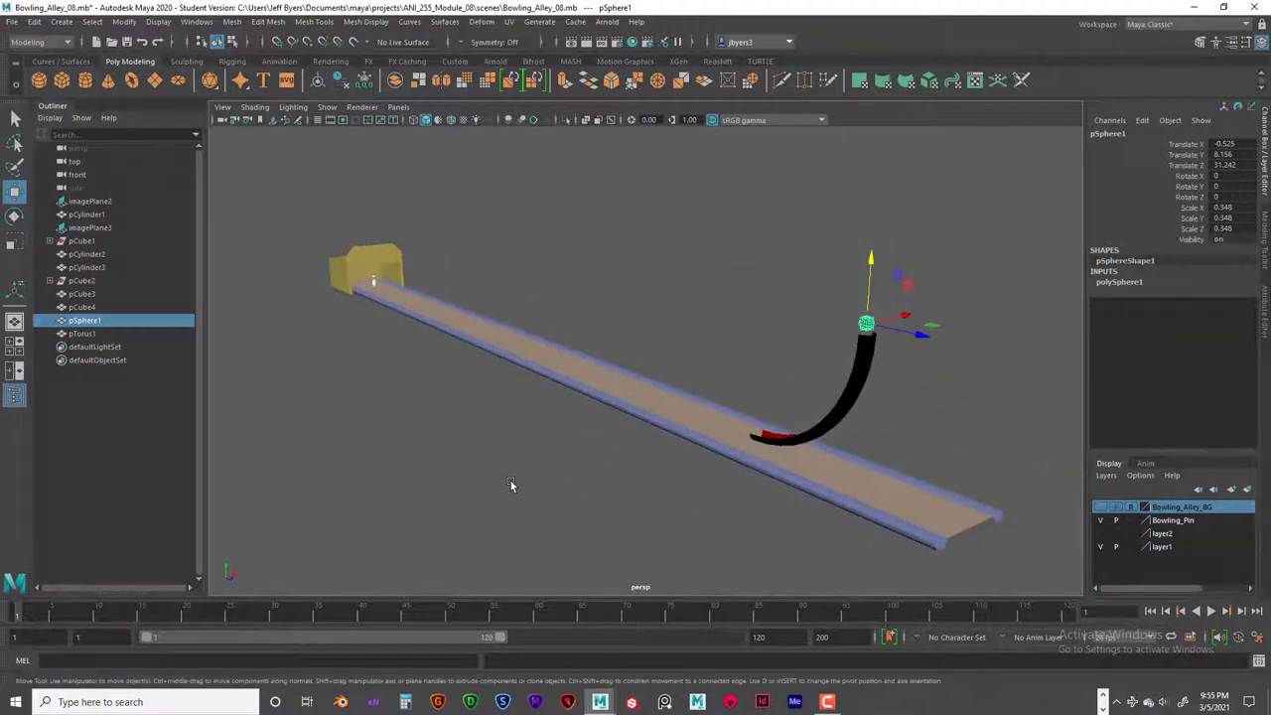